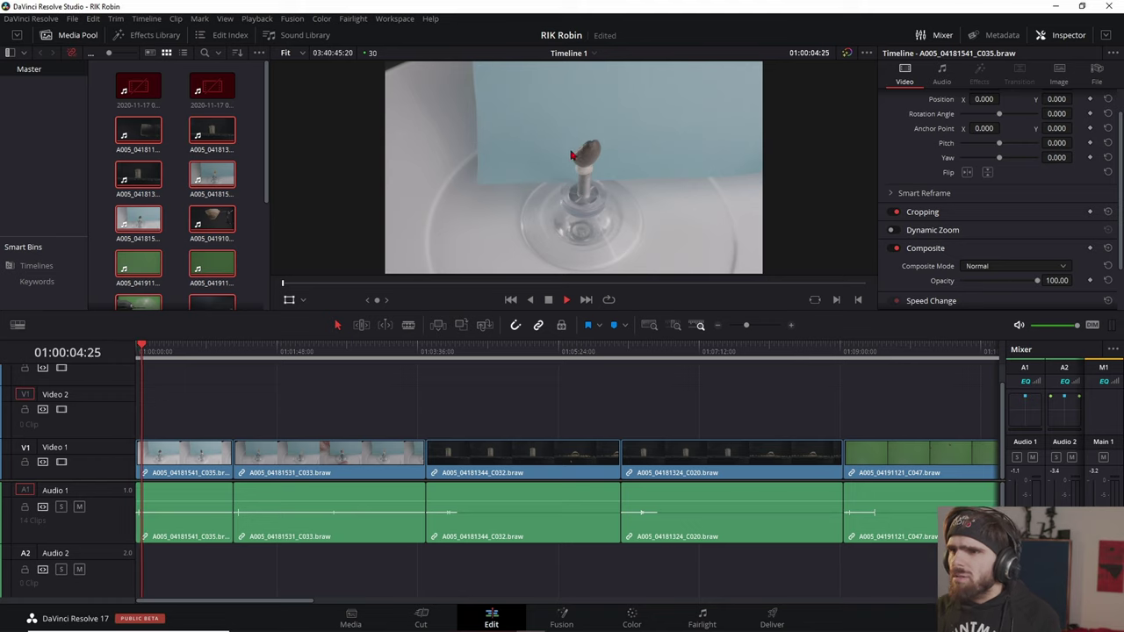
Scrub and play through the bean-on-glass and spilled coffee beans clips, reversing with J/K/L.
left_click(176, 356)
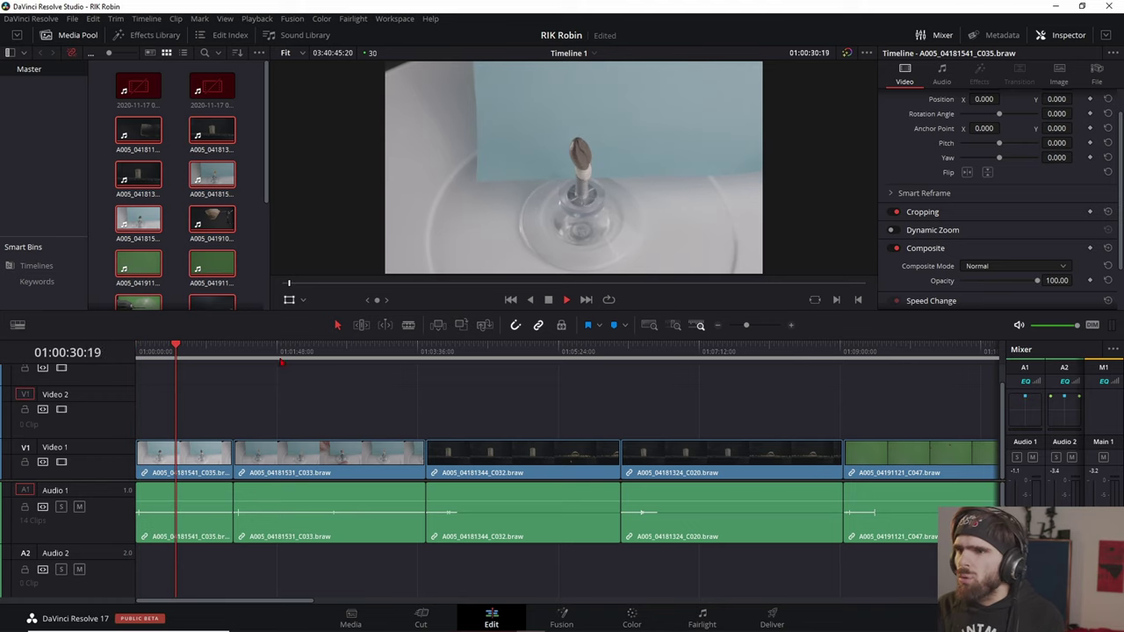
left_click_drag(178, 351, 199, 352)
key("space")
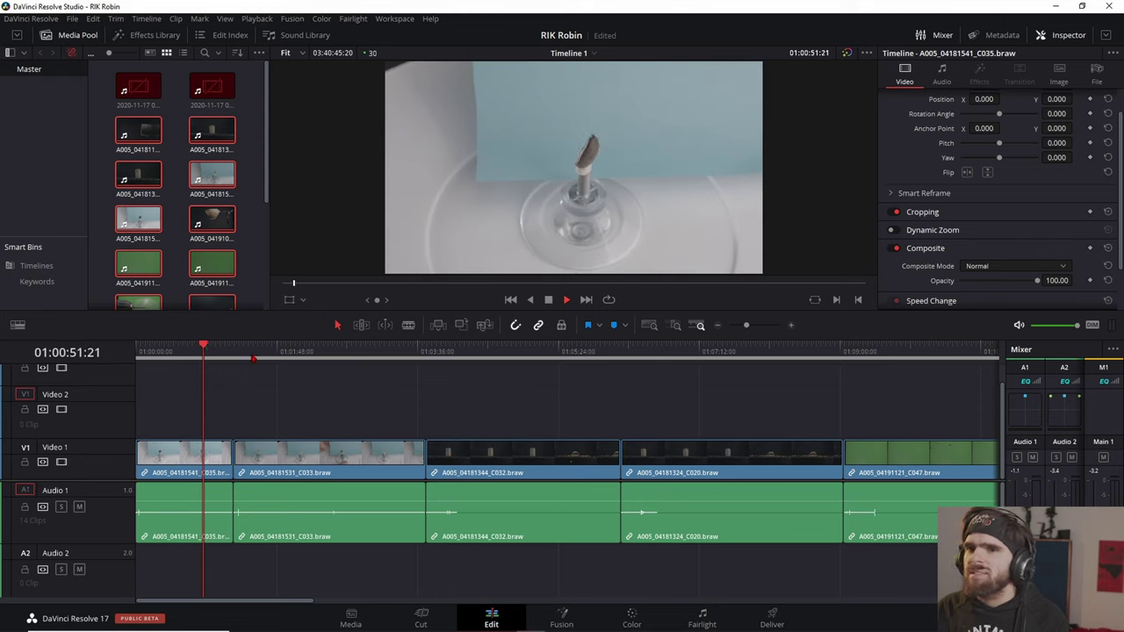
left_click(378, 384)
left_click(485, 355)
left_click(550, 399)
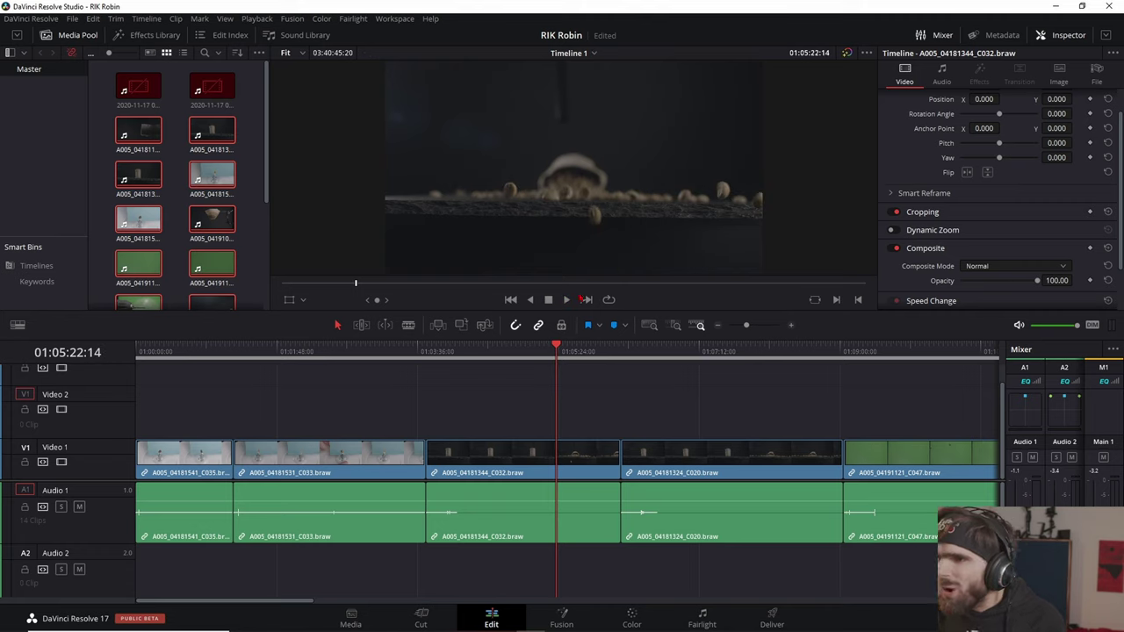
key("j")
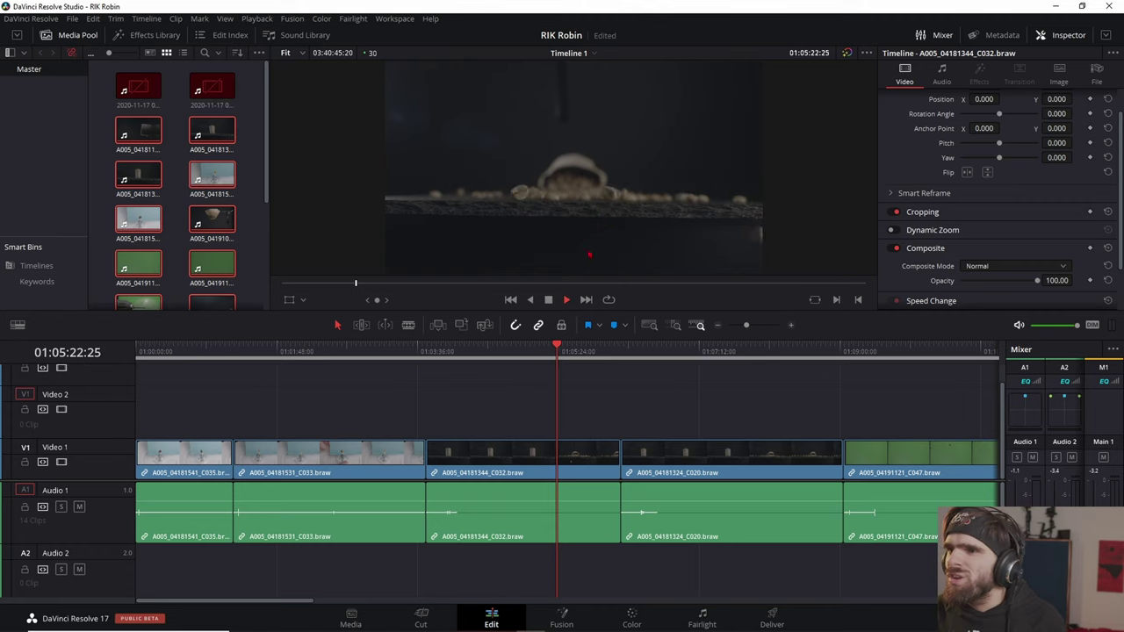
key("j")
key("l")
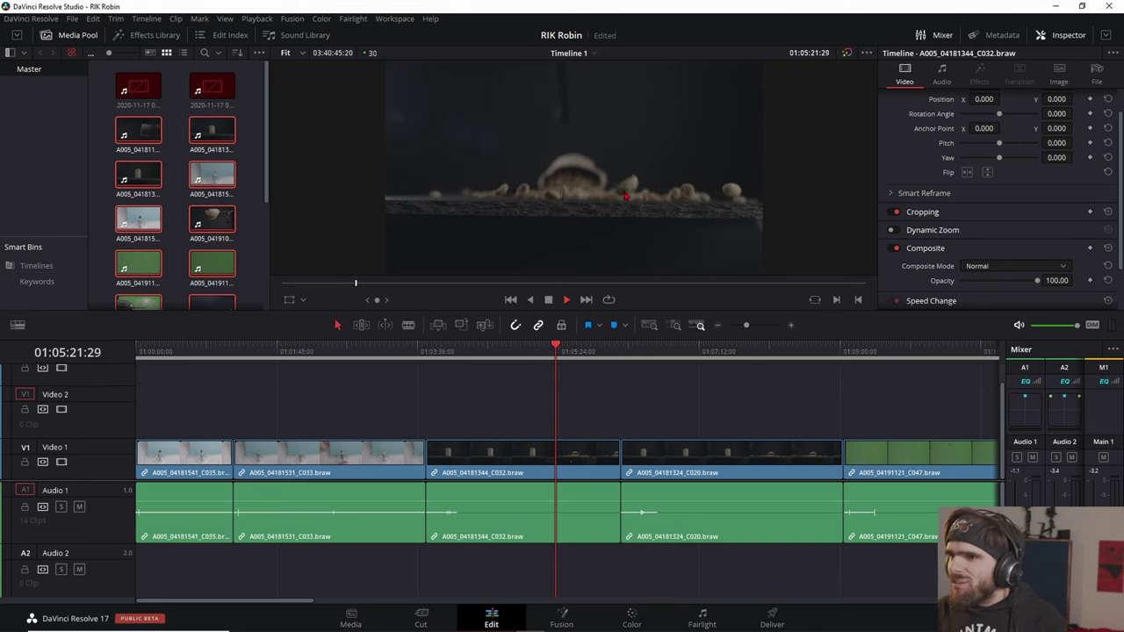
key("k")
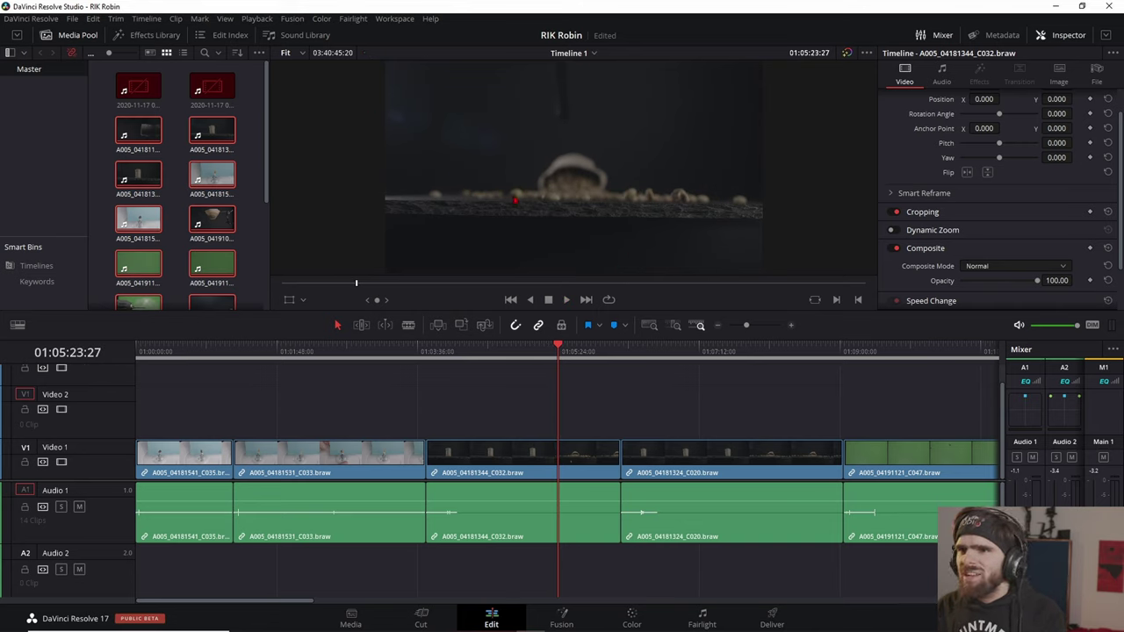
Move on through the green-screen and cup clips to the start of the coffee filter clip.
left_click(663, 360)
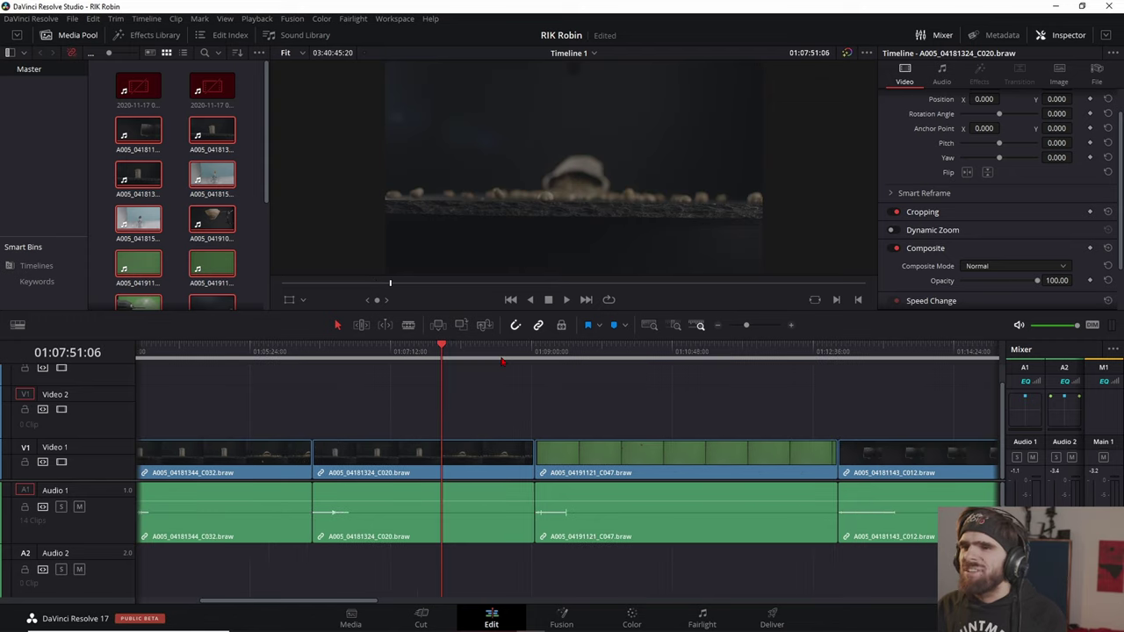
left_click_drag(627, 358, 559, 355)
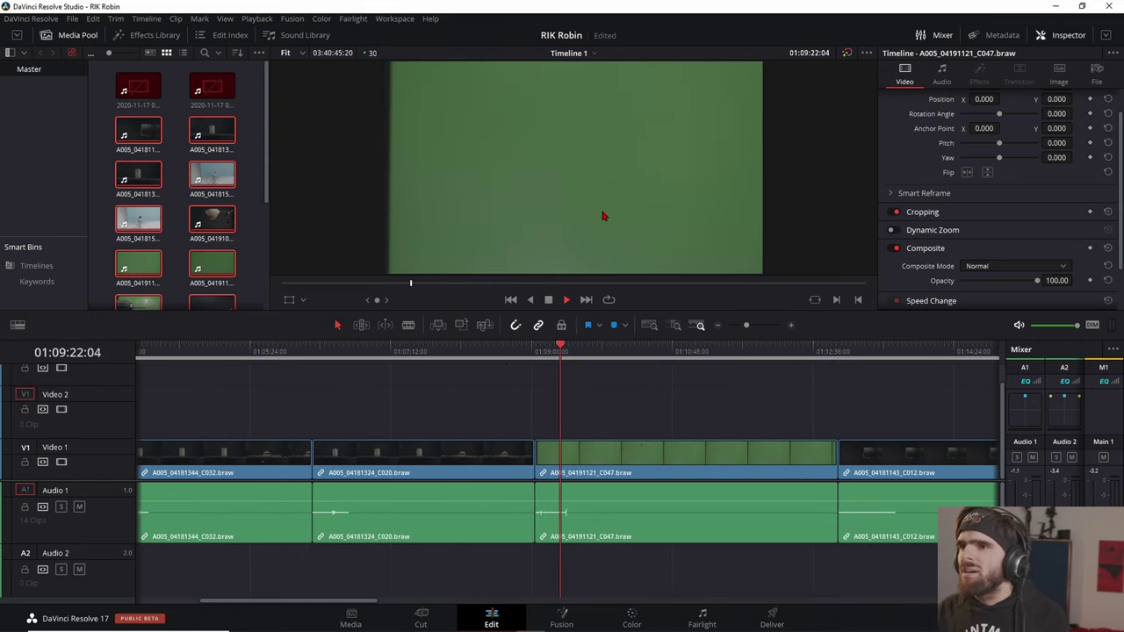
scroll(597, 211, "down", 1)
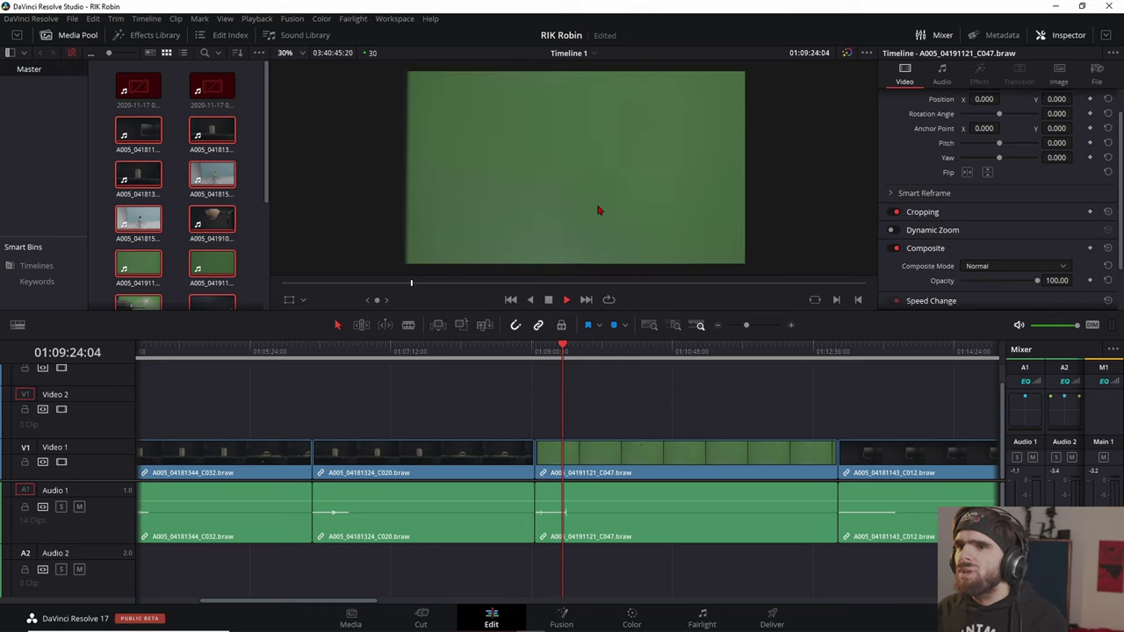
scroll(597, 210, "down", 1)
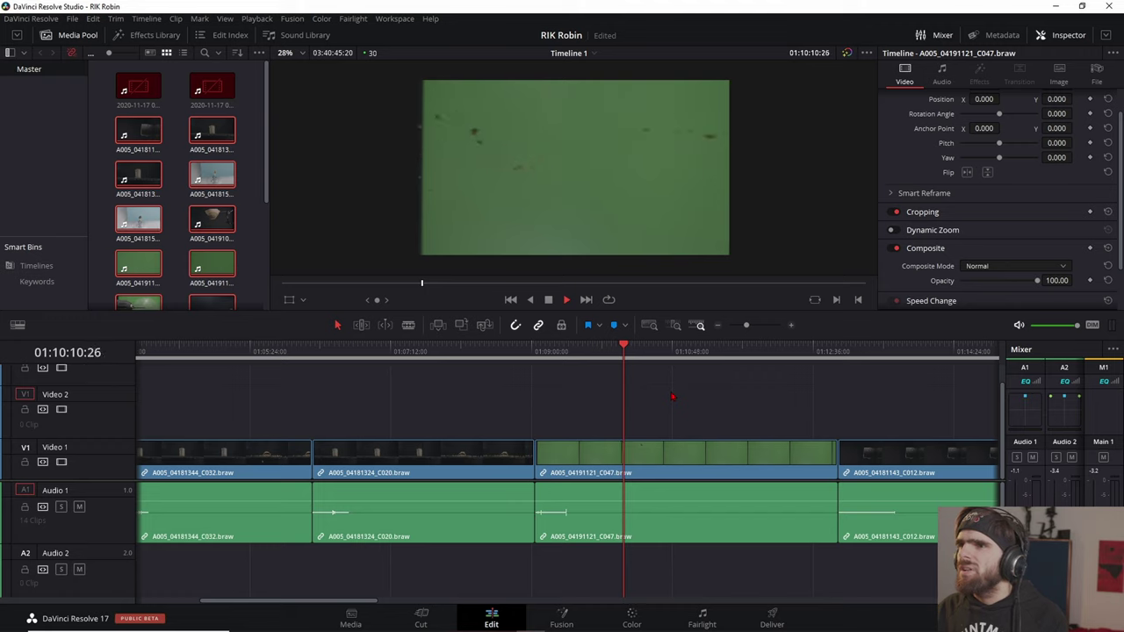
key("Down")
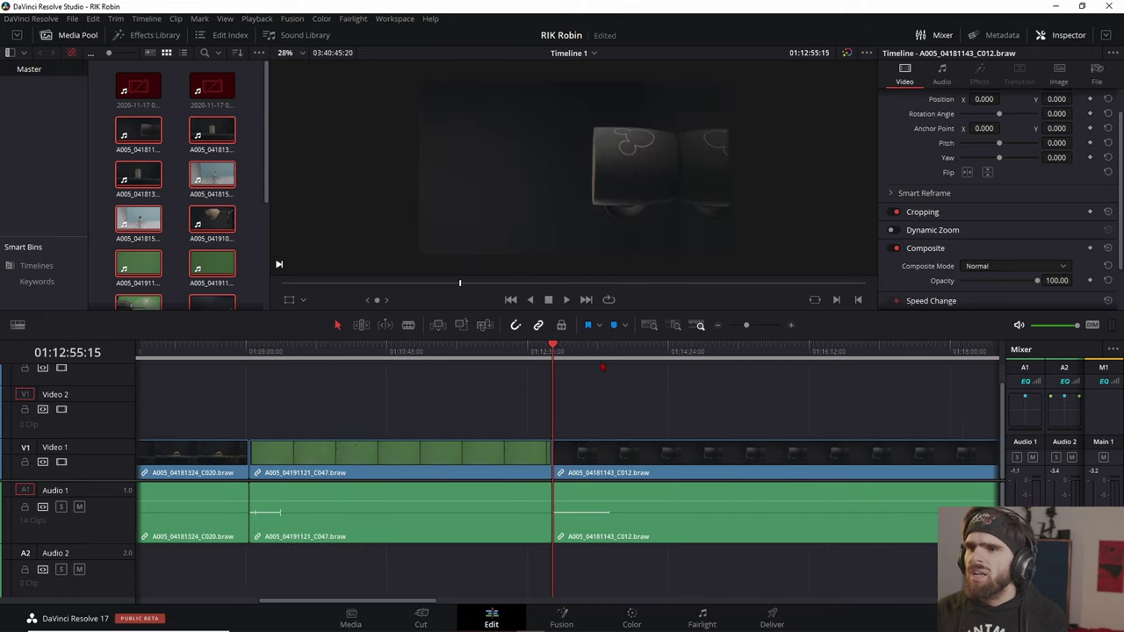
scroll(791, 401, "right", 5)
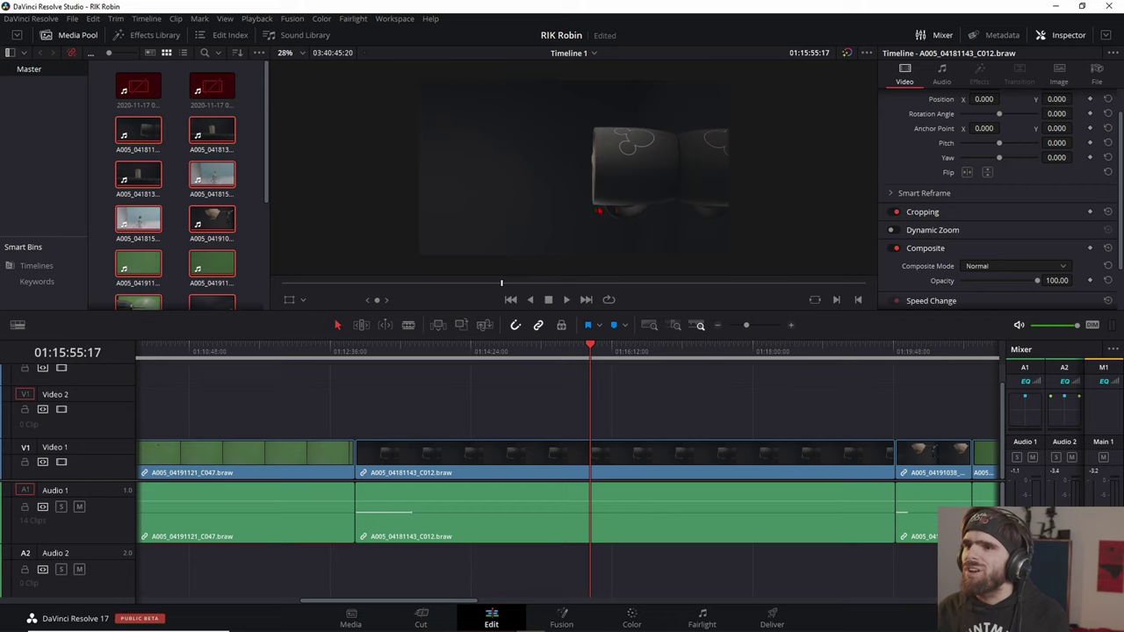
scroll(690, 380, "right", 5)
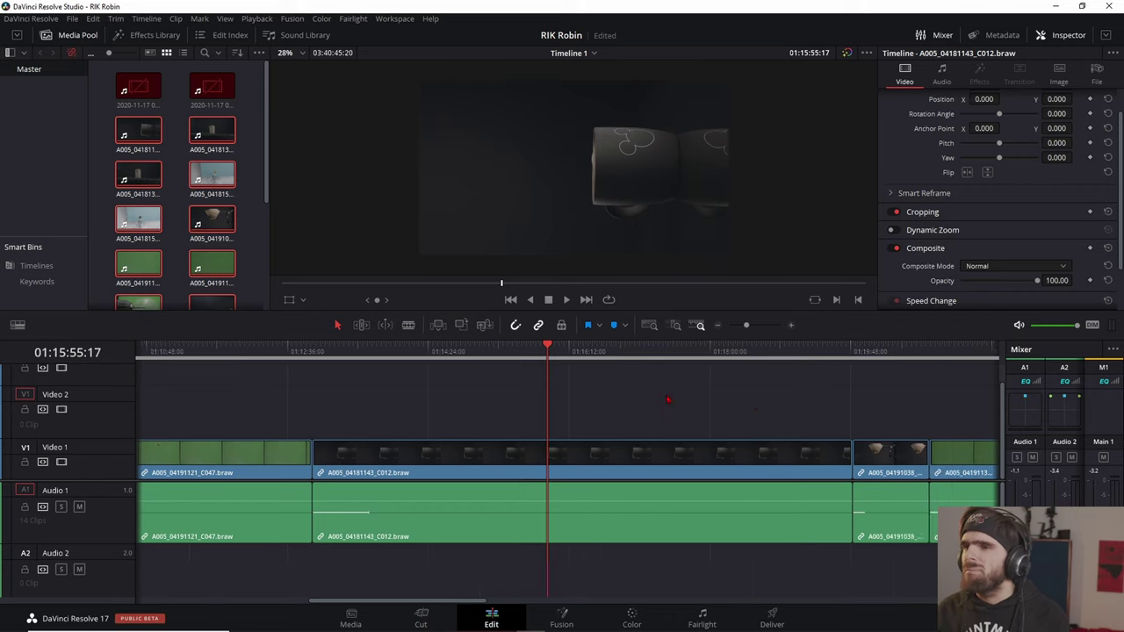
left_click(677, 364)
key("Down")
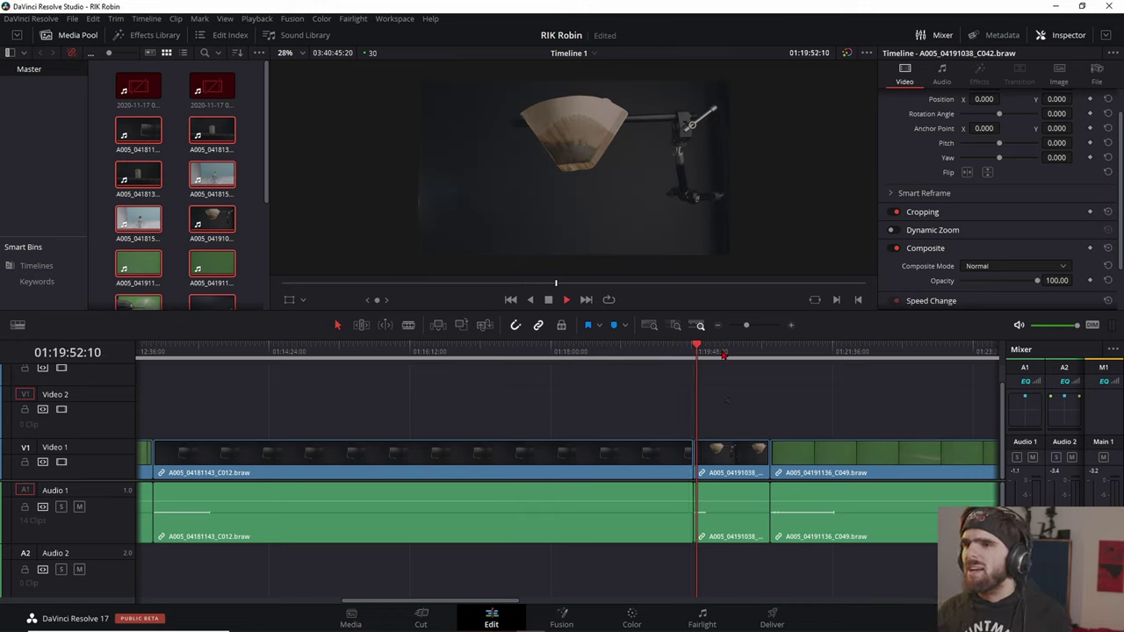
Zoom the timeline in and jump past the fire clip to the smoky drill-bit clip.
scroll(726, 376, "up", 3)
left_click(648, 367)
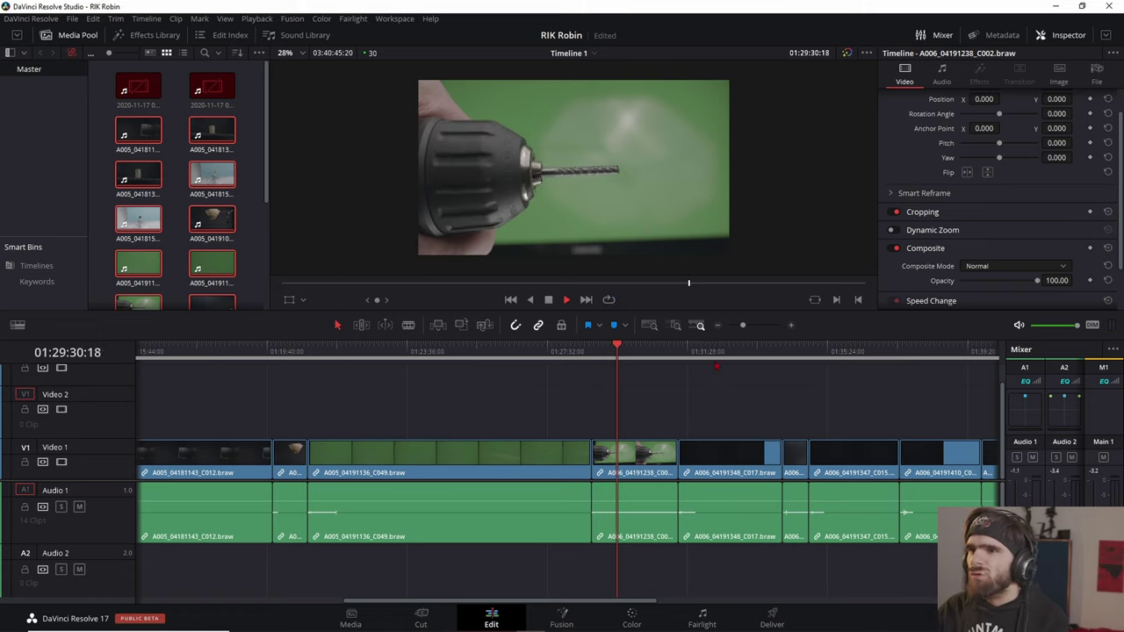
left_click(712, 352)
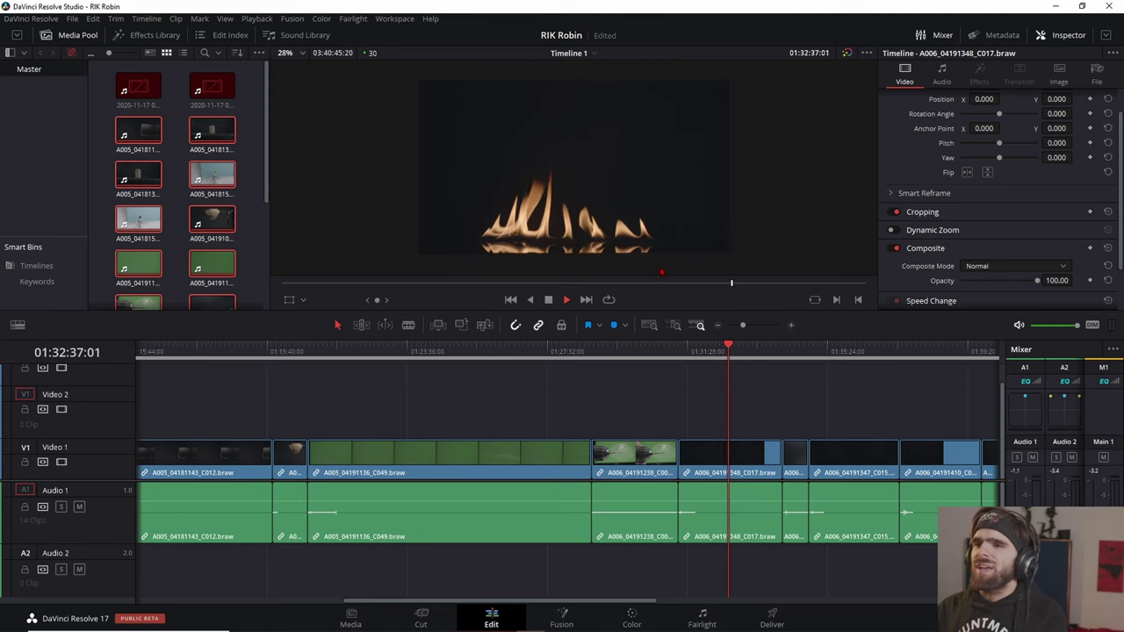
scroll(814, 405, "right", 3)
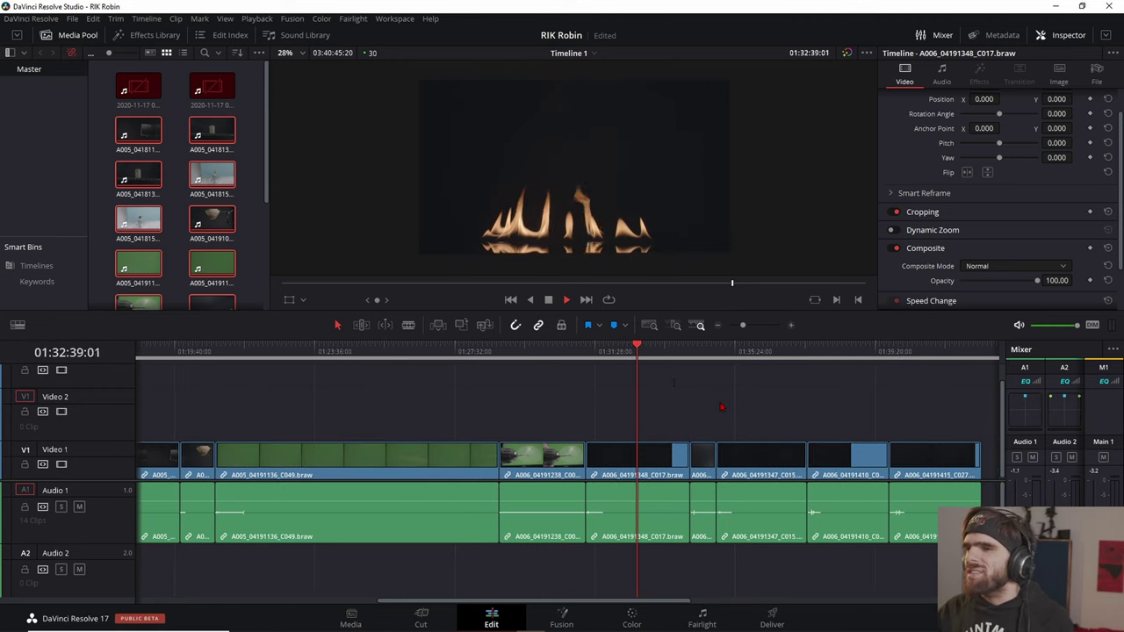
left_click(691, 361)
key("ctrl+equal")
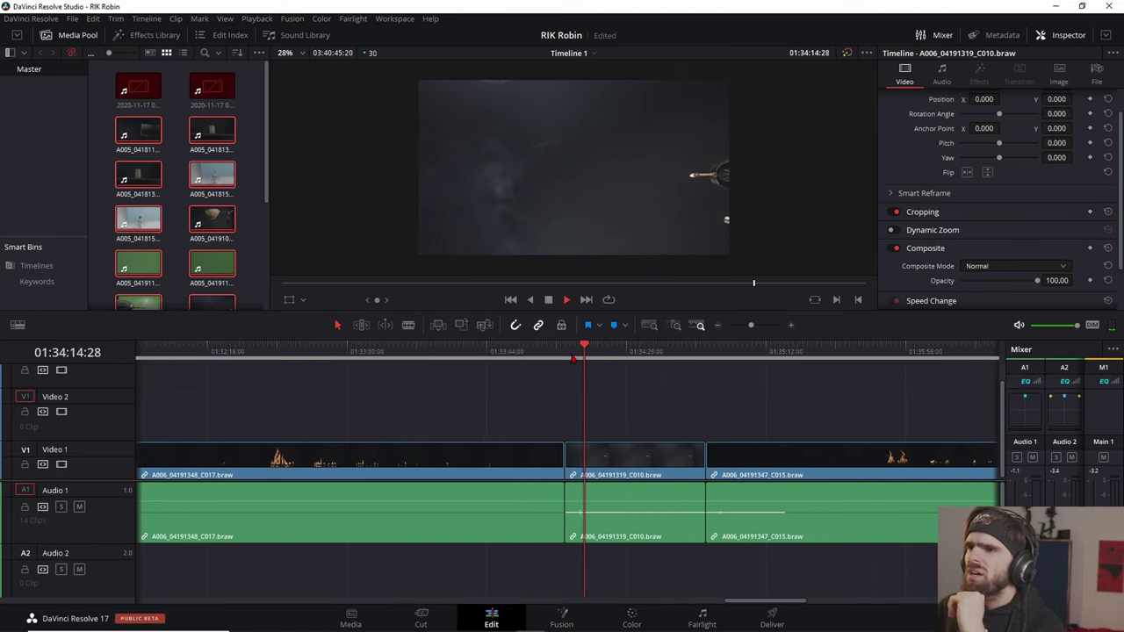
left_click(677, 355)
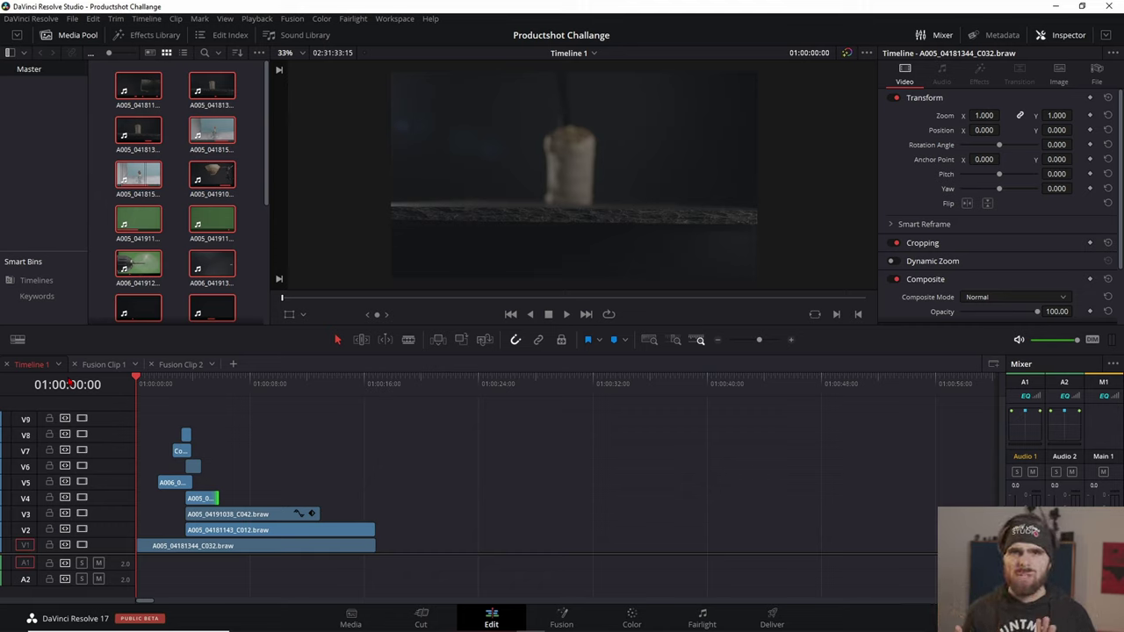
Play the layered composite from the start, pausing on the drill and coffee filter clips.
key("space")
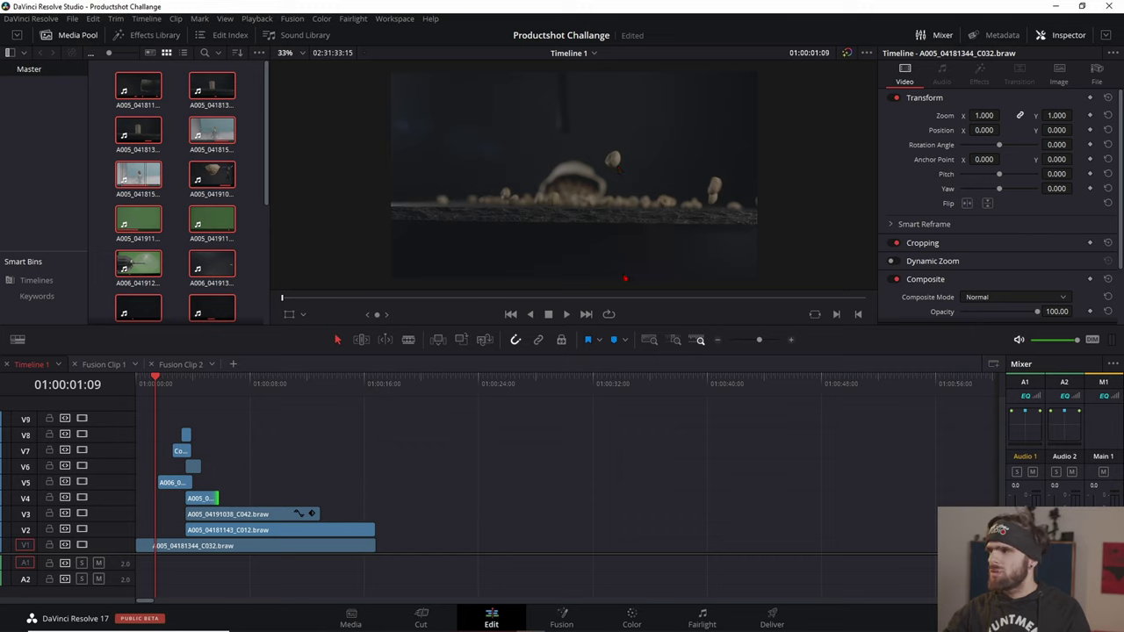
key("space")
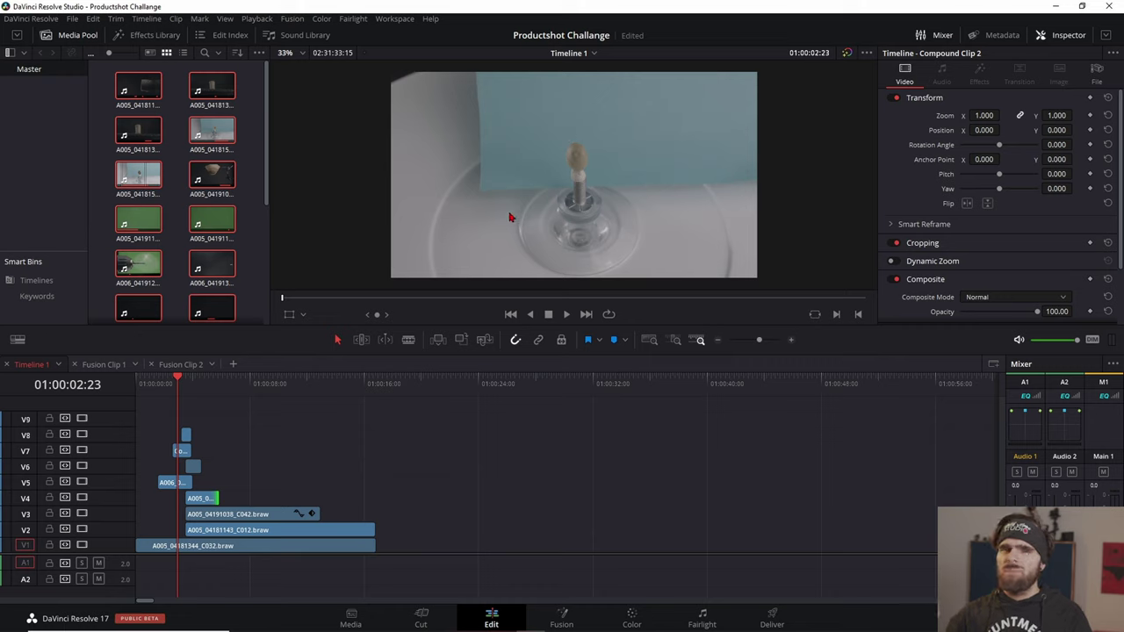
key("space")
key("space")
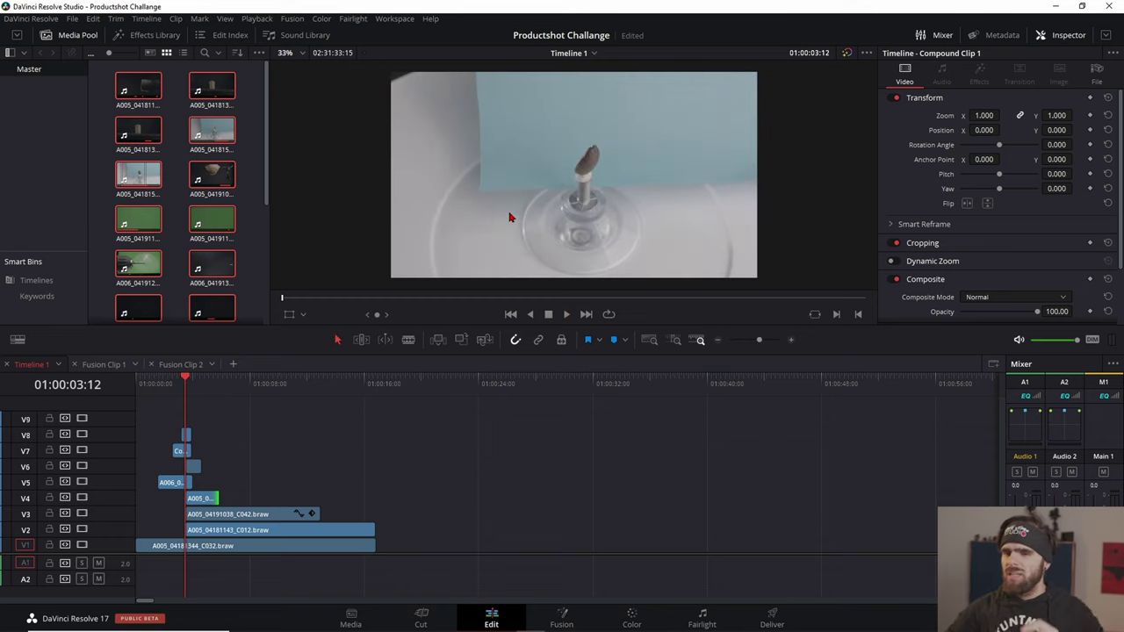
key("space")
key("space")
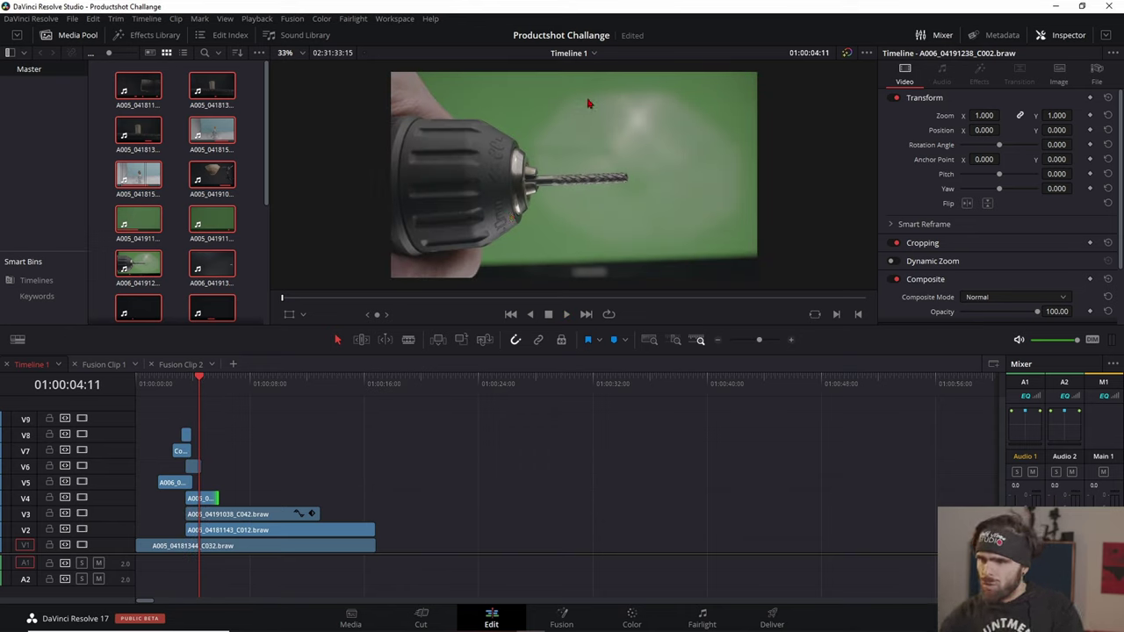
key("space")
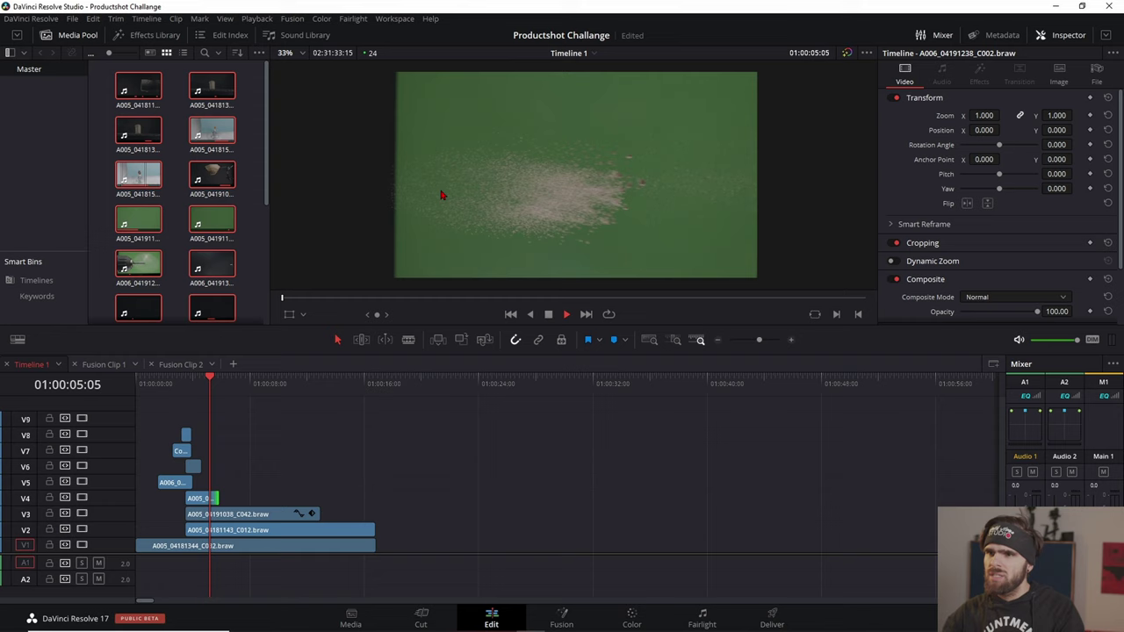
key("space")
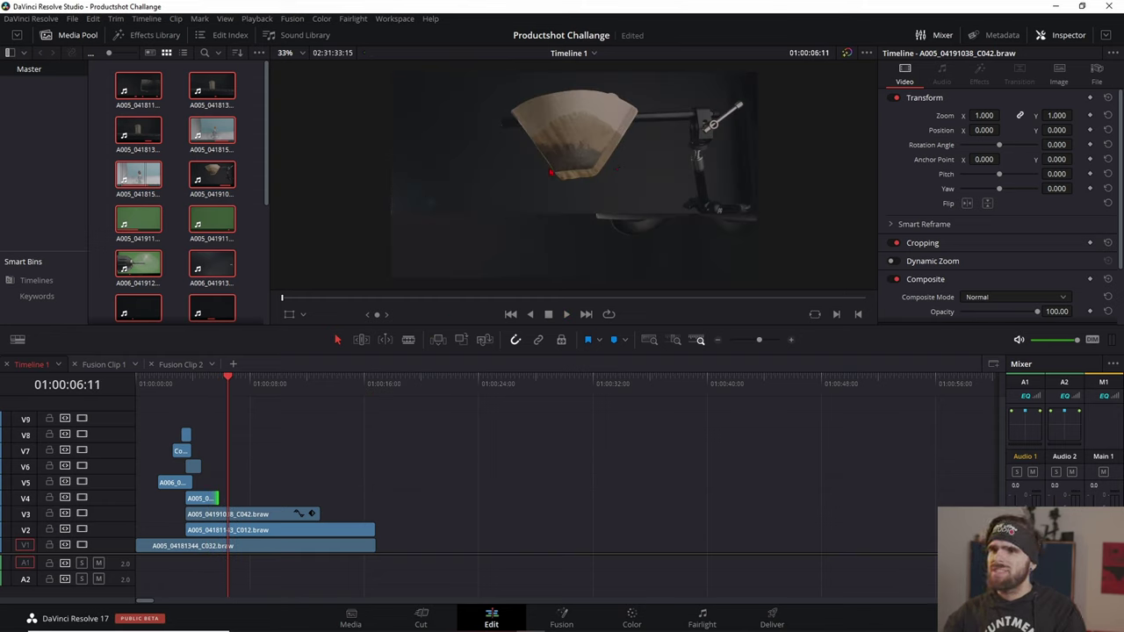
key("space")
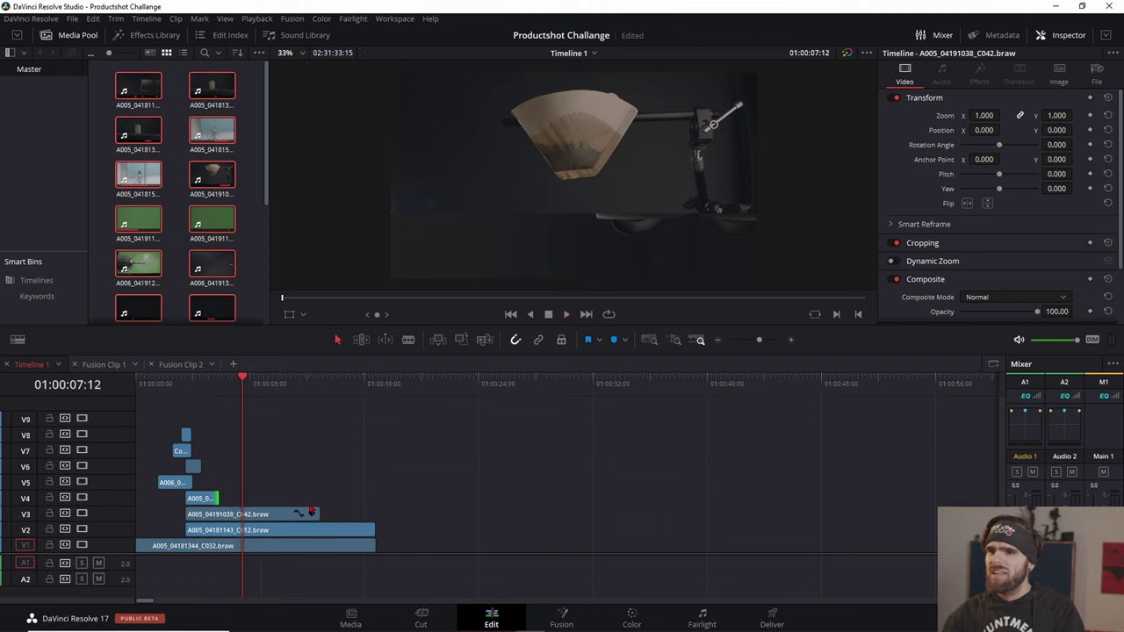
Shorten the coffee filter clip on V3 and play back the trimmed edit.
left_click_drag(312, 514, 256, 513)
key("space")
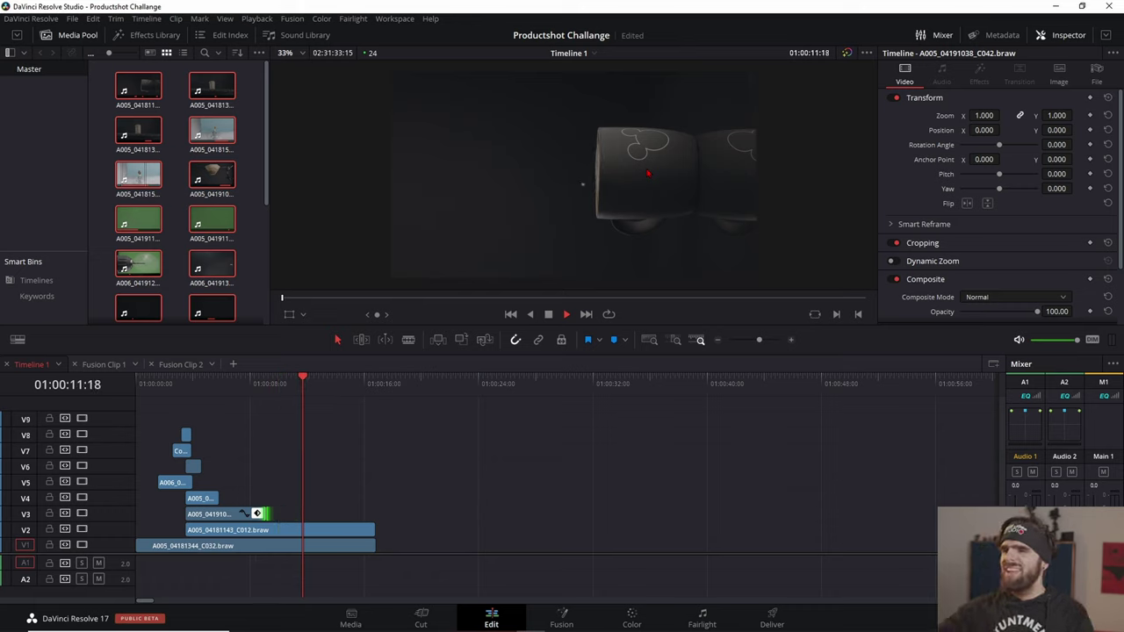
key("space")
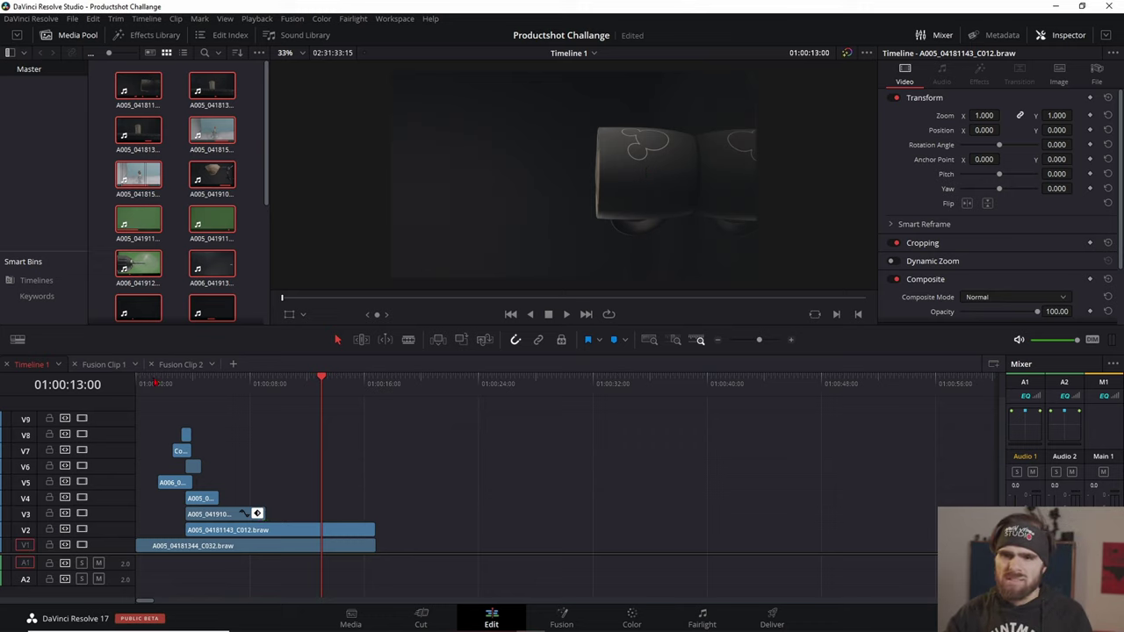
Scrub from the bean-on-glass section to the cup shot and select the V1 and V2 clips together.
left_click_drag(154, 384, 179, 390)
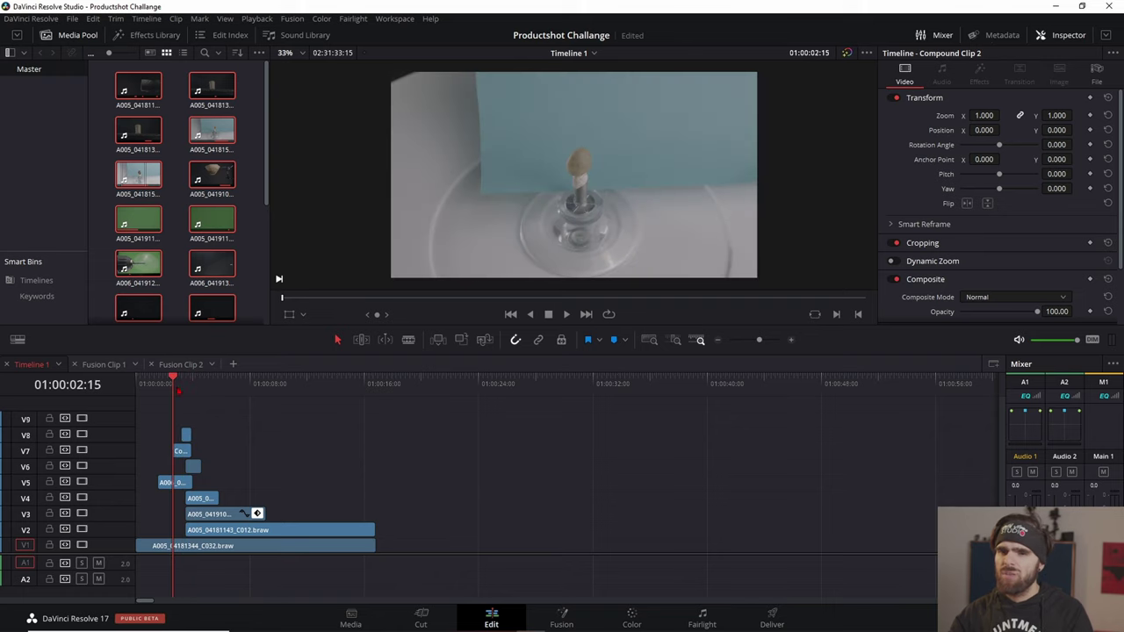
mouse_move(262, 403)
left_mouse_down()
mouse_move(337, 411)
mouse_move(314, 416)
left_mouse_up()
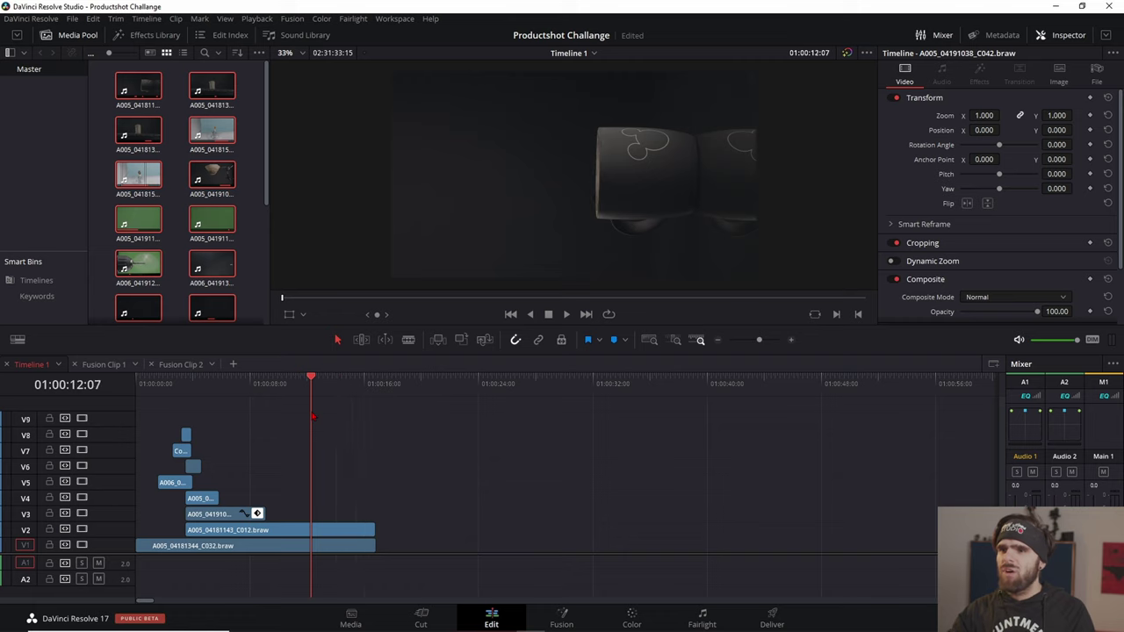
left_click_drag(395, 452, 341, 584)
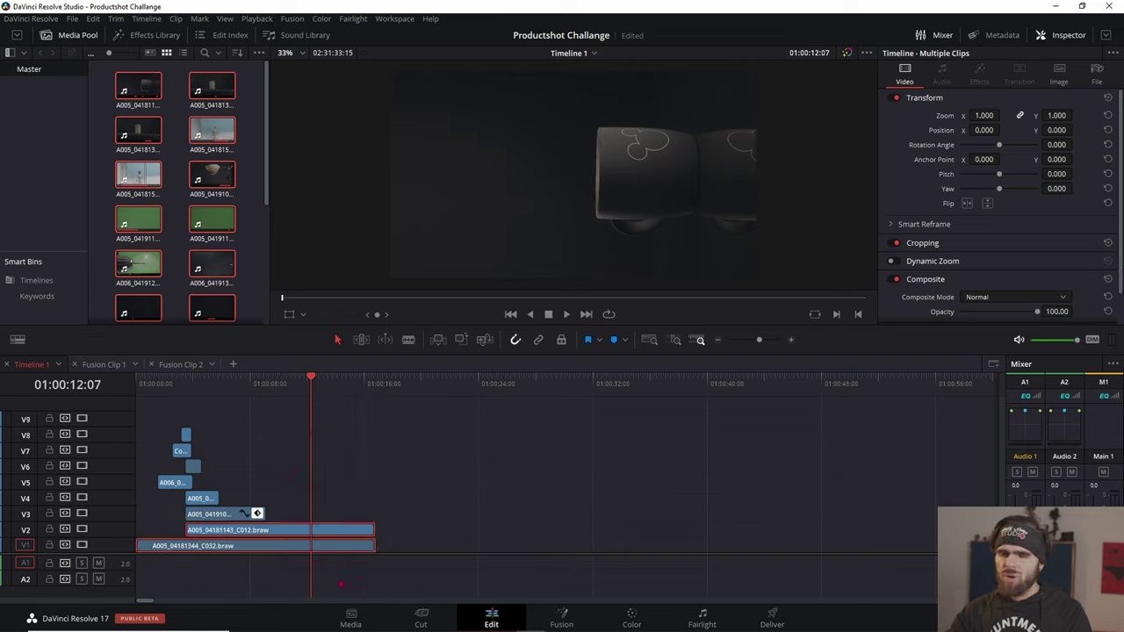
Set the A005_04181143_C012.braw mug clip's Image Orientation to 90° right in Clip Attributes.
left_click(305, 531)
left_click_drag(312, 380, 241, 382)
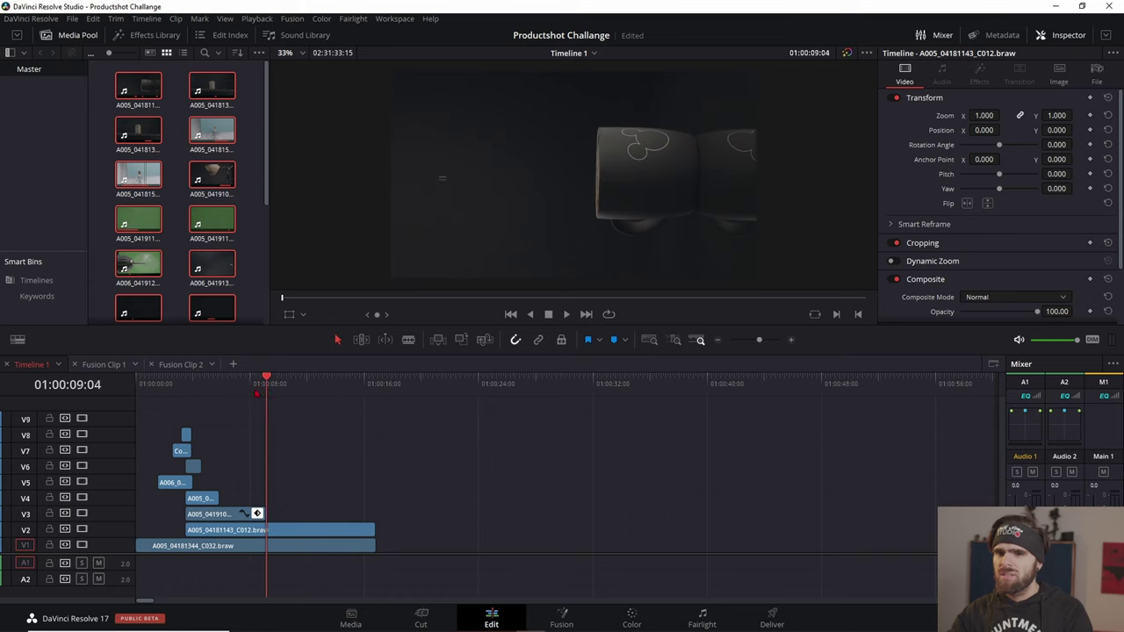
right_click(316, 530)
left_click(363, 497)
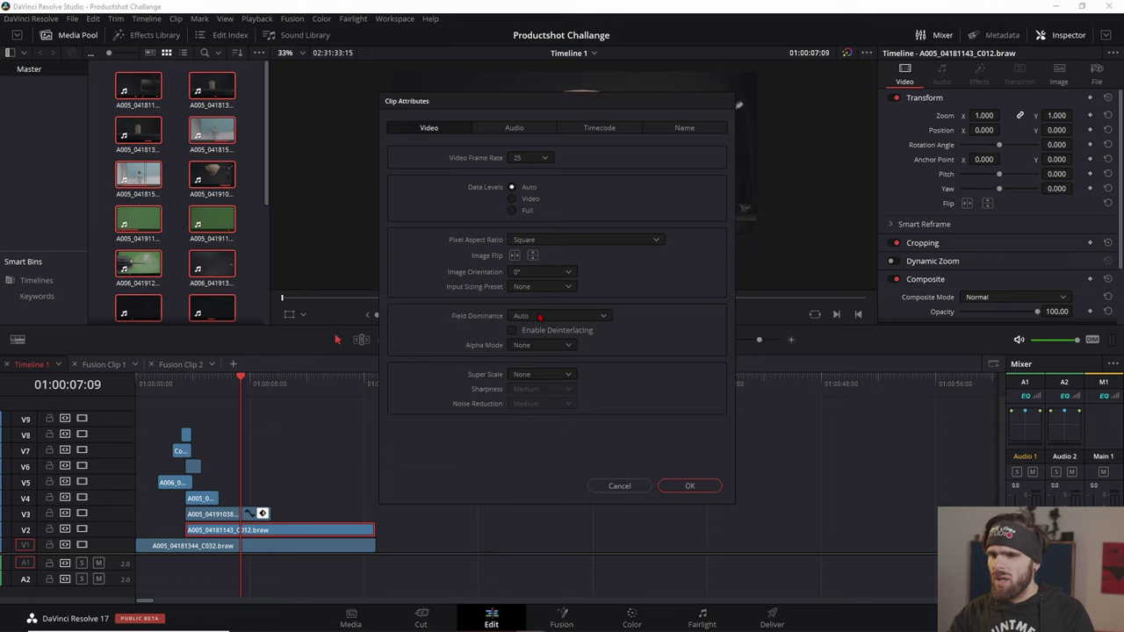
left_click(539, 274)
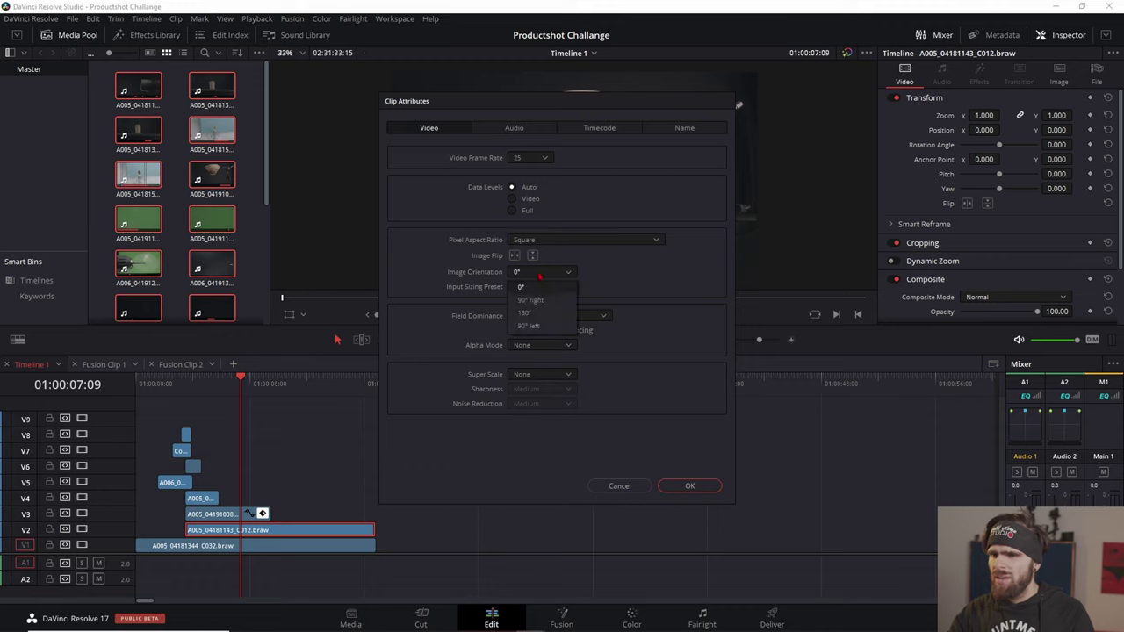
left_click(537, 301)
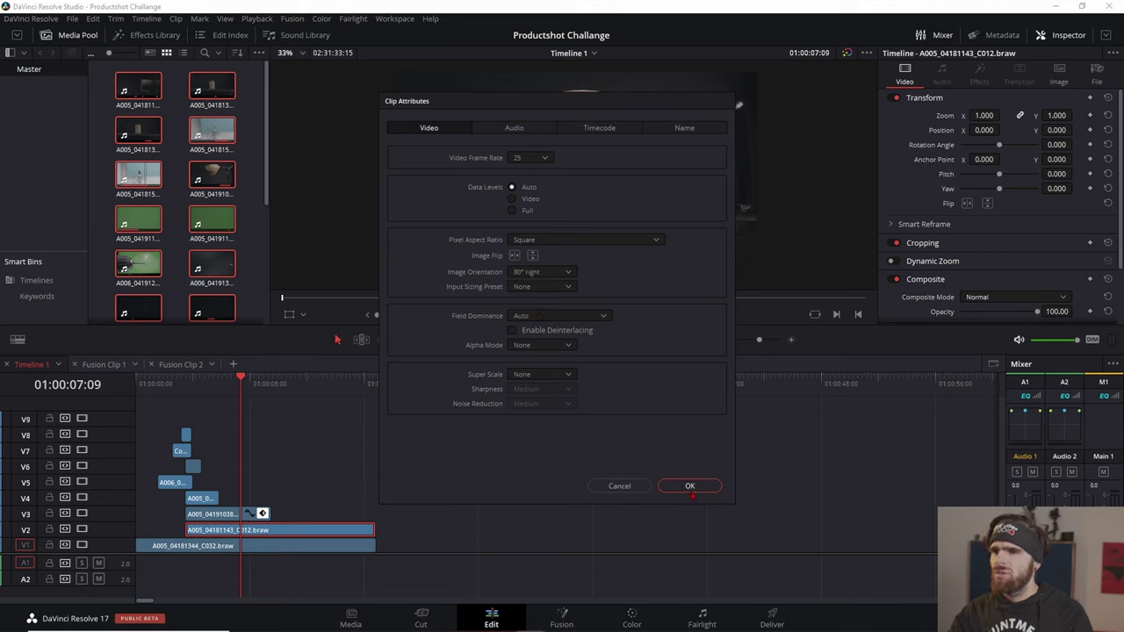
left_click(689, 485)
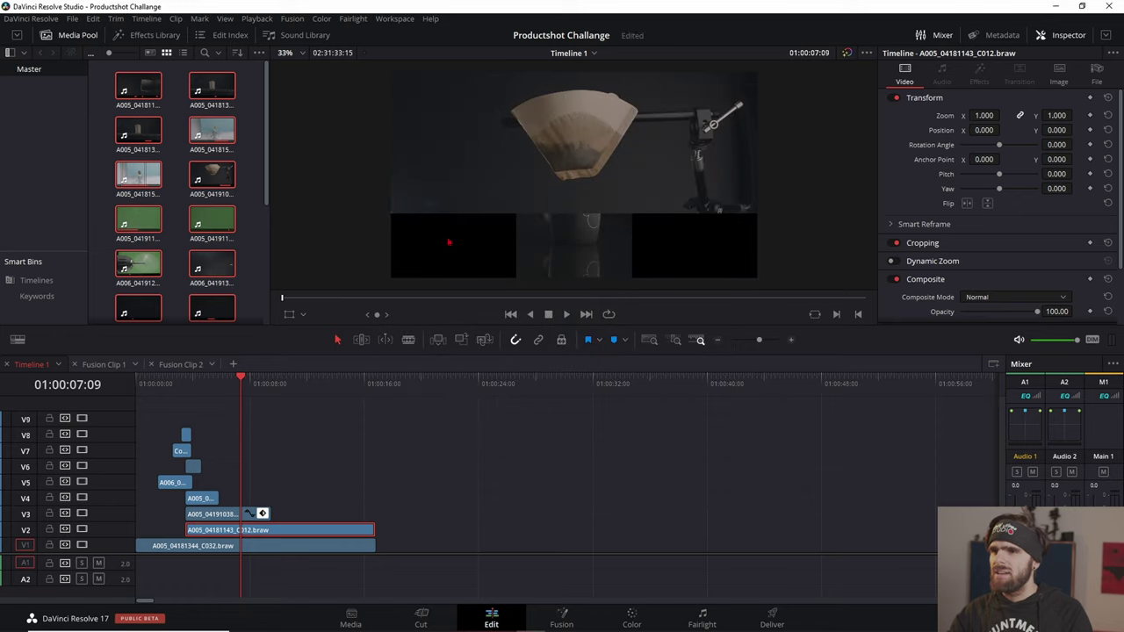
Select the V3 coffee-filter clip, play back the composite, and open the mug clip in Fusion.
left_click(247, 514)
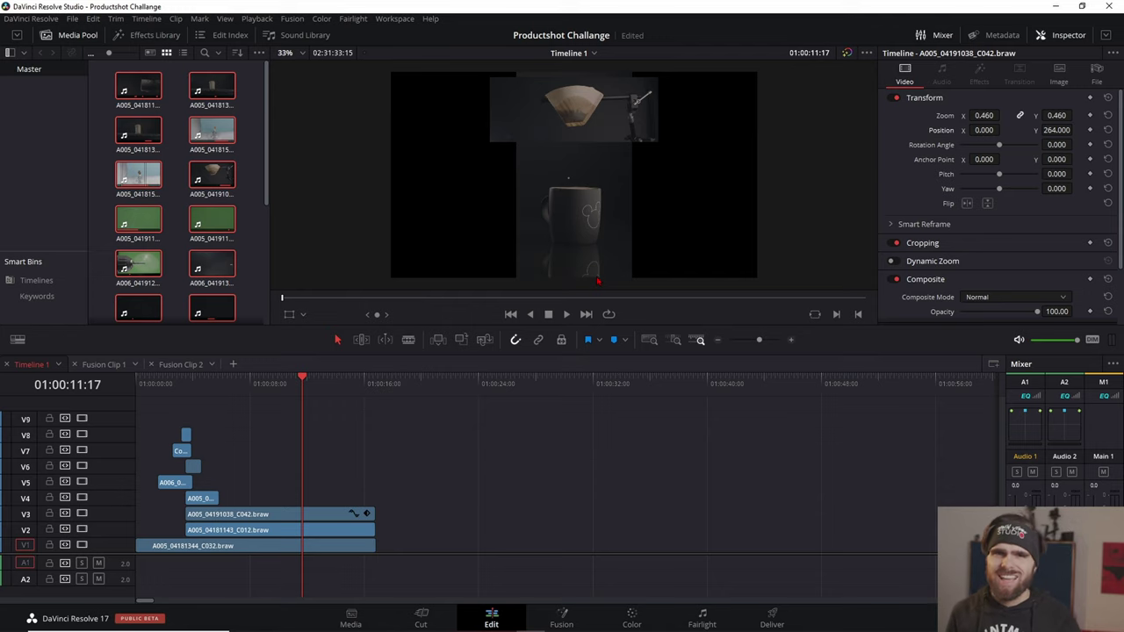
key("space")
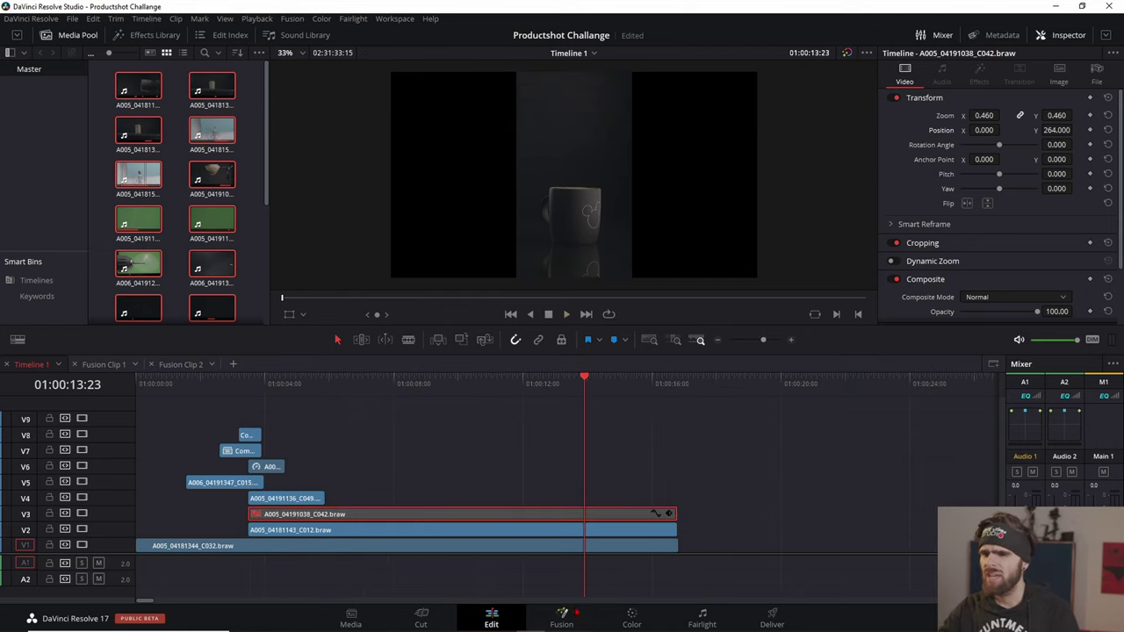
left_click(562, 616)
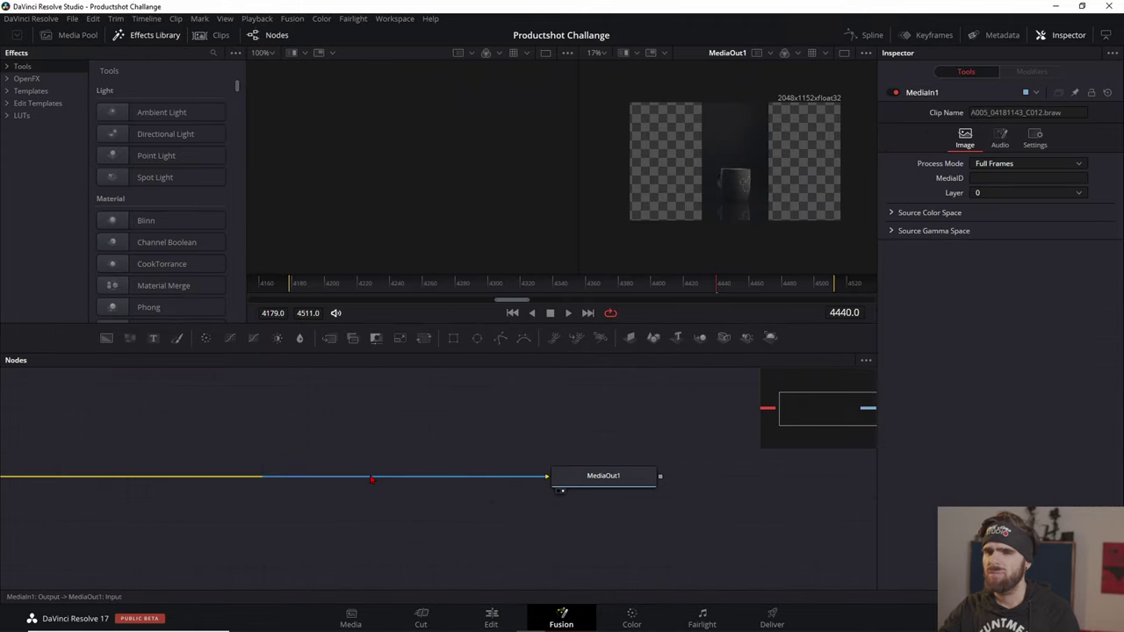
Add a Duplicate node after MediaIn1, spread the copies right, and enable Merge Under.
key("shift+space")
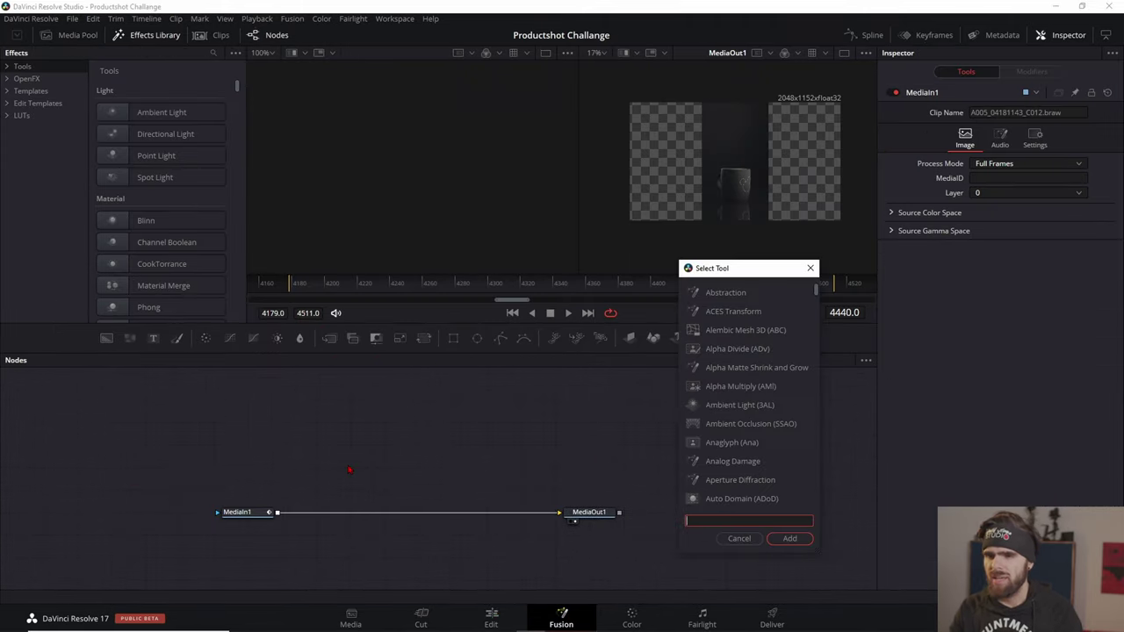
type("duplicate")
key("Return")
left_click_drag(276, 511, 389, 457)
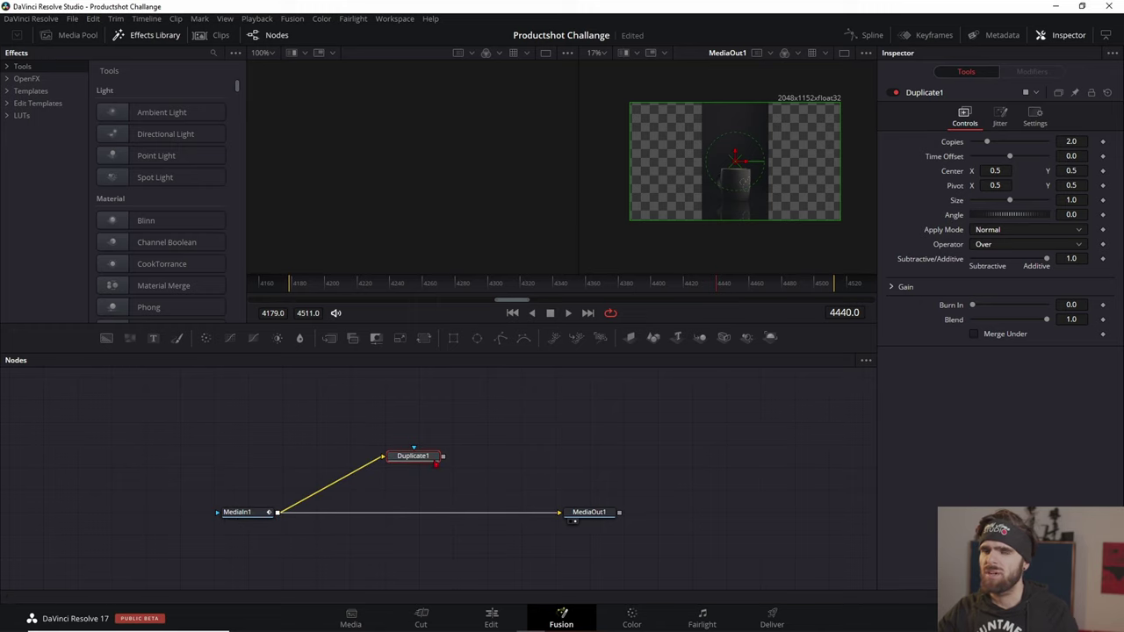
left_click_drag(435, 457, 432, 203)
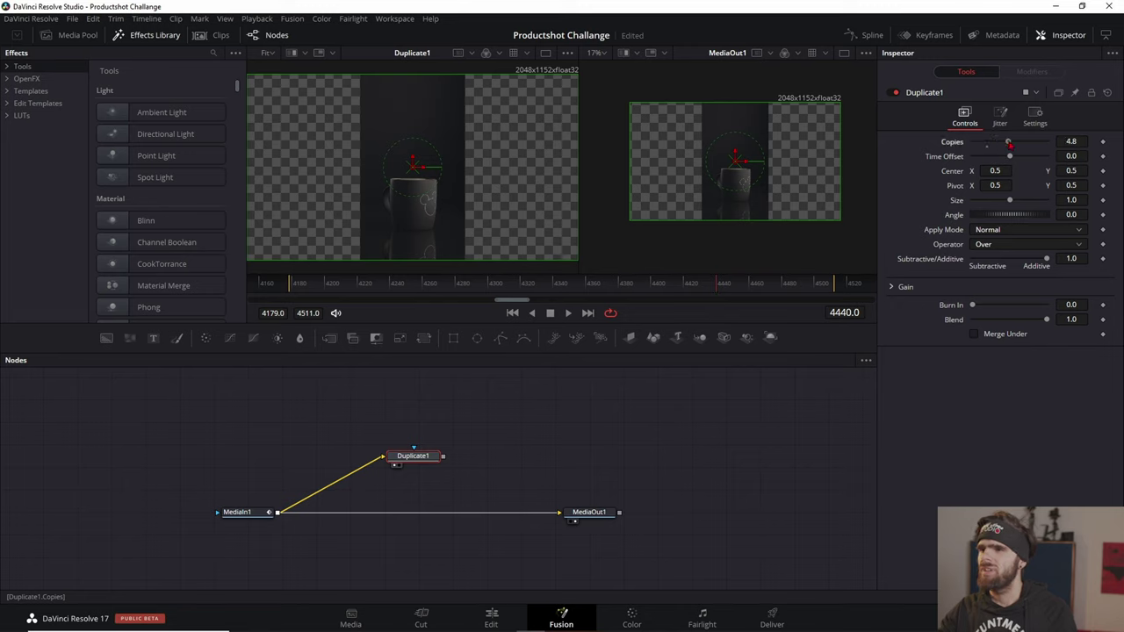
mouse_move(995, 171)
left_mouse_down()
mouse_move(1010, 170)
mouse_move(987, 170)
left_mouse_up()
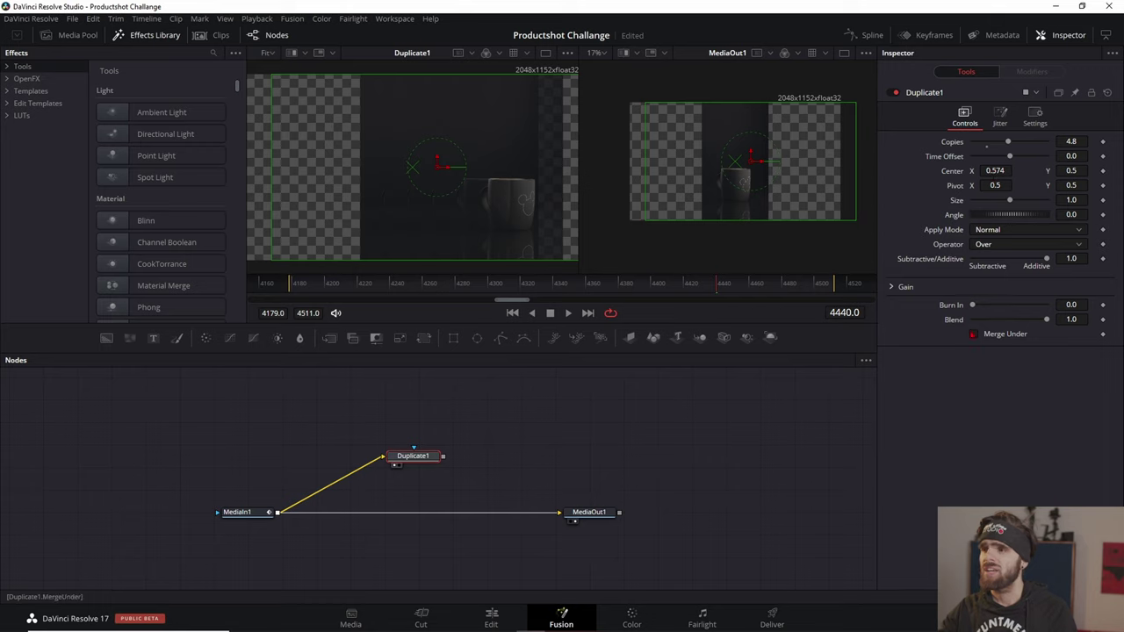
left_click(973, 334)
scroll(482, 200, "up", 2)
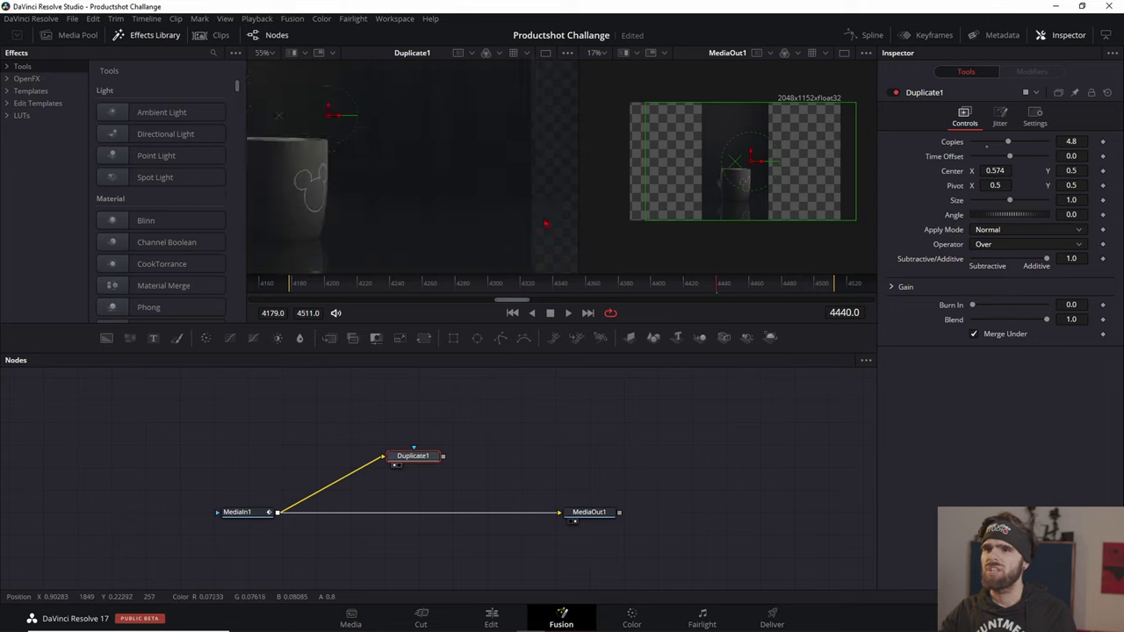
scroll(483, 200, "down", 1)
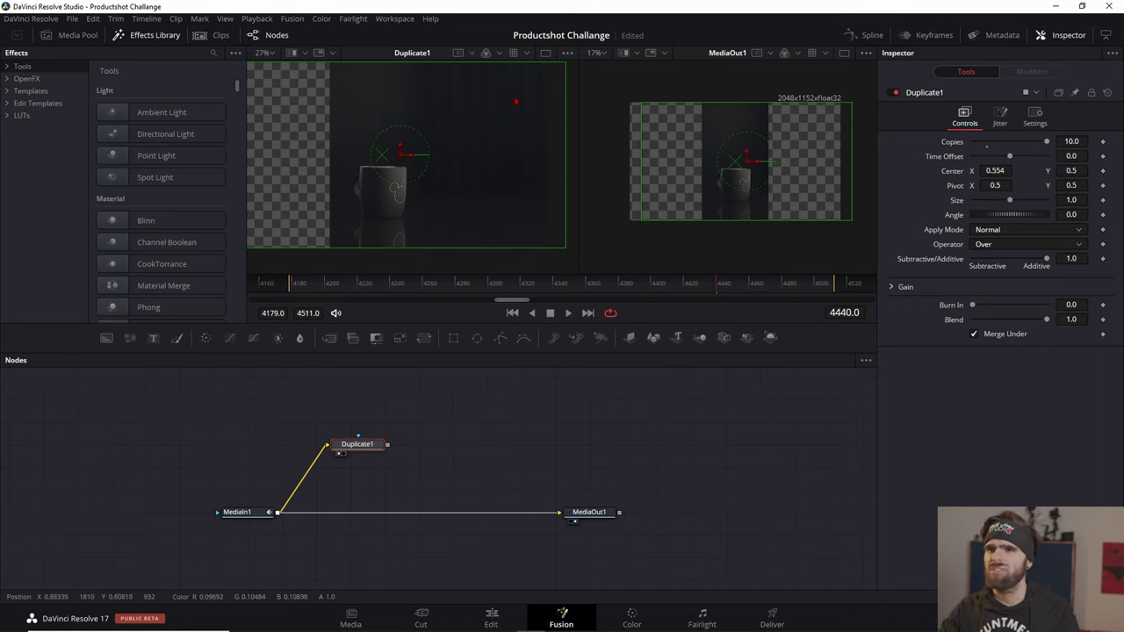
Add a Blur node after Duplicate1.
left_click(430, 450)
key("shift+space")
type("dUP")
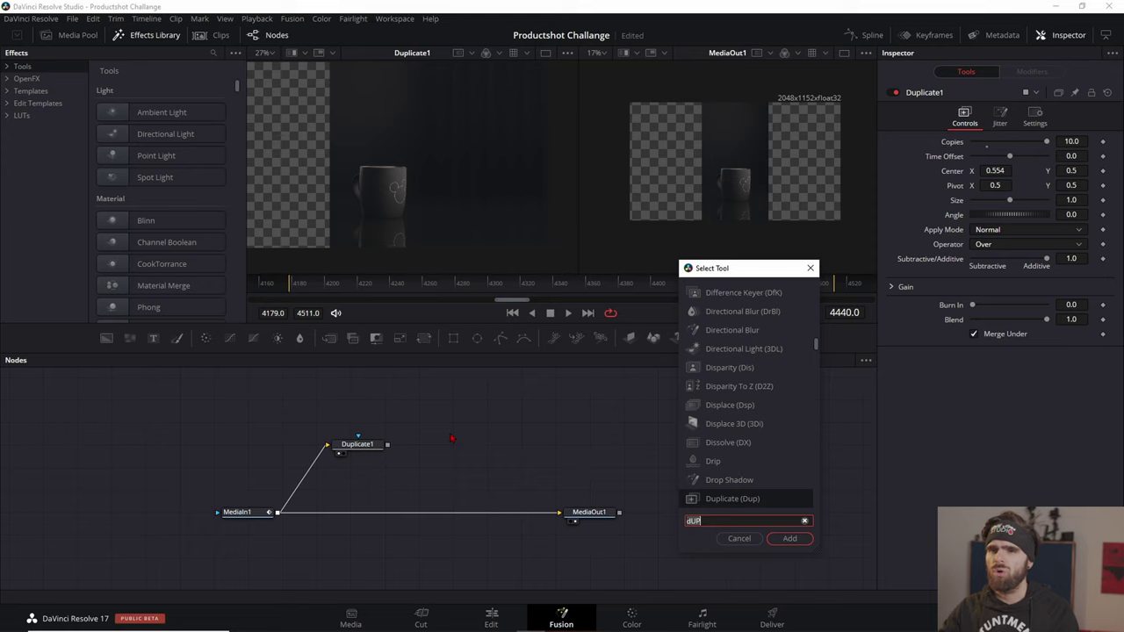
key("BackSpace")
key("BackSpace")
key("BackSpace")
type("bLU")
key("BackSpace")
key("BackSpace")
key("BackSpace")
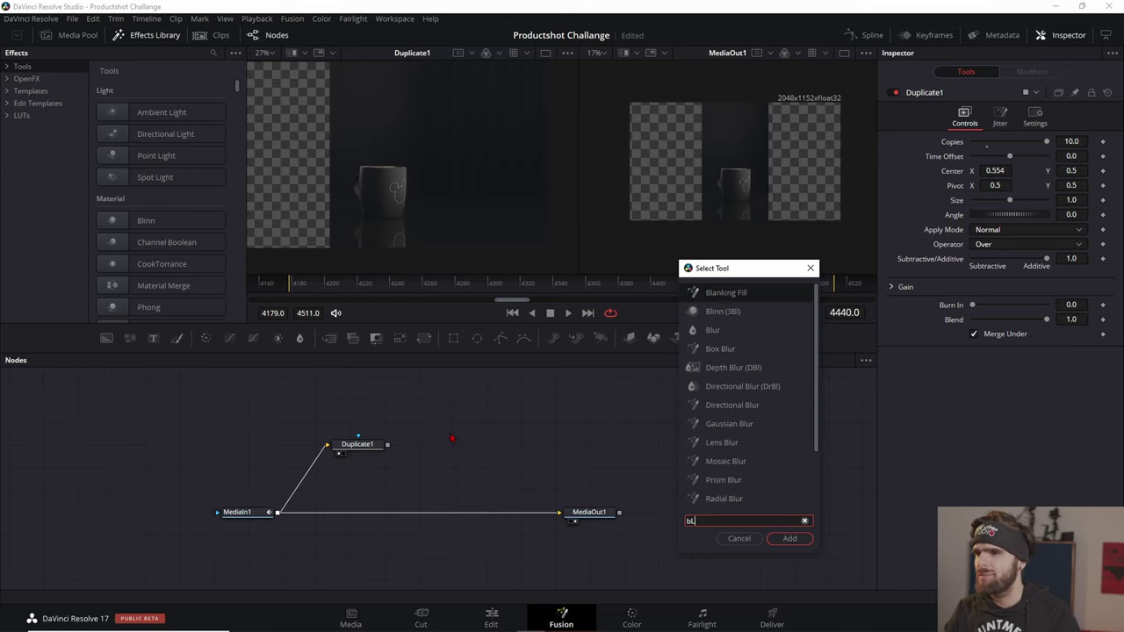
type("u")
key("Return")
Copy-paste the Duplicate and Blur pair, wire it to MediaIn1, and shift its copies left.
left_click_drag(523, 434, 388, 398)
key("ctrl+c")
left_click(326, 453)
key("ctrl+v")
left_click_drag(413, 435, 408, 427)
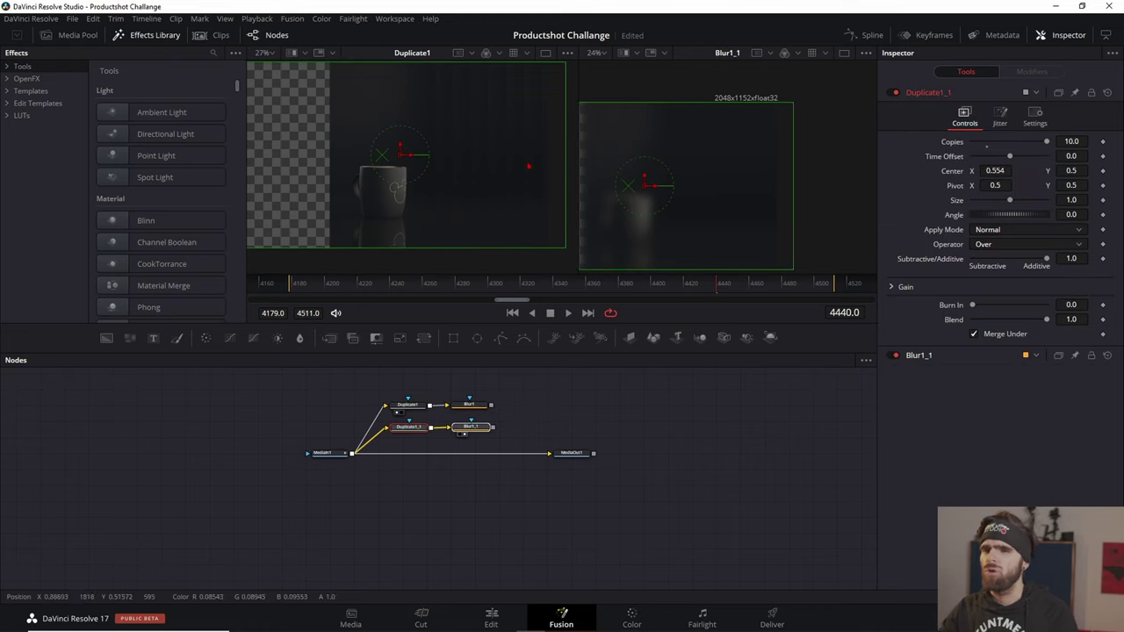
scroll(728, 175, "down", 2)
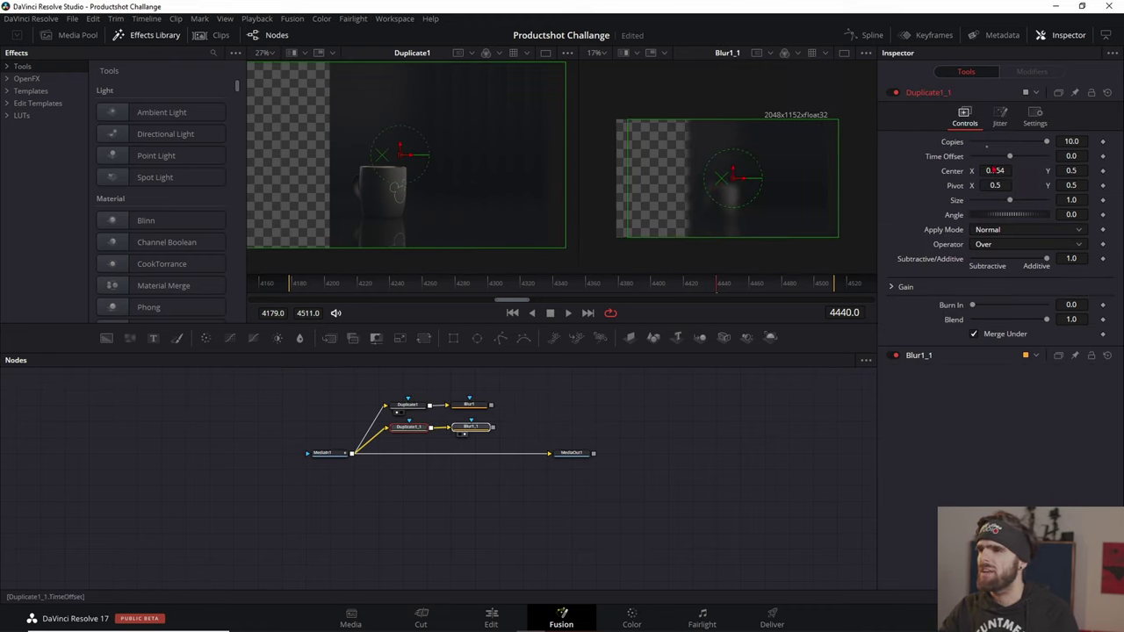
left_click_drag(999, 171, 974, 170)
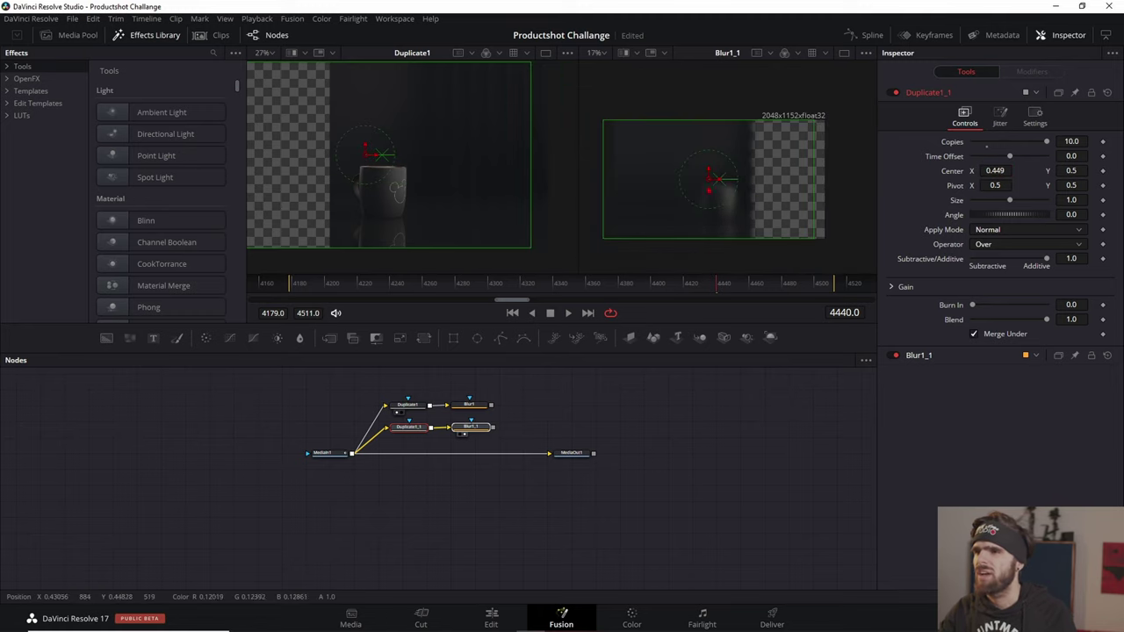
Merge Blur1 and Blur1_1 through Merge2 into the main composite.
left_click(525, 403)
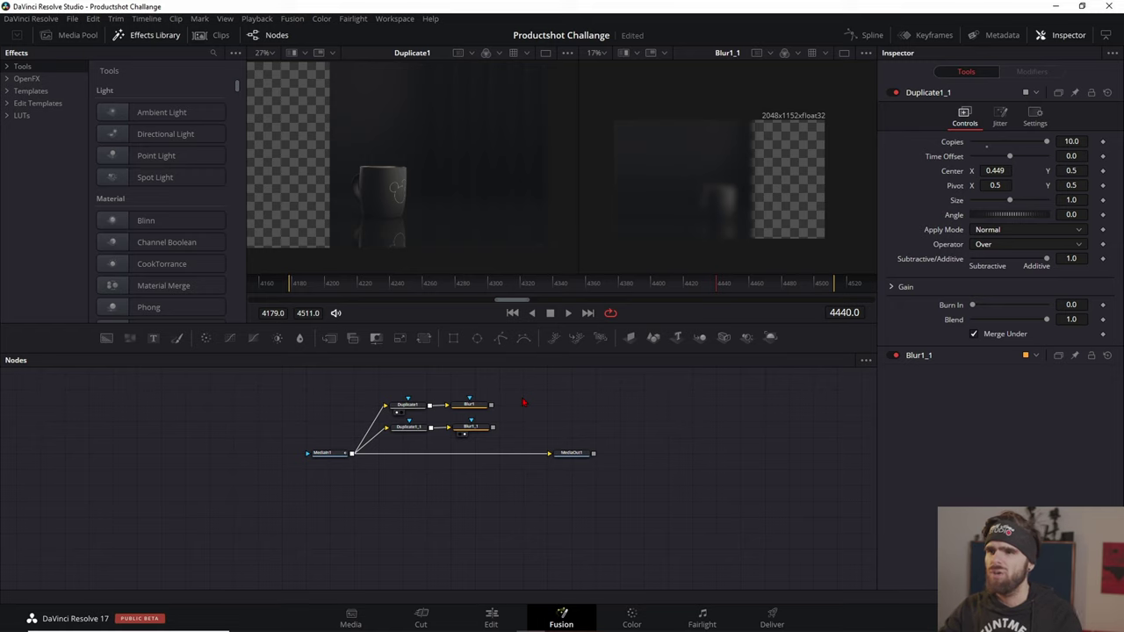
left_click_drag(491, 405, 512, 464)
left_click(457, 437)
scroll(761, 215, "down", 2)
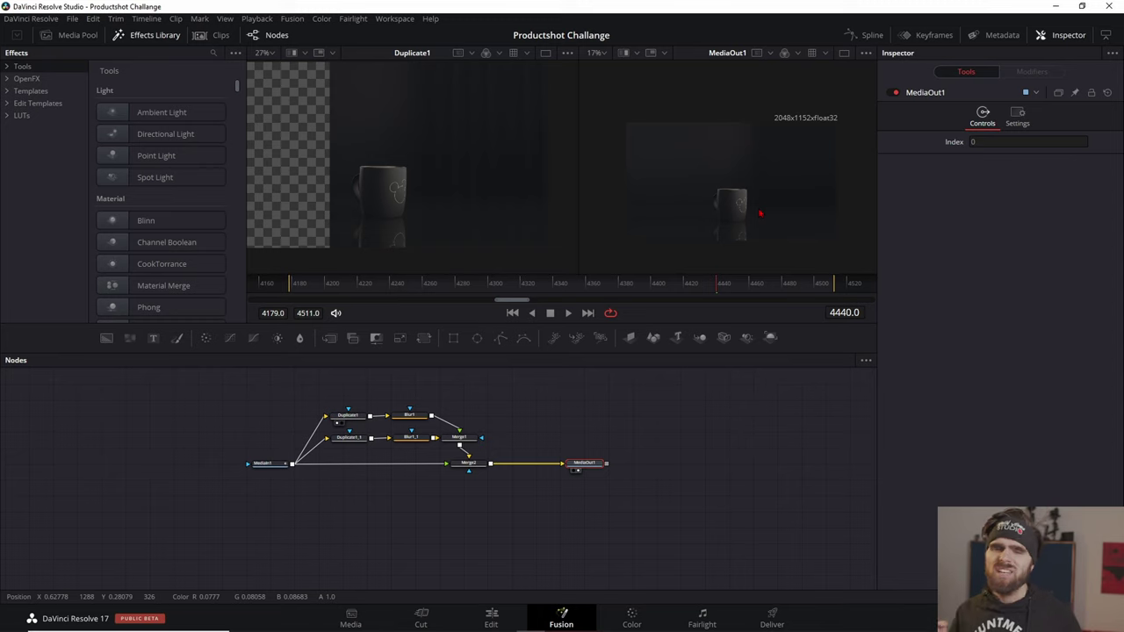
scroll(761, 214, "up", 2)
scroll(463, 464, "up", 2)
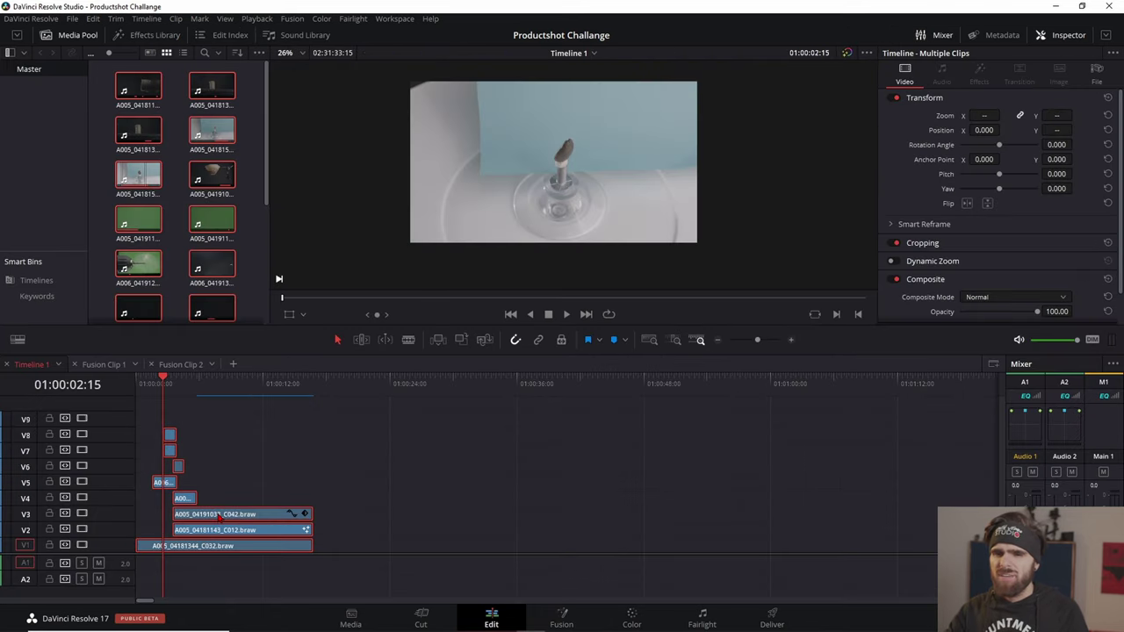
Combine all timeline clips into a new Fusion clip and open it on the Fusion page.
right_click(218, 517)
key("Escape")
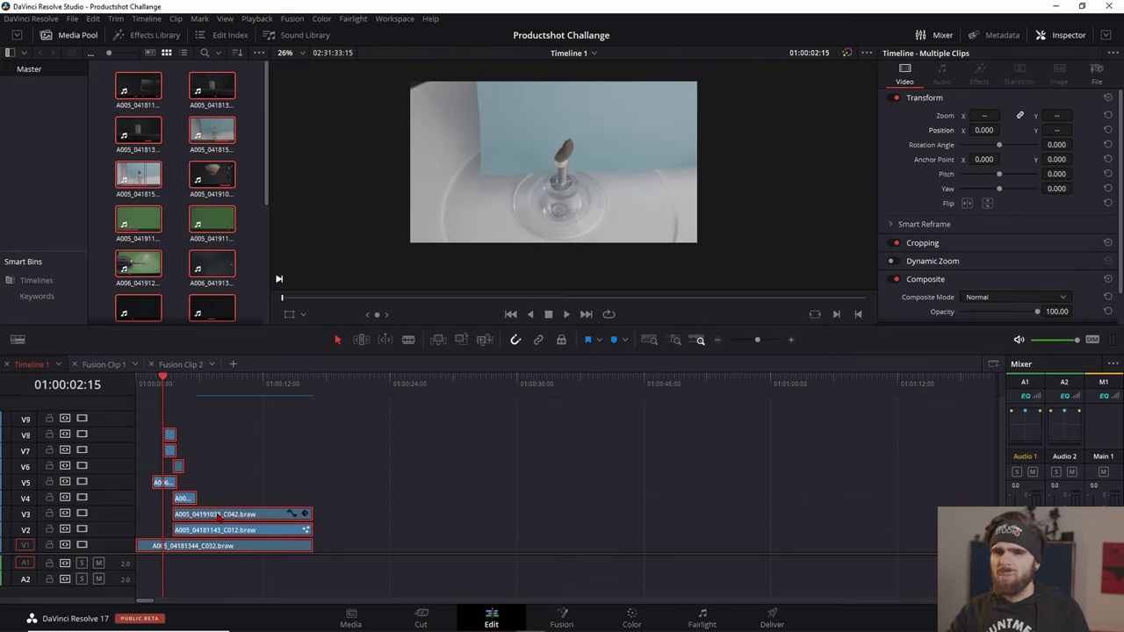
right_click(219, 516)
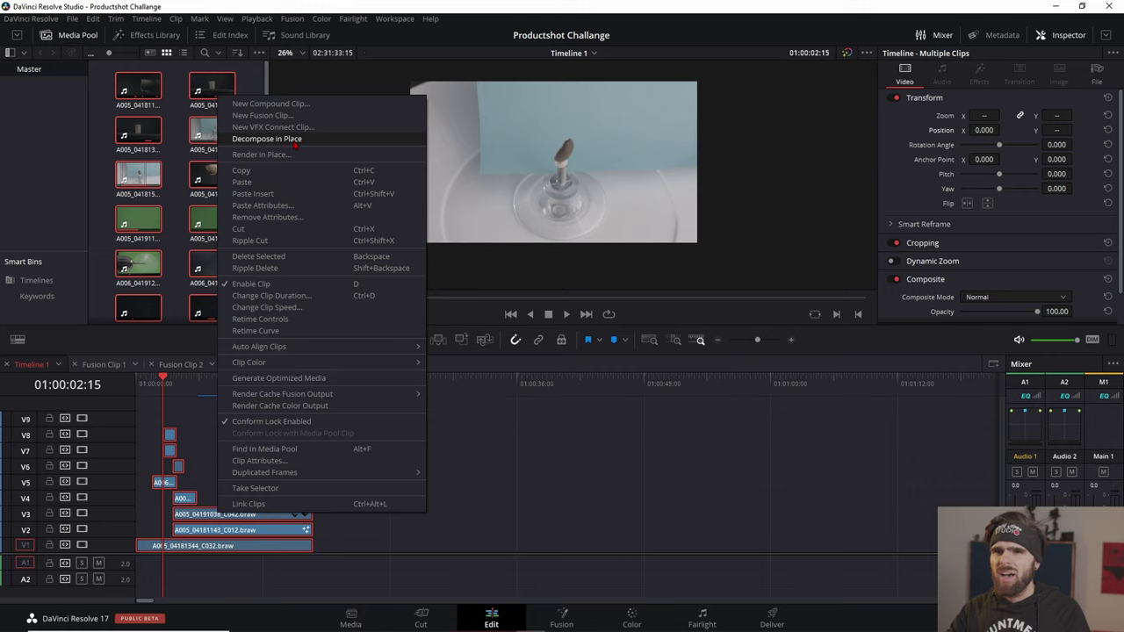
left_click(295, 115)
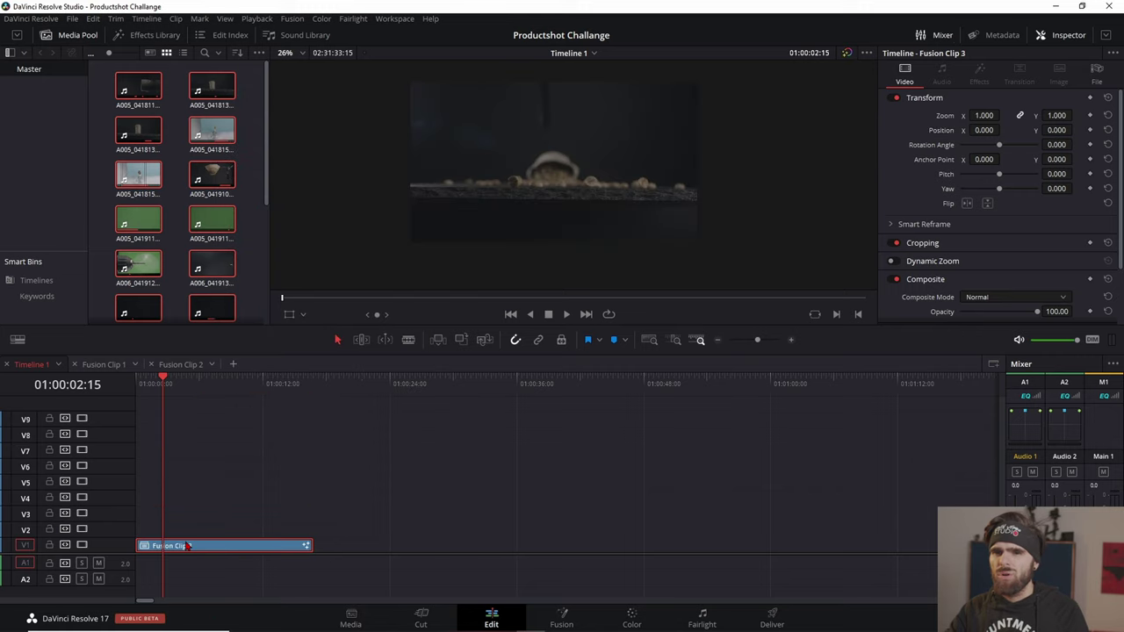
left_click(562, 620)
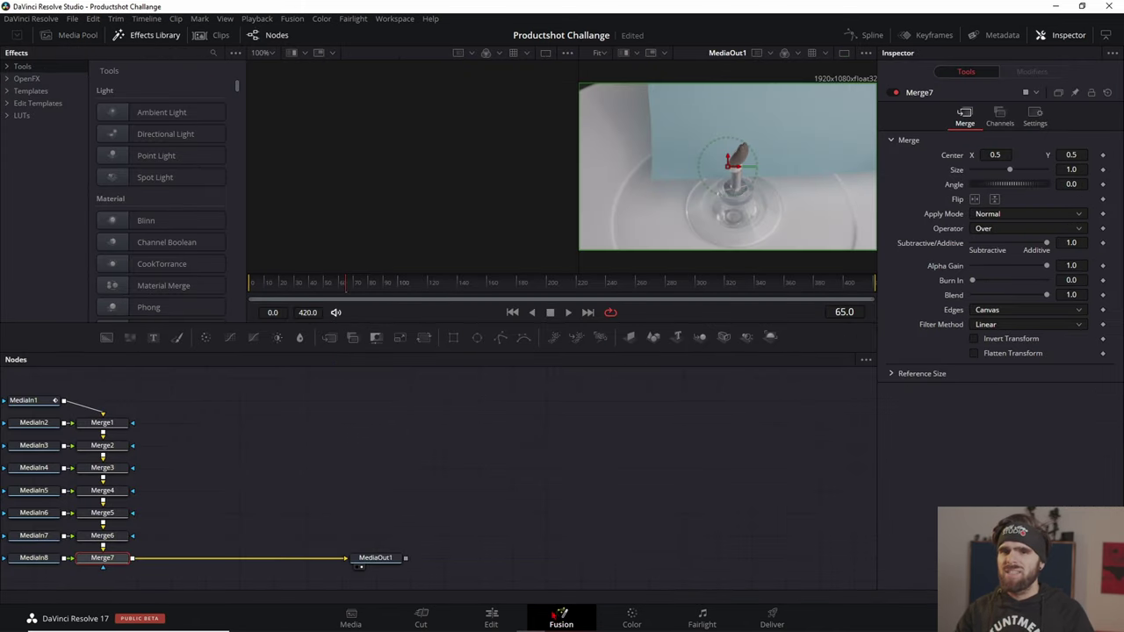
Select MediaIn8 and show it in the left viewer.
scroll(223, 569, "up", 2)
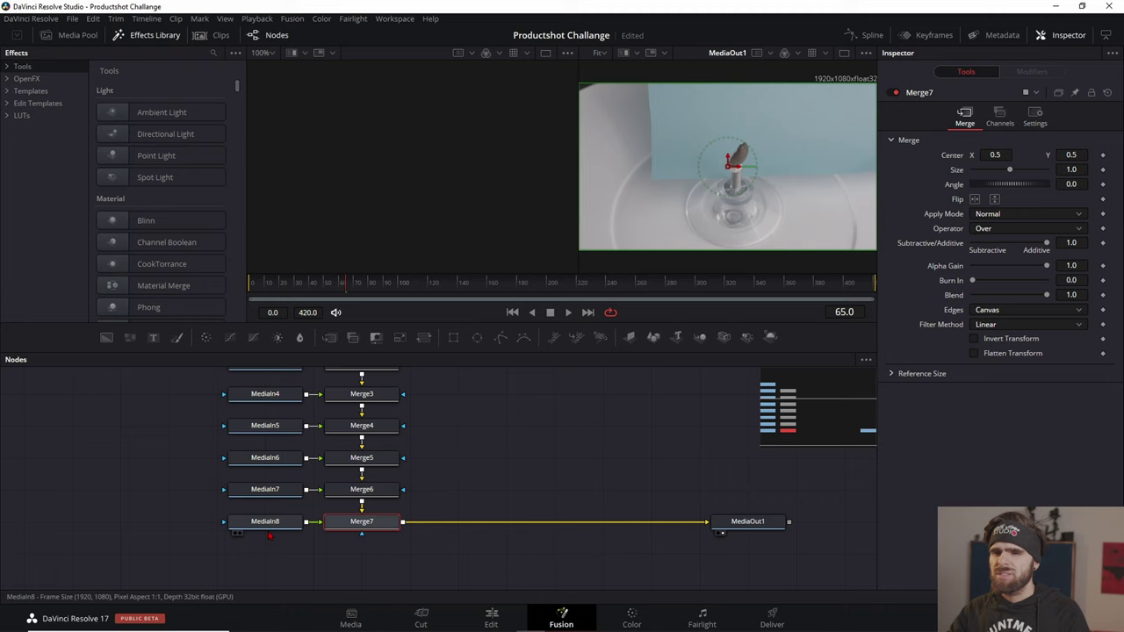
left_click(266, 524)
key("1")
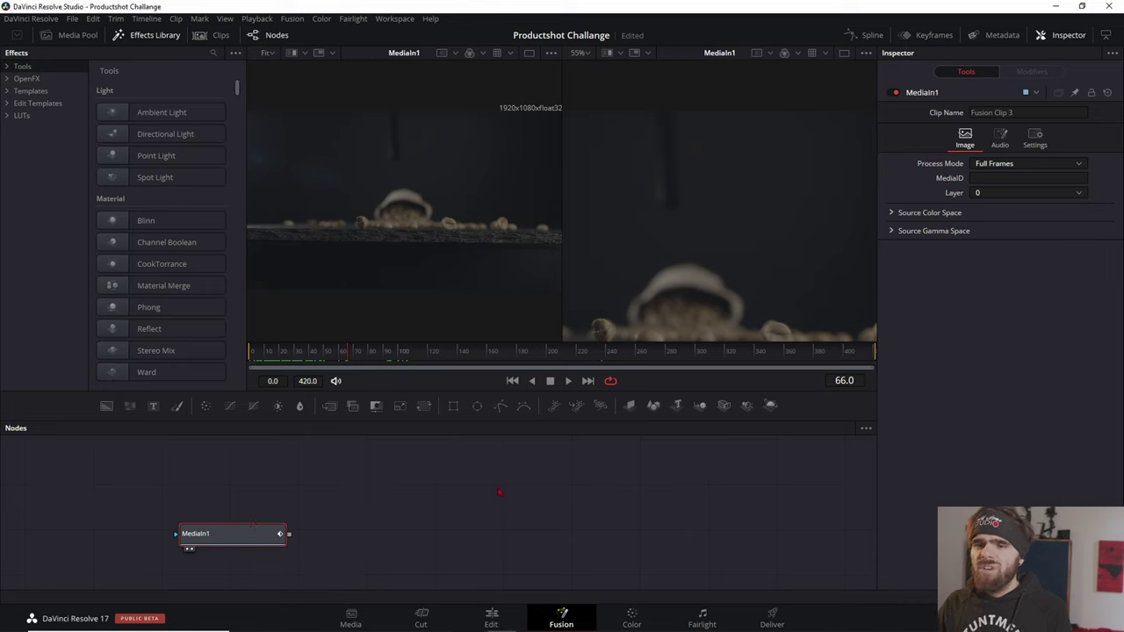
Add a Paint node after MediaIn1 and show Paint1 in the right viewer.
key("shift+space")
type("paint")
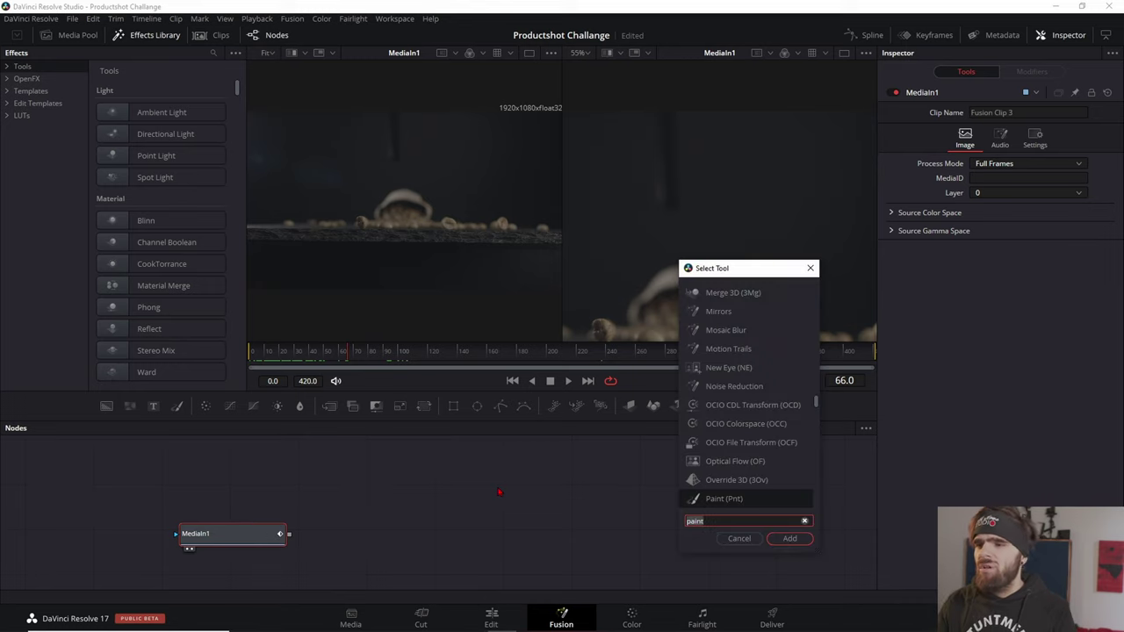
key("Return")
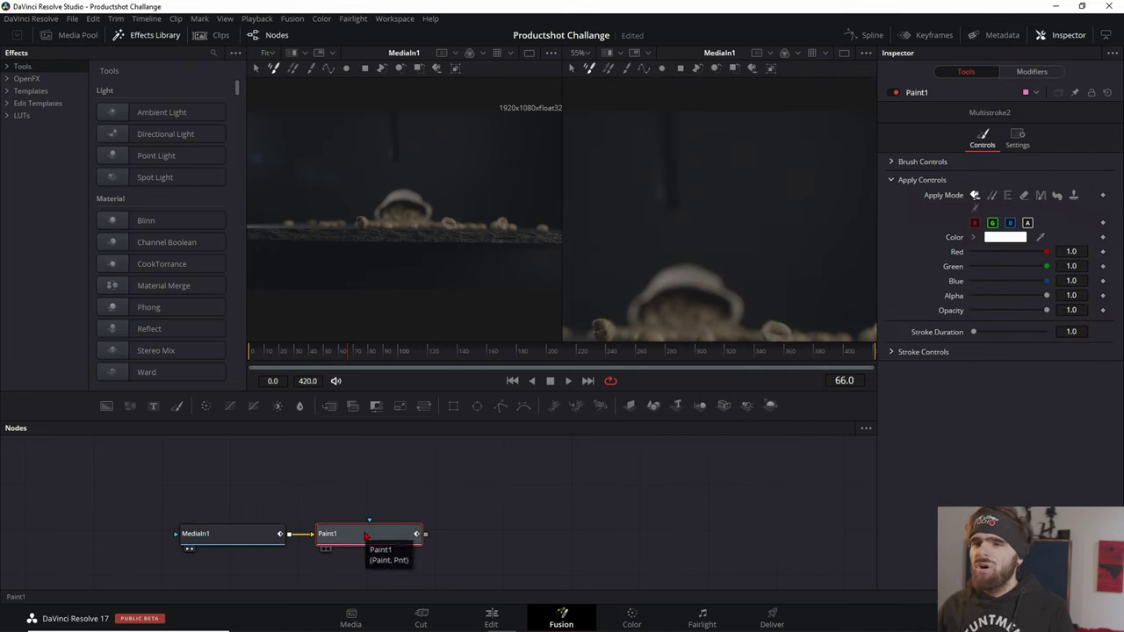
key("2")
scroll(665, 175, "down", 3)
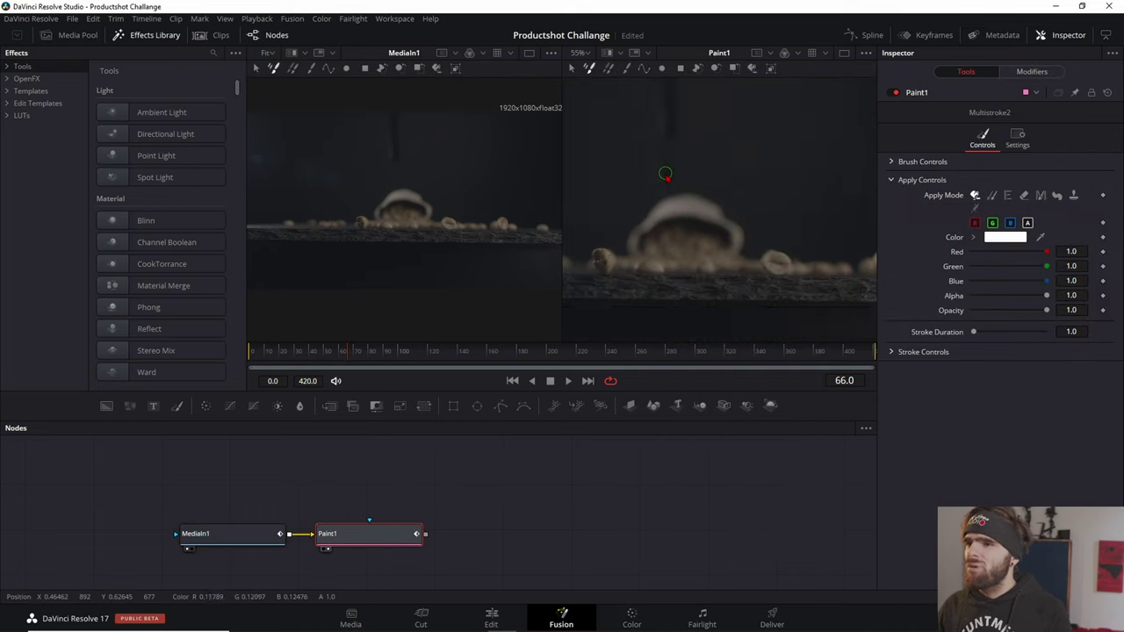
scroll(681, 173, "up", 2)
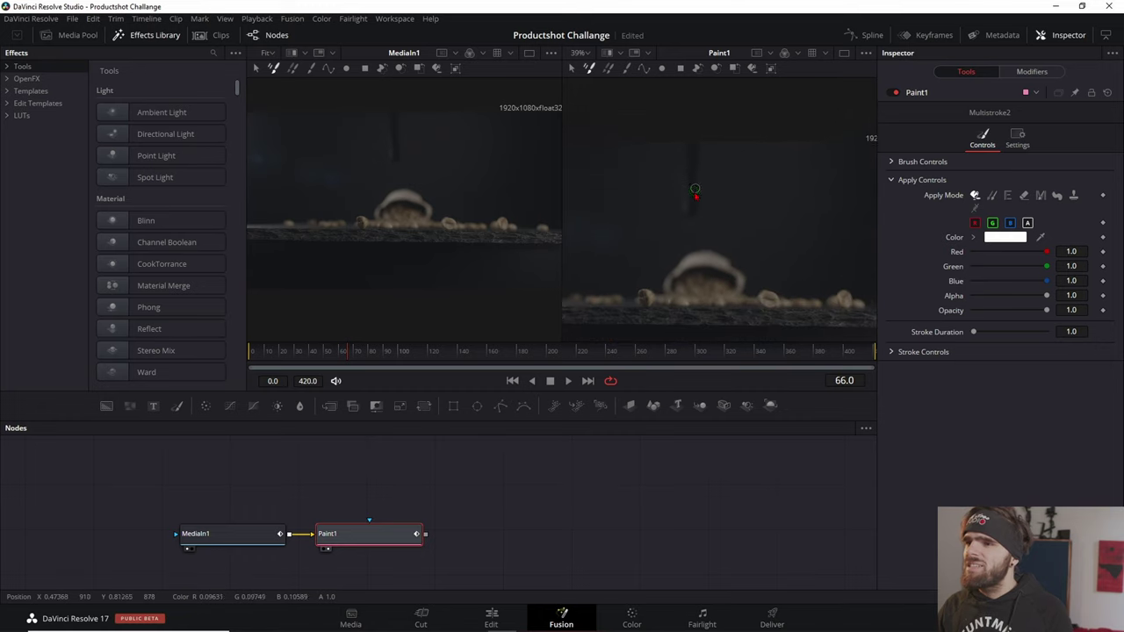
scroll(694, 189, "up", 1)
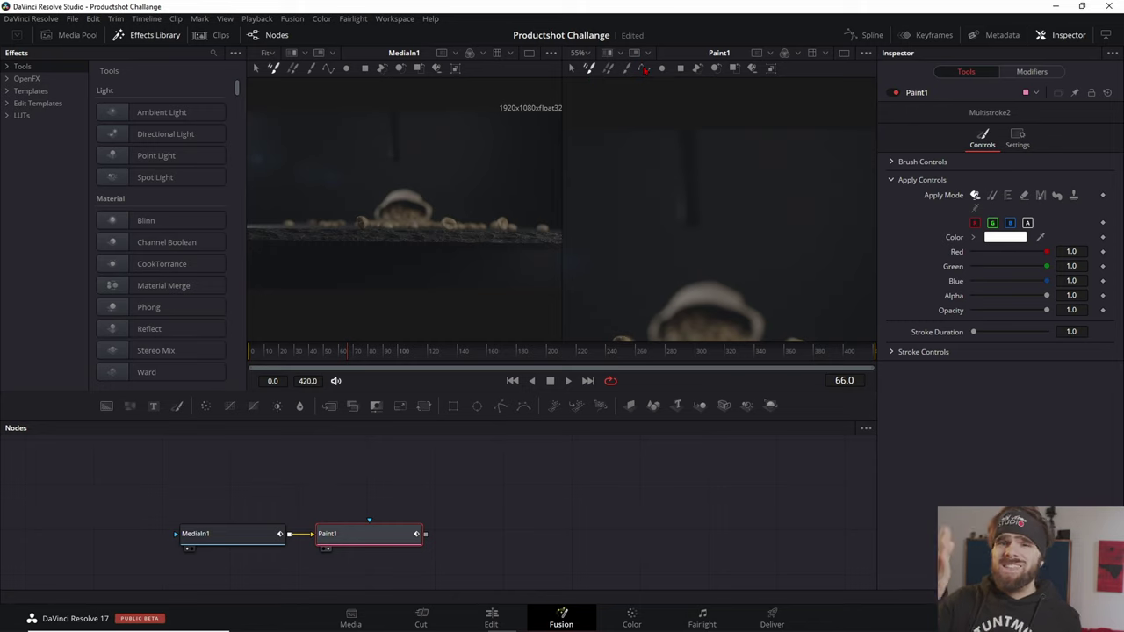
Draw a polyline stroke down the dark rod and enlarge the brush size to cover it.
left_click(645, 71)
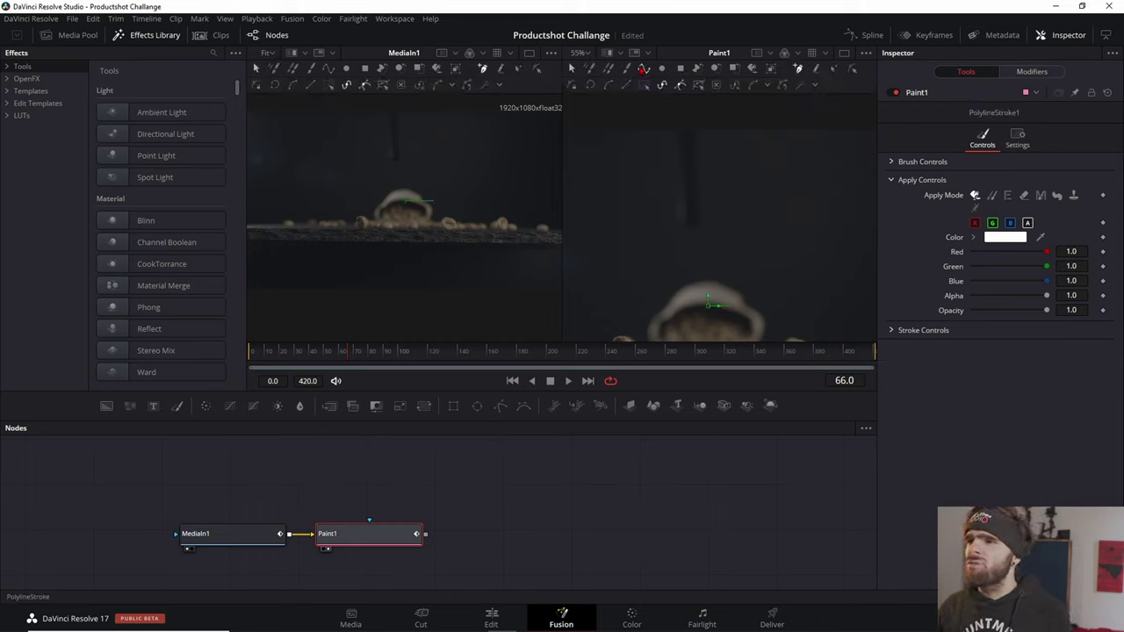
left_click(682, 128)
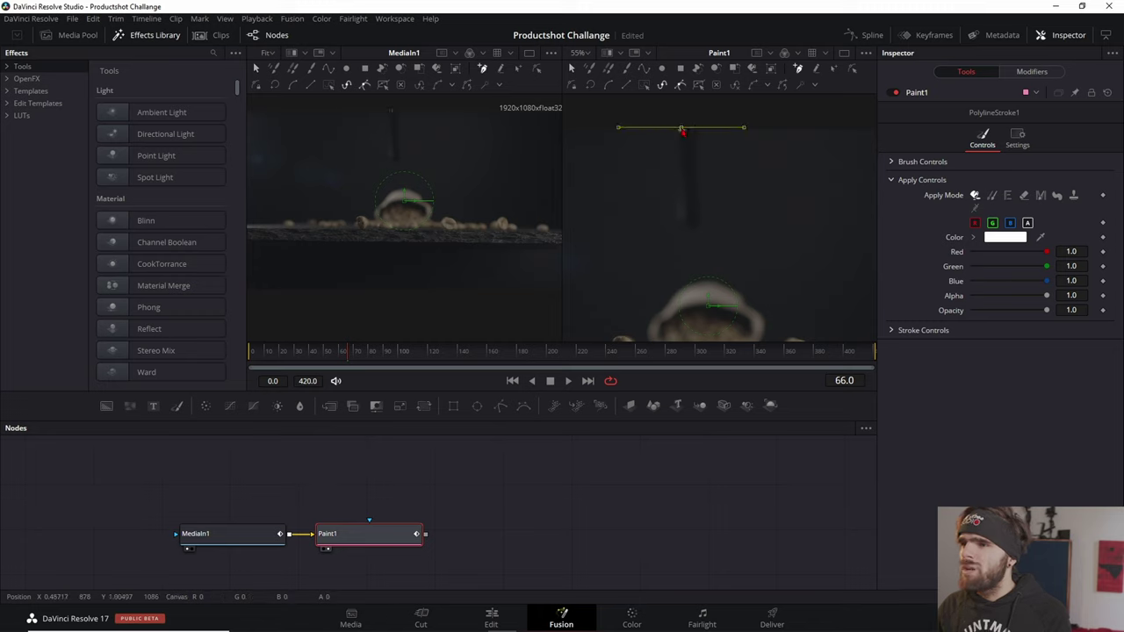
left_click(690, 229)
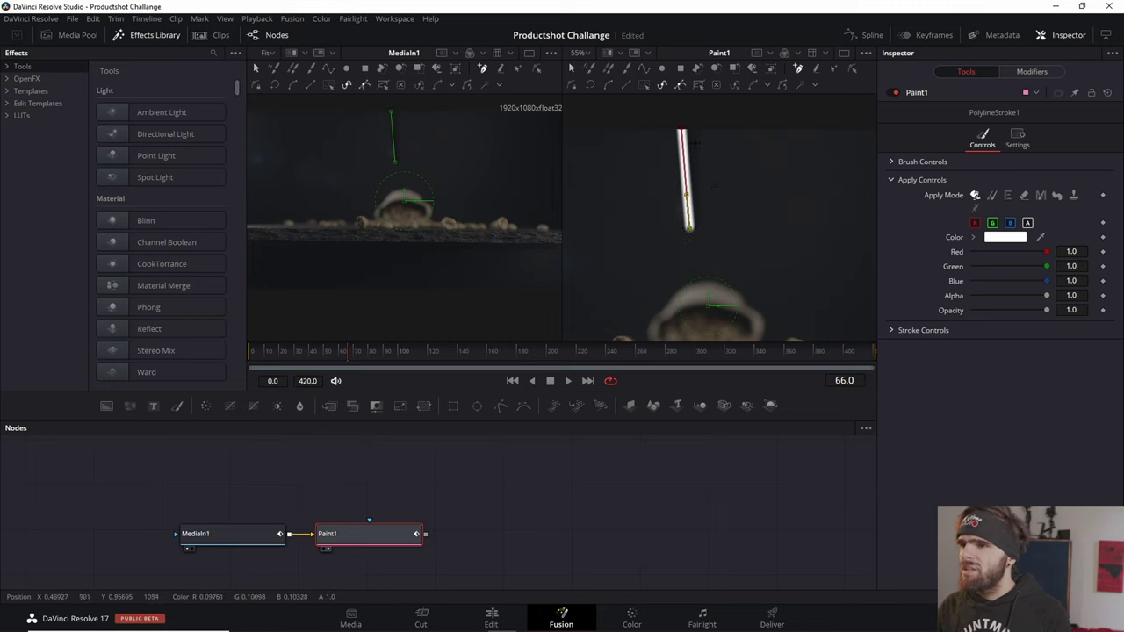
left_click(891, 161)
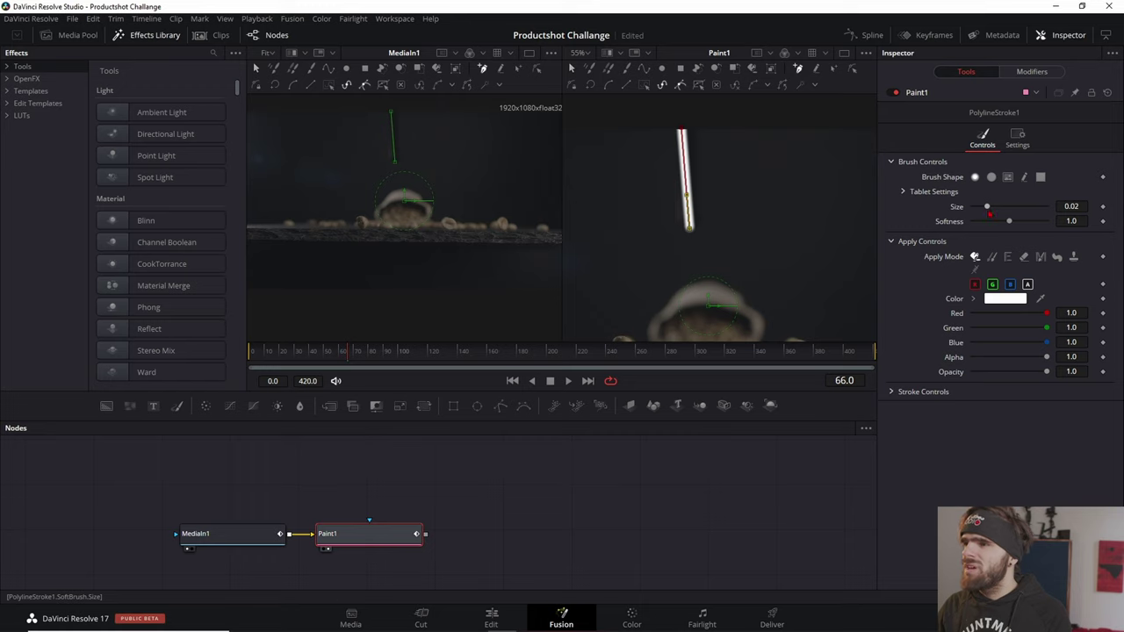
scroll(702, 202, "up", 3)
scroll(703, 193, "down", 3)
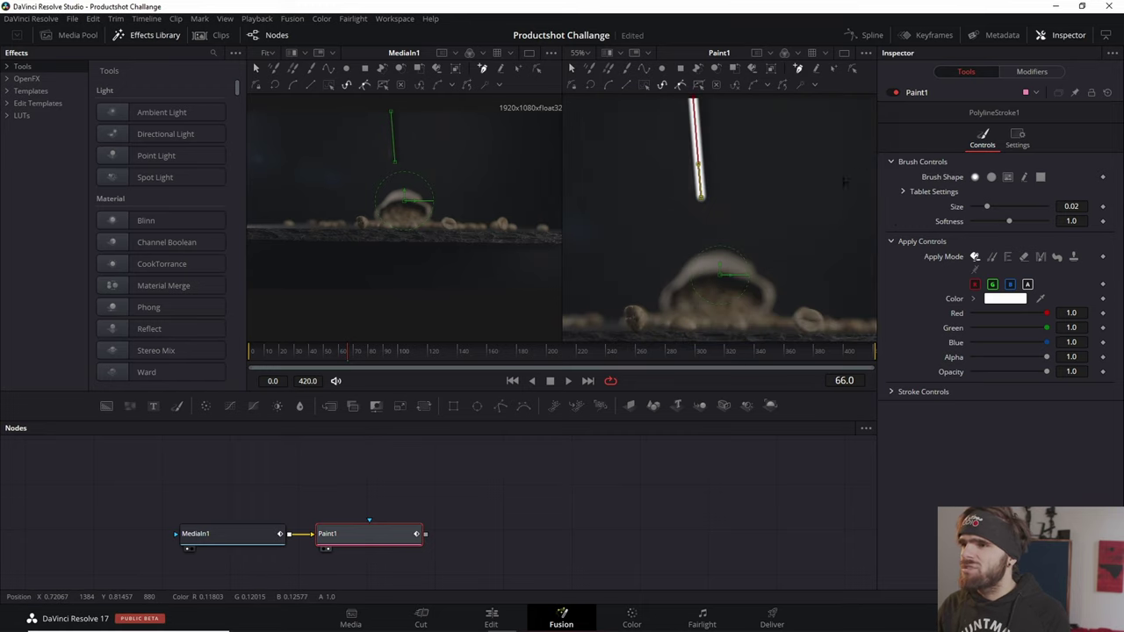
left_click_drag(988, 208, 1014, 215)
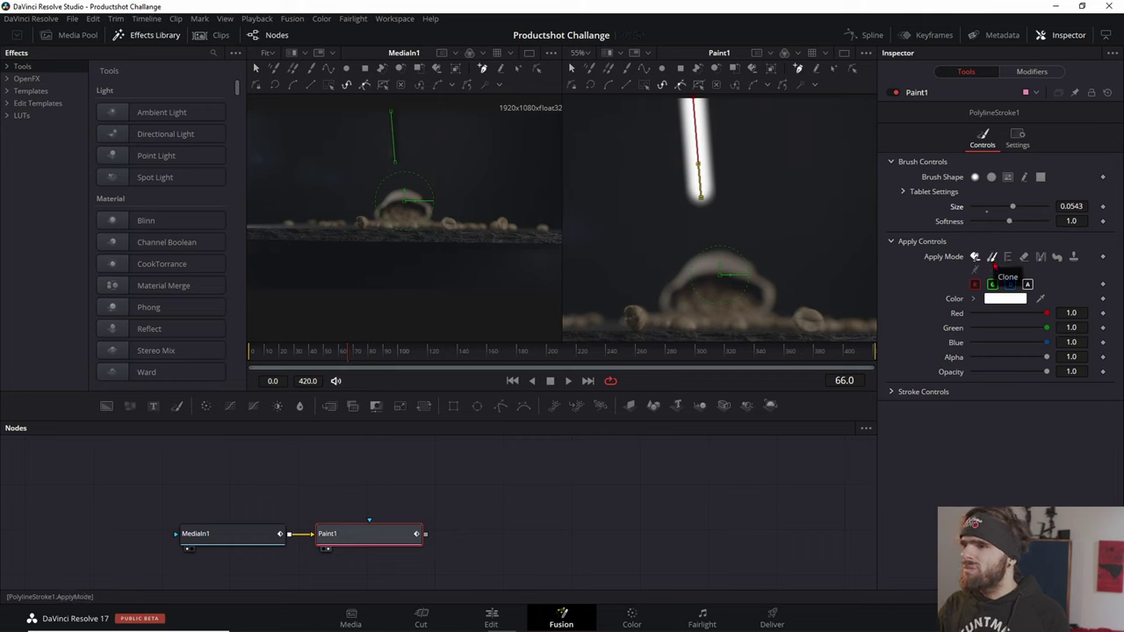
Set the stroke's Apply Mode to Clone and play back from the first frame to check it.
left_click(992, 257)
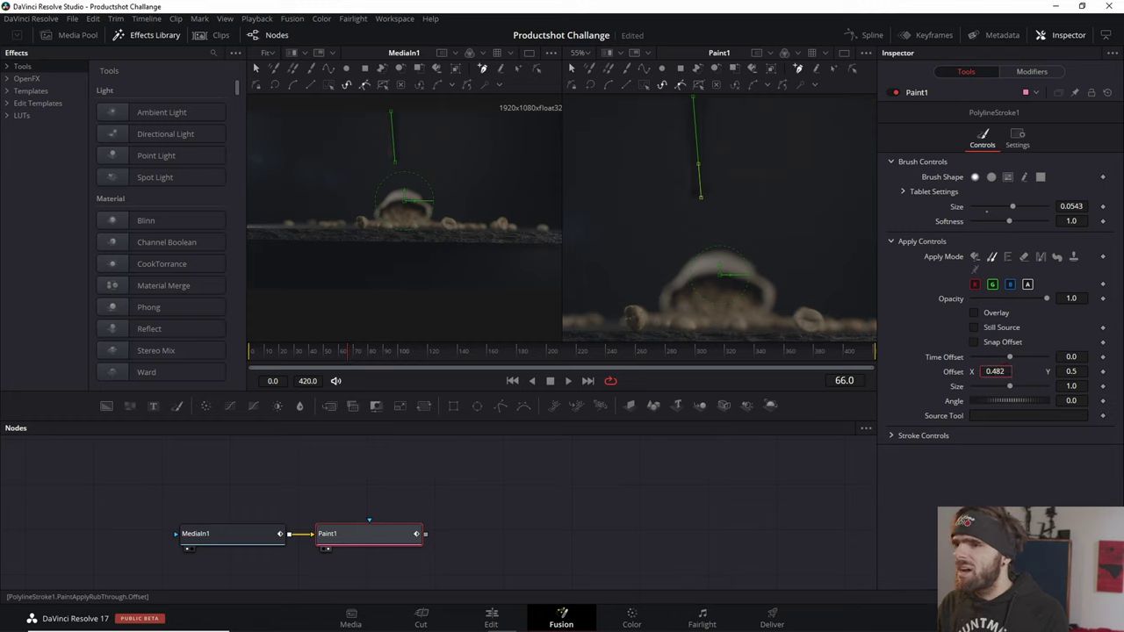
scroll(647, 192, "up", 3)
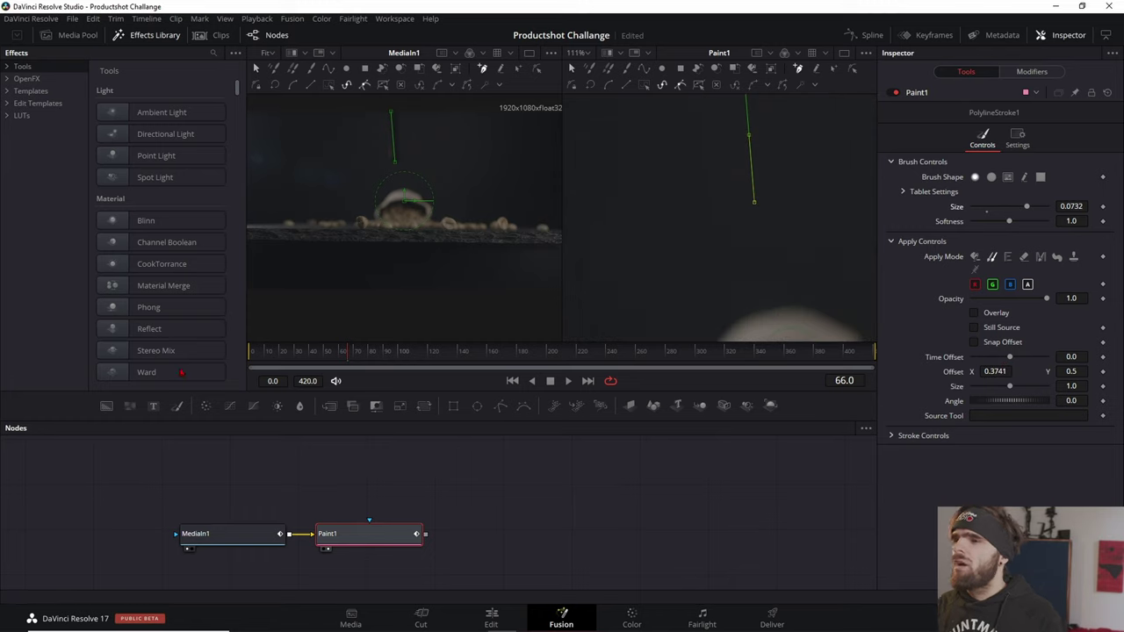
key("Home")
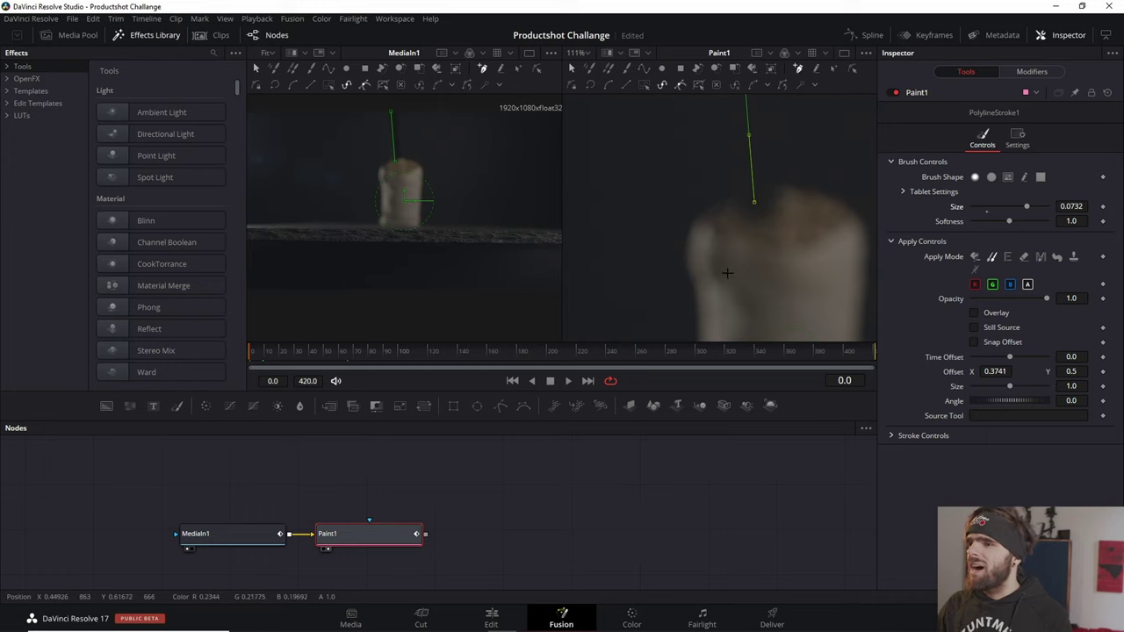
left_click(891, 435)
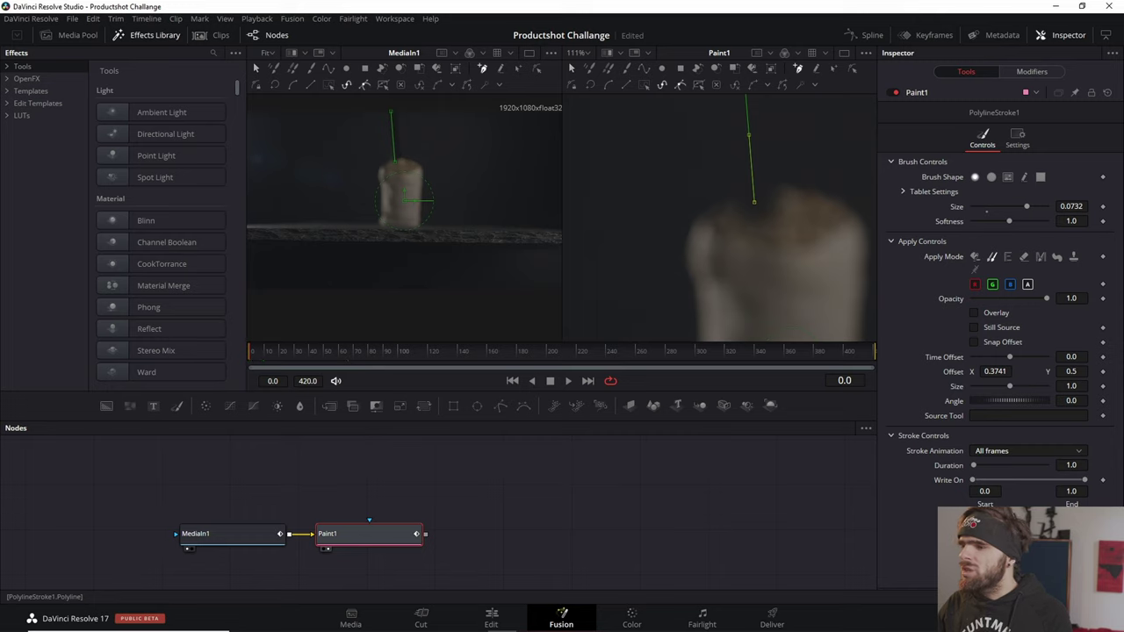
key("space")
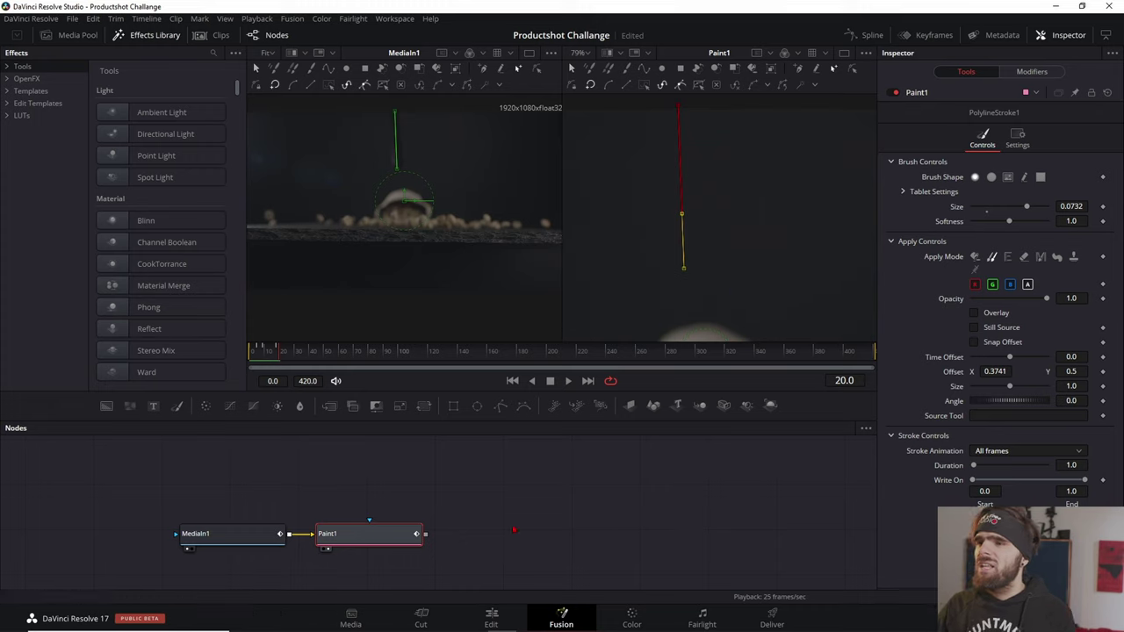
key("ctrl+shift+a")
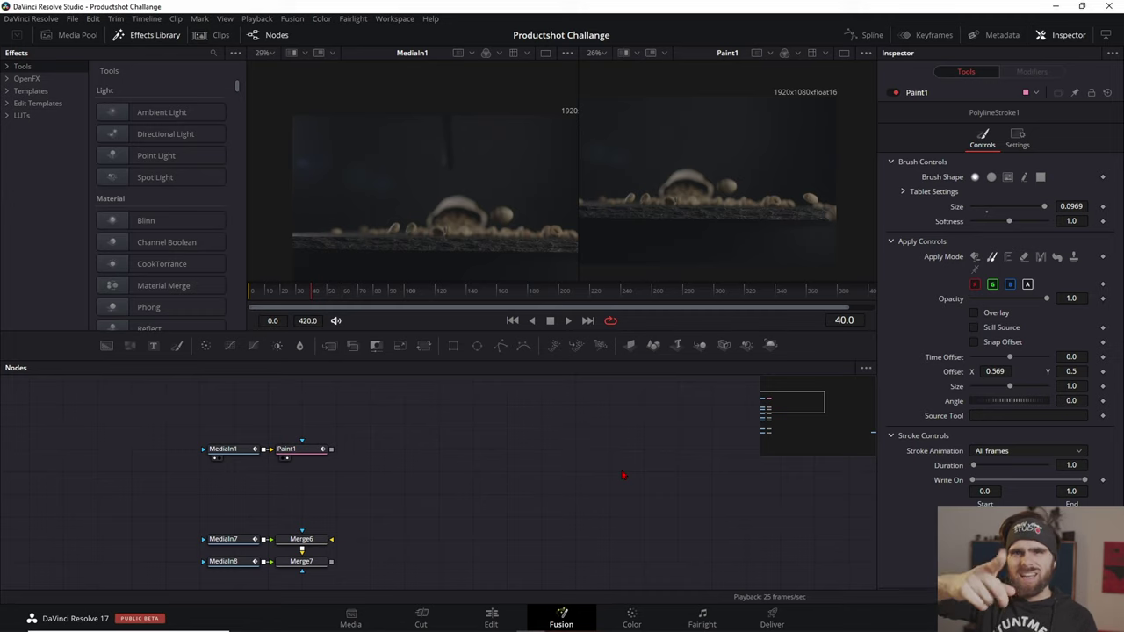
Add a Delta Keyer after MediaIn7 and show DeltaKeyer1 in the right viewer.
scroll(439, 510, "down", 3)
scroll(279, 543, "up", 2)
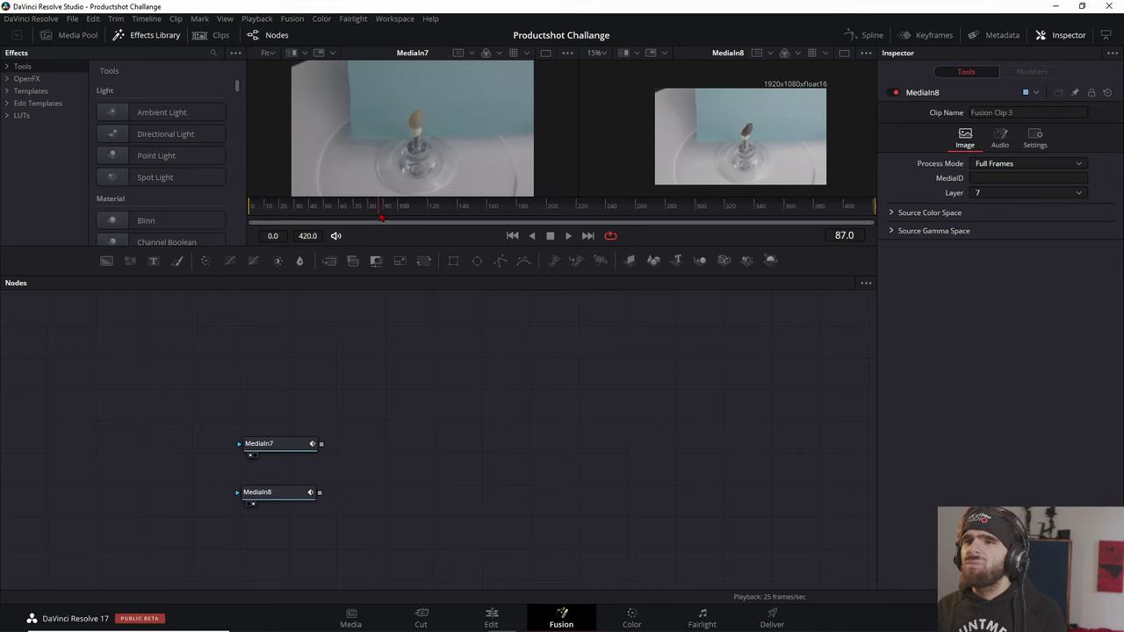
key("shift+space")
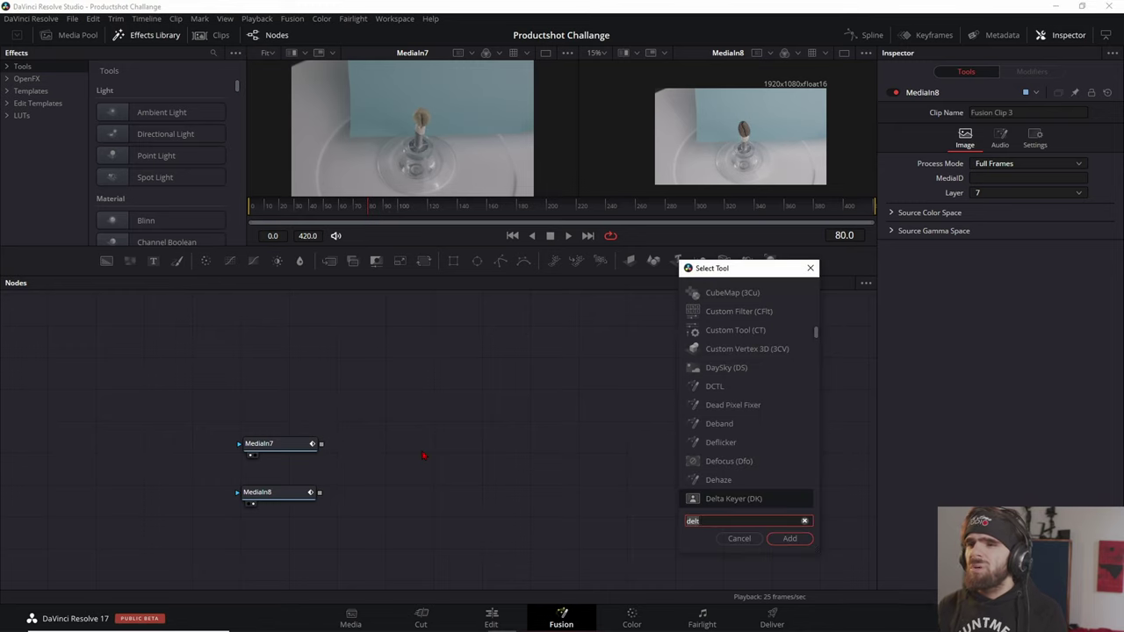
type("del")
key("Return")
mouse_move(345, 428)
left_mouse_down()
mouse_move(358, 449)
mouse_move(343, 436)
mouse_move(414, 448)
left_mouse_up()
key("ctrl+z")
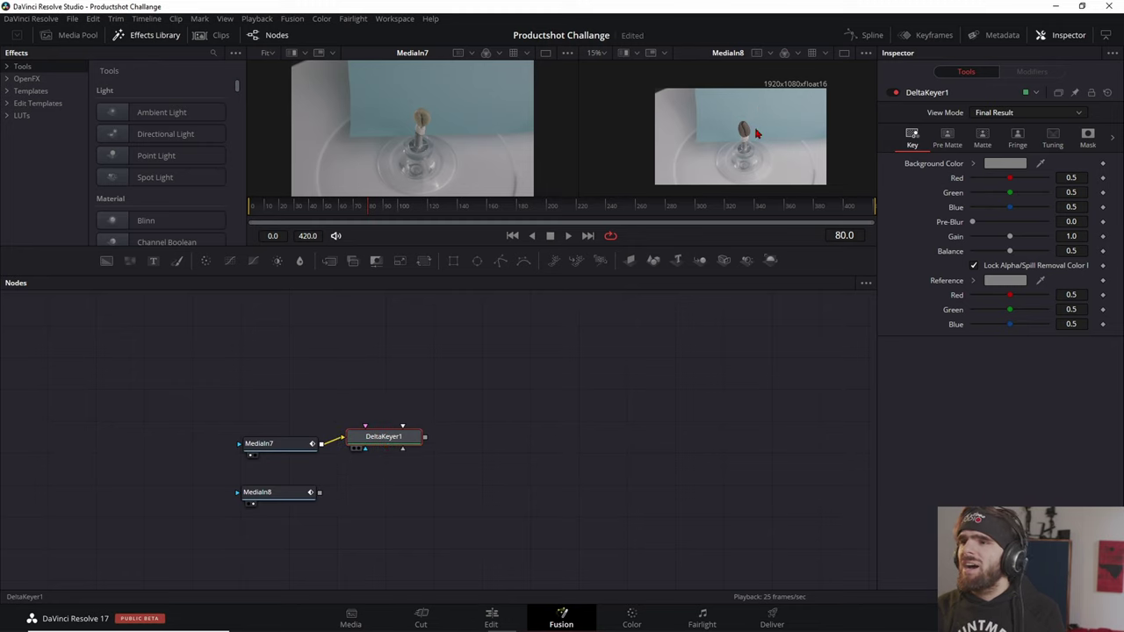
key("2")
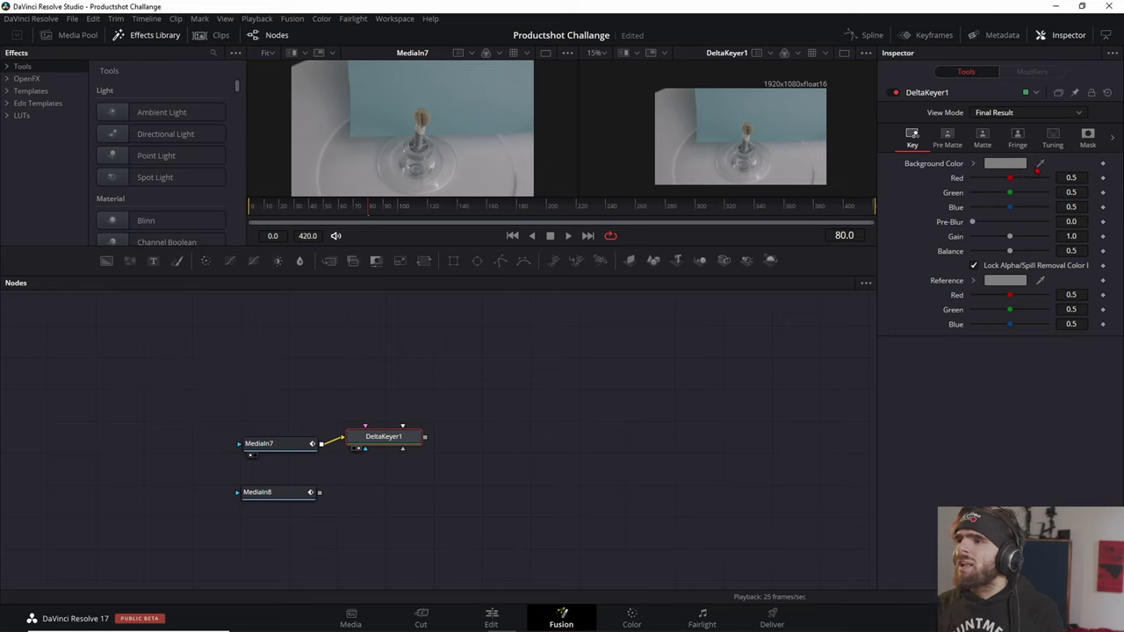
Sample the blue backdrop as Background Color, check the alpha, and set Threshold Low to 0.367.
left_click_drag(839, 134, 794, 105)
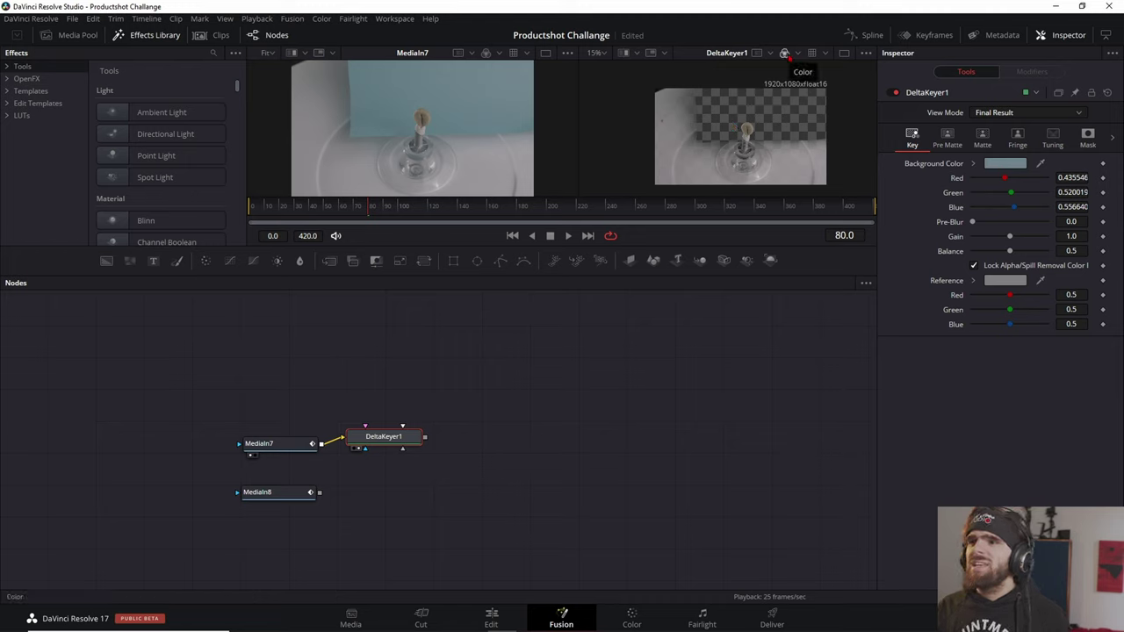
left_click(784, 53)
scroll(786, 133, "up", 4)
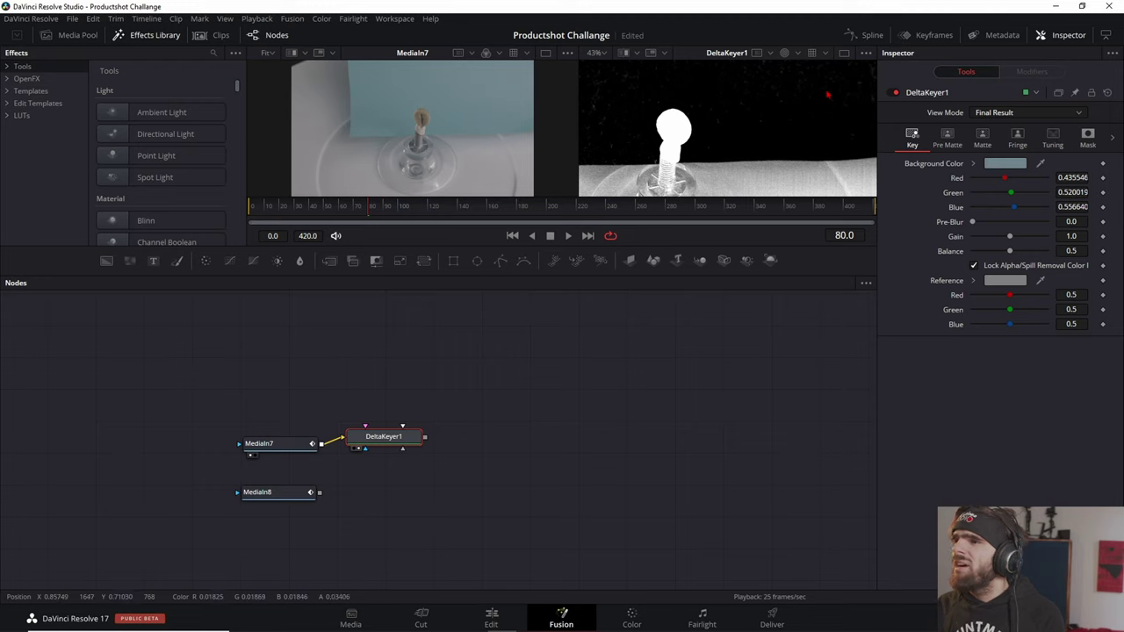
scroll(788, 116, "down", 3)
scroll(771, 118, "down", 5)
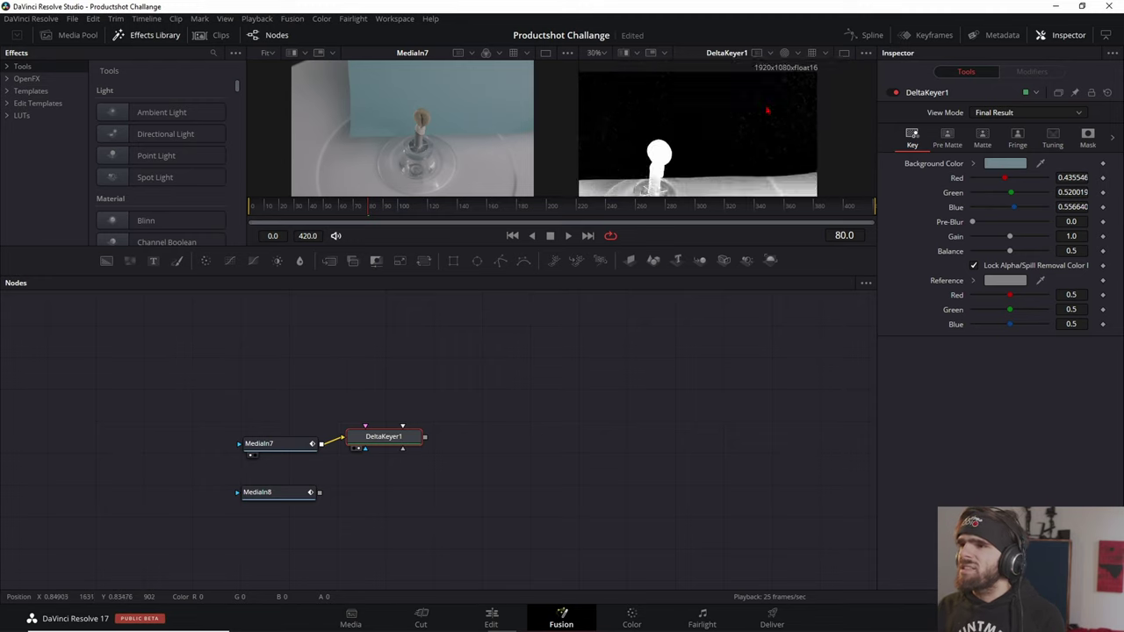
scroll(790, 103, "up", 4)
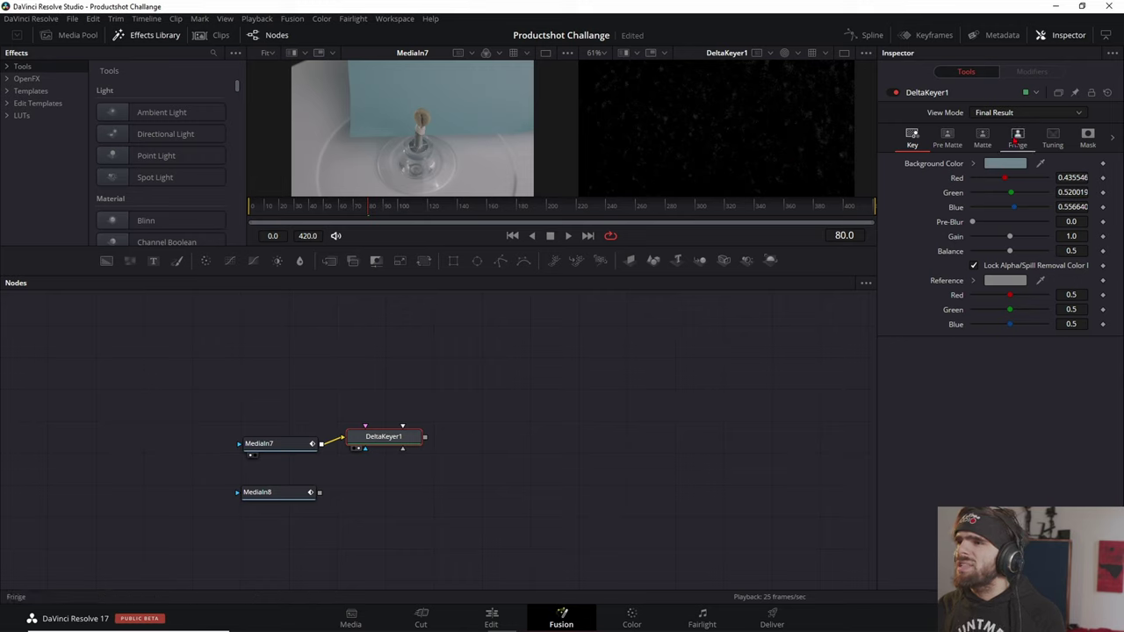
left_click(984, 138)
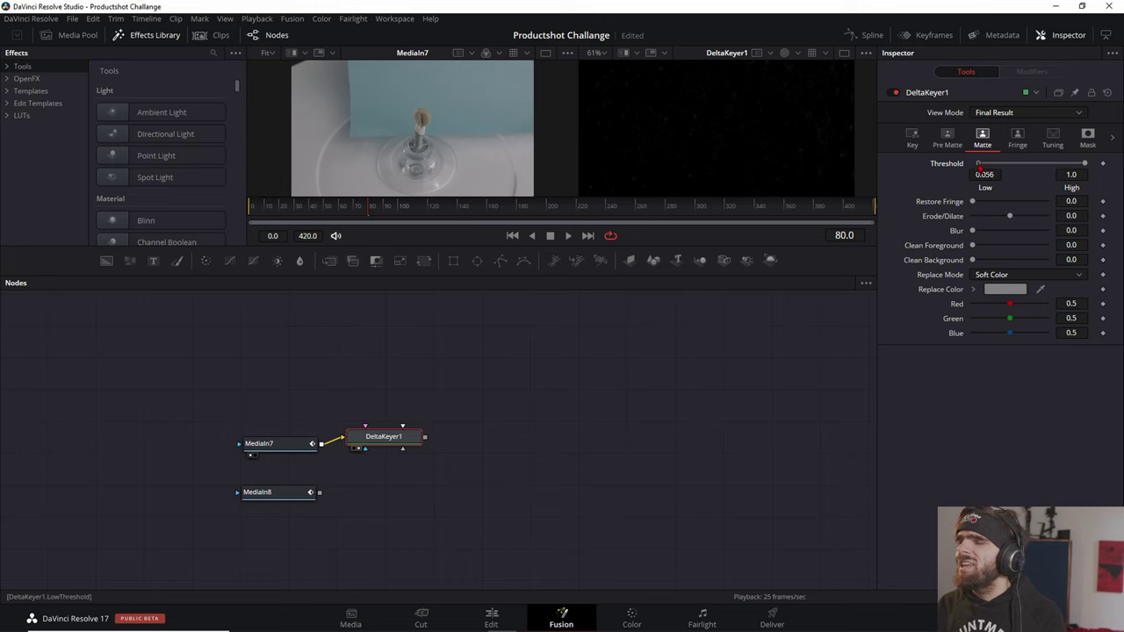
scroll(670, 150, "down", 2)
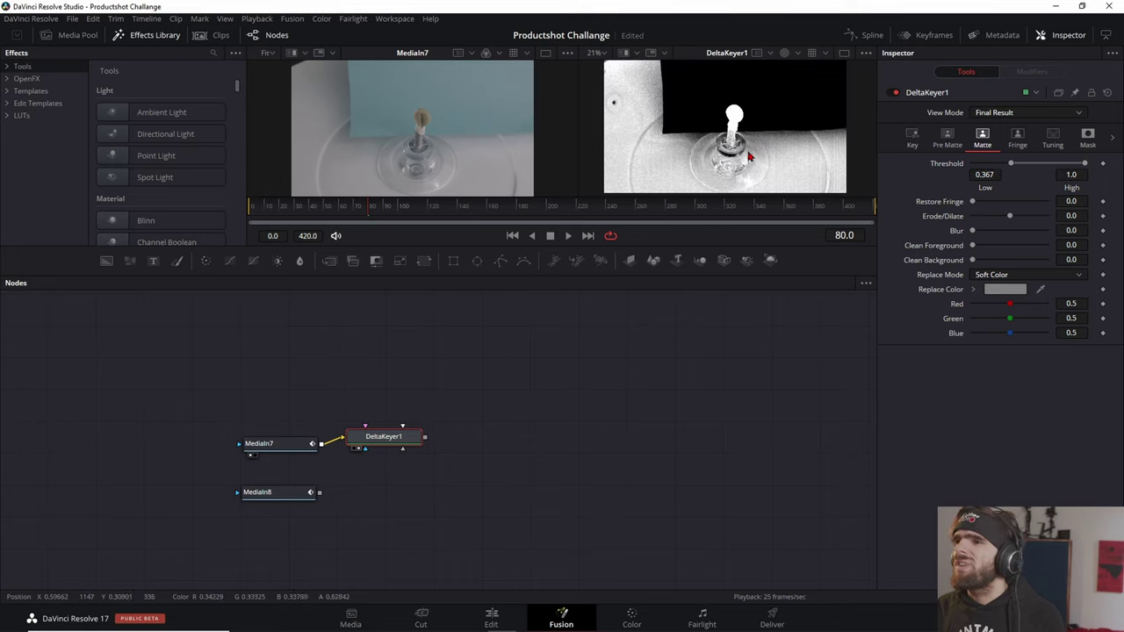
key("c")
scroll(656, 151, "down", 4)
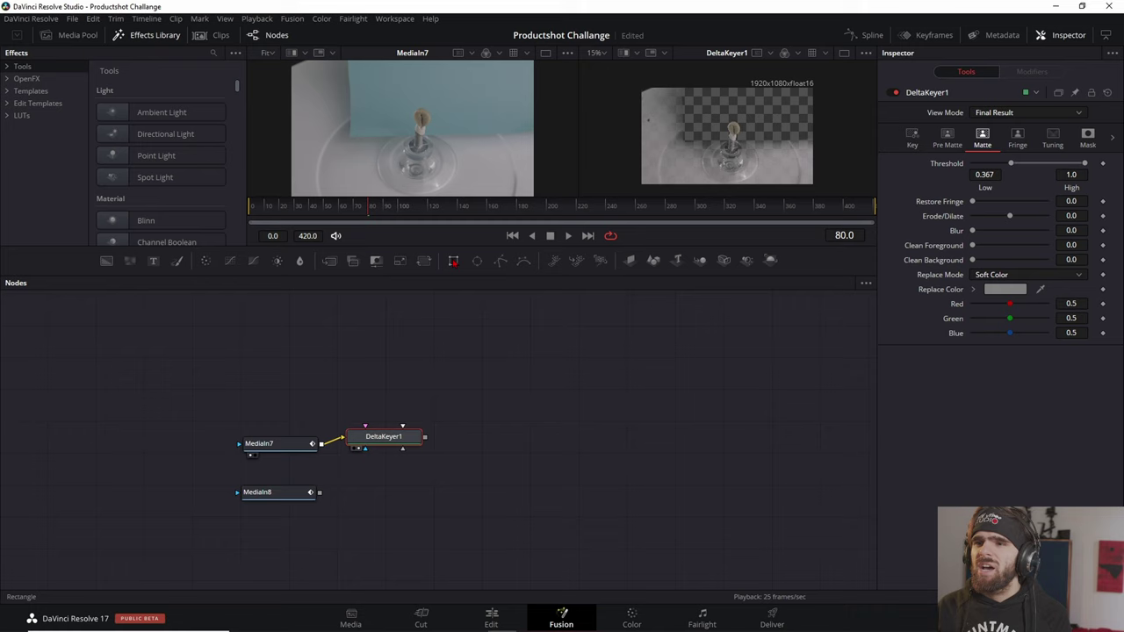
Add Rectangle1 as DeltaKeyer1's garbage matte, move it lower, and set its Width to 1.1.
mouse_move(453, 260)
left_mouse_down()
mouse_move(377, 393)
mouse_move(392, 439)
left_mouse_up()
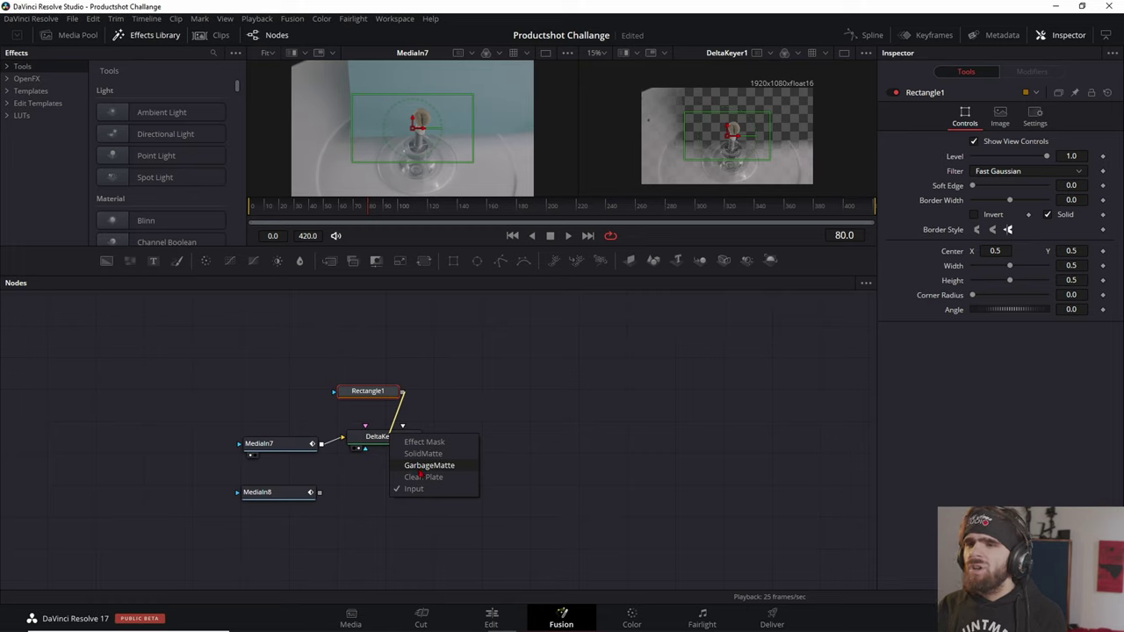
left_click(420, 469)
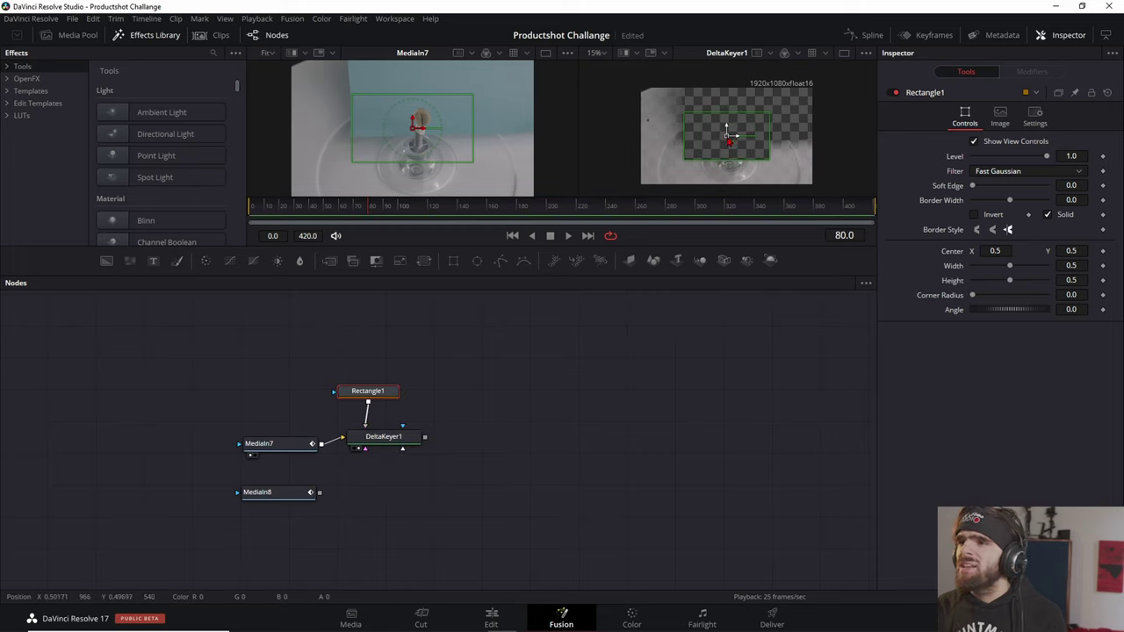
left_click_drag(727, 137, 727, 164)
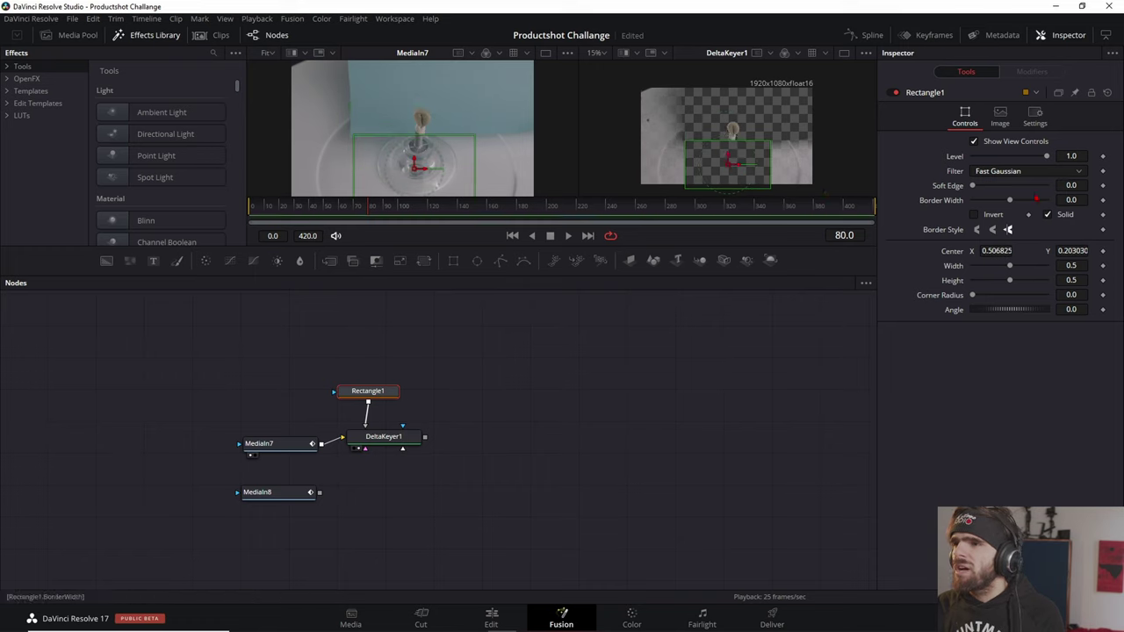
left_click_drag(1010, 266, 1046, 265)
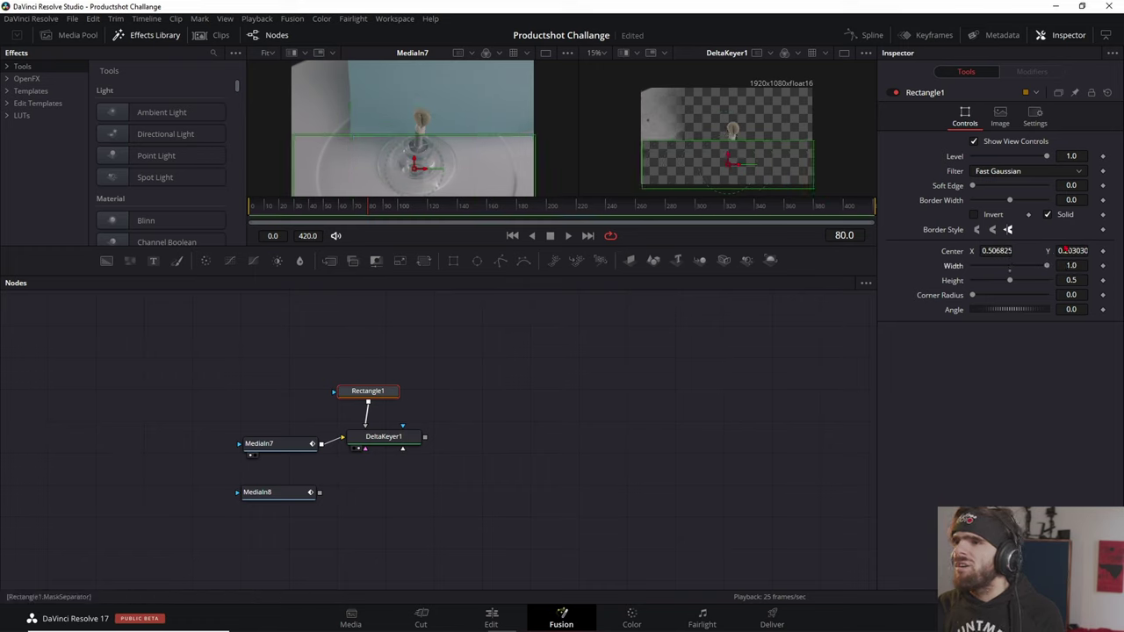
key("BackSpace")
type("1")
key("Tab")
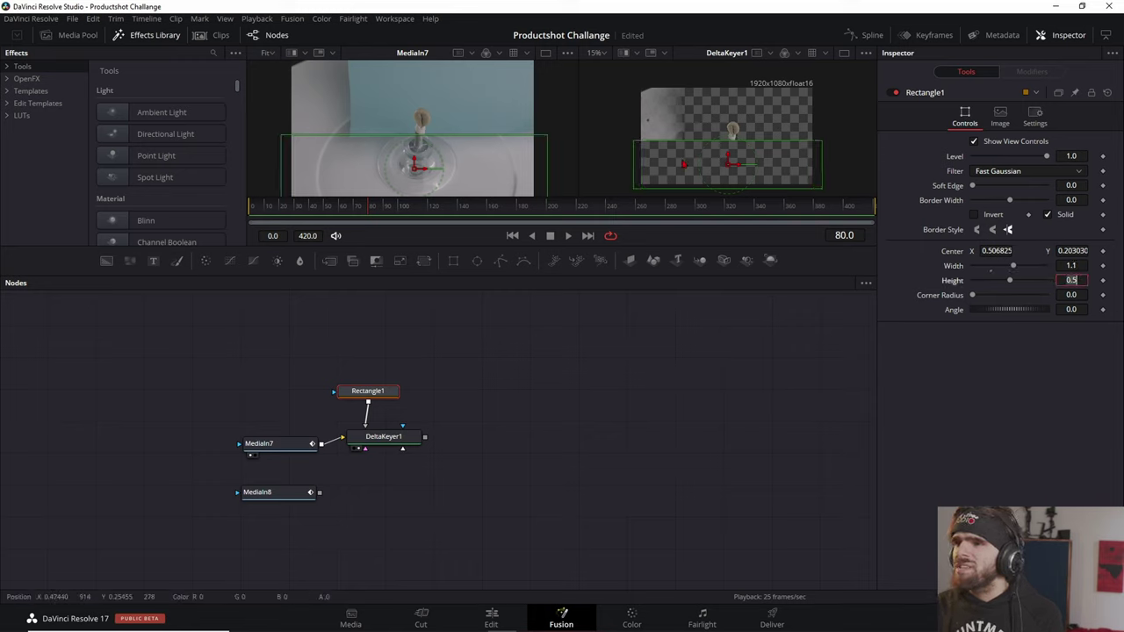
Wire a new Rectangle2 into Rectangle1's mask input and raise it to Center Y 0.7.
mouse_move(457, 265)
left_mouse_down()
mouse_move(367, 348)
mouse_move(355, 399)
left_mouse_up()
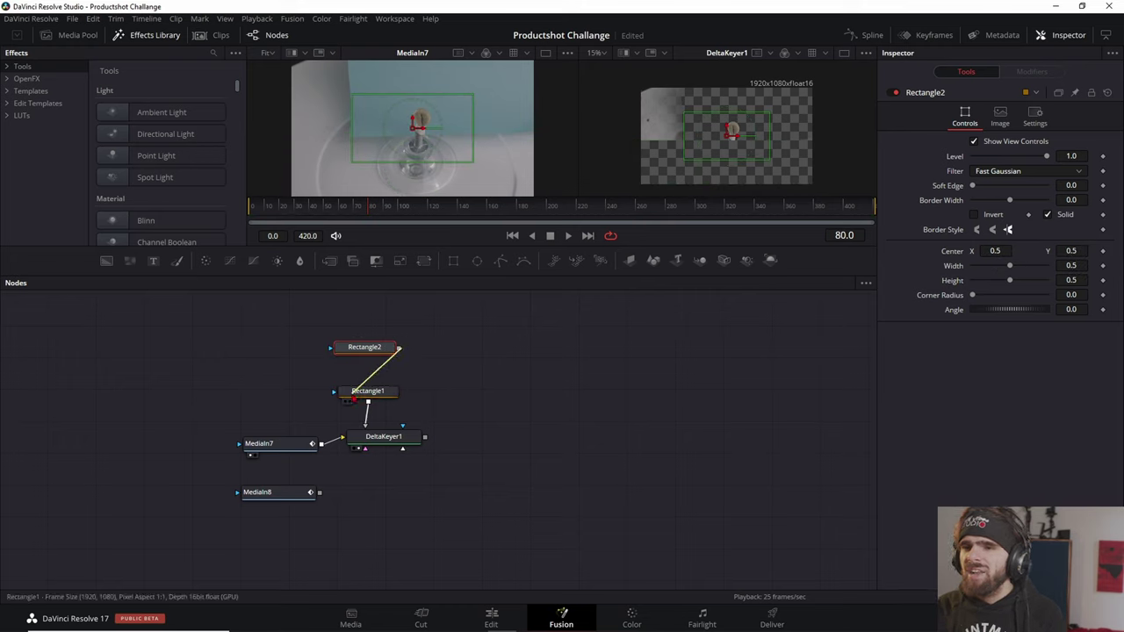
left_click_drag(365, 346, 374, 346)
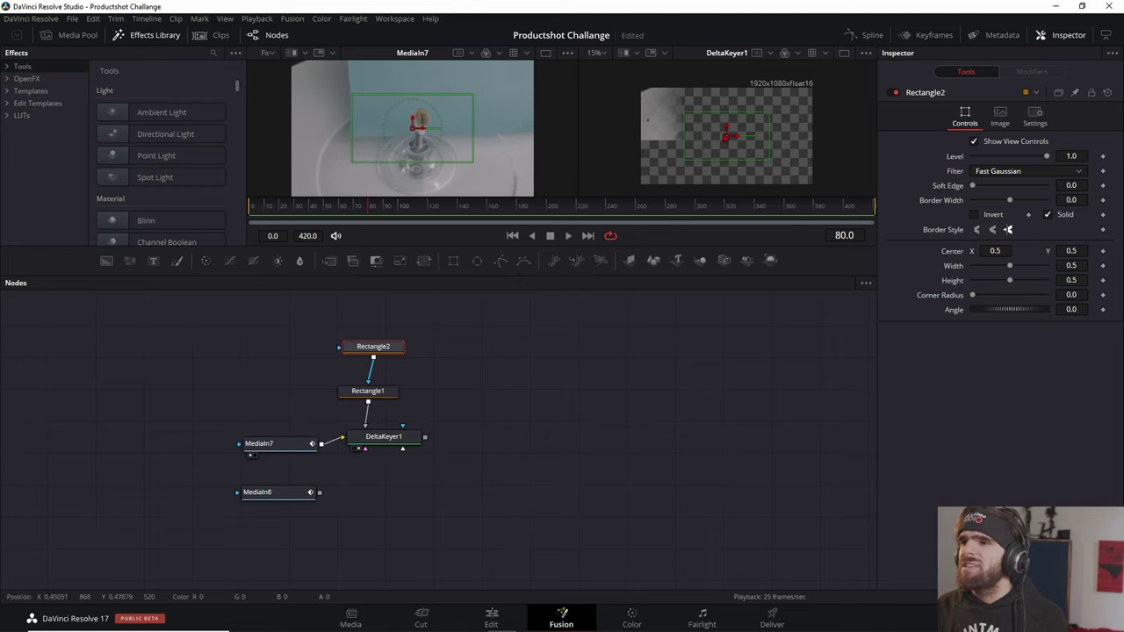
left_click_drag(724, 135, 756, 121)
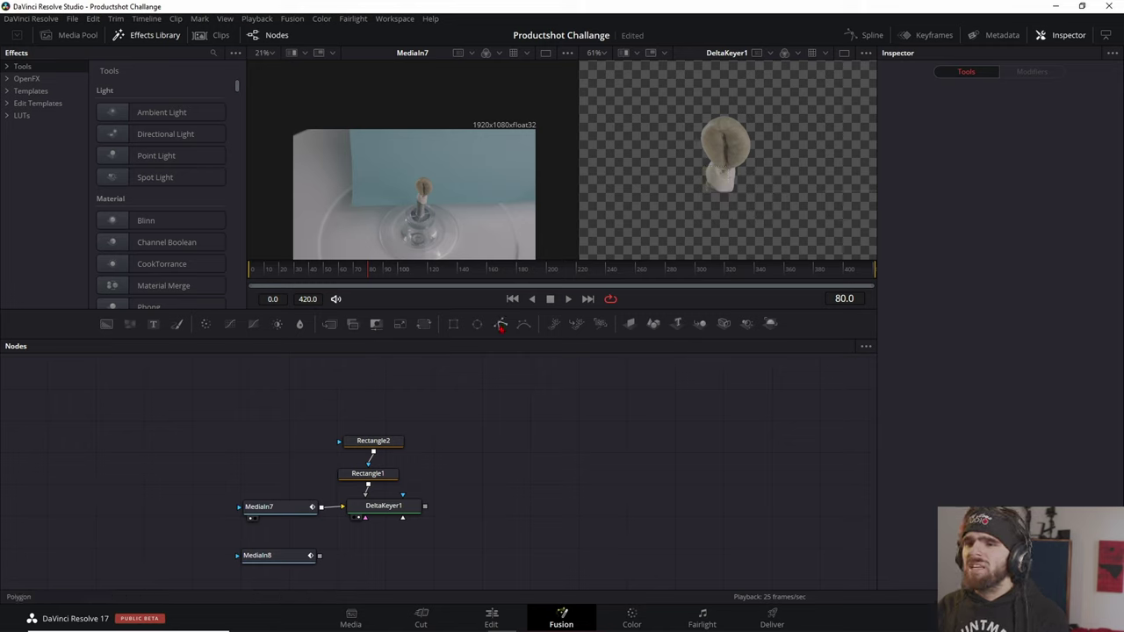
Add a Polygon mask node and feed it into Rectangle2's mask input.
left_click_drag(500, 327, 374, 395)
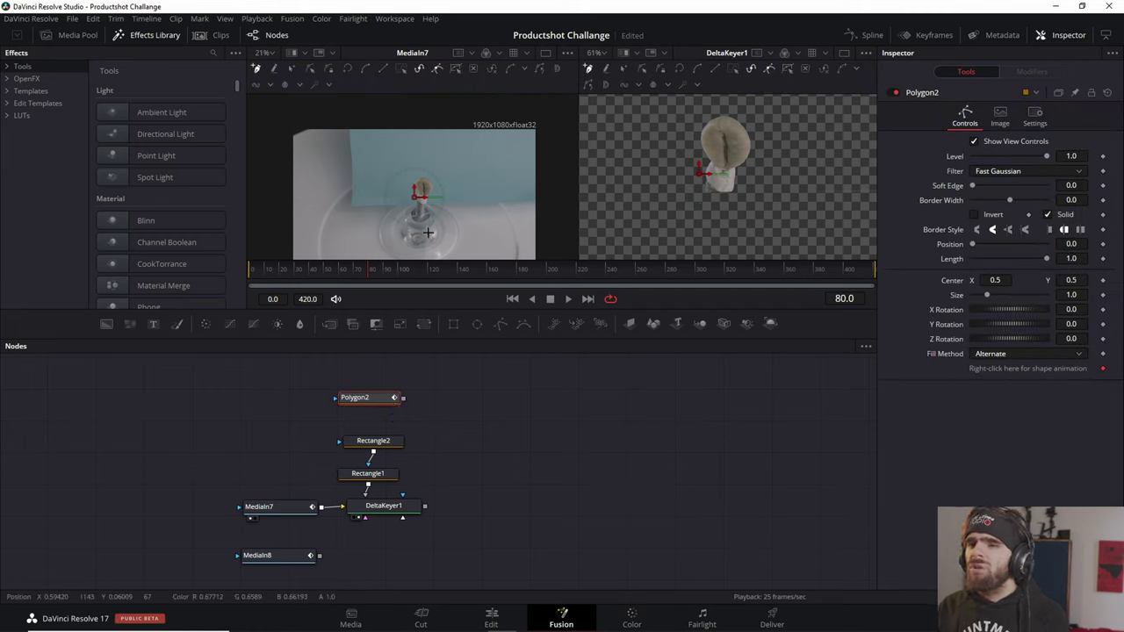
scroll(737, 179, "up", 5)
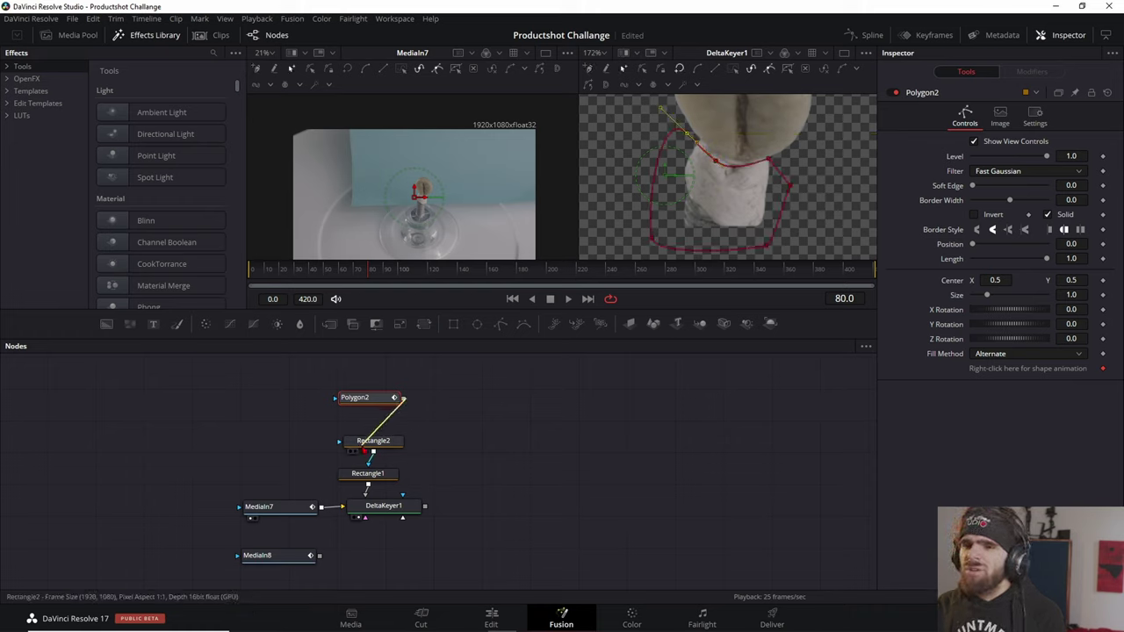
left_click_drag(405, 404, 374, 441)
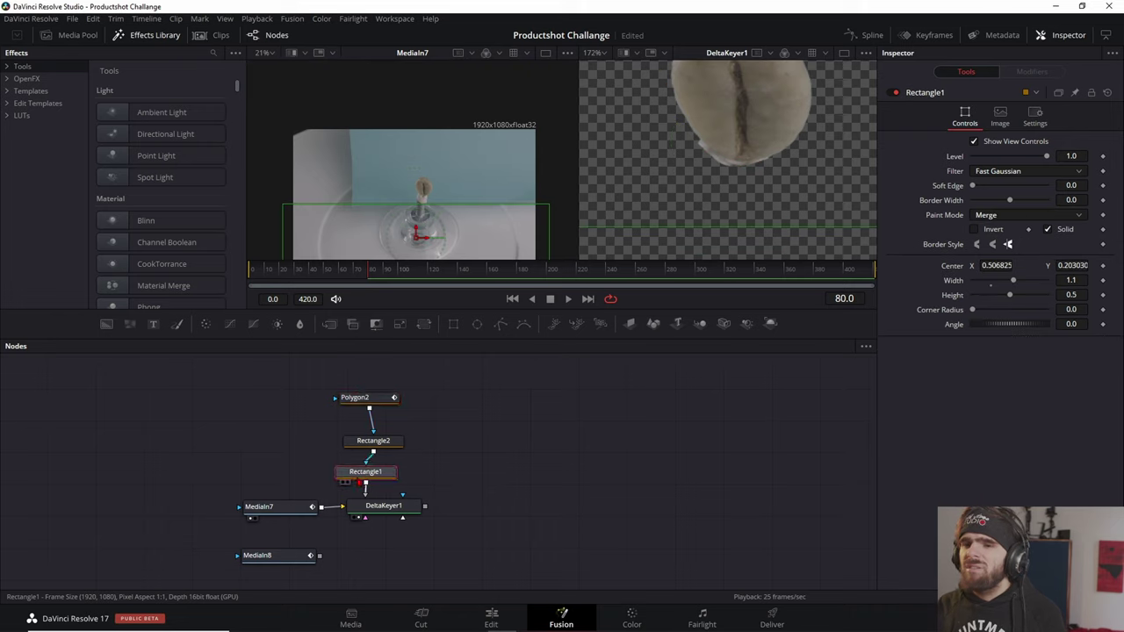
Refine the polygon points around the white stand in the zoomed viewer.
left_click_drag(367, 473, 416, 216)
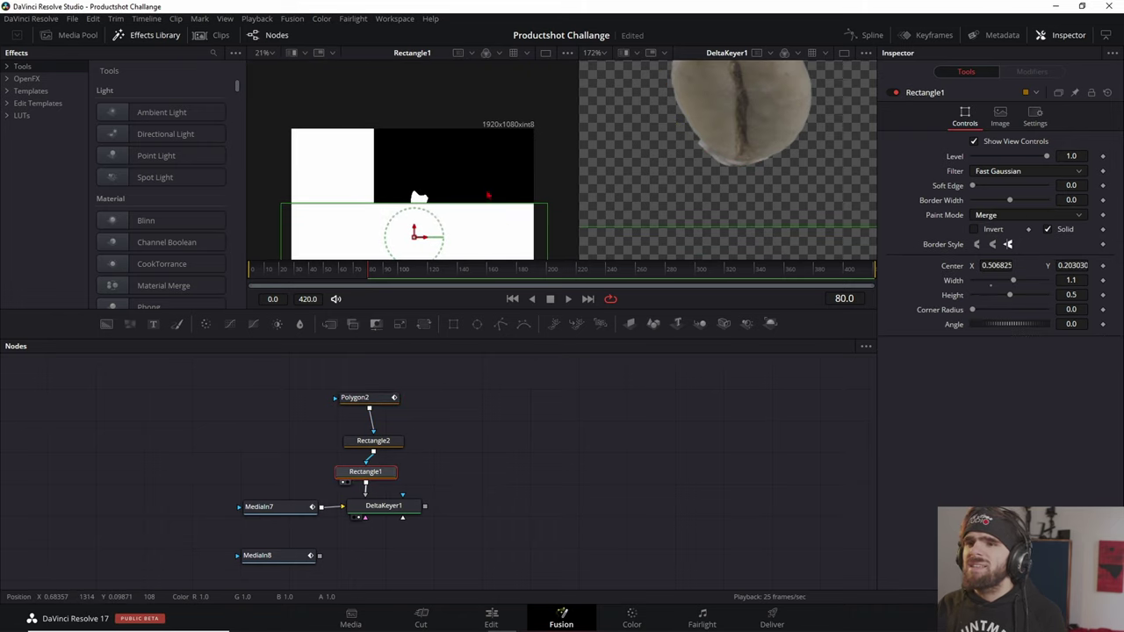
left_click(413, 189)
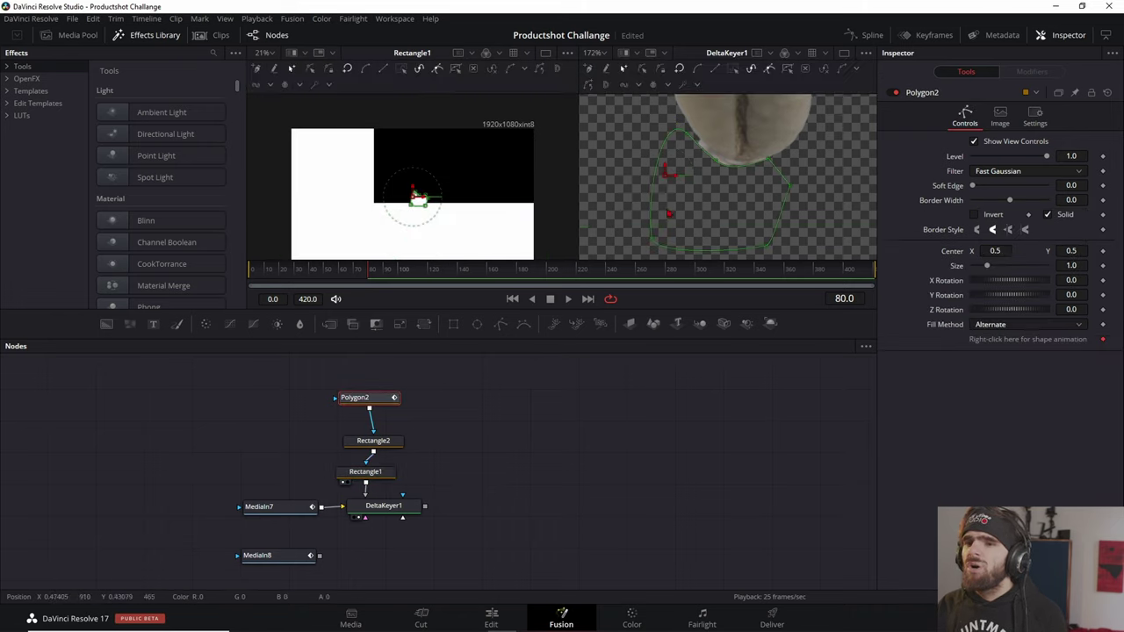
scroll(718, 169, "up", 2)
left_click(721, 158)
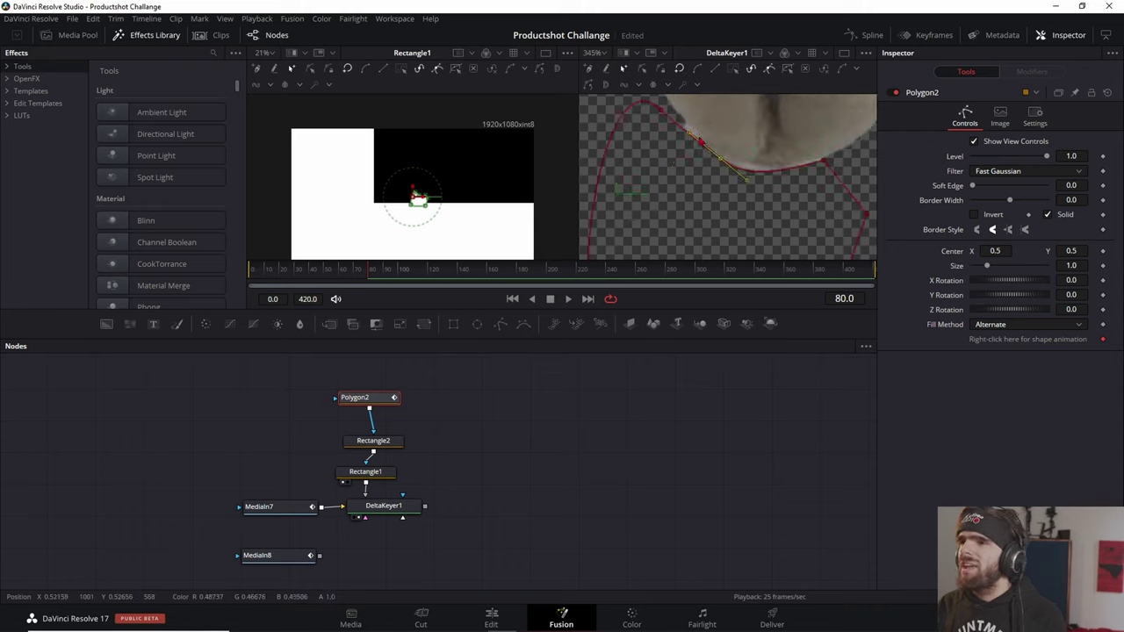
key("Right")
left_click(824, 159)
scroll(822, 221, "down", 2)
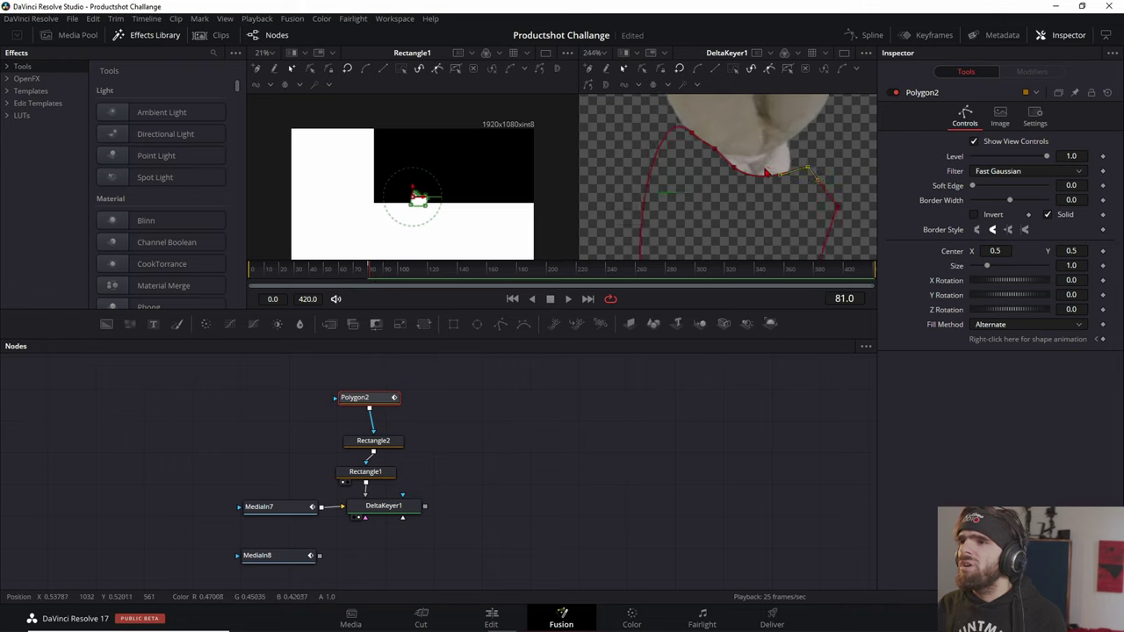
mouse_move(778, 170)
left_mouse_down()
mouse_move(822, 221)
mouse_move(727, 178)
left_mouse_up()
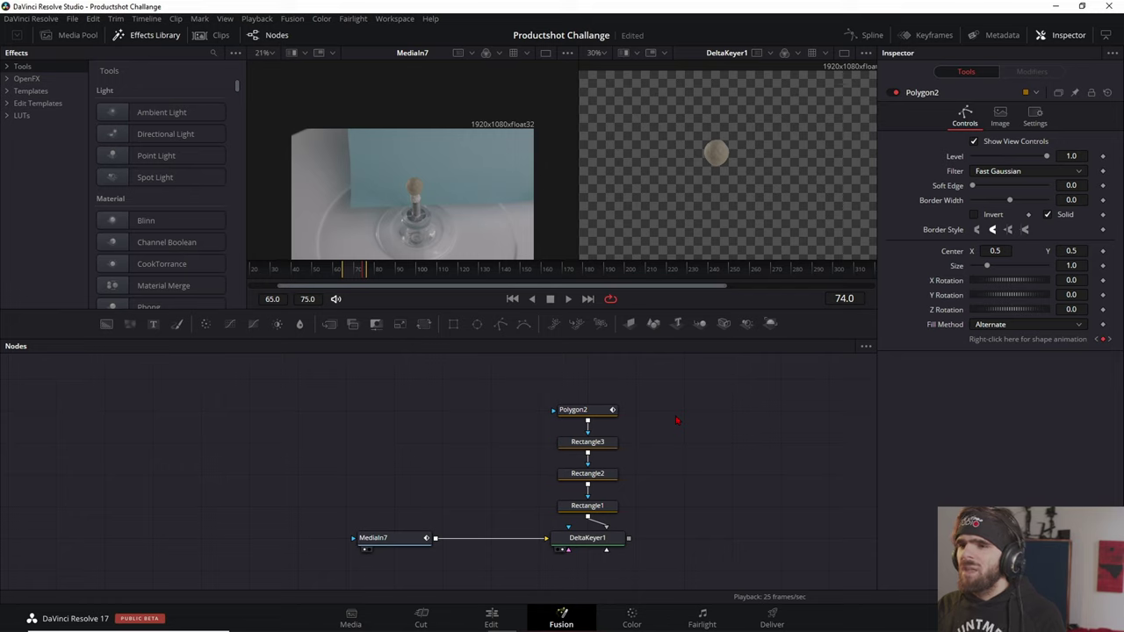
View DeltaKeyer3_1 in the right viewer and inspect DeltaKeyer1's key.
scroll(676, 421, "down", 3)
scroll(676, 426, "down", 2)
scroll(674, 439, "down", 2)
left_click_drag(566, 452, 748, 144)
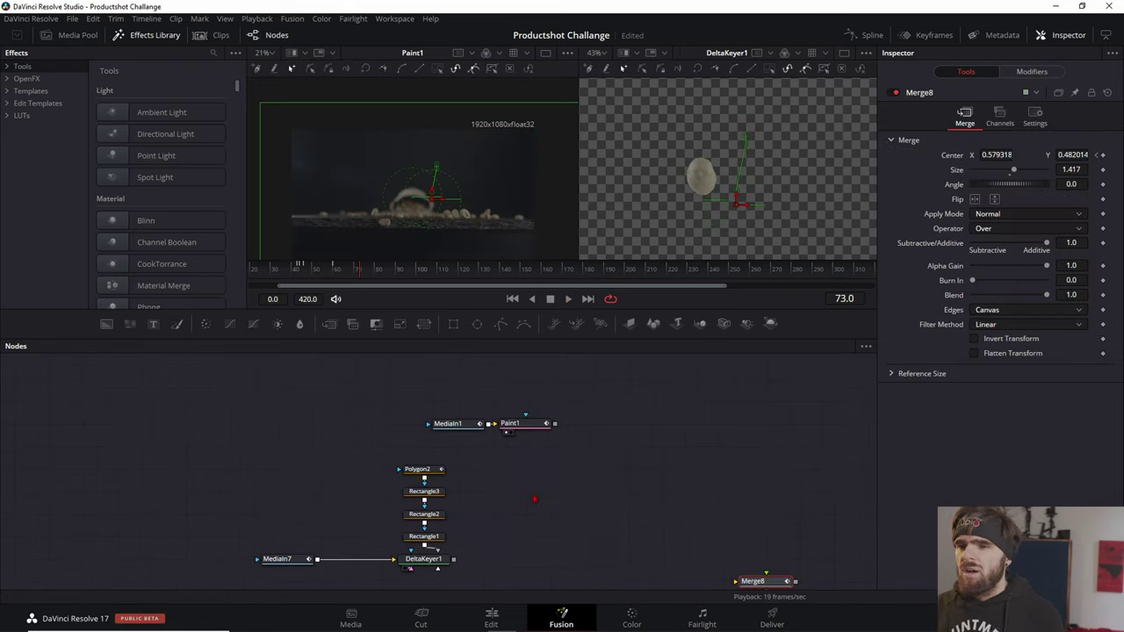
left_click(450, 556)
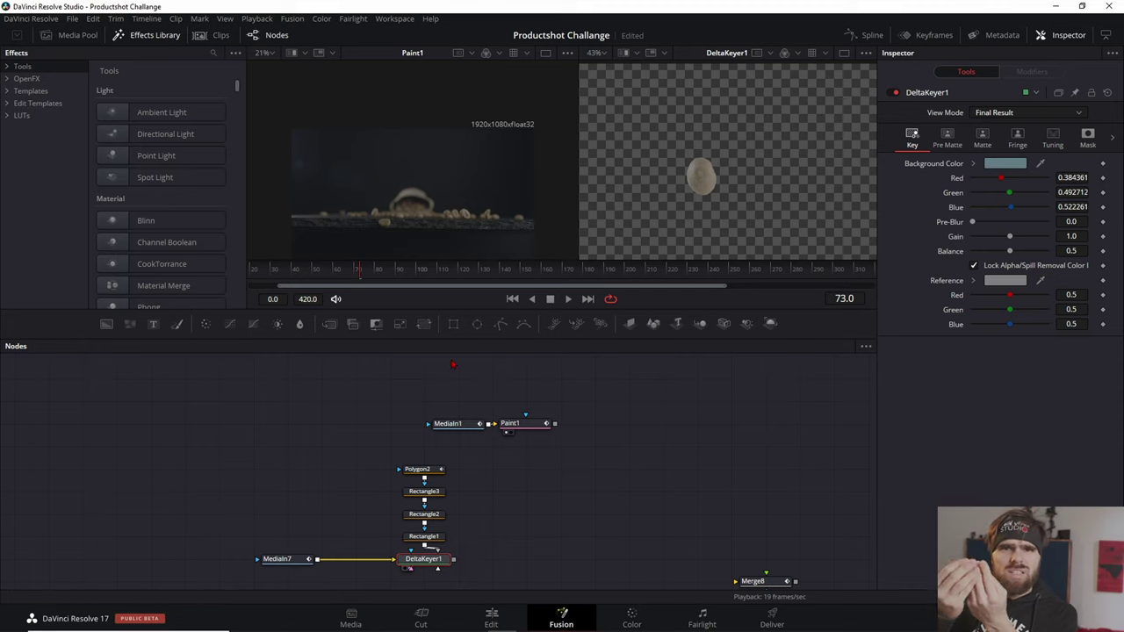
Group Polygon2 and Rectangle1–3 into Group1, placed just above DeltaKeyer1.
left_click_drag(351, 461, 503, 545)
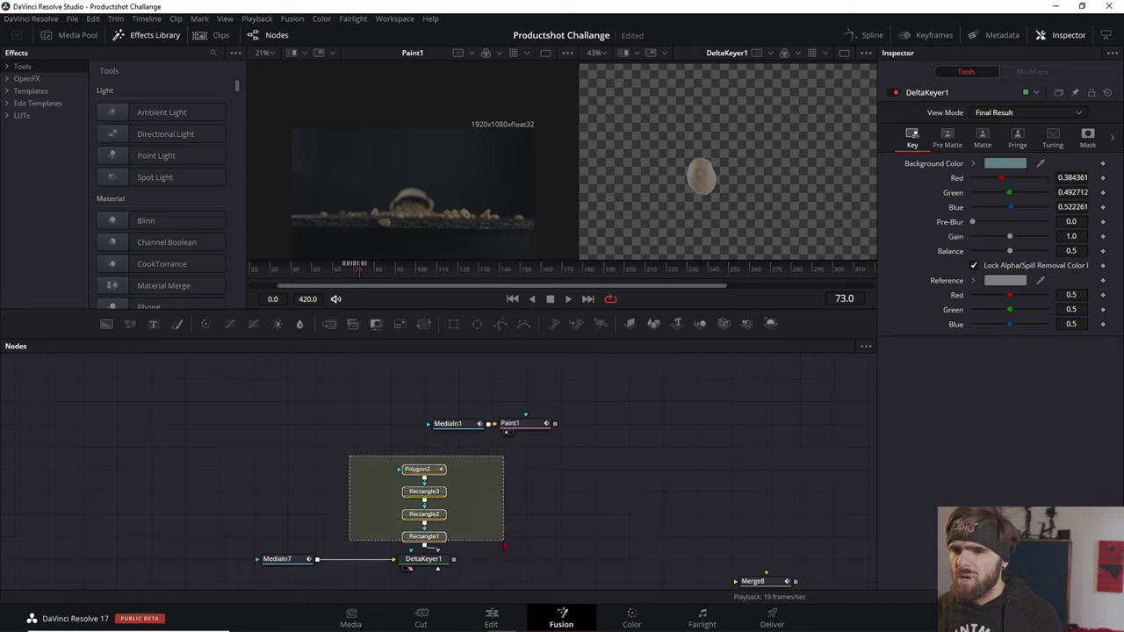
key("ctrl+g")
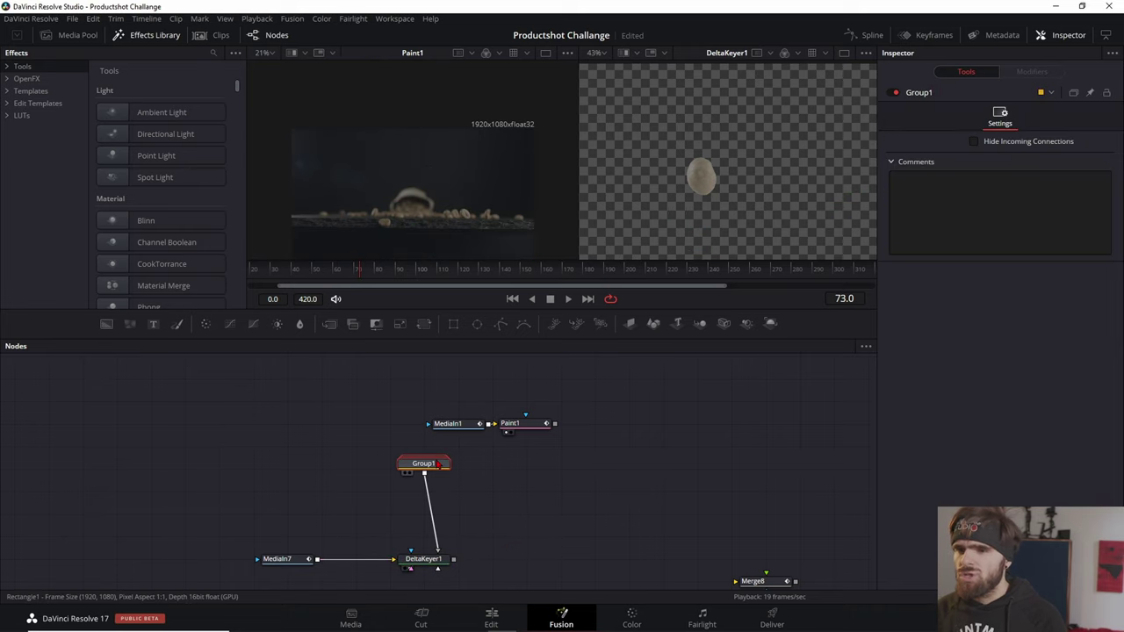
left_click_drag(424, 463, 423, 513)
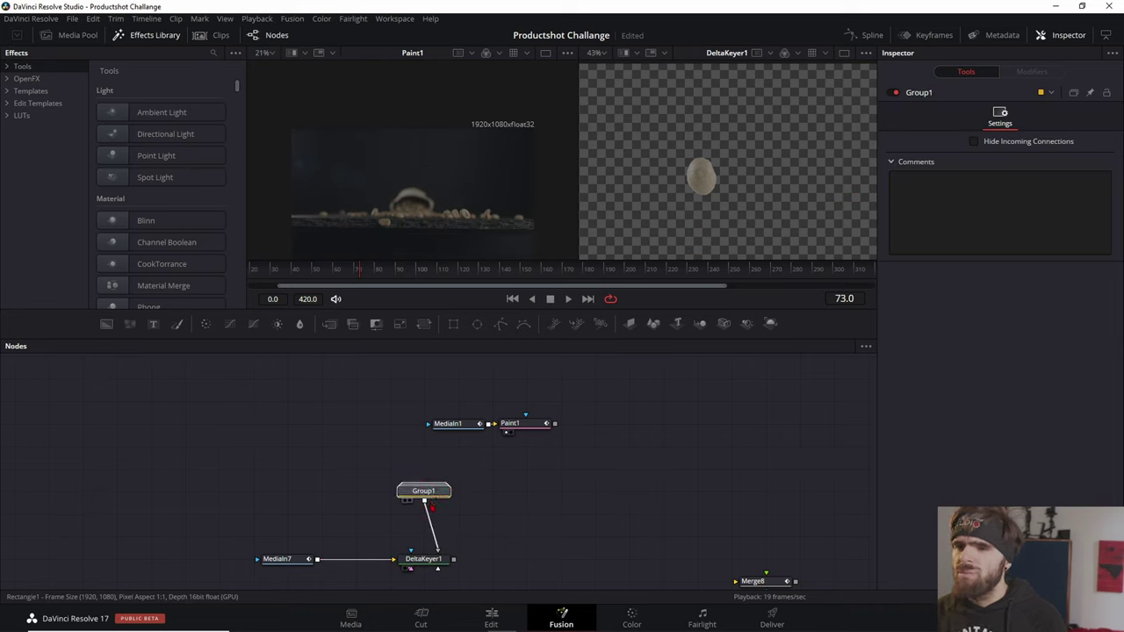
scroll(486, 522, "down", 1)
scroll(485, 524, "down", 3)
mouse_move(215, 381)
left_mouse_down()
mouse_move(446, 546)
mouse_move(419, 478)
left_mouse_up()
Load the Paint1 node into both viewers.
scroll(501, 482, "right", 5)
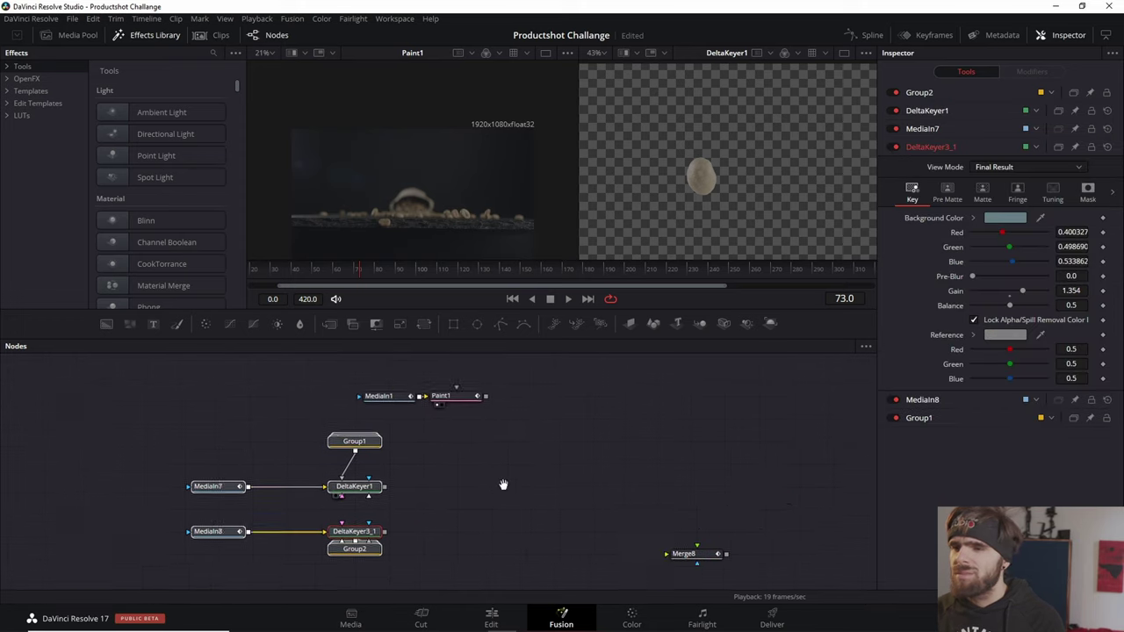
scroll(501, 482, "up", 4)
left_click(402, 423)
key("2")
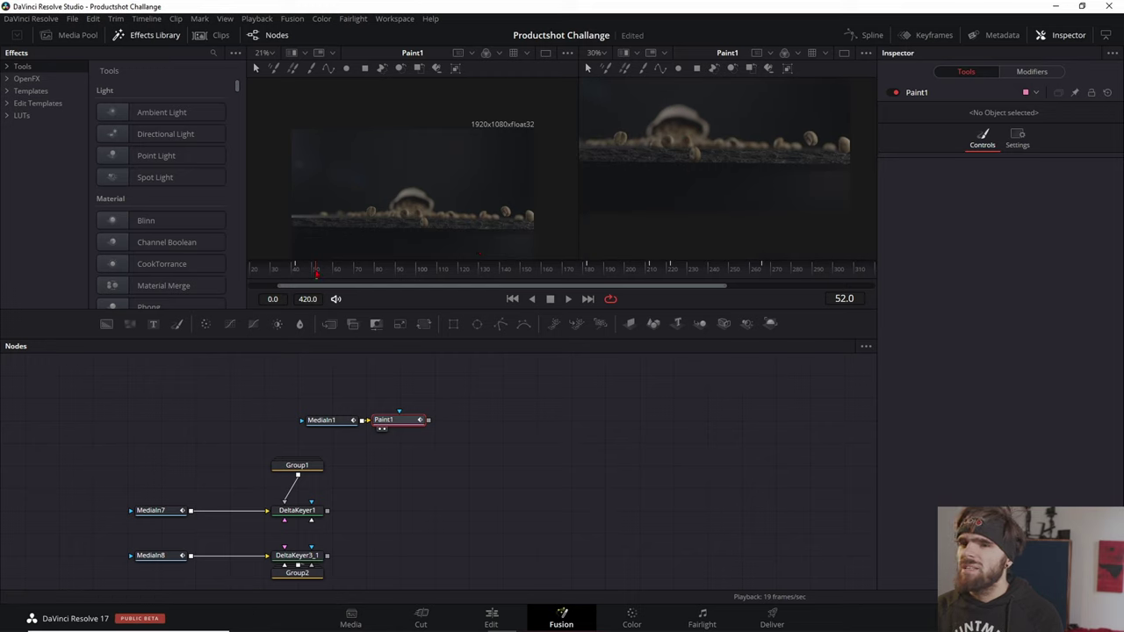
Merge DeltaKeyer1's keyed bean over Paint1 as Merge6 and reposition the node.
key("space")
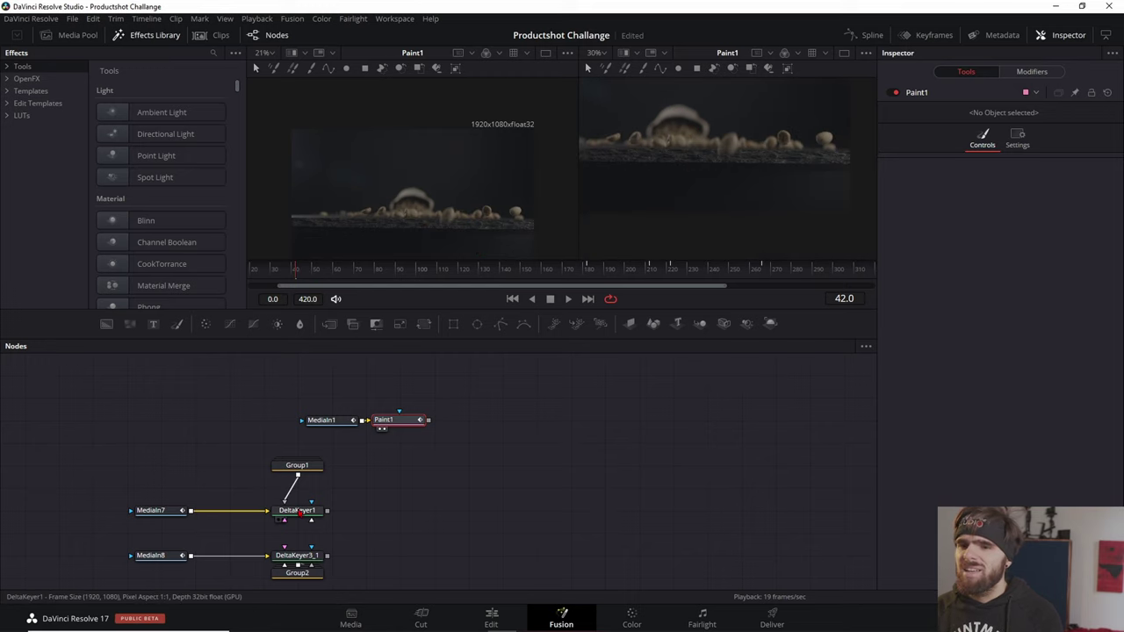
left_click(301, 513)
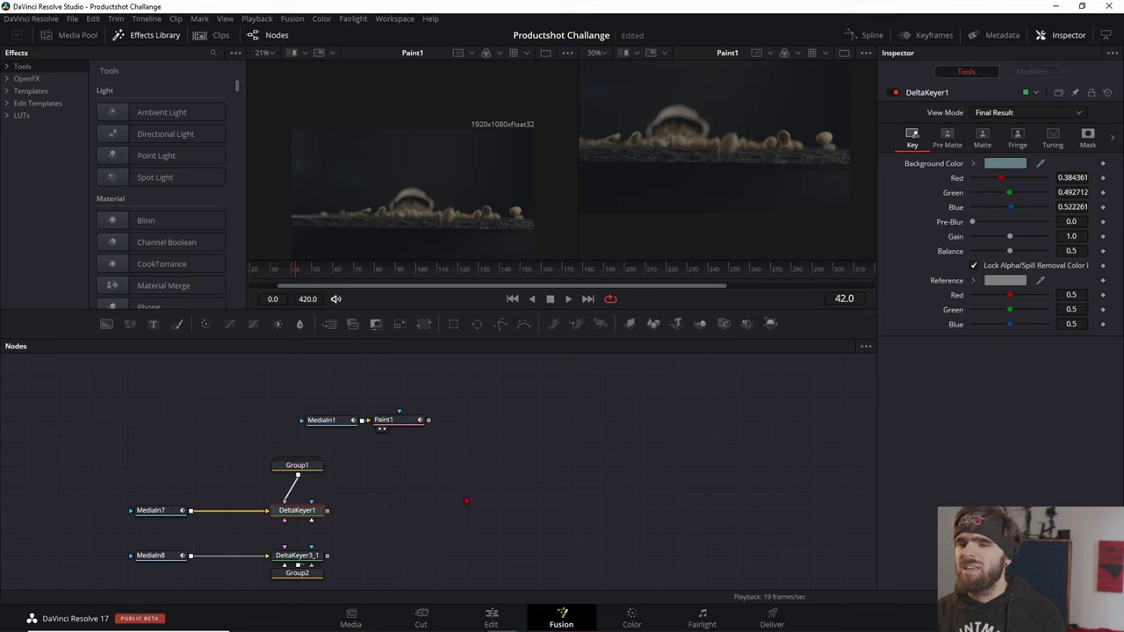
left_click_drag(327, 510, 428, 420)
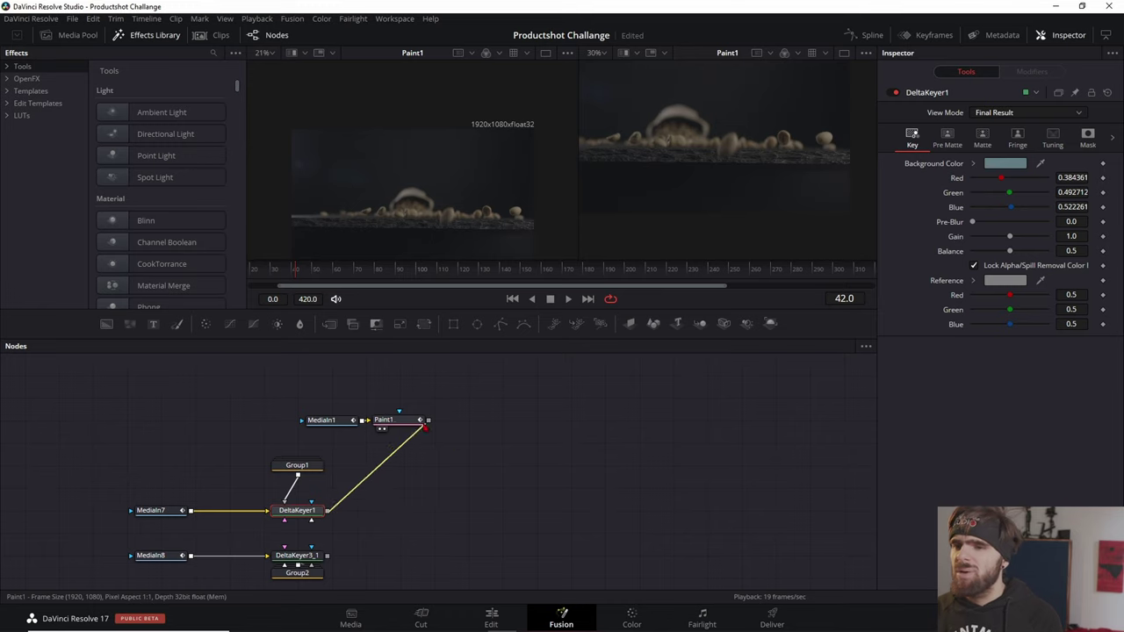
left_click_drag(398, 515, 419, 517)
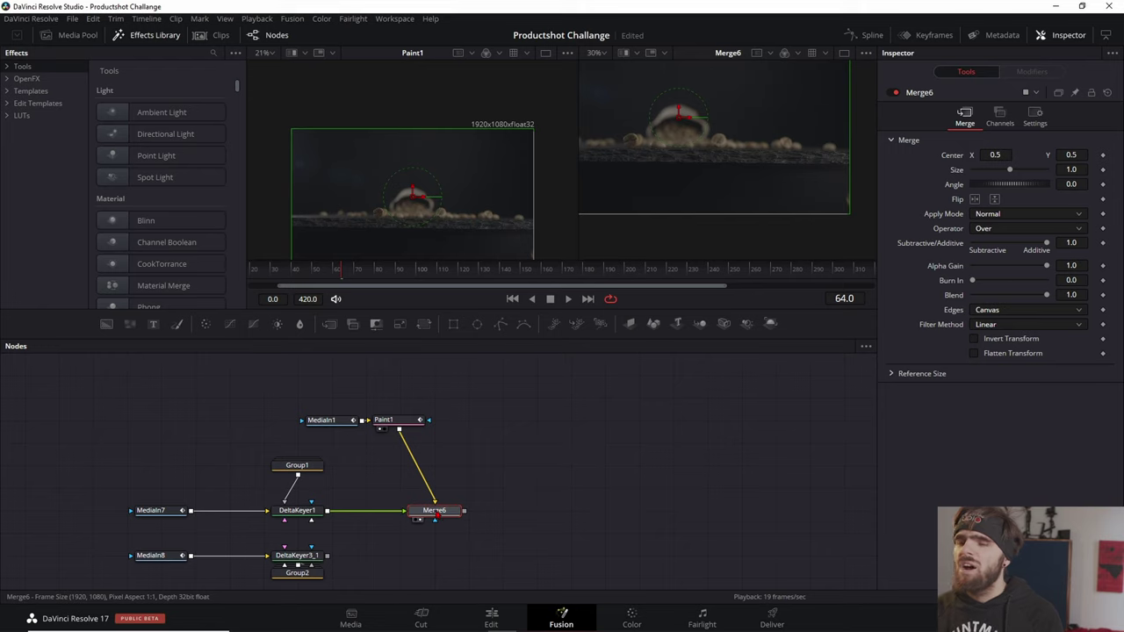
left_click_drag(419, 517, 522, 450)
Insert a TimeSpeed node after DeltaKeyer1 with a Delay of -22.
key("shift+space")
type("del")
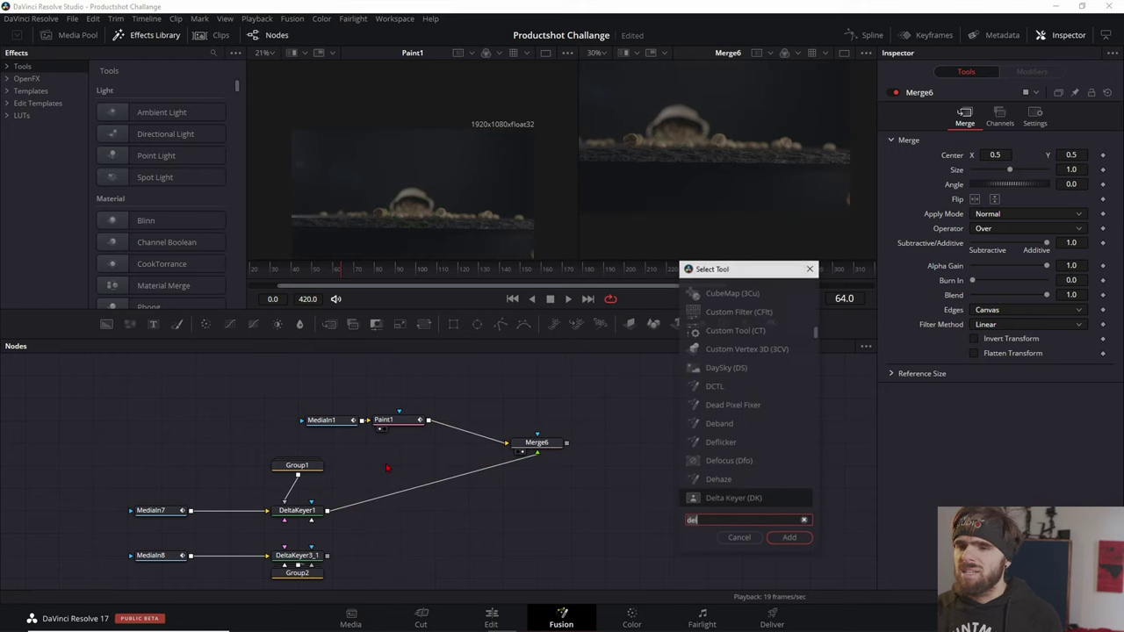
type("time")
key("Return")
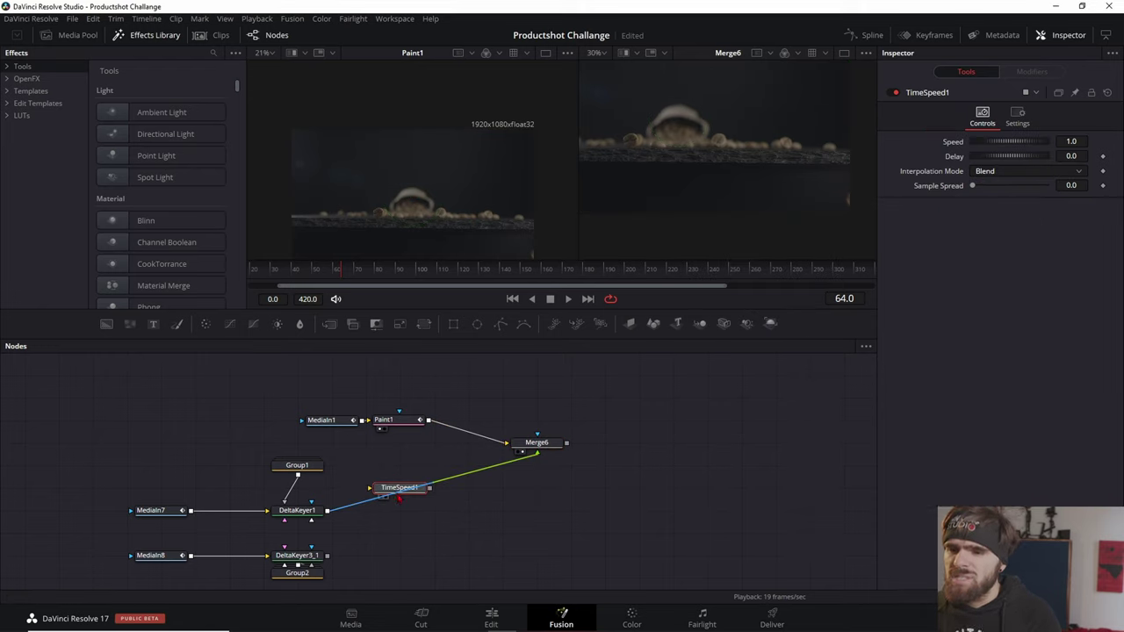
left_click_drag(399, 497, 389, 467)
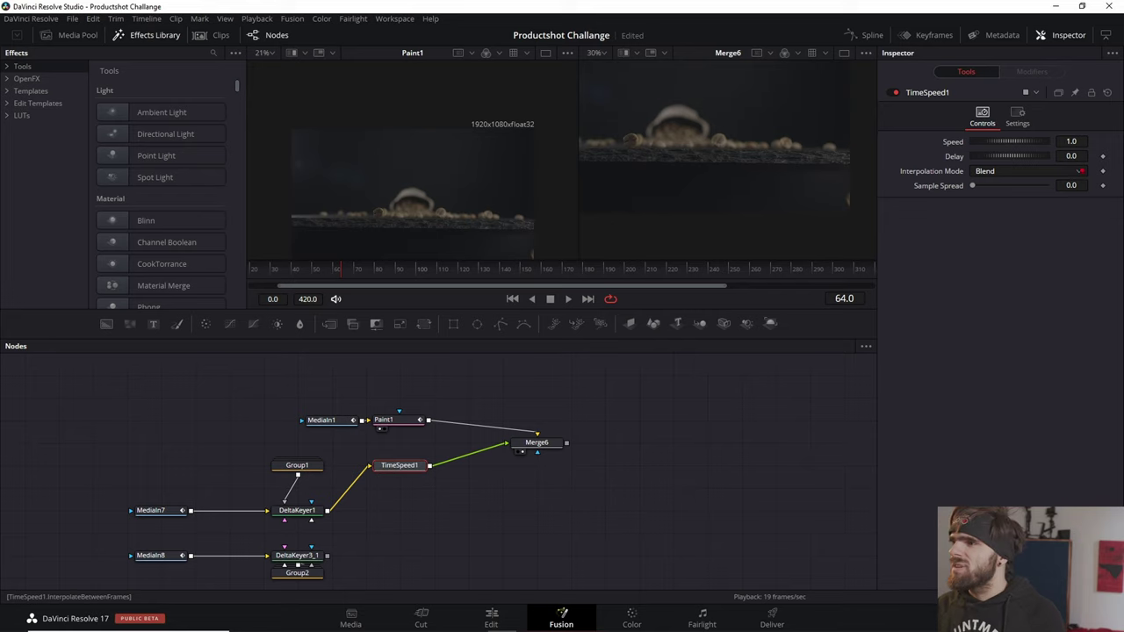
type("22")
key("Tab")
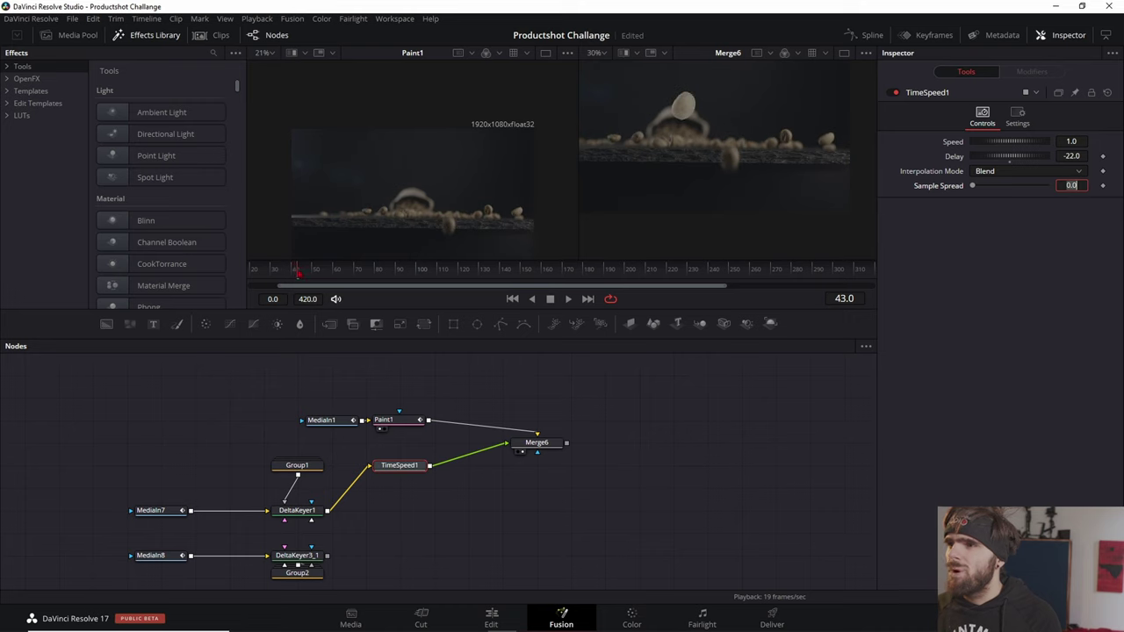
left_click_drag(536, 443, 537, 465)
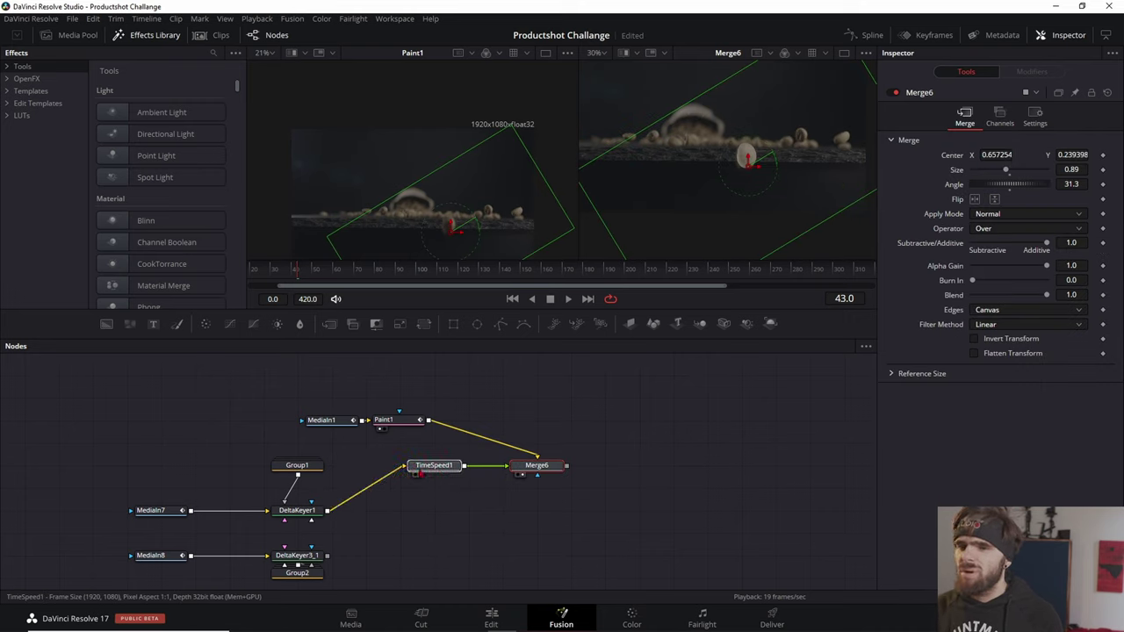
Darken the keyed bean with BrightnessContrast1 (Lift -0.19, Gamma 0.98), keeping Merge6 Blend at 1.0.
left_click_drag(277, 324, 381, 501)
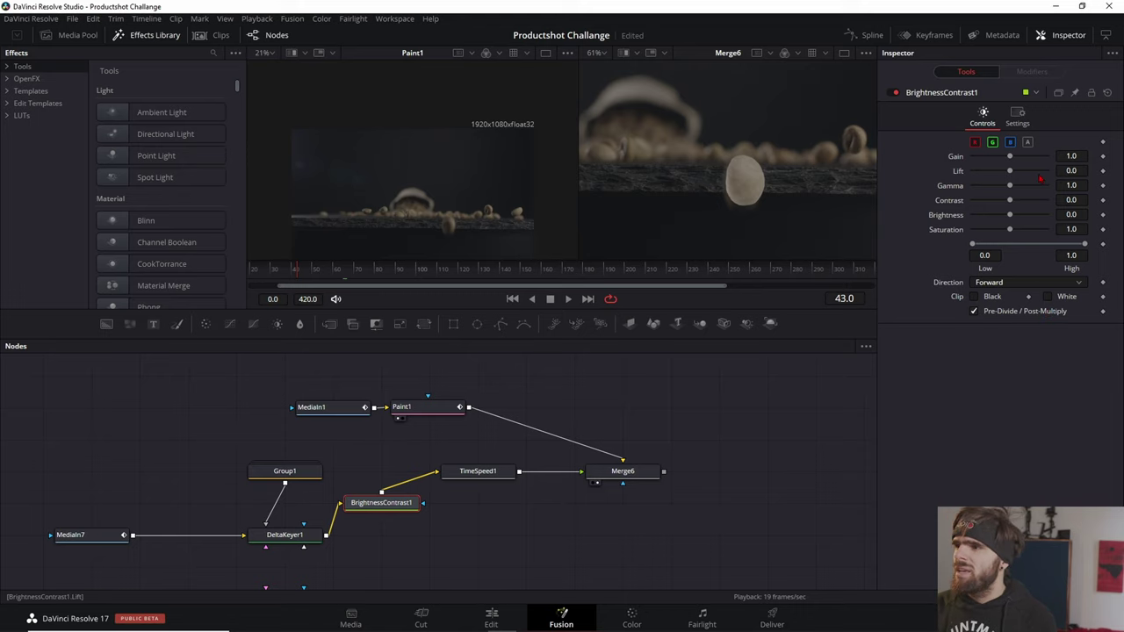
left_click_drag(1008, 176, 1003, 179)
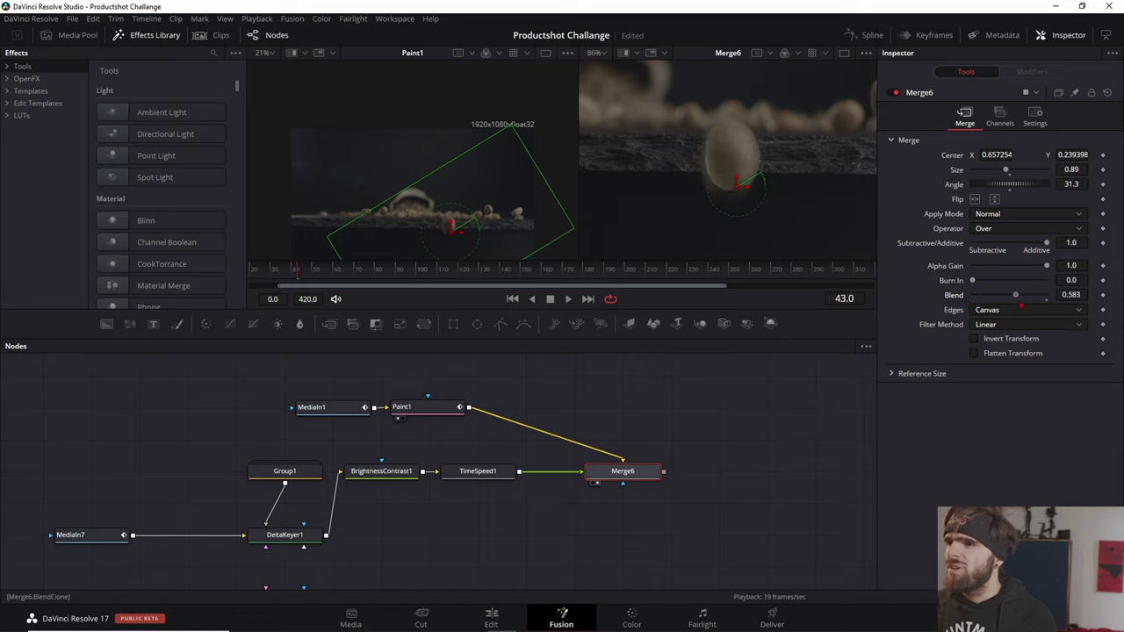
left_click_drag(1020, 305, 966, 302)
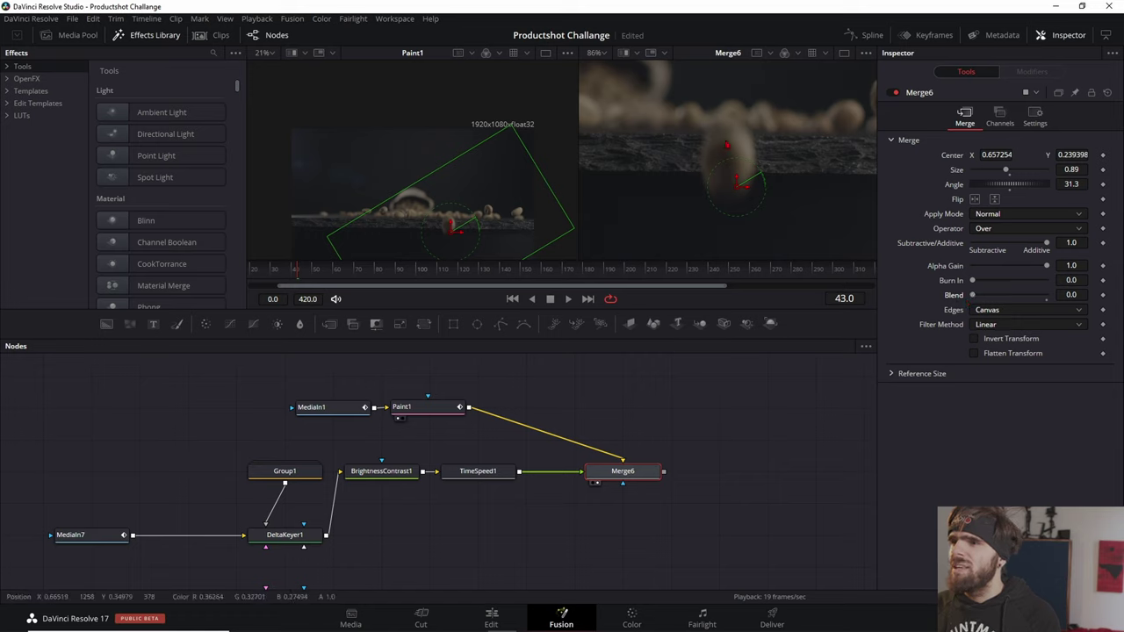
left_click_drag(973, 296, 1087, 309)
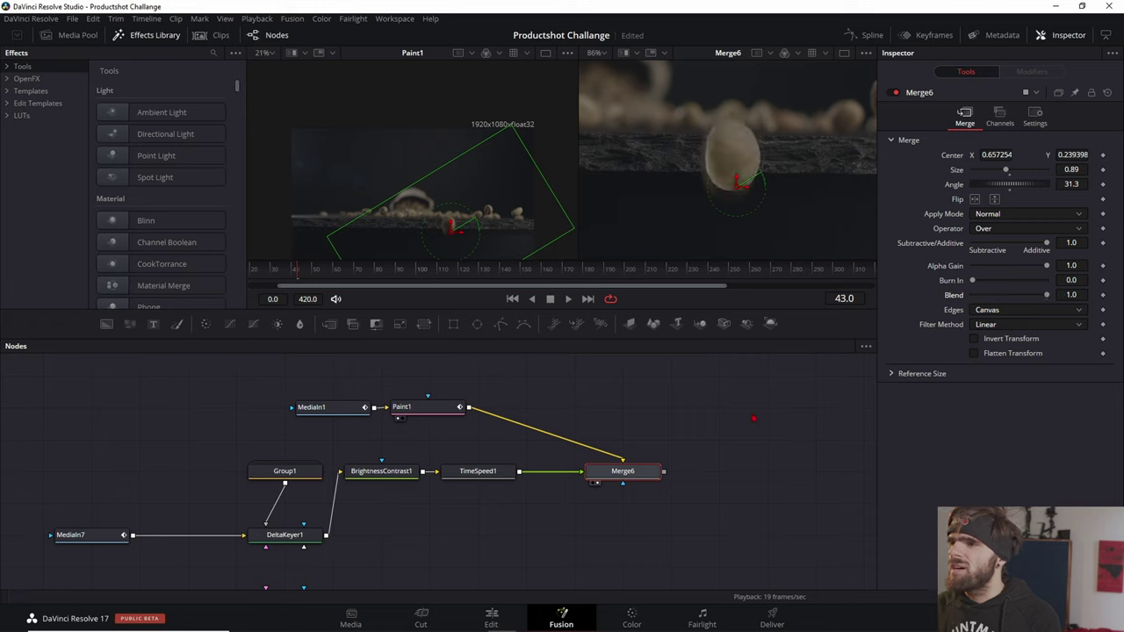
Move Merge6 further right and clear the selection before adding a new tool.
scroll(682, 466, "up", 2)
left_click_drag(594, 479, 661, 478)
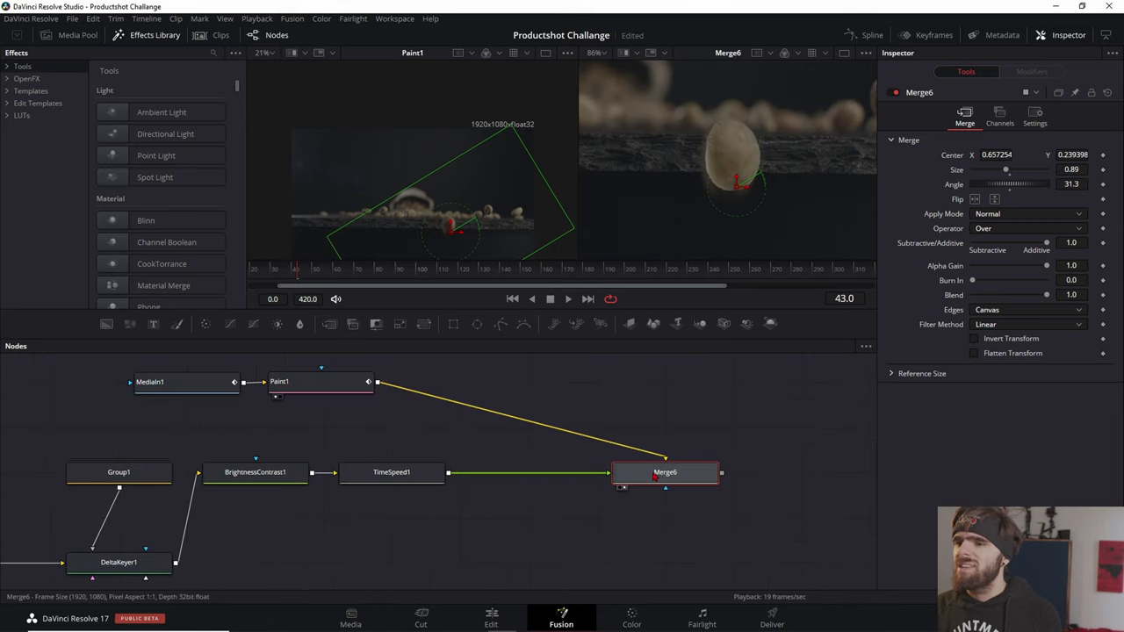
left_click(525, 453)
key("shift+space")
Add DirectionalBlur1 with Length 0.03 and Angle -112.1, and bring a Transform tool into the graph.
type("bri")
key("BackSpace")
key("BackSpace")
key("BackSpace")
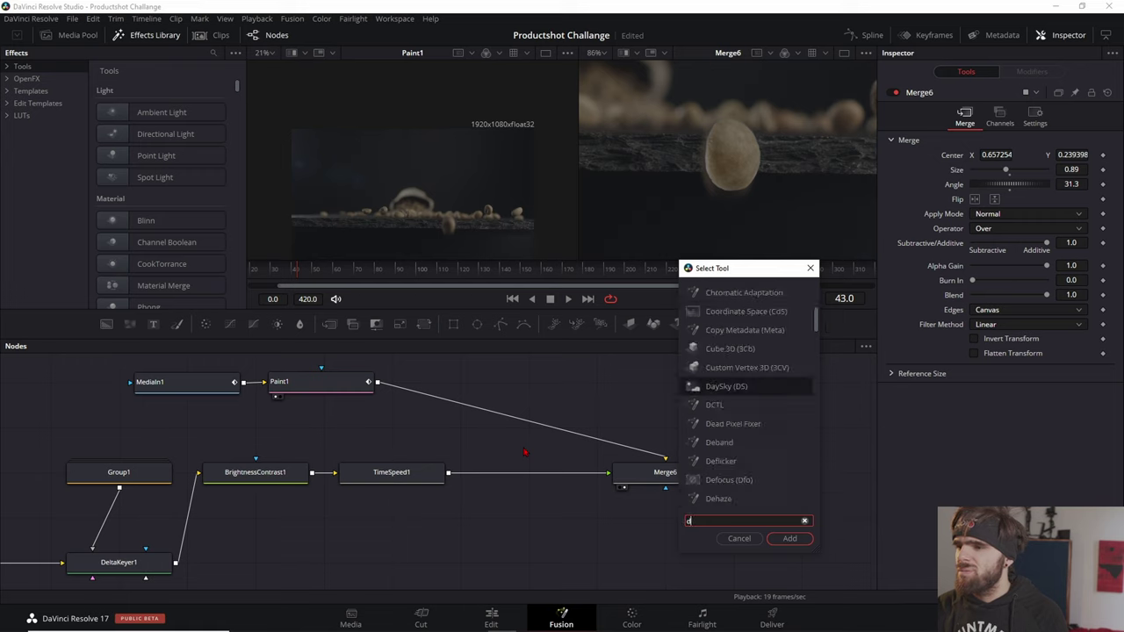
type("dir")
key("Return")
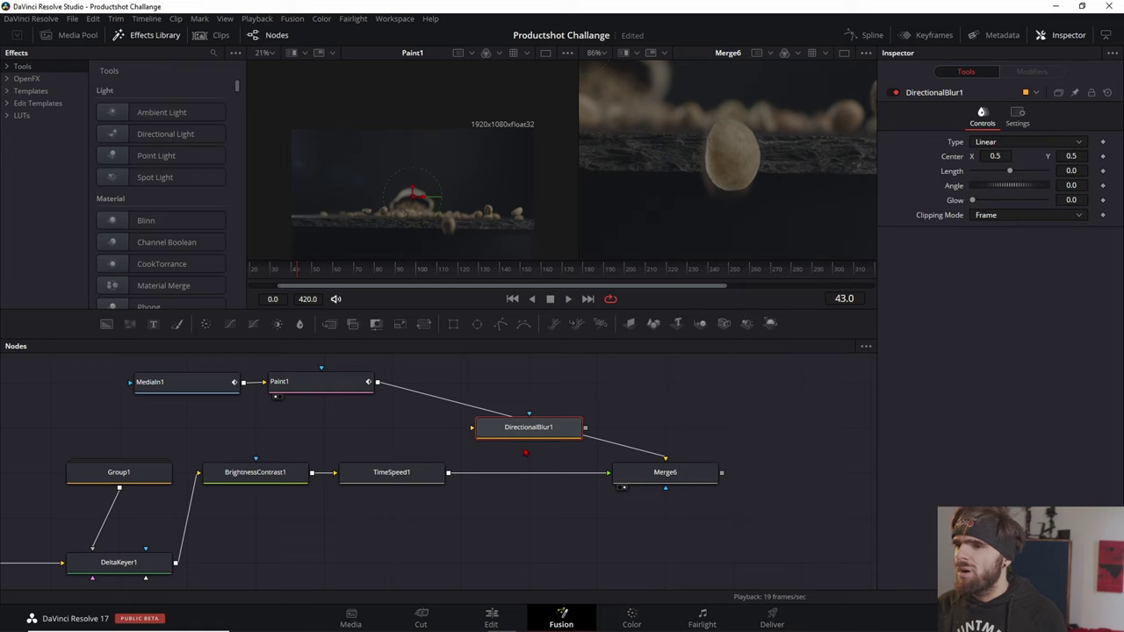
mouse_move(1013, 173)
left_mouse_down()
mouse_move(1023, 174)
mouse_move(984, 194)
left_mouse_up()
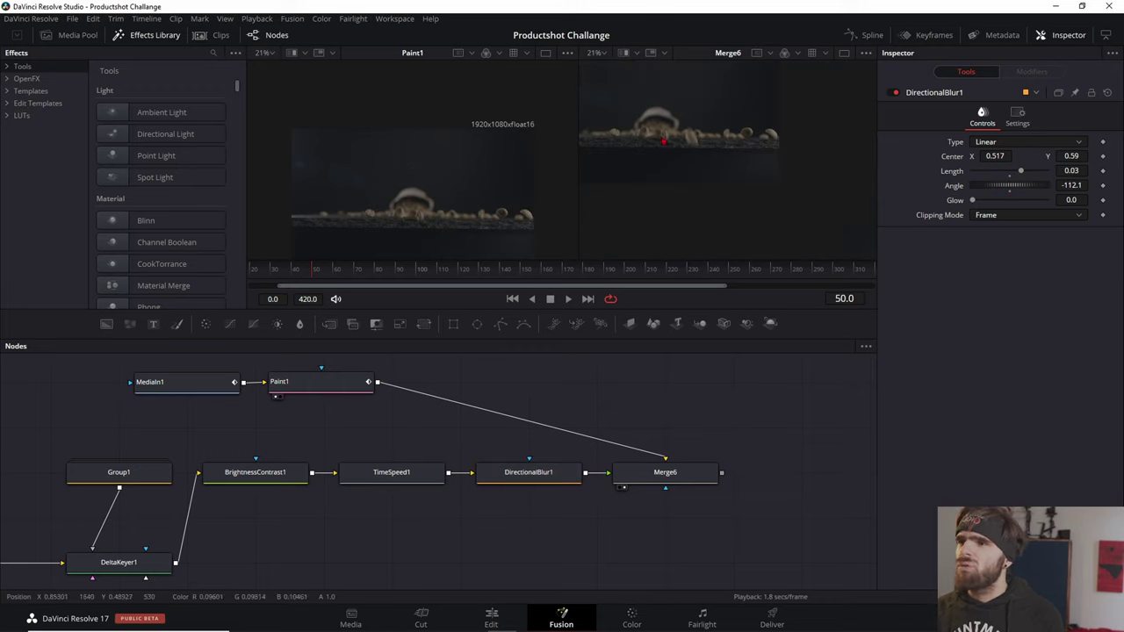
scroll(676, 136, "up", 2)
scroll(744, 111, "up", 2)
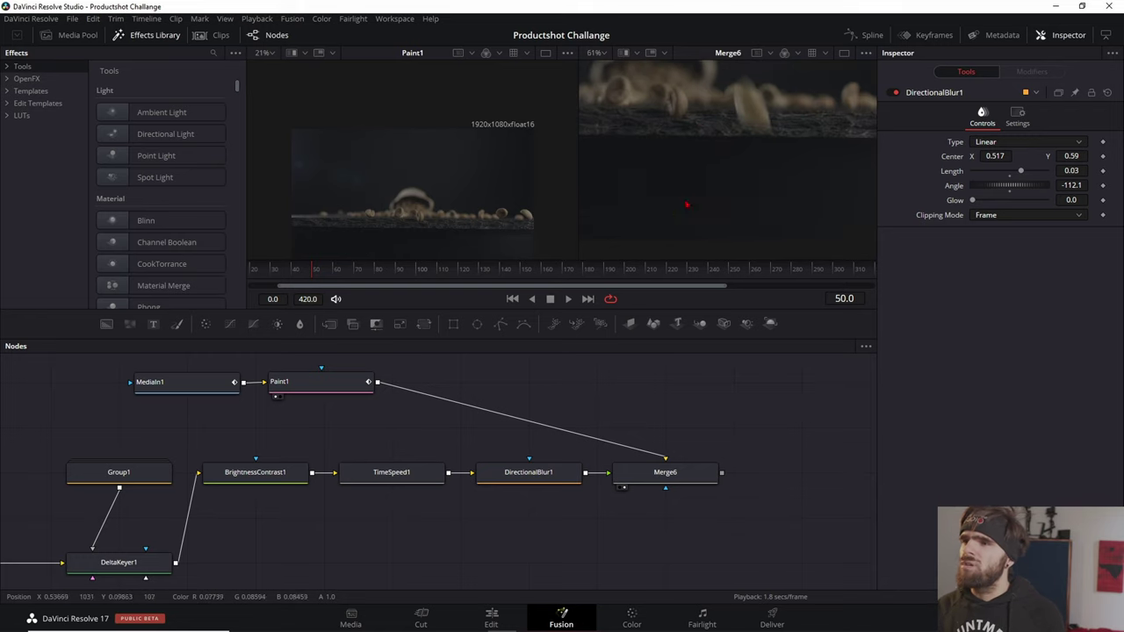
scroll(687, 205, "down", 2)
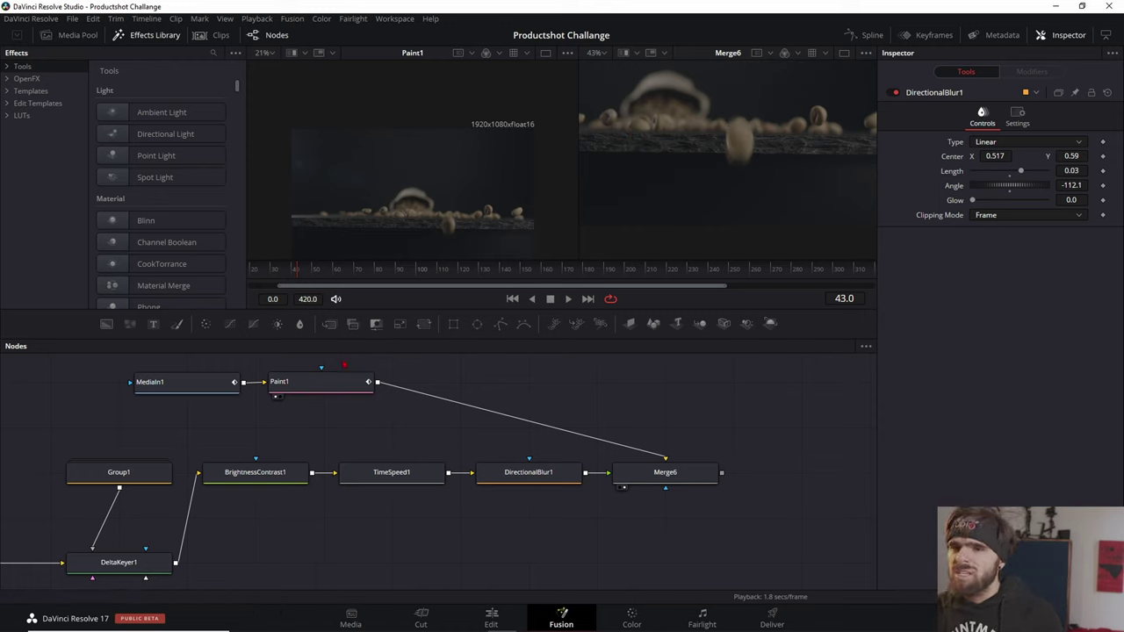
left_click_drag(424, 325, 517, 420)
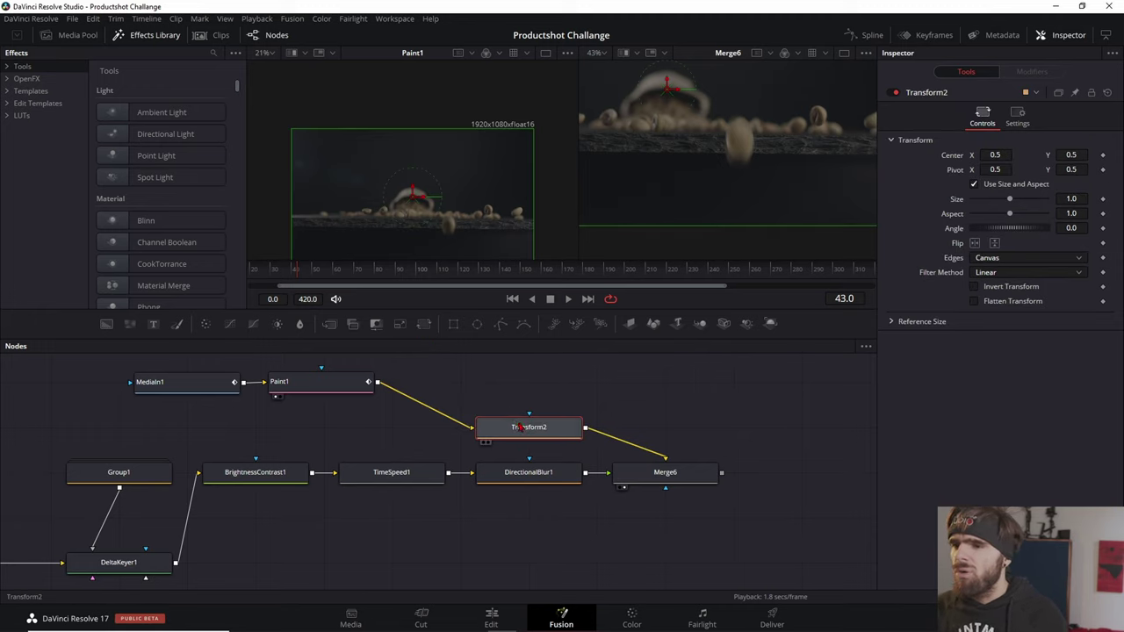
Insert Transform2 after Paint1, keyframe it at frame 0, then enlarge it to 1.673 near frame 27.
left_click_drag(518, 426, 649, 394)
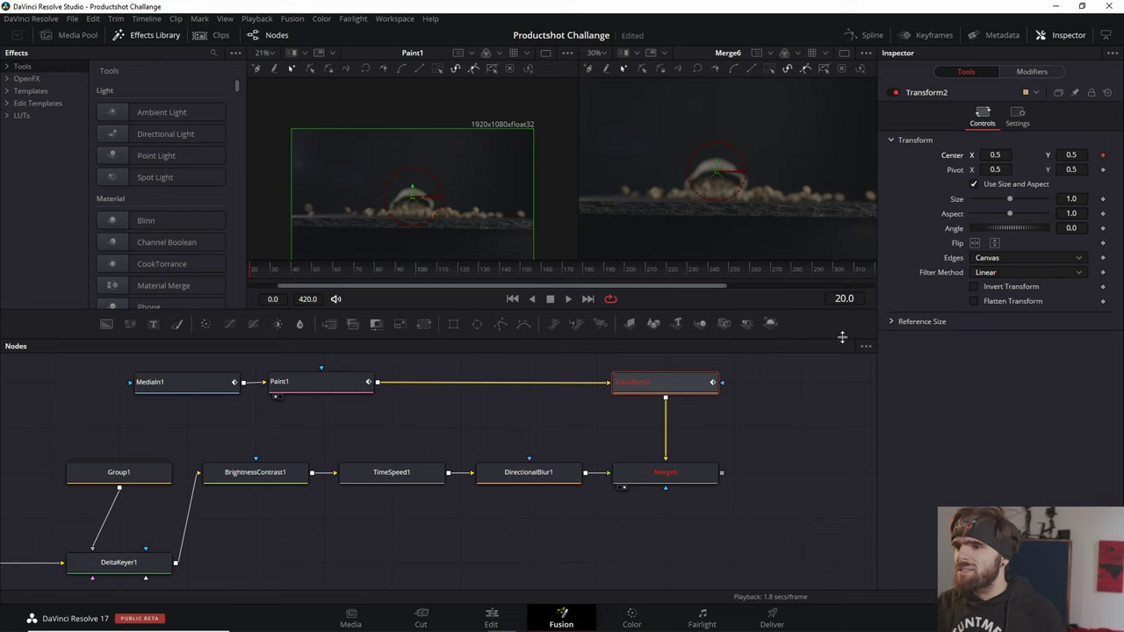
key("Home")
left_click(1103, 156)
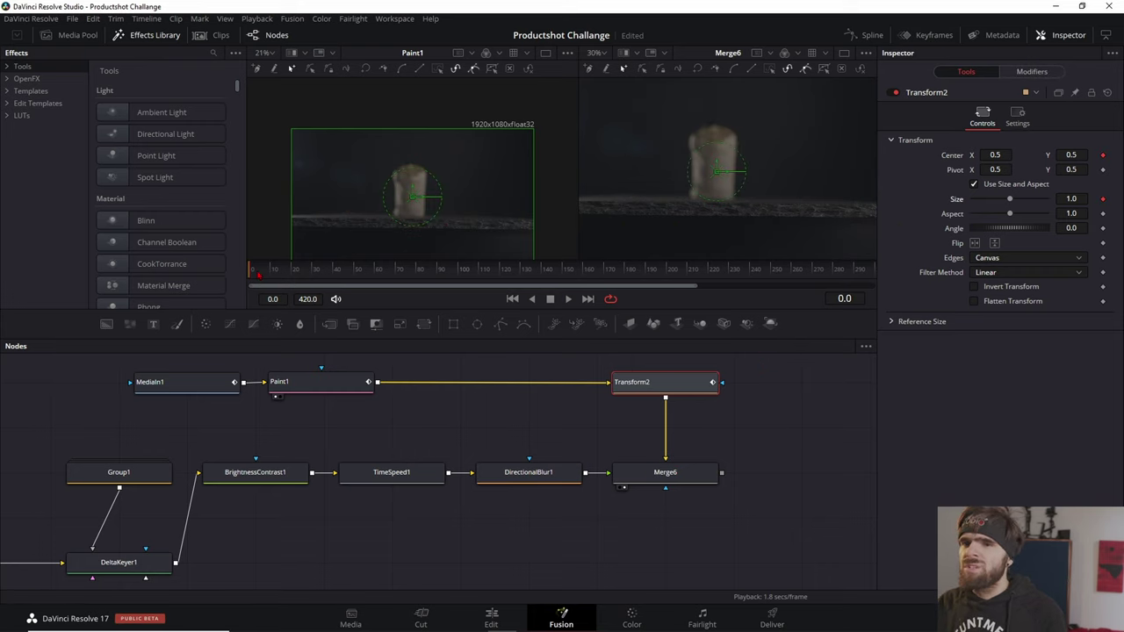
left_click(284, 271)
left_click_drag(285, 272, 312, 274)
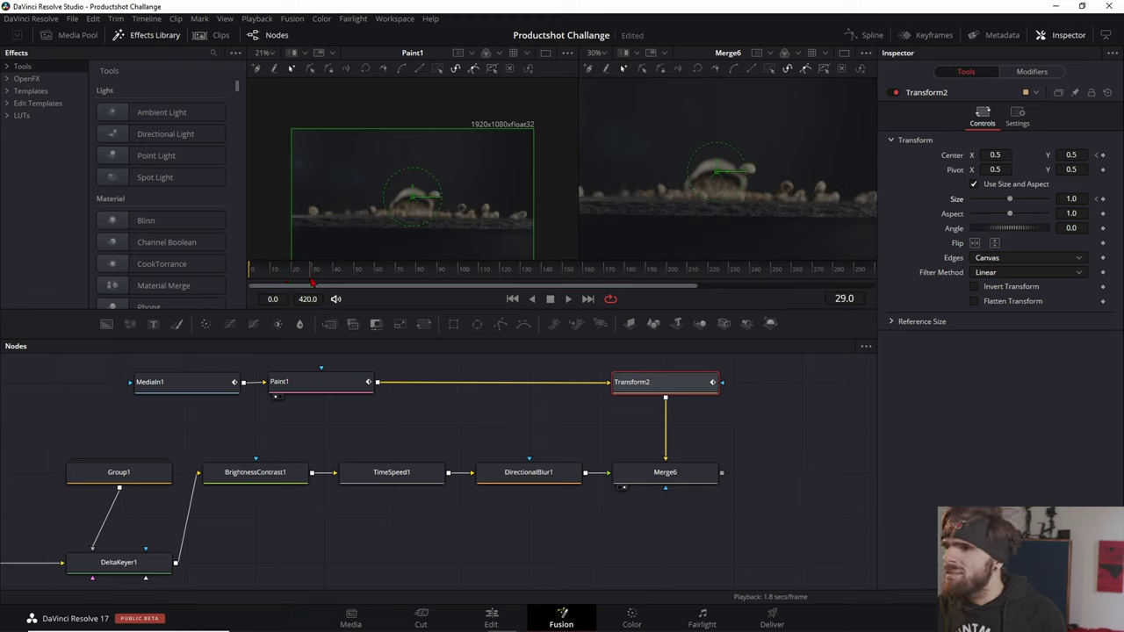
left_click_drag(1061, 195, 1097, 195)
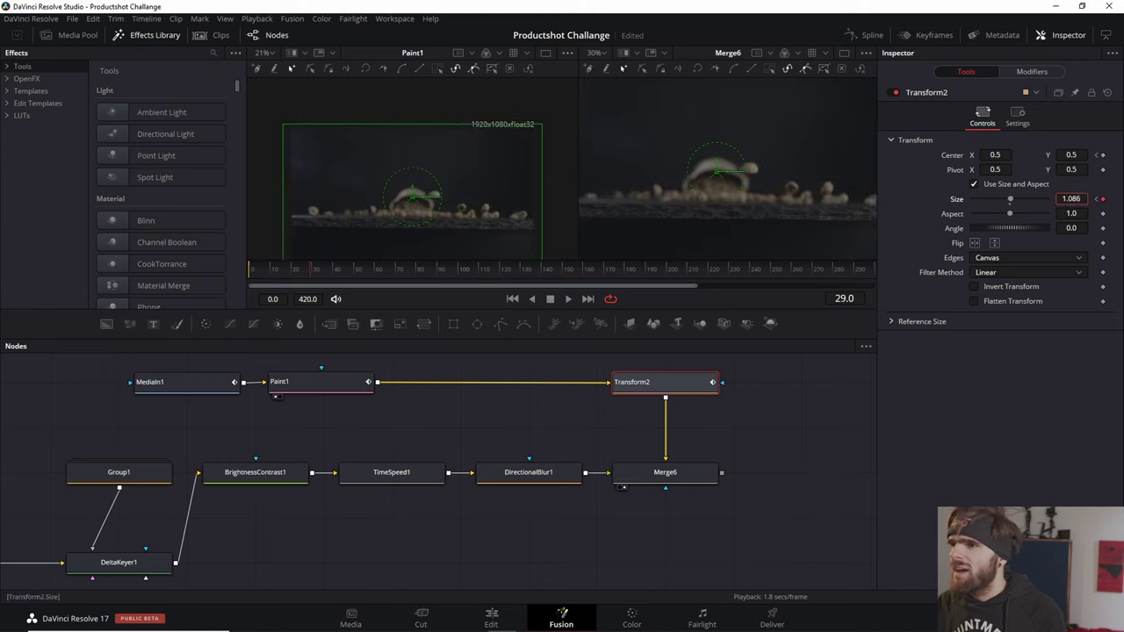
left_click_drag(994, 154, 966, 155)
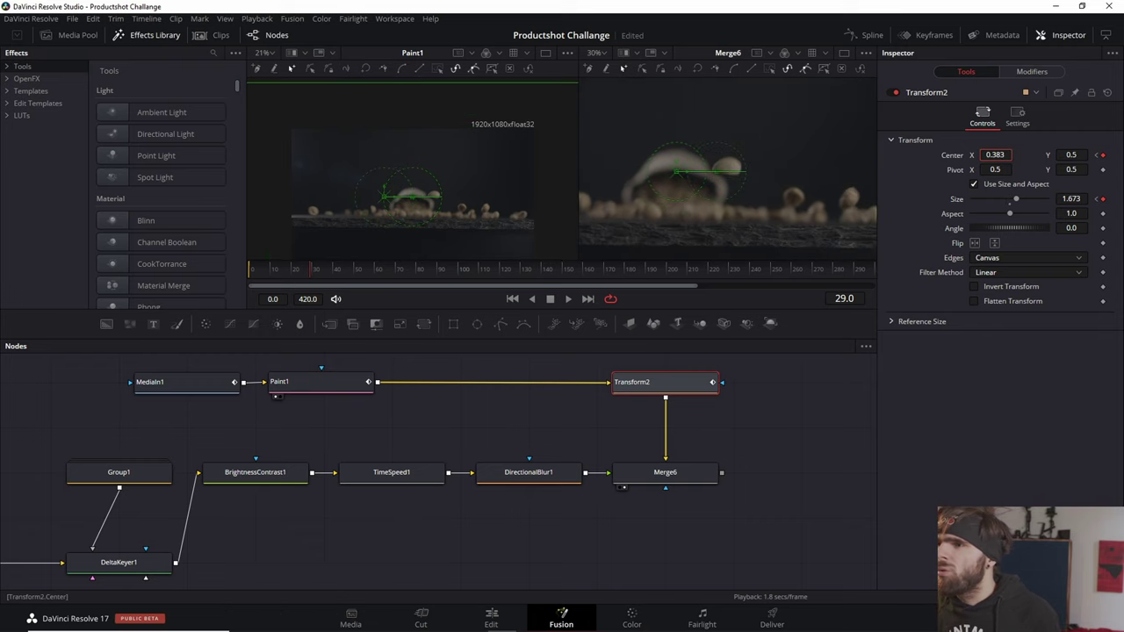
At frame 40, raise Transform2's centre to 0.775.
left_click(336, 268)
scroll(413, 167, "down", 2)
left_click_drag(729, 175, 742, 128)
scroll(741, 128, "up", 3)
scroll(742, 128, "down", 2)
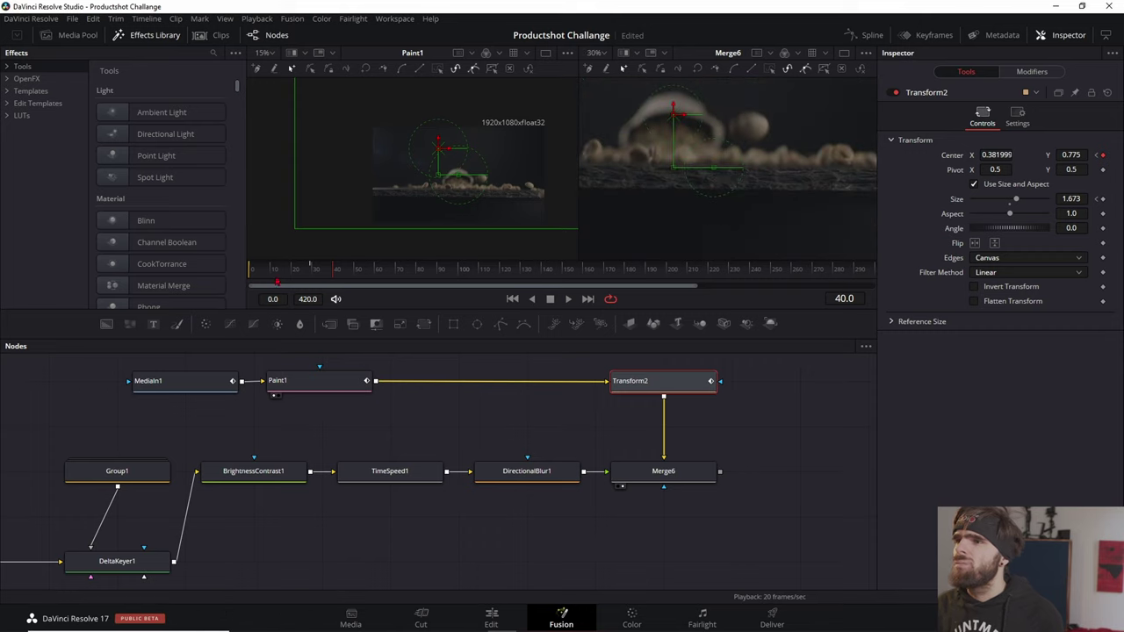
left_click_drag(321, 268, 311, 268)
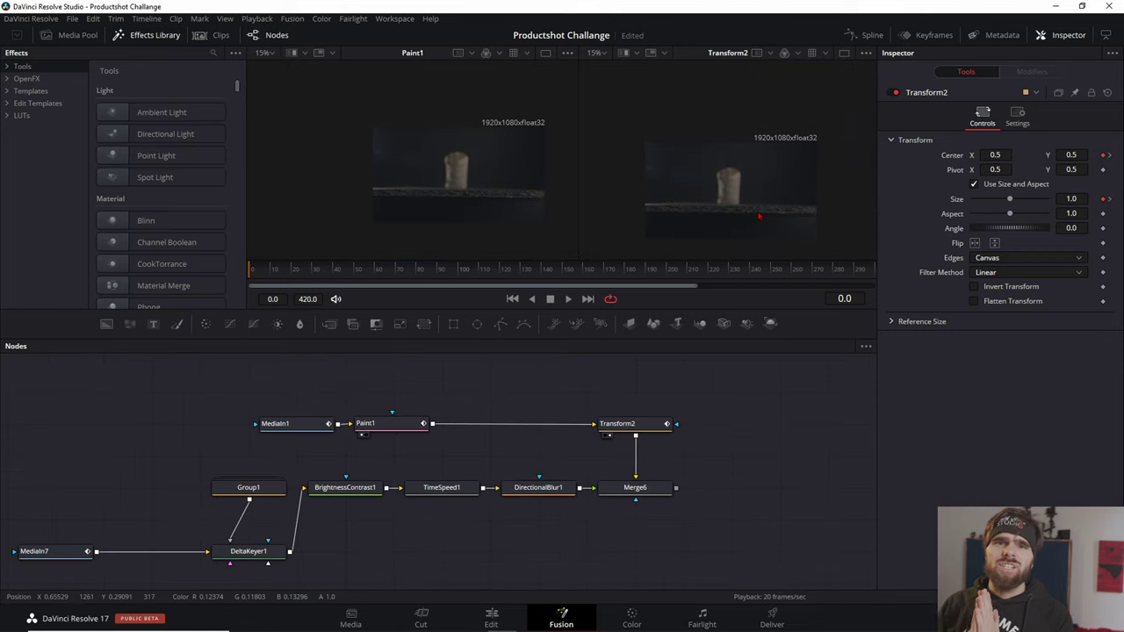
Play back, then move Merge6 to 0.633/0.461 and rotate it 31.3 degrees.
key("space")
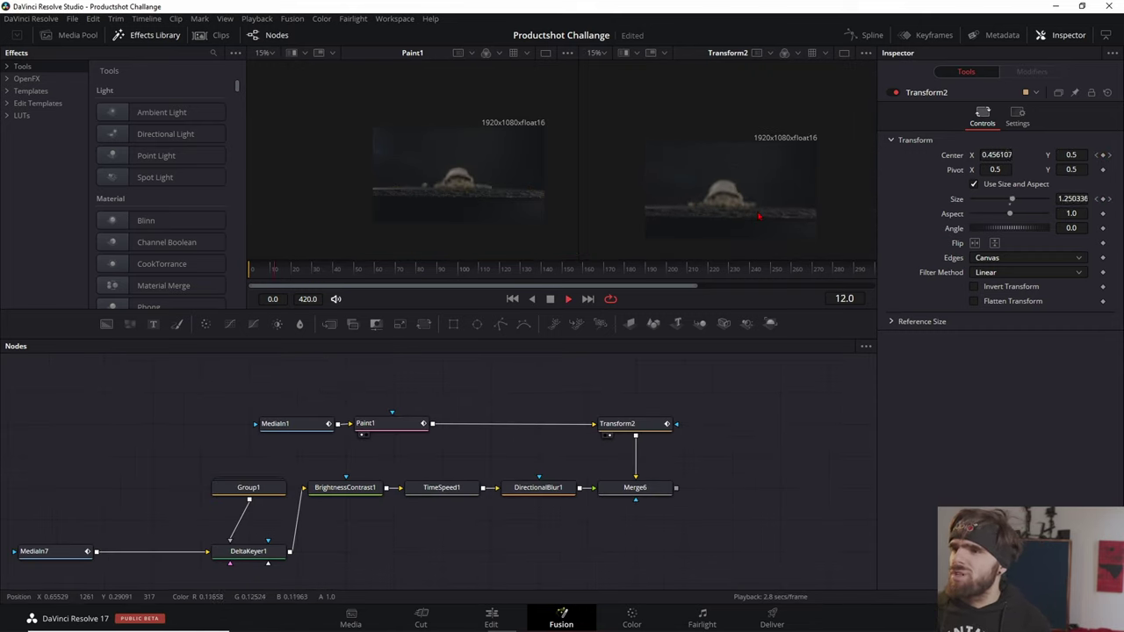
left_click(635, 487)
key("2")
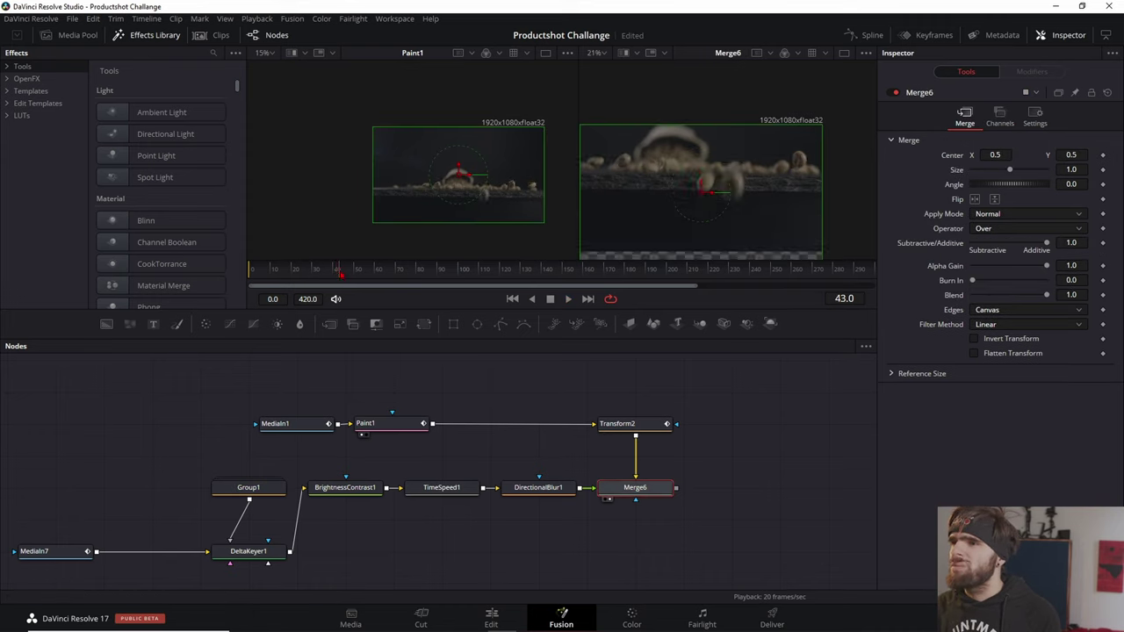
left_click_drag(702, 188, 734, 194)
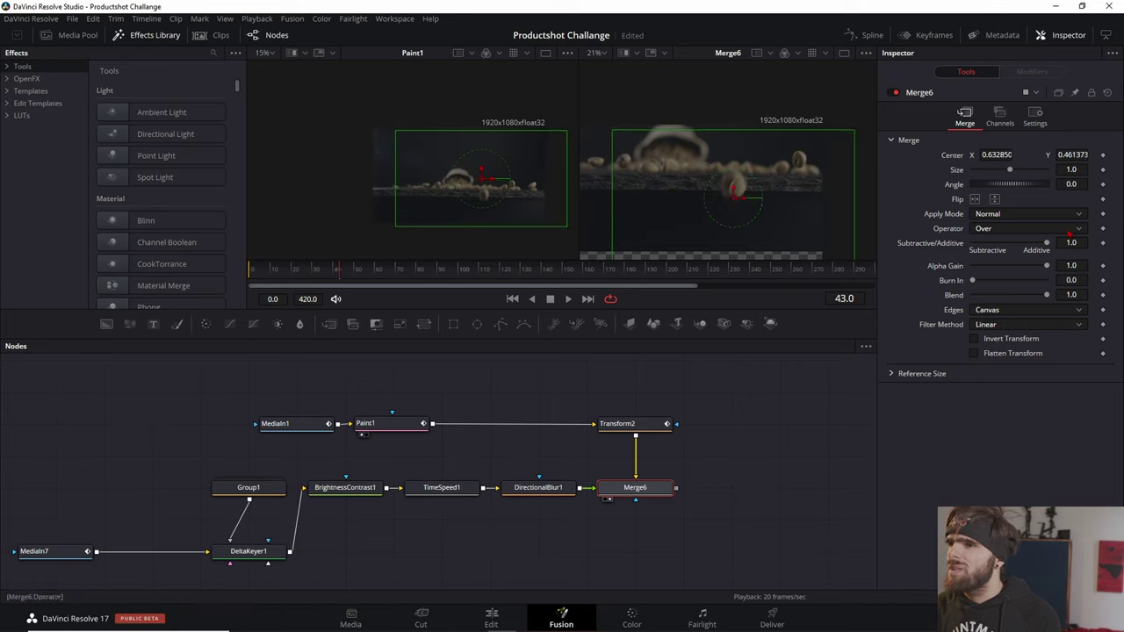
left_click_drag(992, 190, 1001, 191)
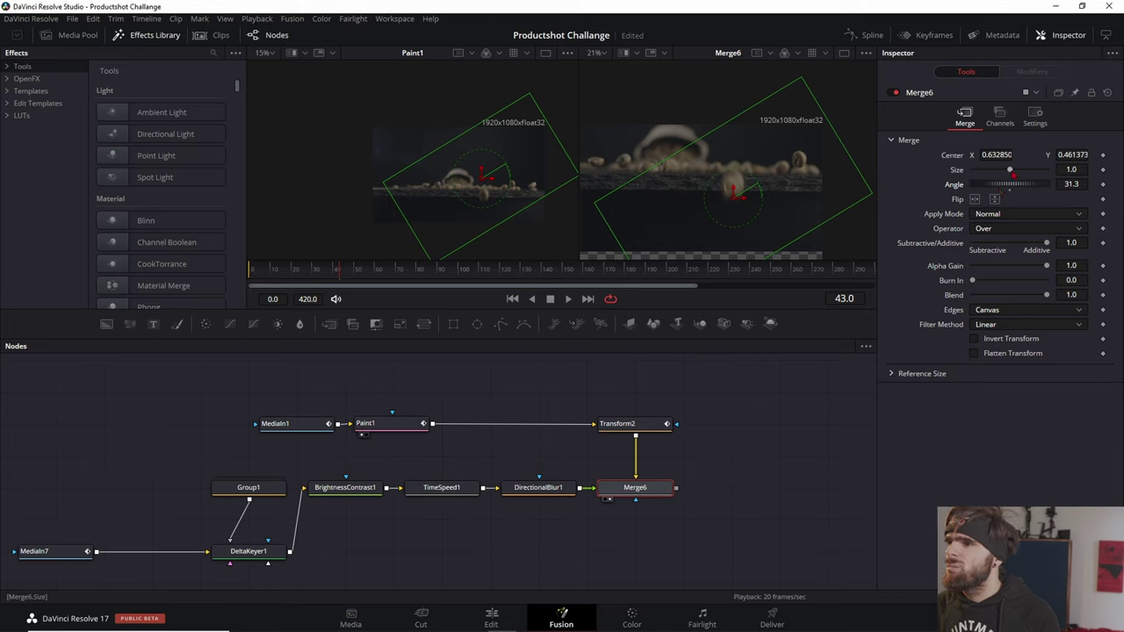
left_click_drag(1009, 170, 1015, 169)
scroll(698, 200, "up", 2)
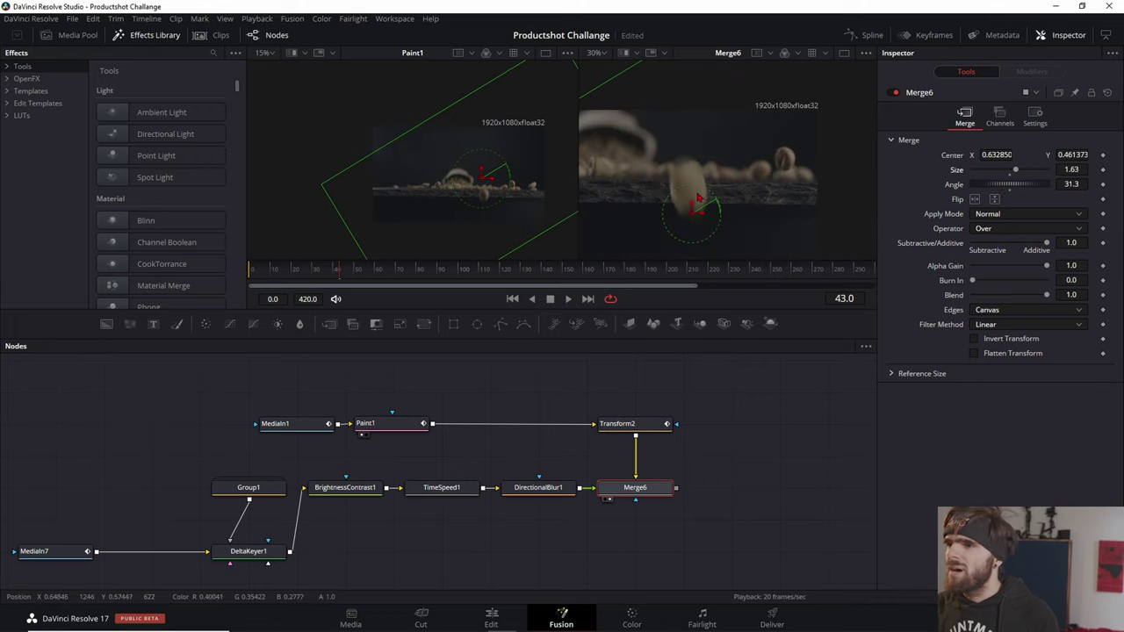
left_click_drag(690, 211, 697, 218)
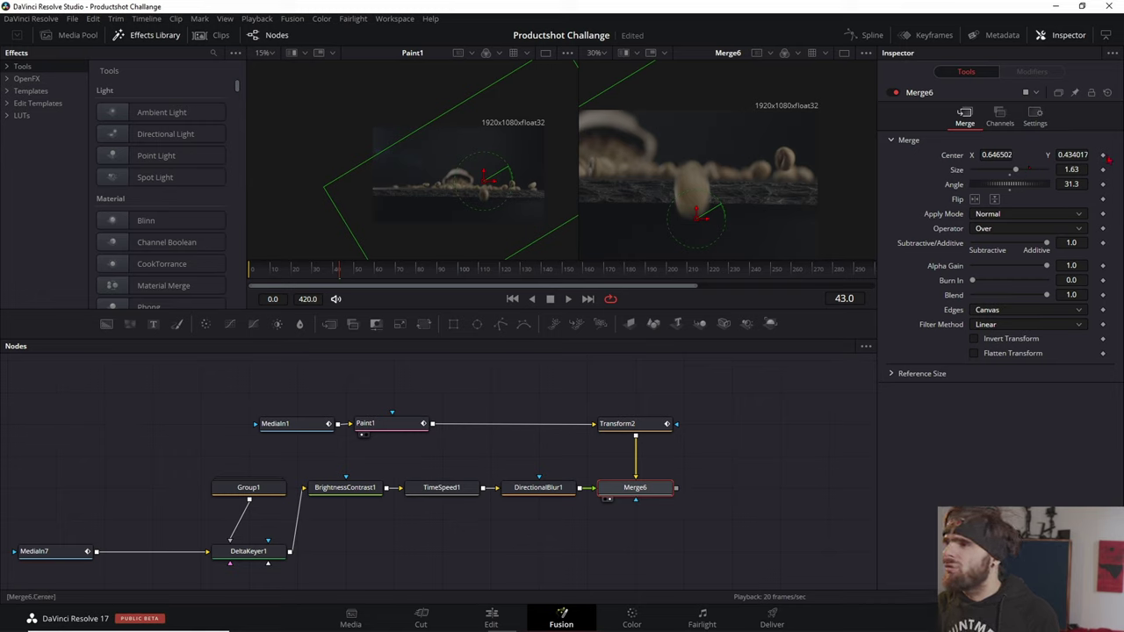
left_click(1103, 154)
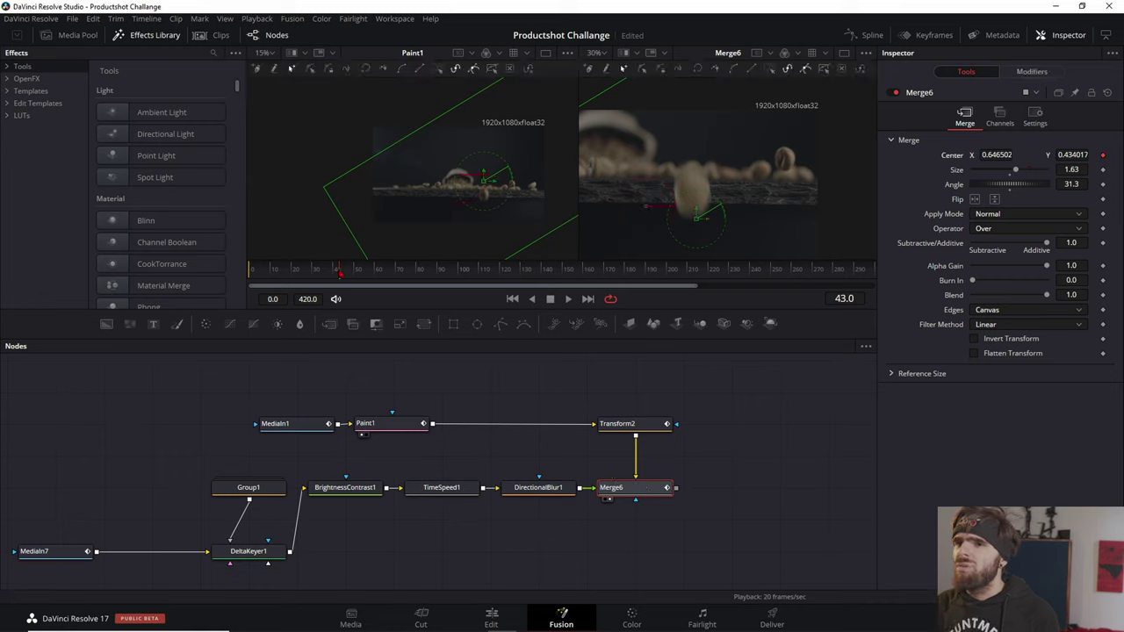
key("Right")
key("Right")
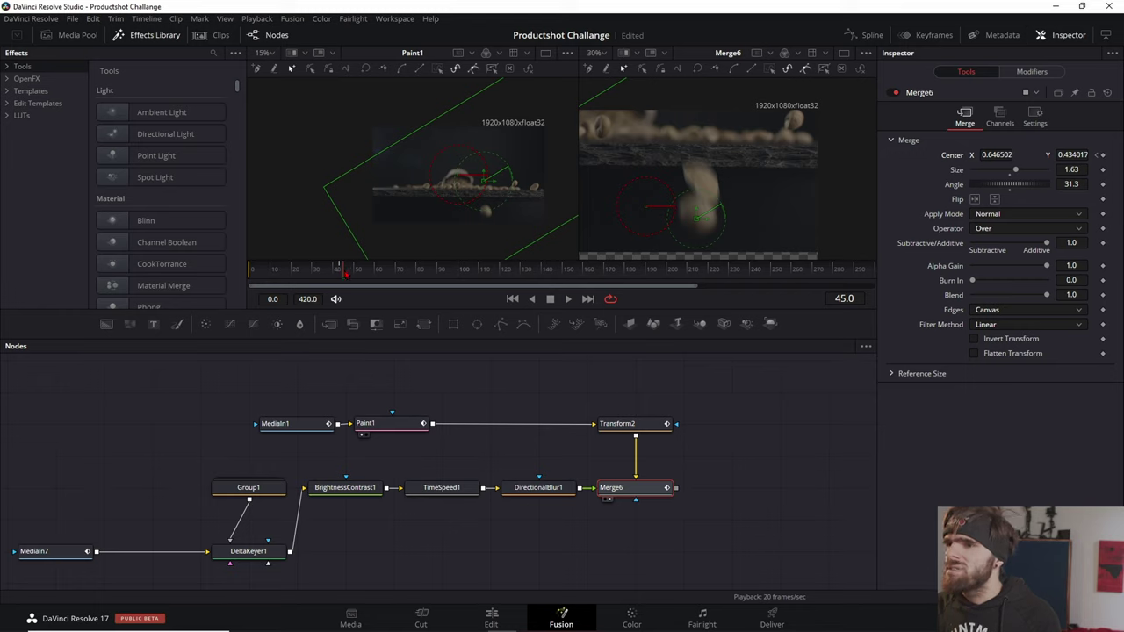
key("Right")
key("Left")
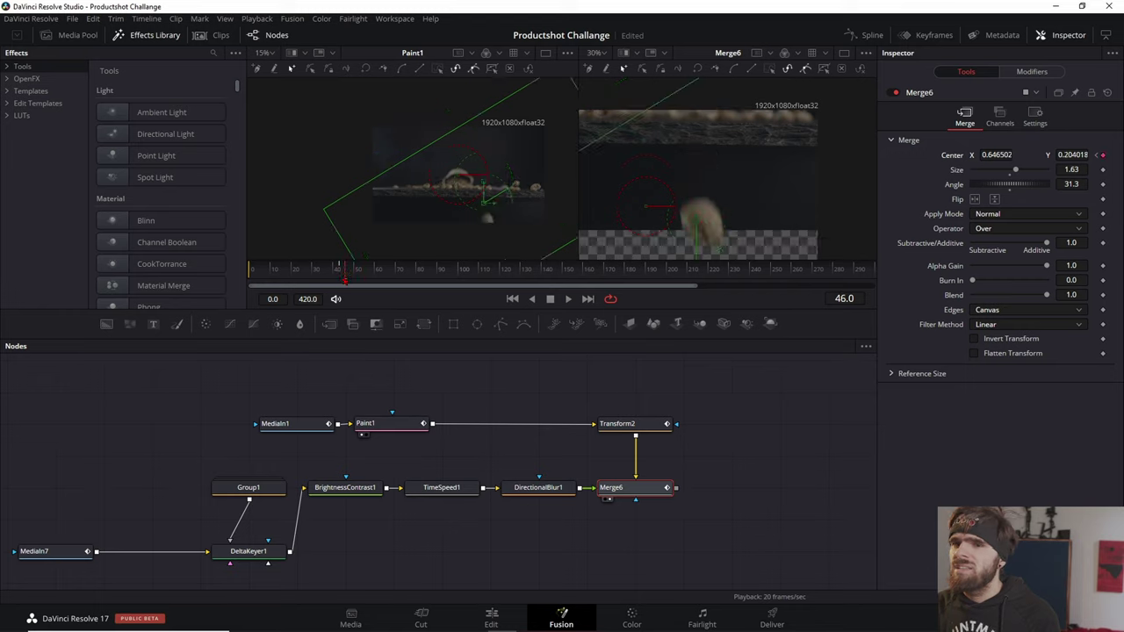
key("Left")
scroll(718, 167, "up", 3)
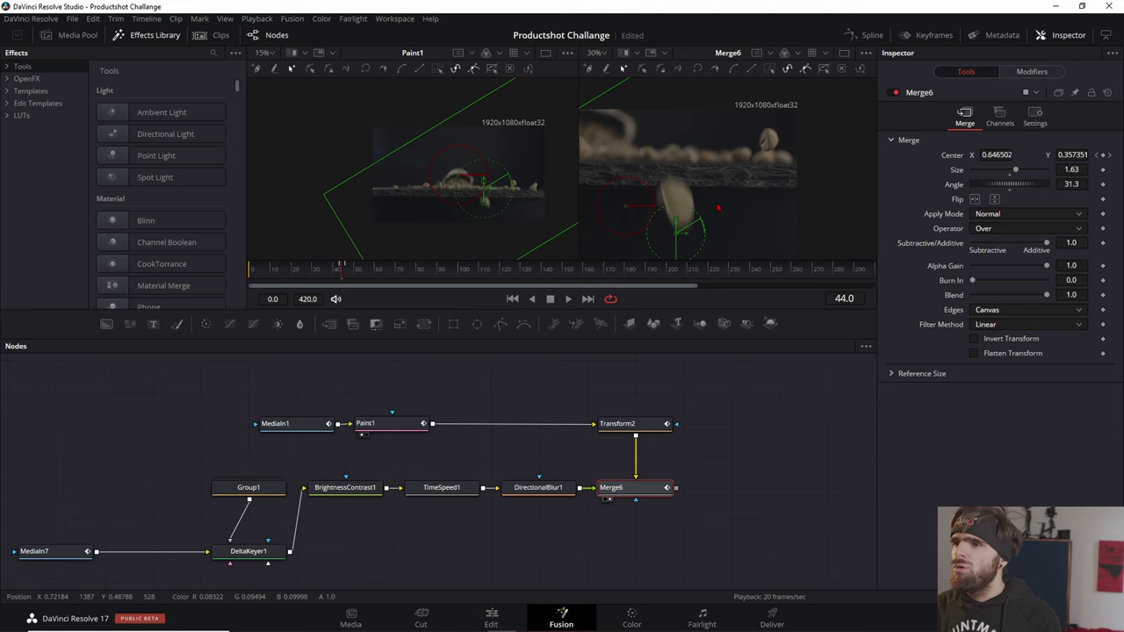
key("Left")
key("Left")
key("Left")
scroll(756, 200, "down", 2)
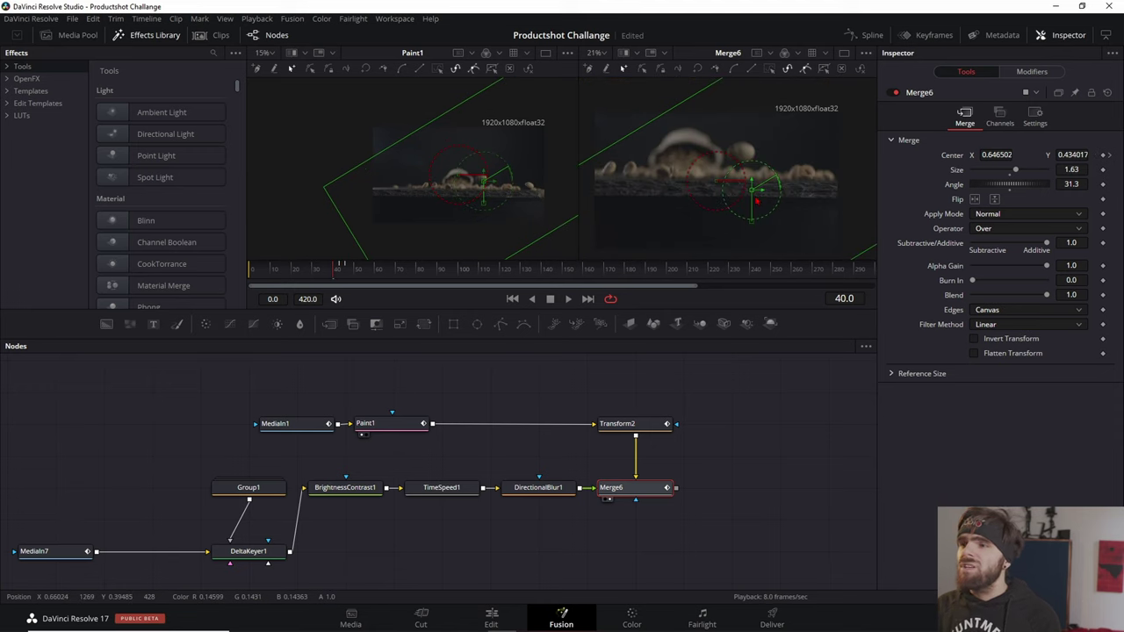
key("space")
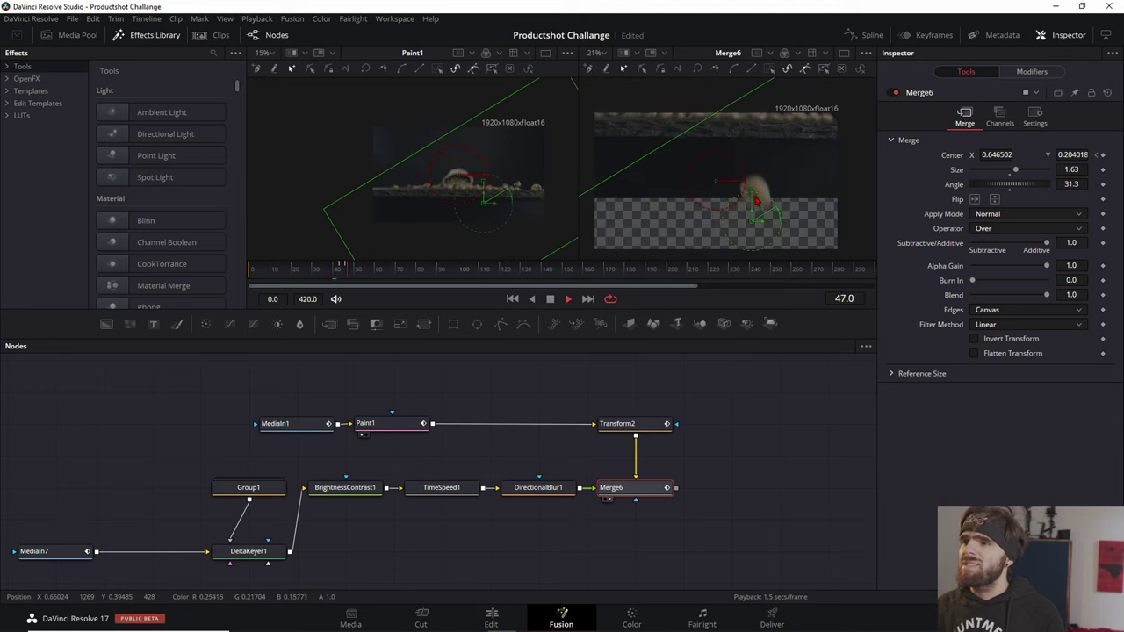
key("space")
key("space")
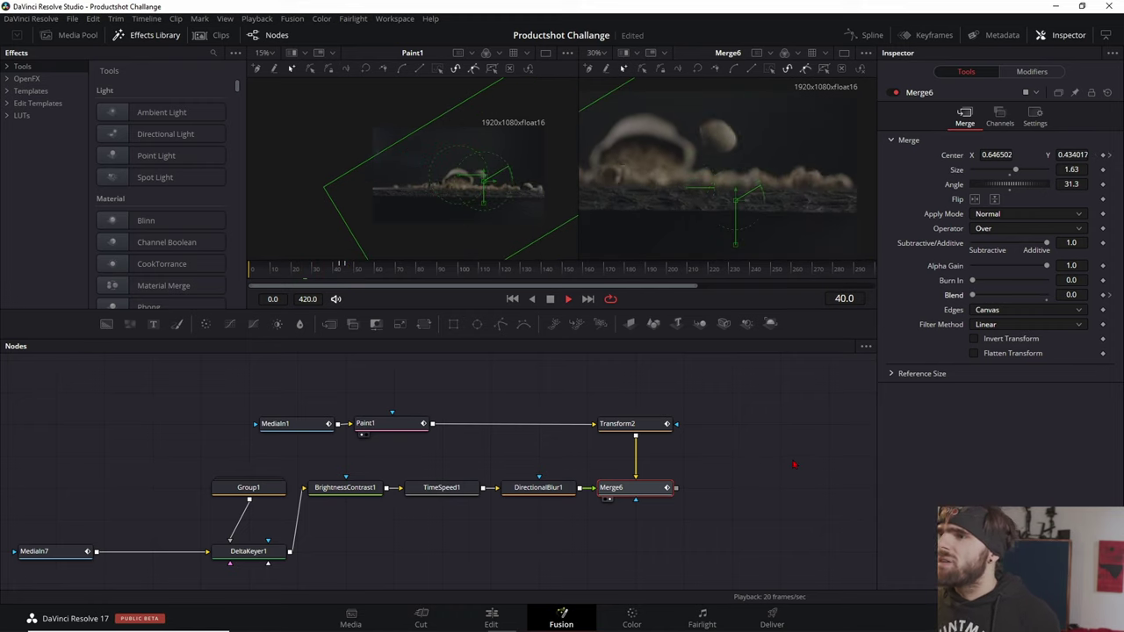
scroll(748, 165, "down", 3)
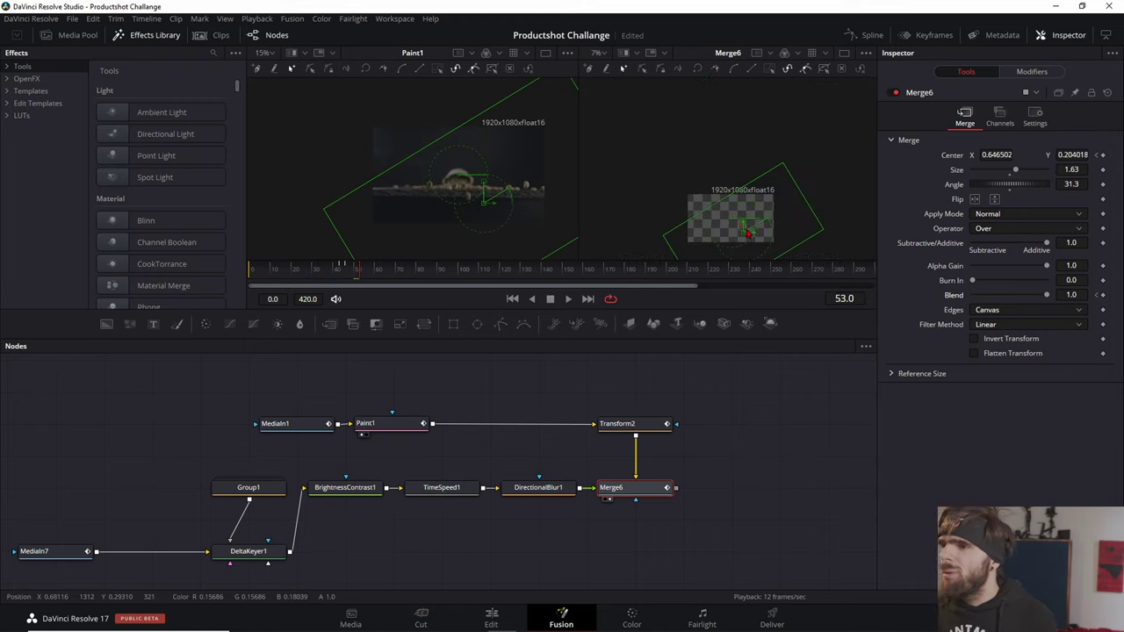
key("space")
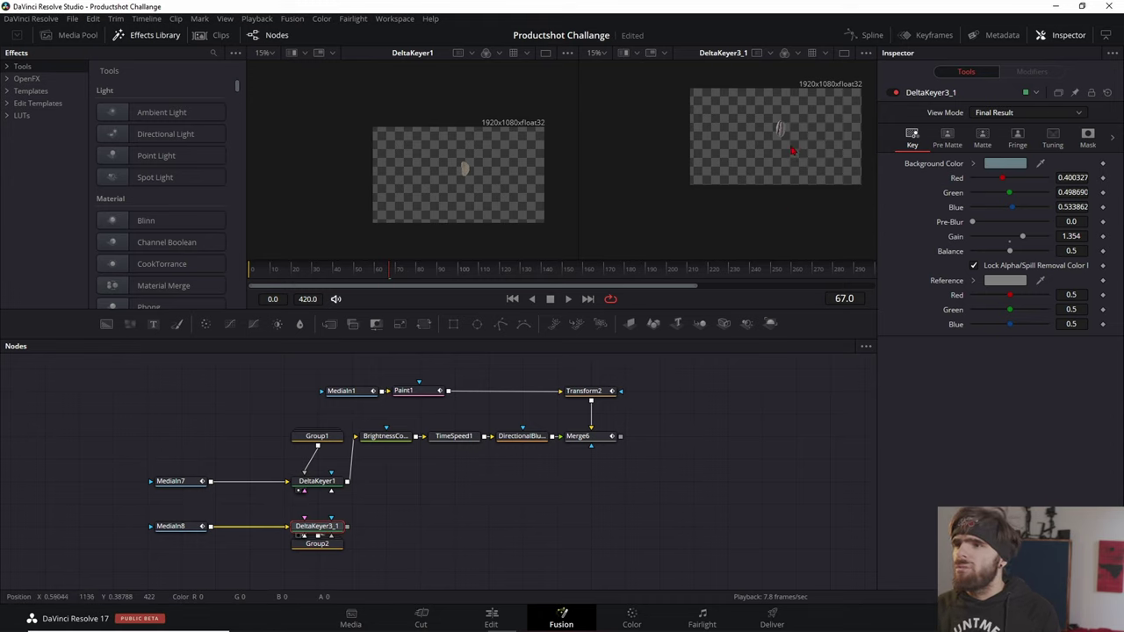
At frame 103, add a Background node with Alpha set to 0.
left_click_drag(792, 151, 731, 175)
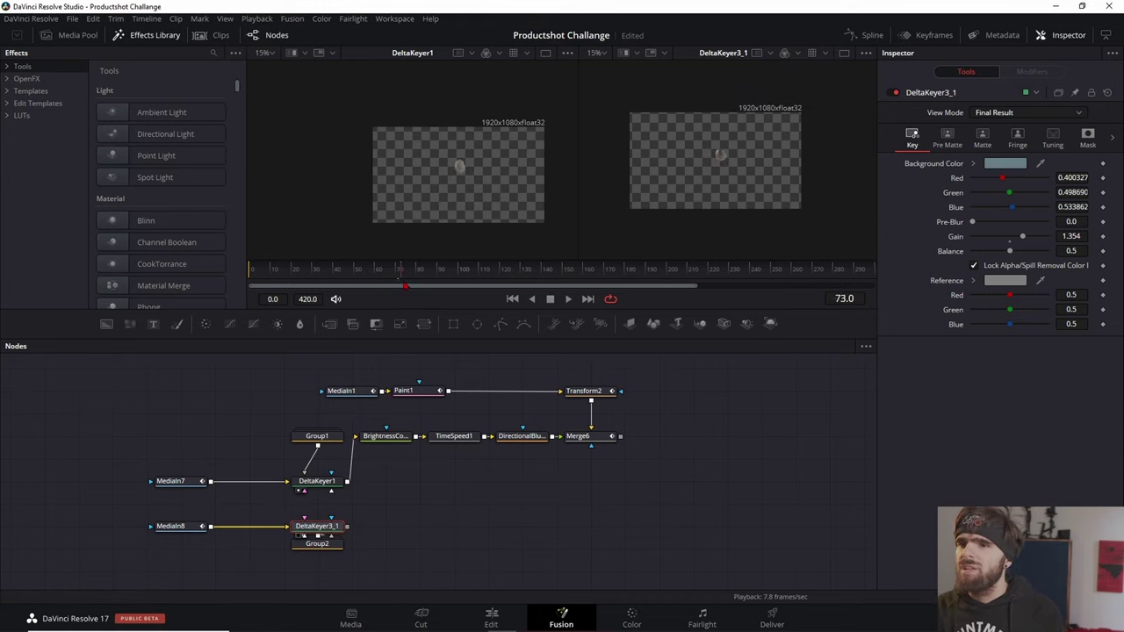
left_click_drag(439, 292, 467, 287)
left_click(385, 509)
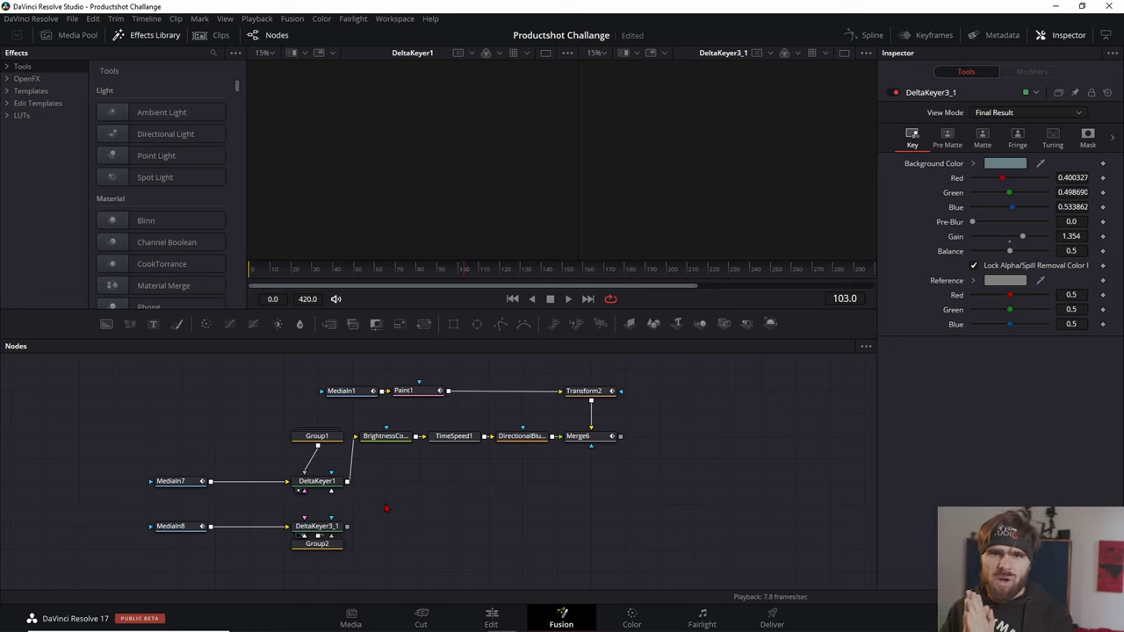
left_click_drag(330, 323, 382, 508)
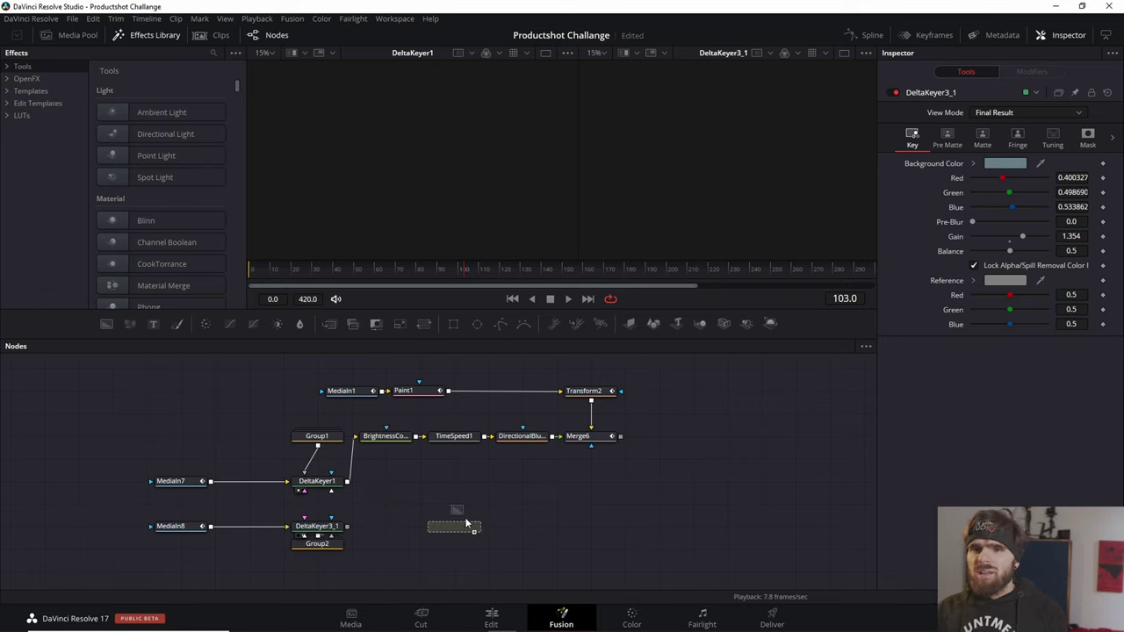
left_click_drag(1046, 269, 972, 268)
Merge DeltaKeyer1 and DeltaKeyer3_1 with the background as Merge8 and Merge12, viewing Merge12.
mouse_move(348, 481)
left_mouse_down()
mouse_move(420, 506)
mouse_move(397, 486)
left_mouse_up()
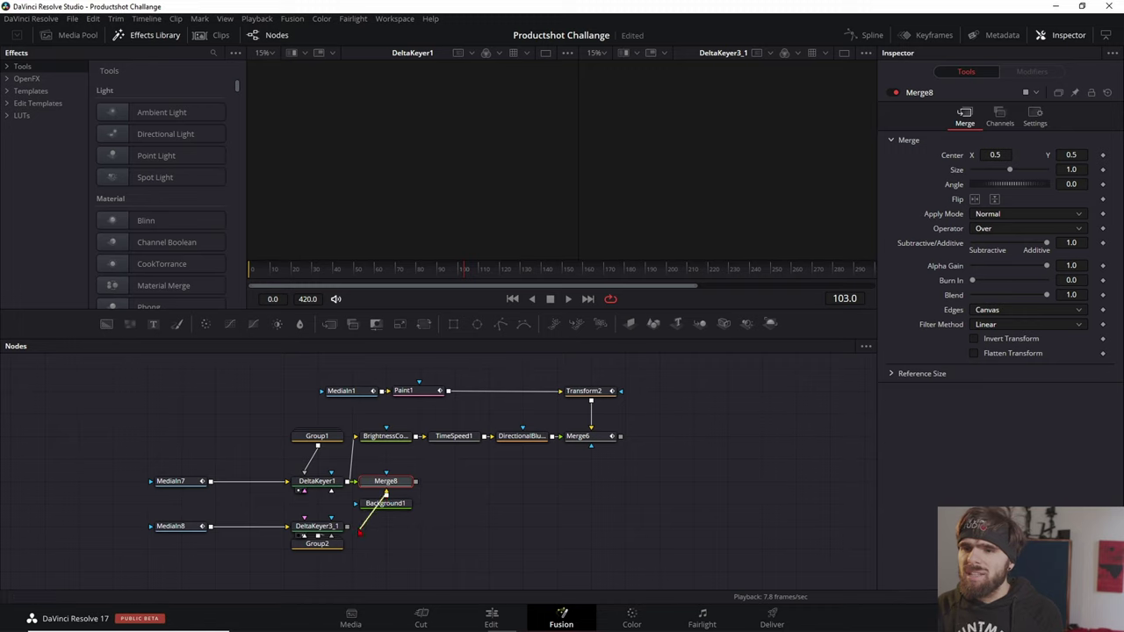
left_click_drag(359, 533, 350, 528)
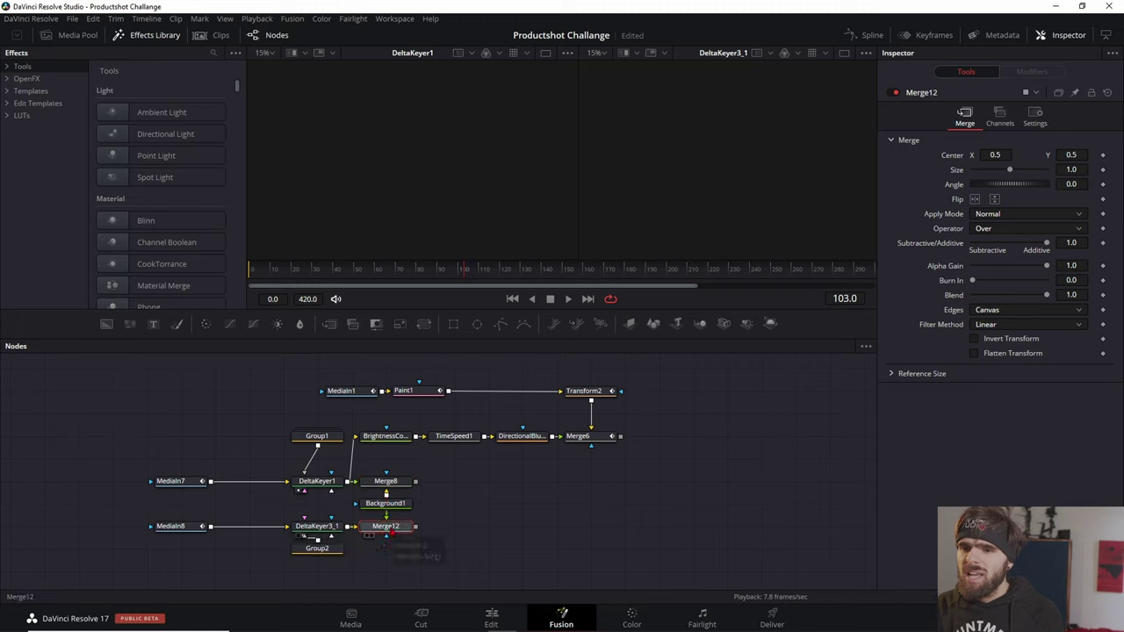
key("2")
scroll(431, 530, "up", 3)
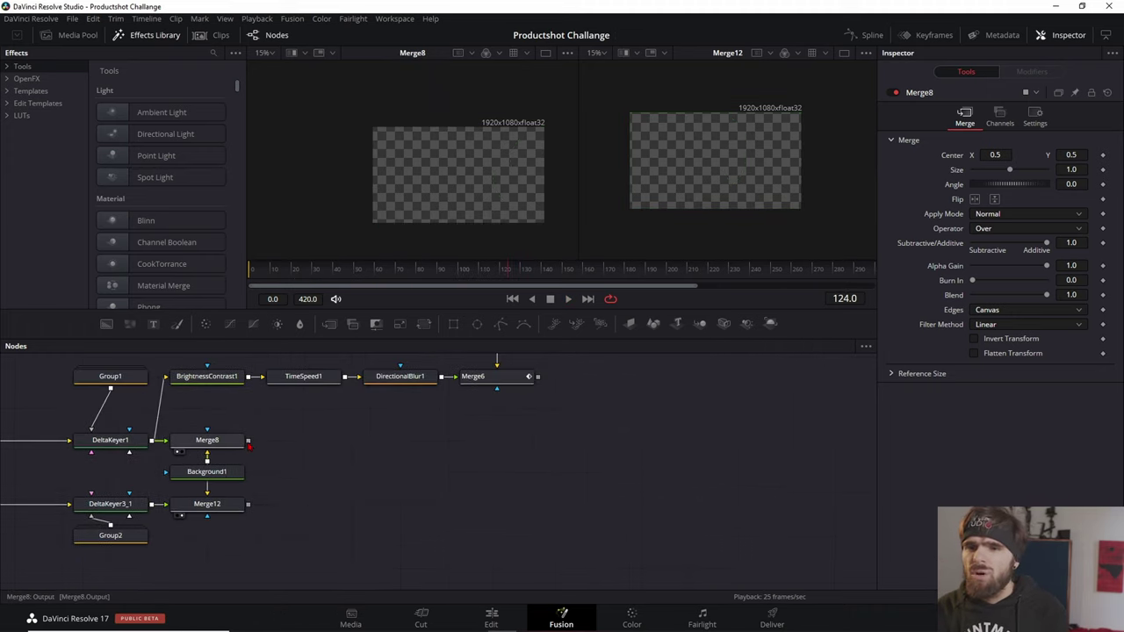
Combine Merge8 and Merge12 in a new Merge13 and play the result.
mouse_move(261, 504)
left_mouse_down()
mouse_move(249, 504)
mouse_move(378, 504)
left_mouse_up()
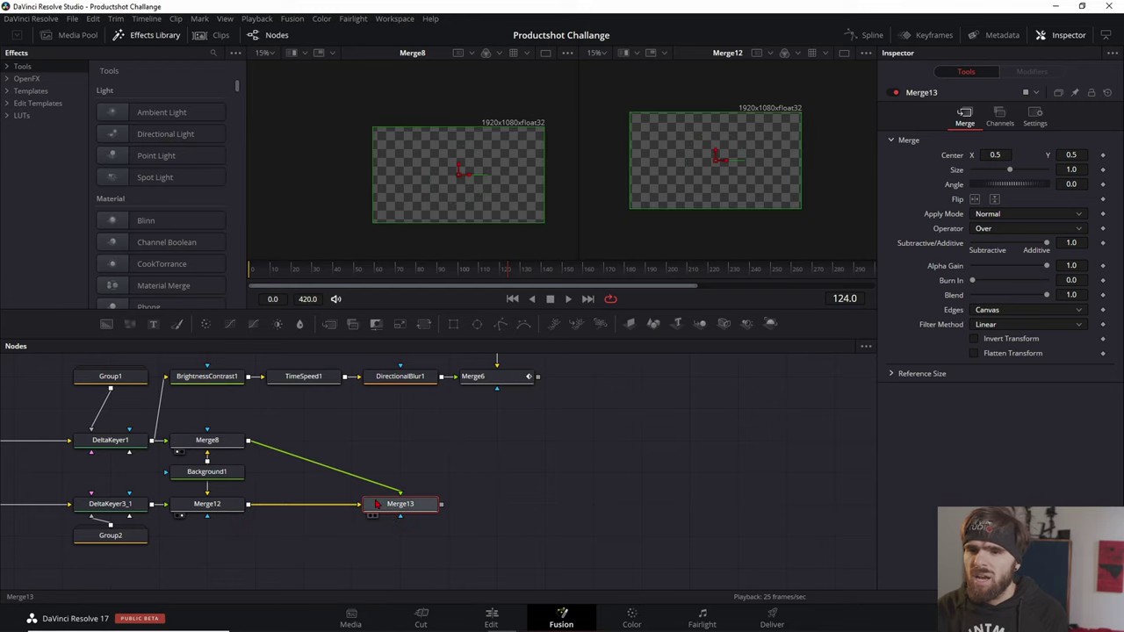
left_click(333, 470, "alt")
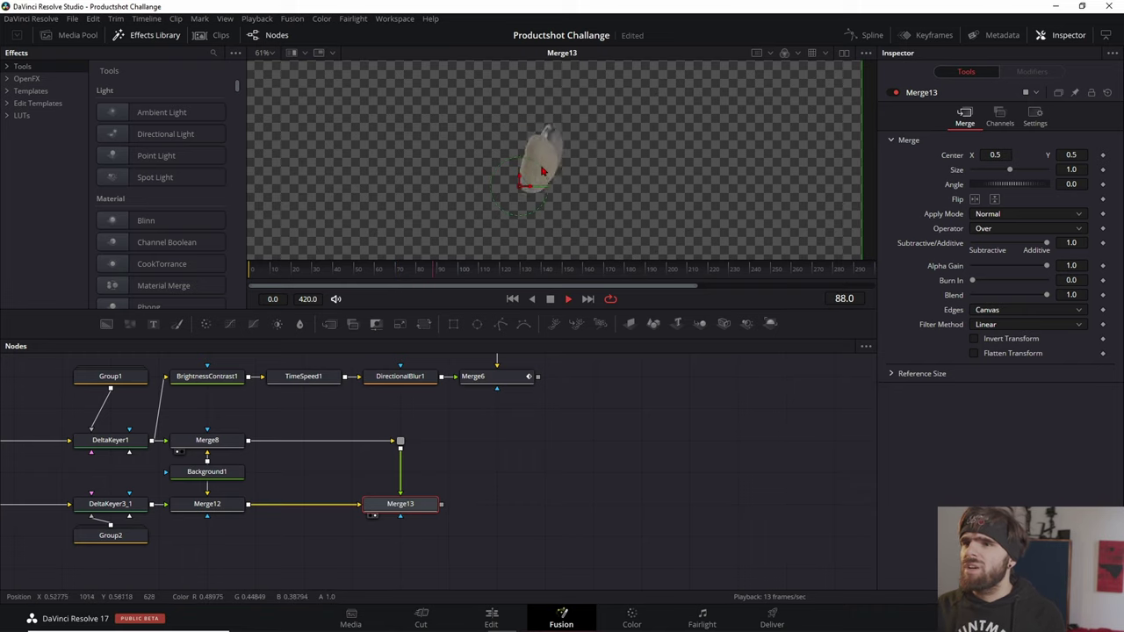
key("space")
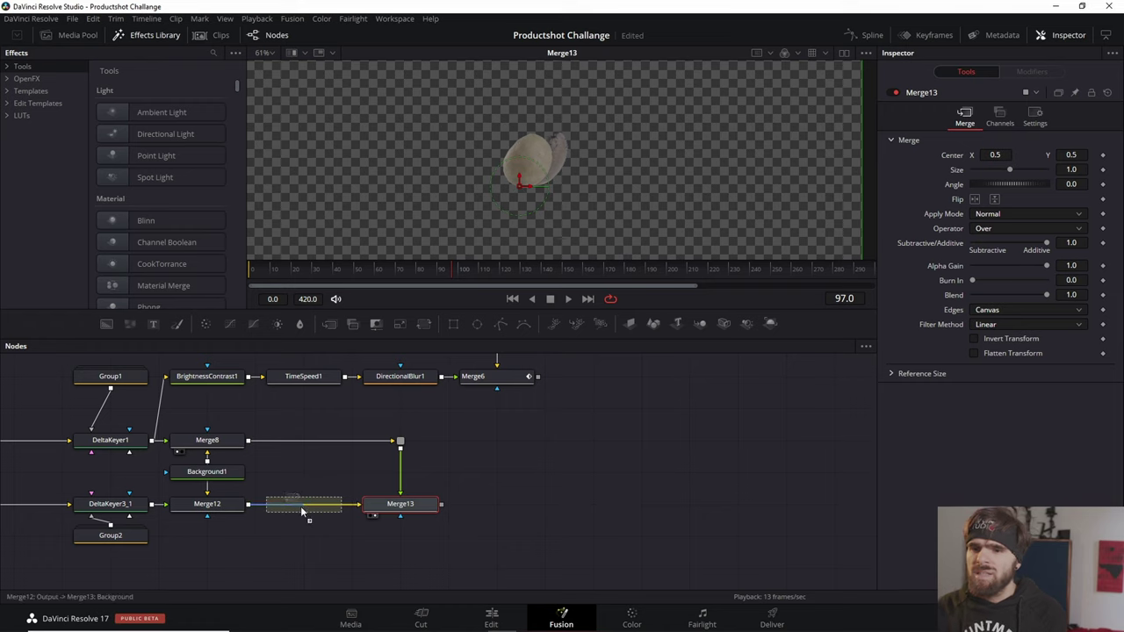
Insert a Transform after Merge12, keyframe its centre moving the shell up-left, and save.
left_click_drag(298, 505, 301, 505)
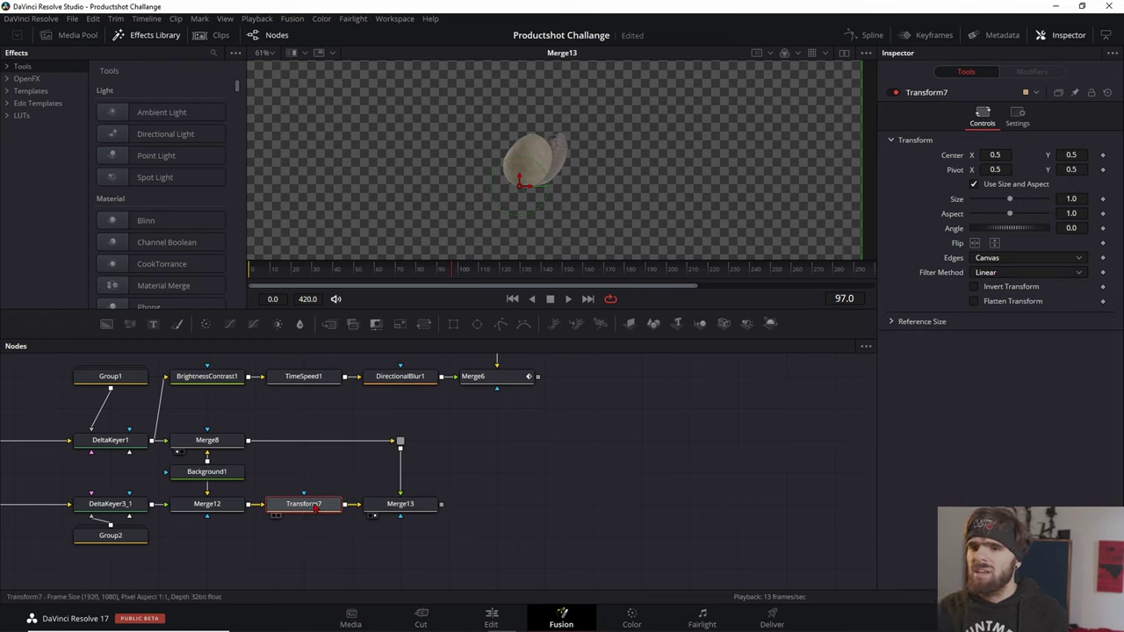
left_click_drag(519, 185, 504, 187)
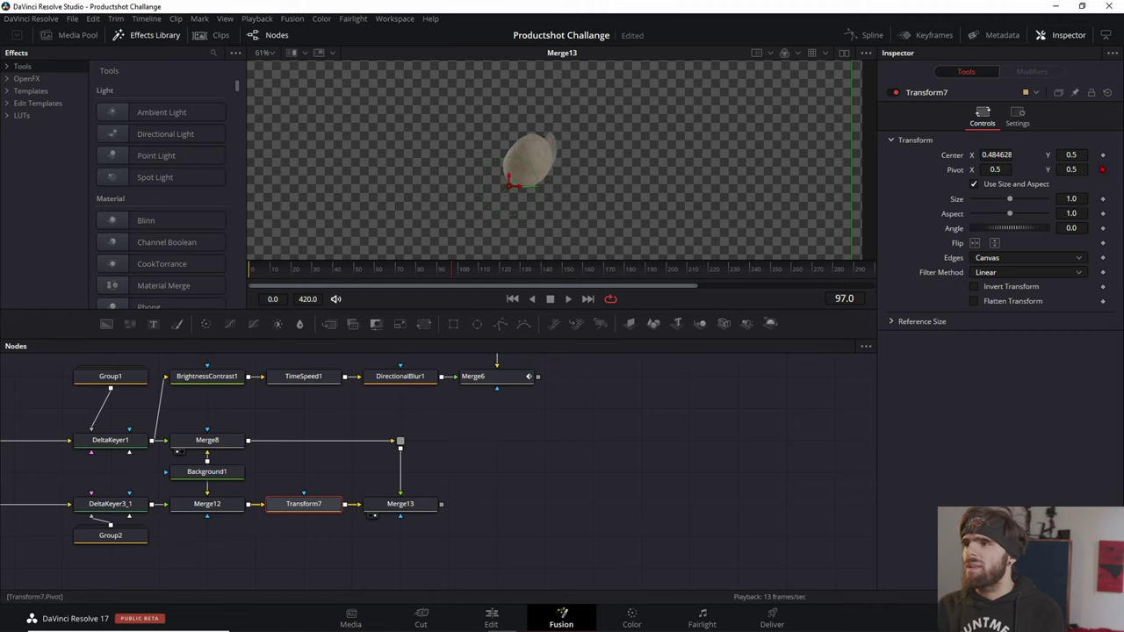
left_click(1102, 155)
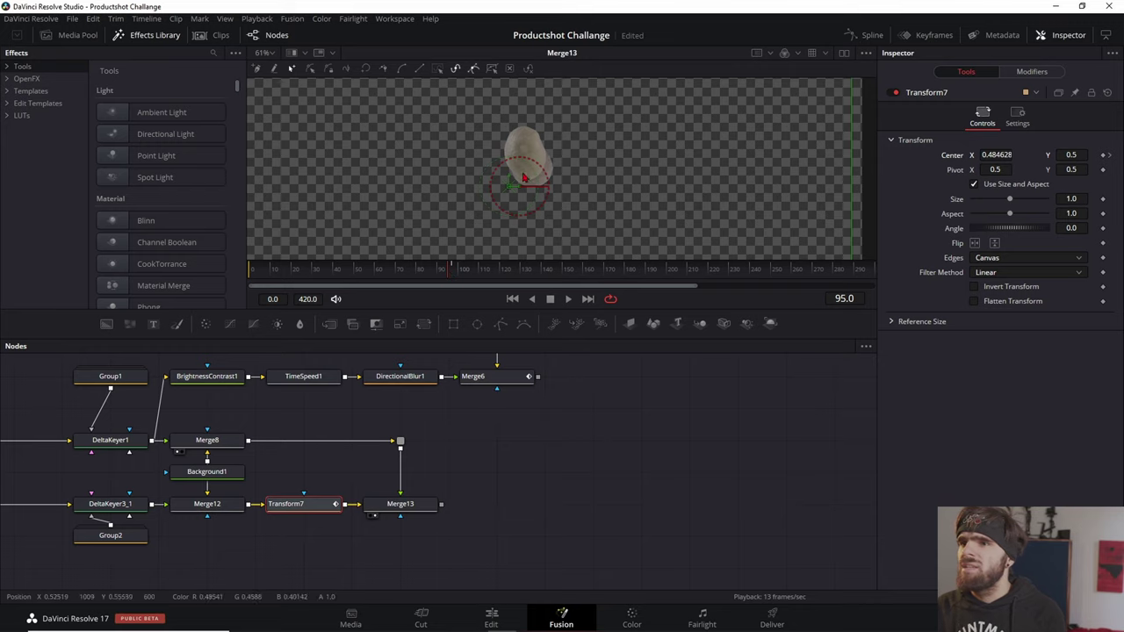
left_click_drag(509, 187, 507, 180)
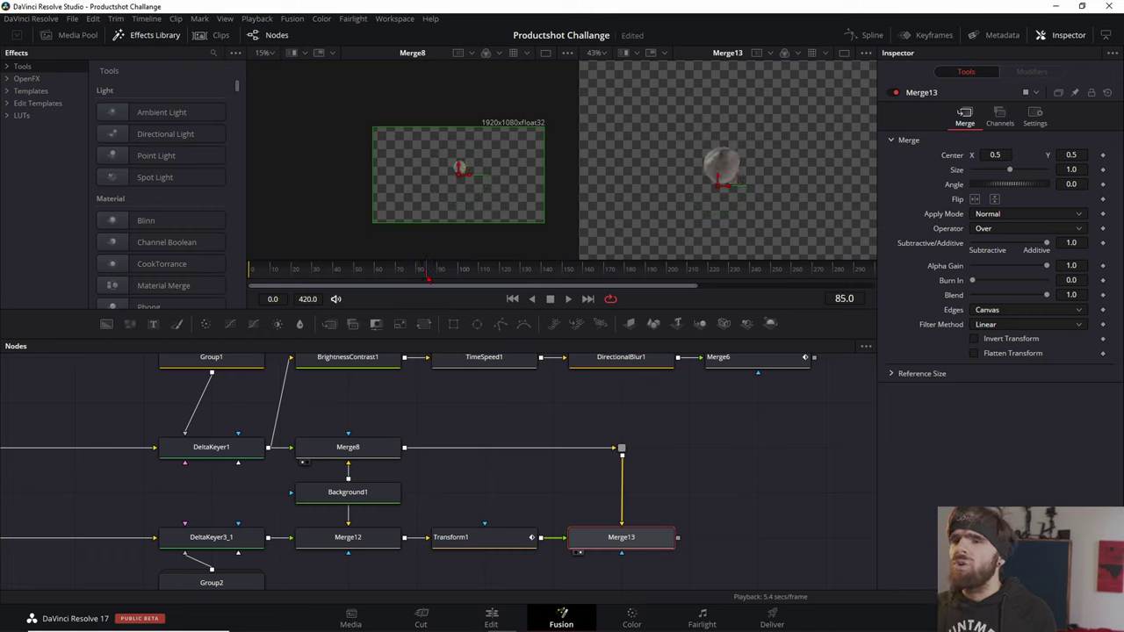
key("ctrl+s")
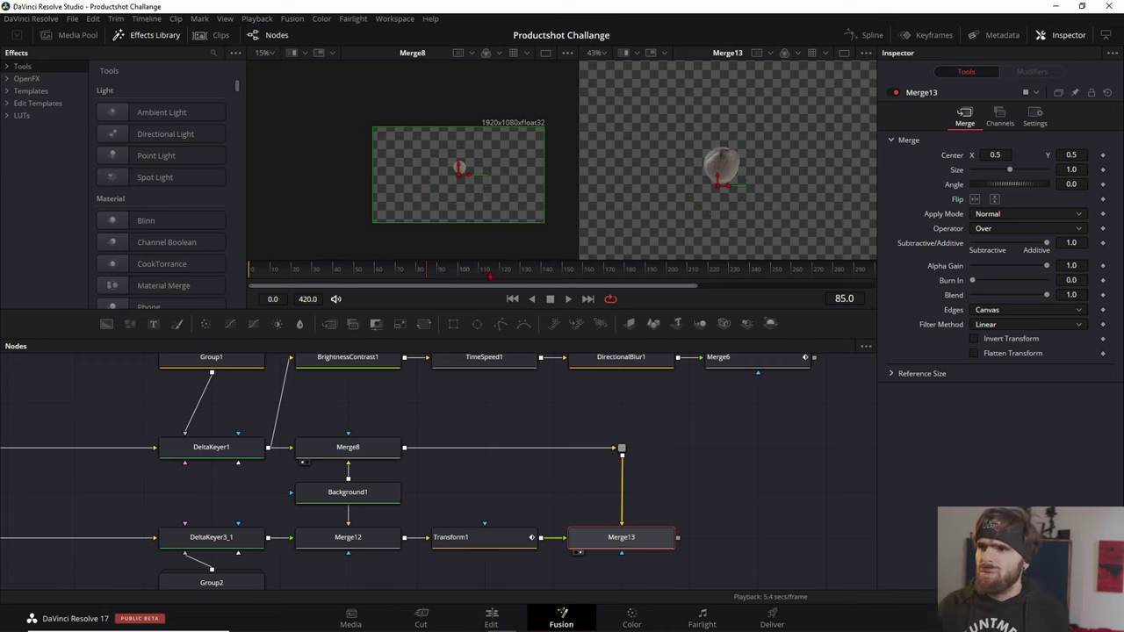
scroll(549, 448, "up", 1)
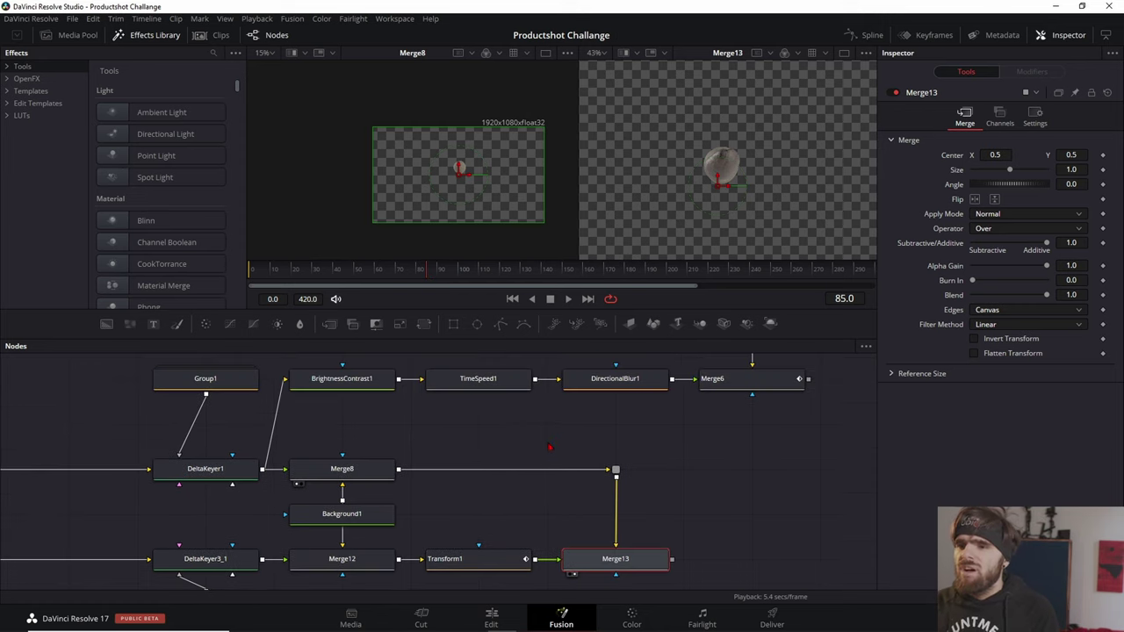
Add a Grid Warp node and insert it between Merge8 and Merge13.
left_click(492, 425)
key("shift+space")
type("grid")
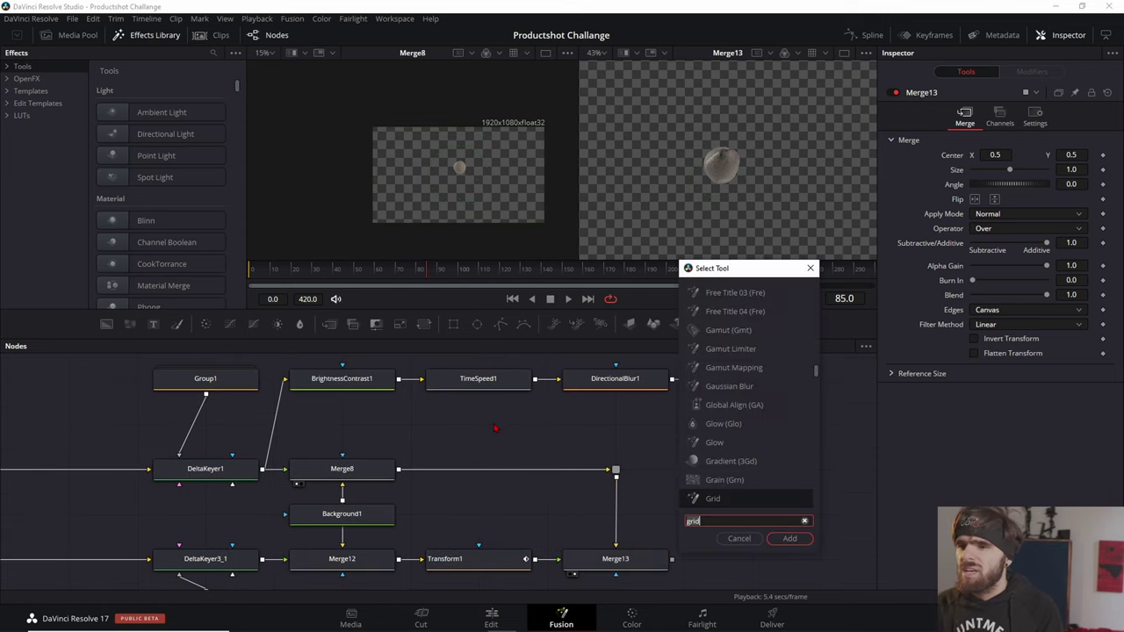
key("Down")
key("Return")
left_click_drag(485, 429, 499, 469)
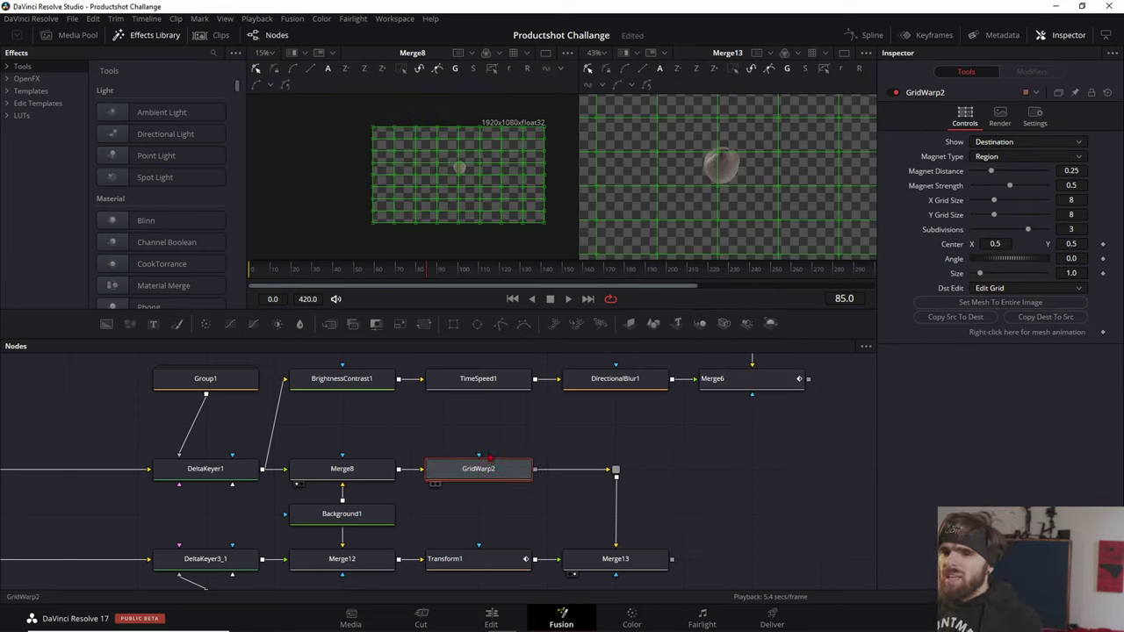
left_click_drag(489, 457, 489, 459)
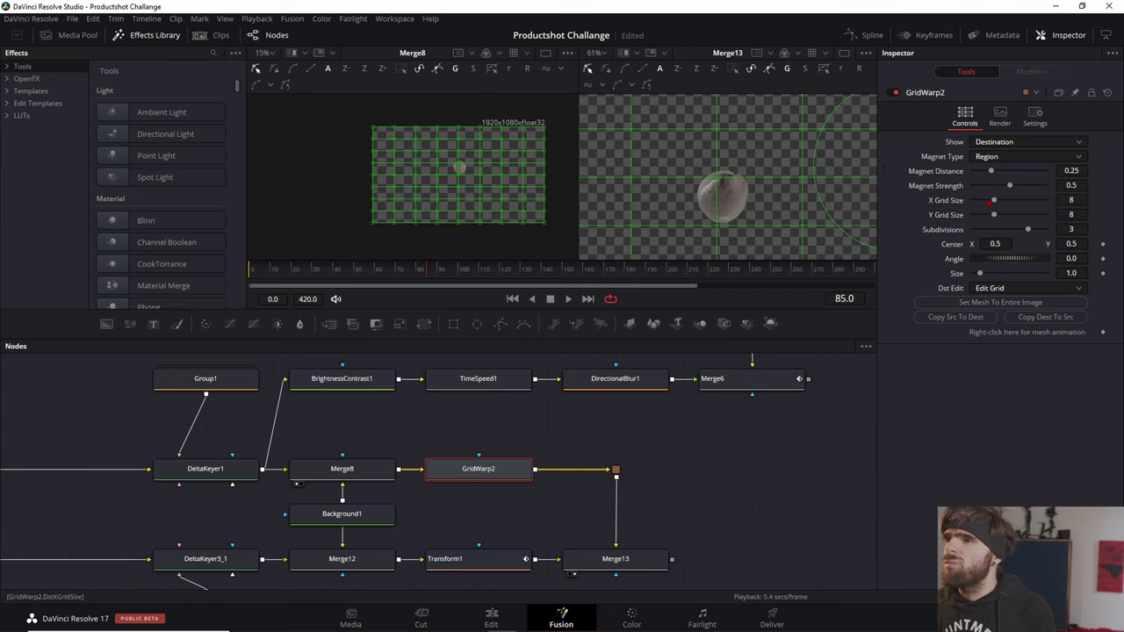
Set the grid size to 13, Magnet Distance to 0.11, and bend the shell's mesh.
left_click_drag(994, 201, 1009, 215)
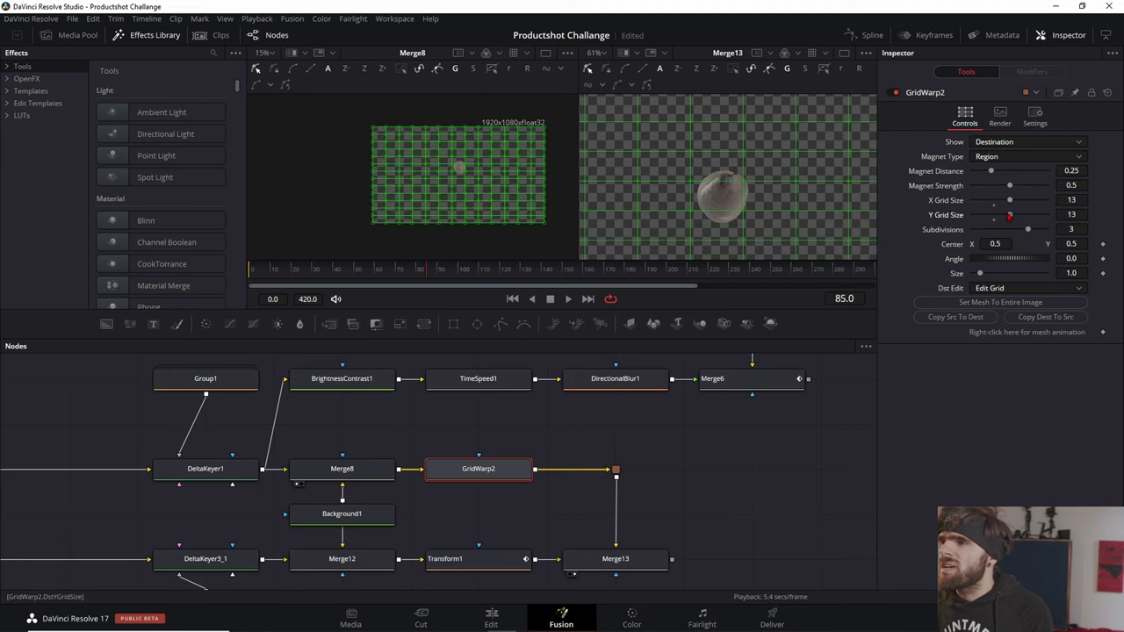
left_click_drag(984, 172, 980, 171)
left_click(694, 161)
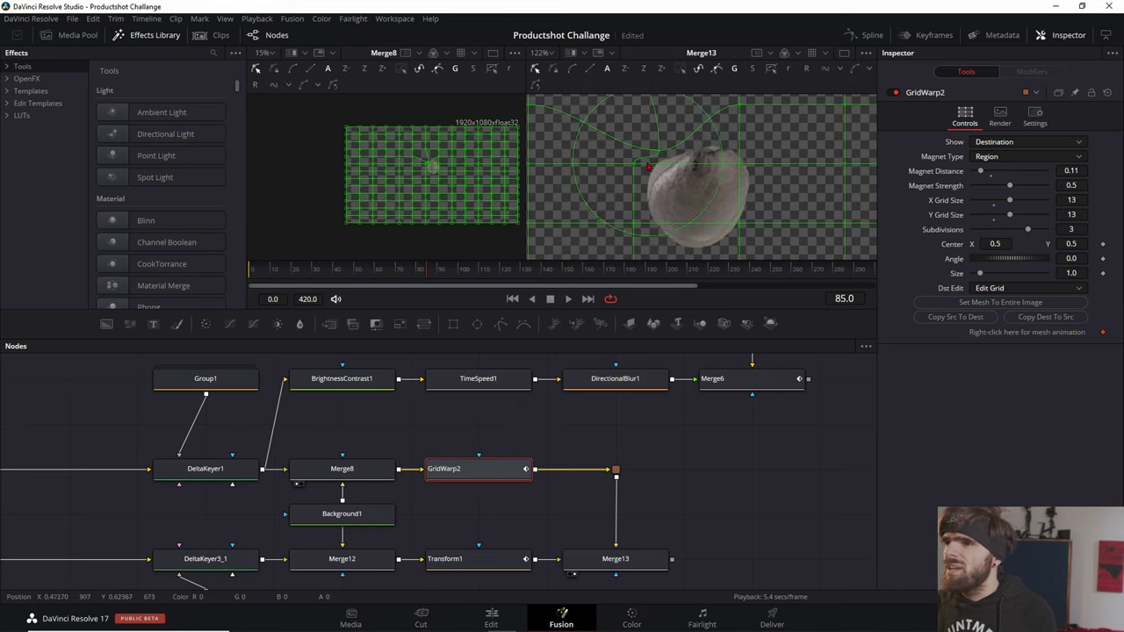
left_click_drag(667, 202, 648, 176)
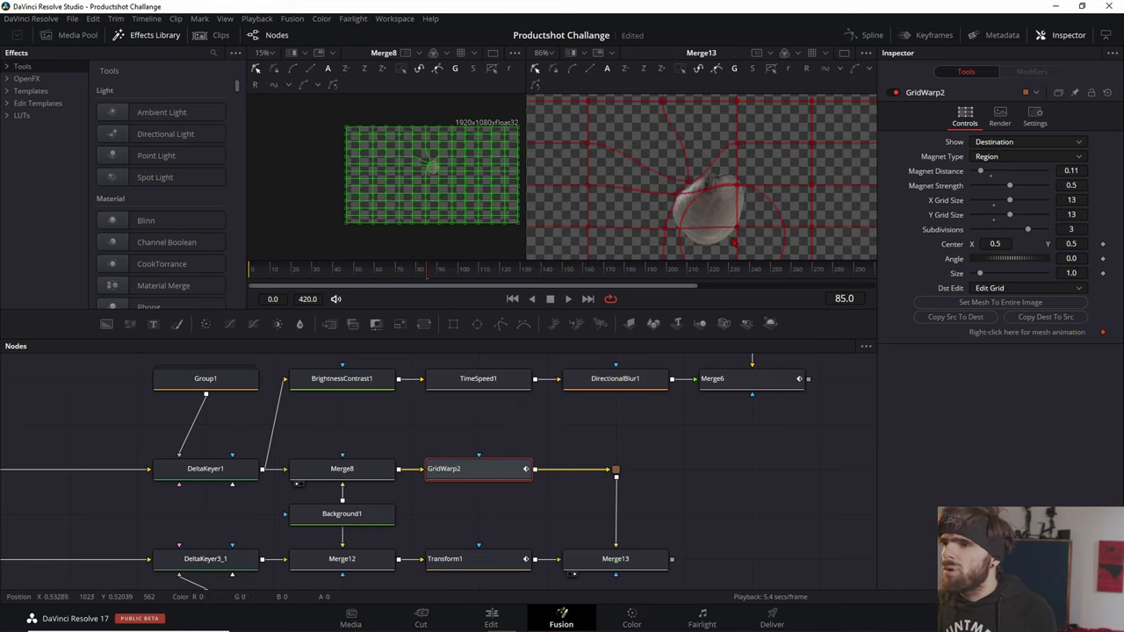
scroll(715, 195, "down", 2)
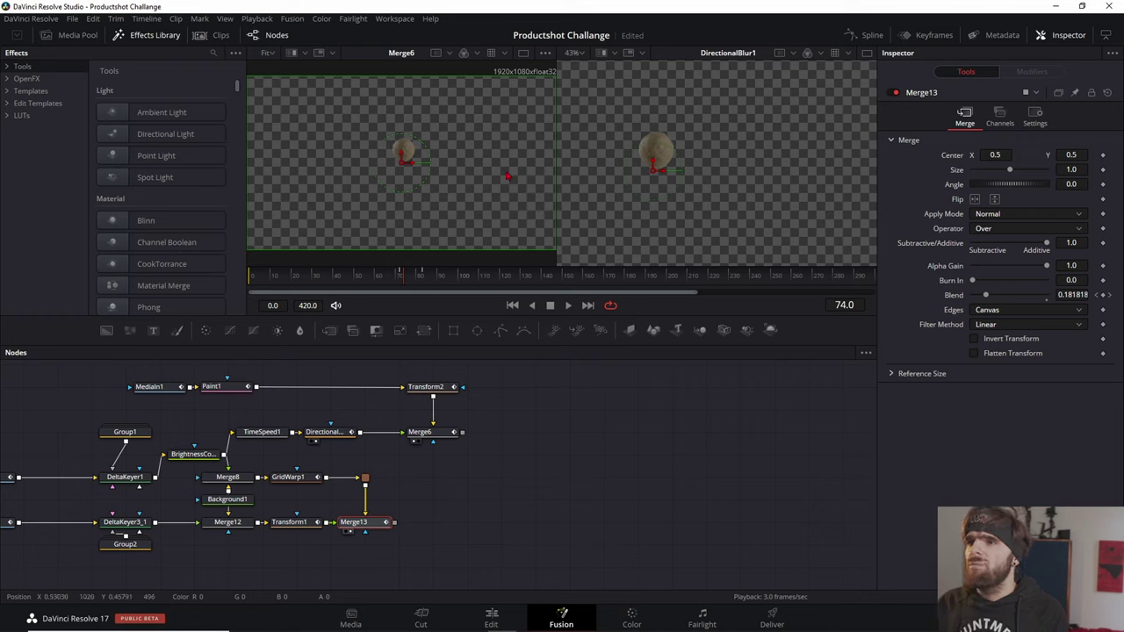
Stop at frame 60 and merge Merge6 with Merge13 as Merge7, shown in the right viewer.
left_click(420, 432)
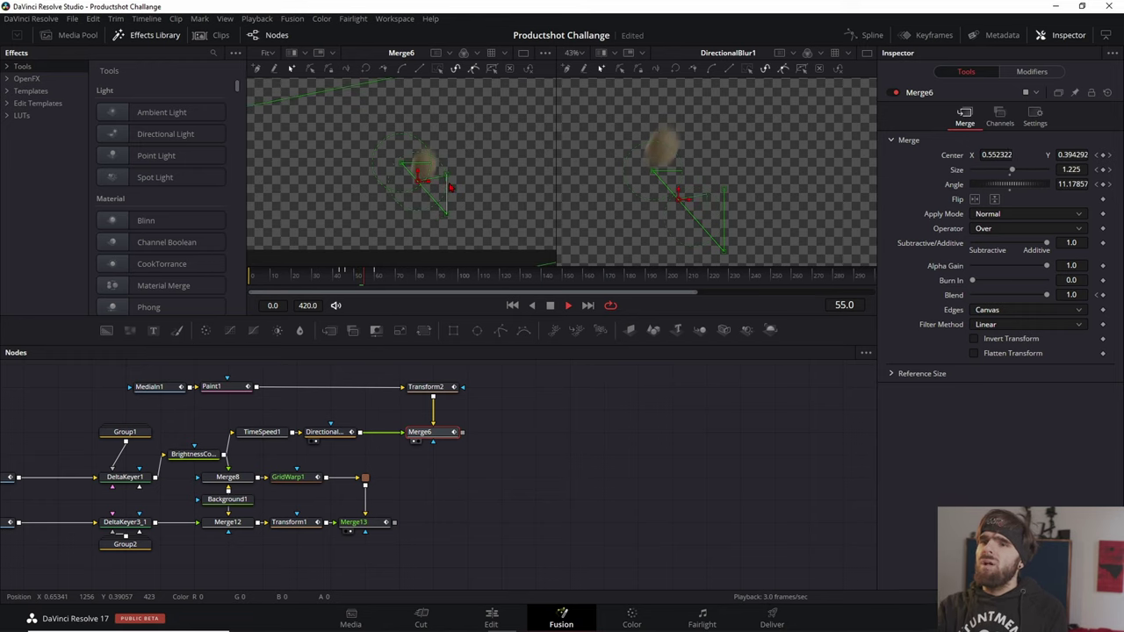
key("space")
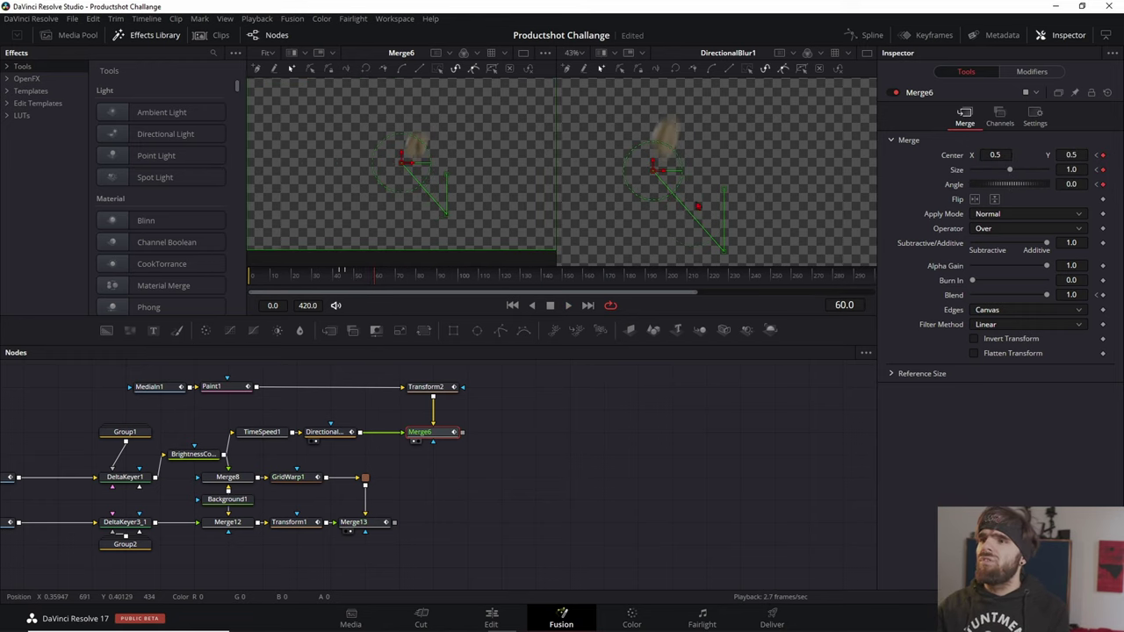
left_click_drag(393, 526, 411, 526)
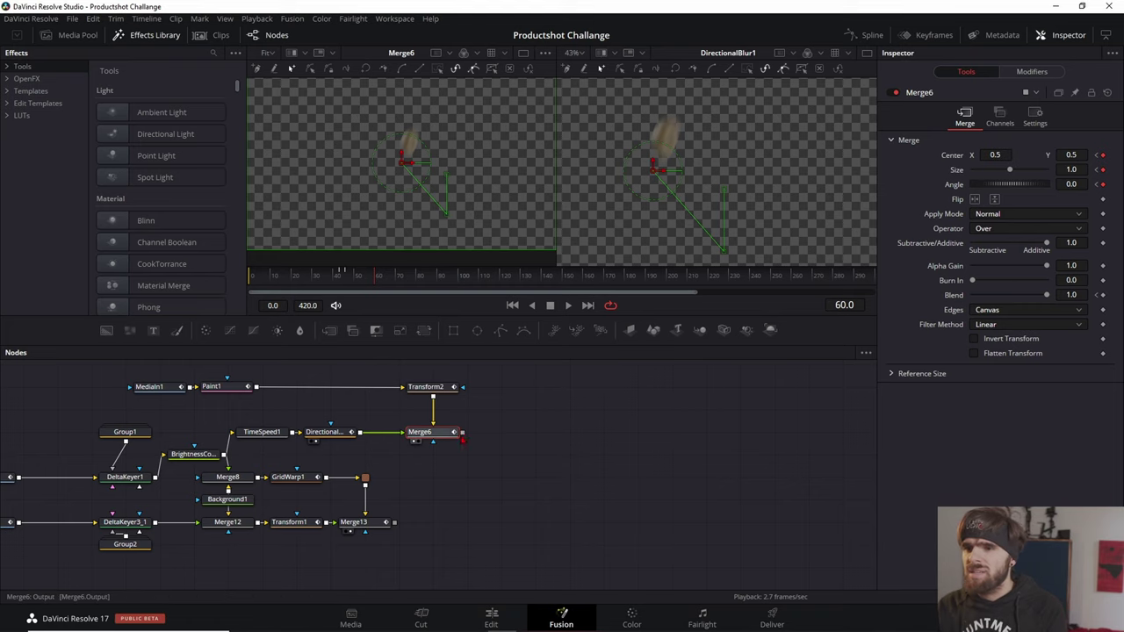
mouse_move(462, 432)
left_mouse_down()
mouse_move(397, 528)
mouse_move(414, 527)
left_mouse_up()
key("2")
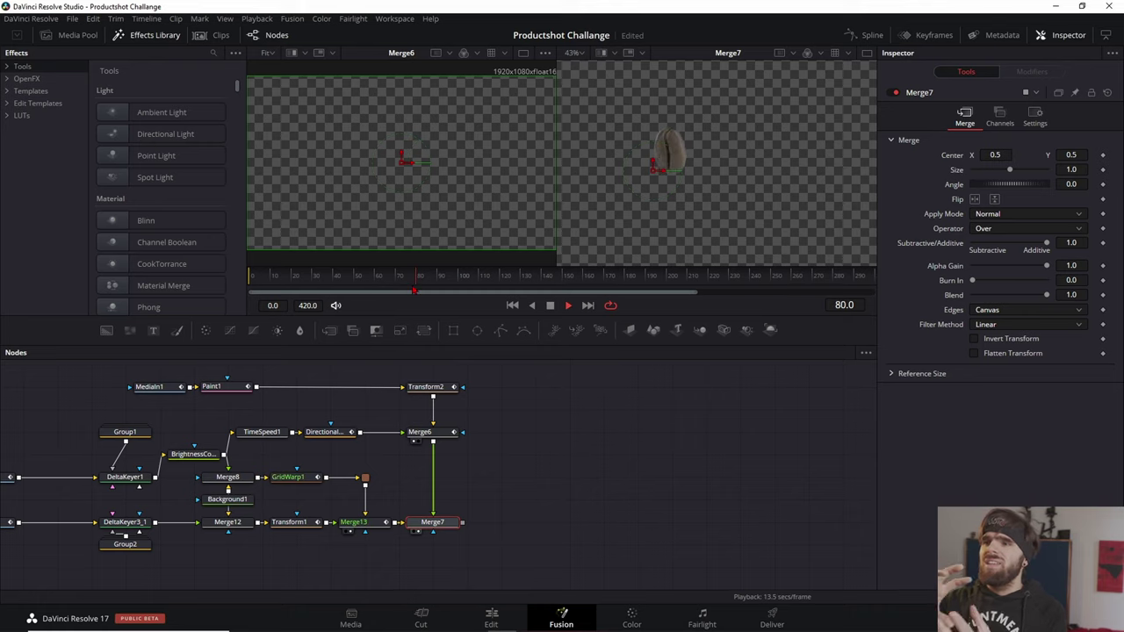
Stop playback and pan the node graph to reveal the lower branches beside Merge7.
key("space")
left_click_drag(439, 573, 569, 499)
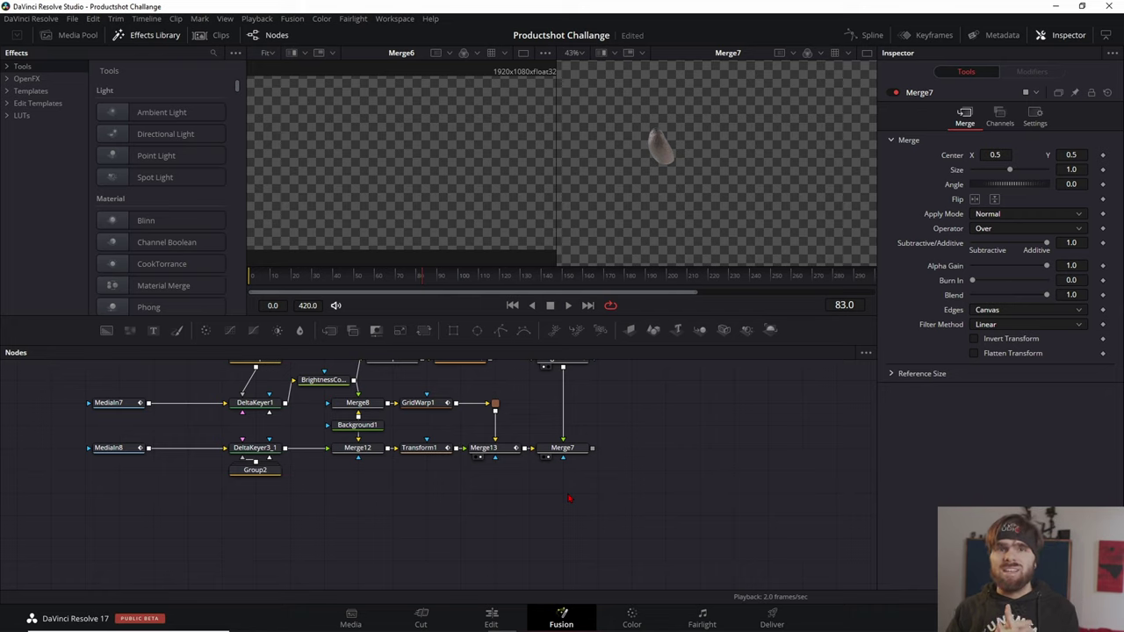
scroll(570, 499, "up", 2)
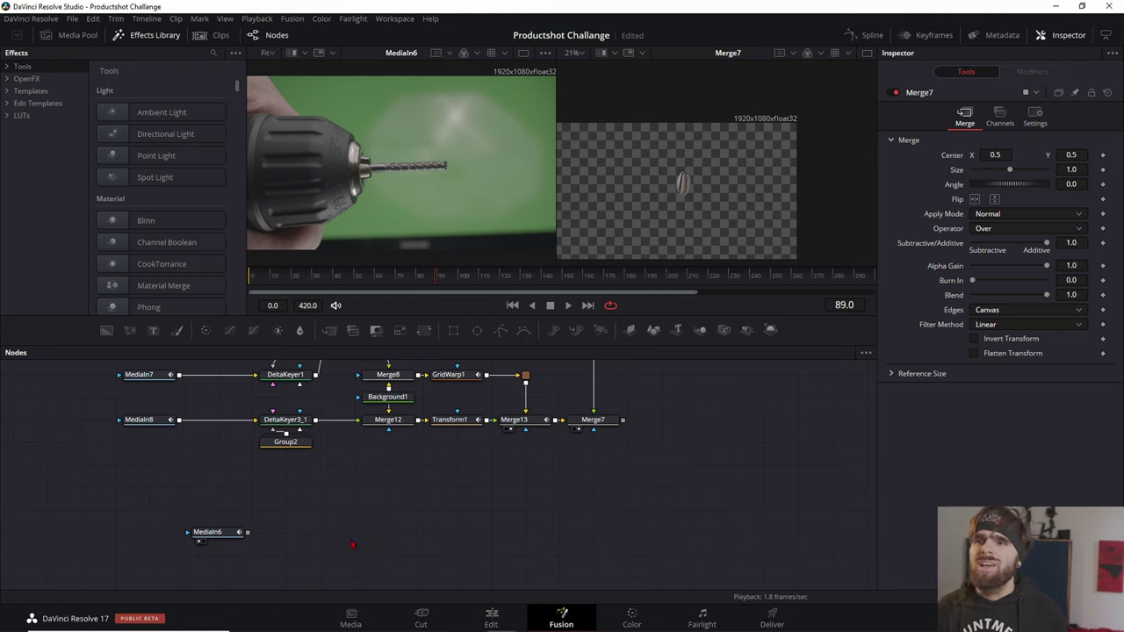
Add a Delta Keyer (DeltaKeyer2) and feed MediaIn6's drill clip into it.
key("shift+space")
type("delt")
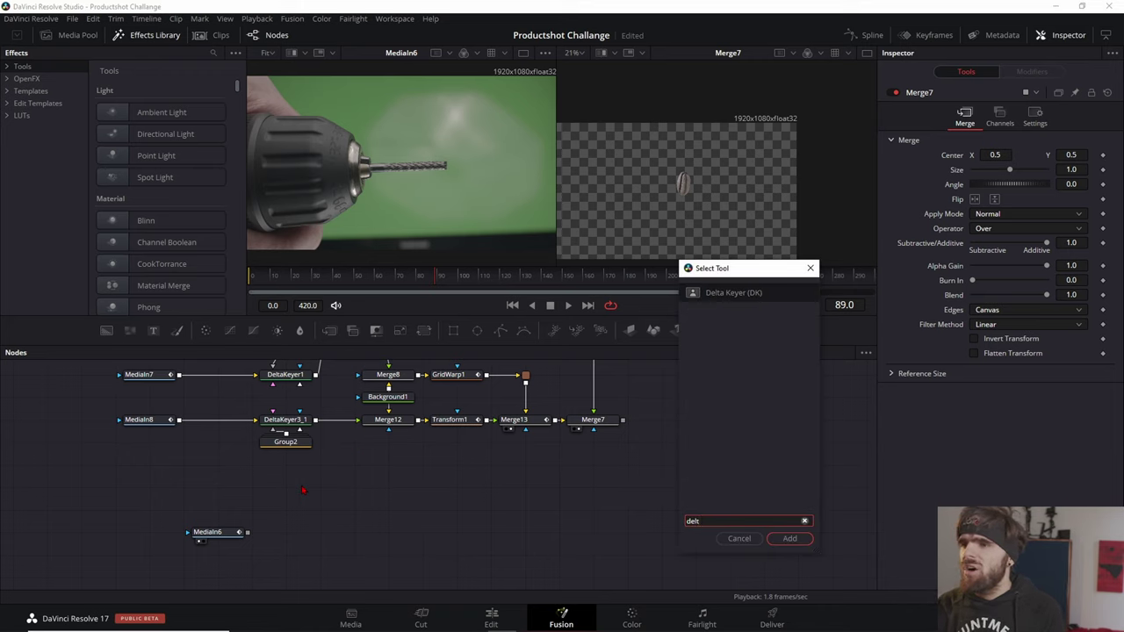
key("Return")
left_click(139, 420)
key("1")
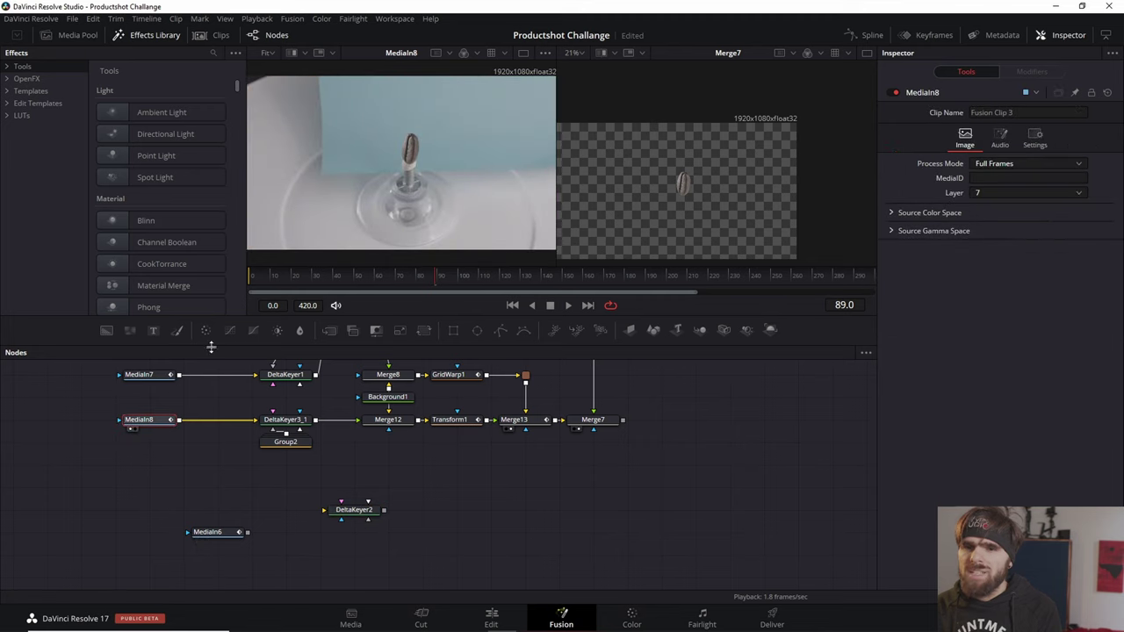
left_click_drag(356, 511, 322, 533)
left_click_drag(248, 533, 309, 533)
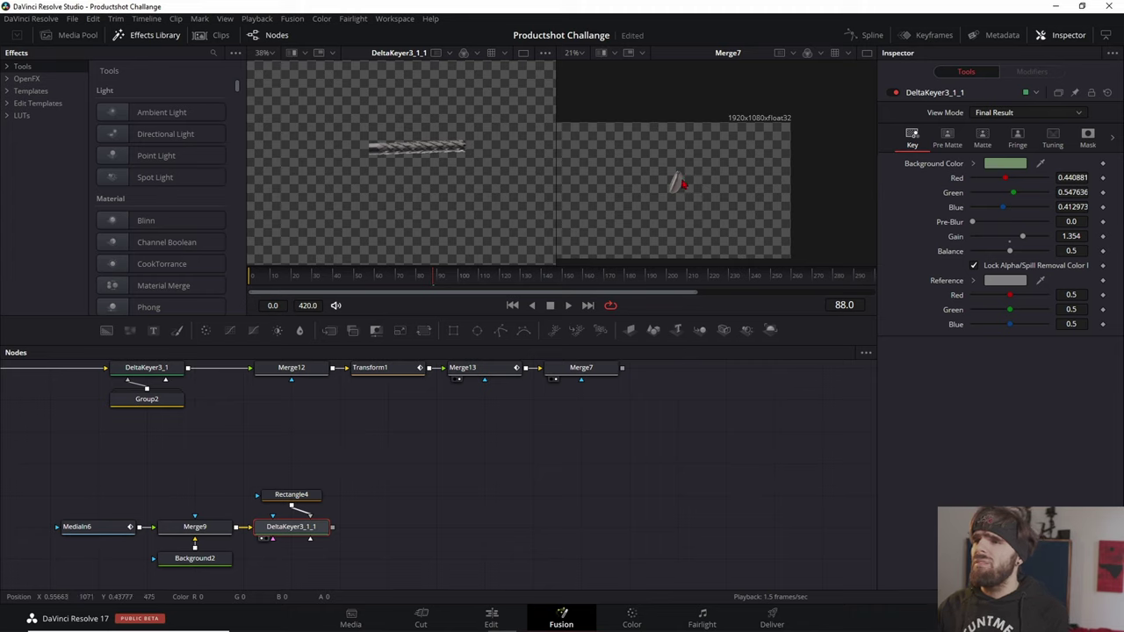
left_click_drag(525, 459, 436, 457)
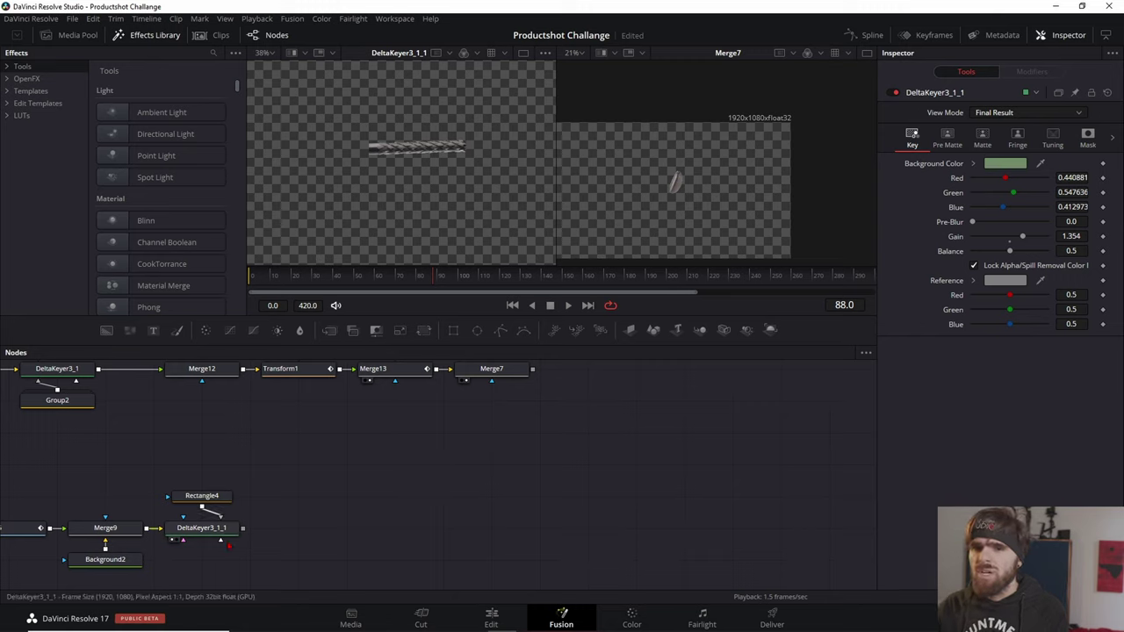
Add Transform7 after DeltaKeyer3_1_1 using the xf search.
left_click(201, 527)
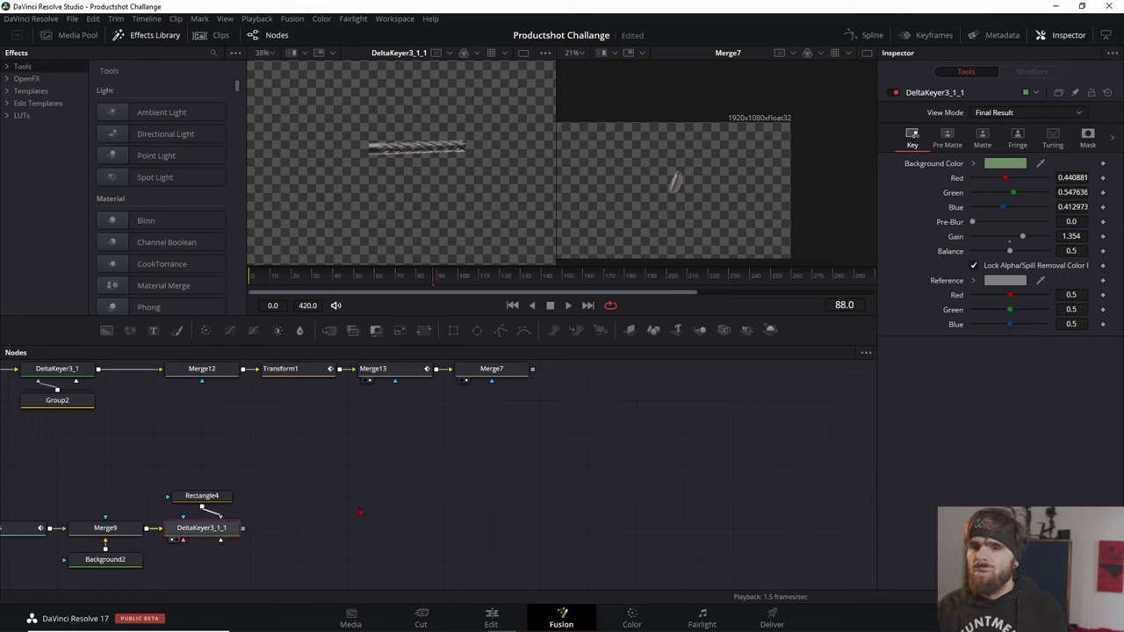
key("shift+space")
type("xf")
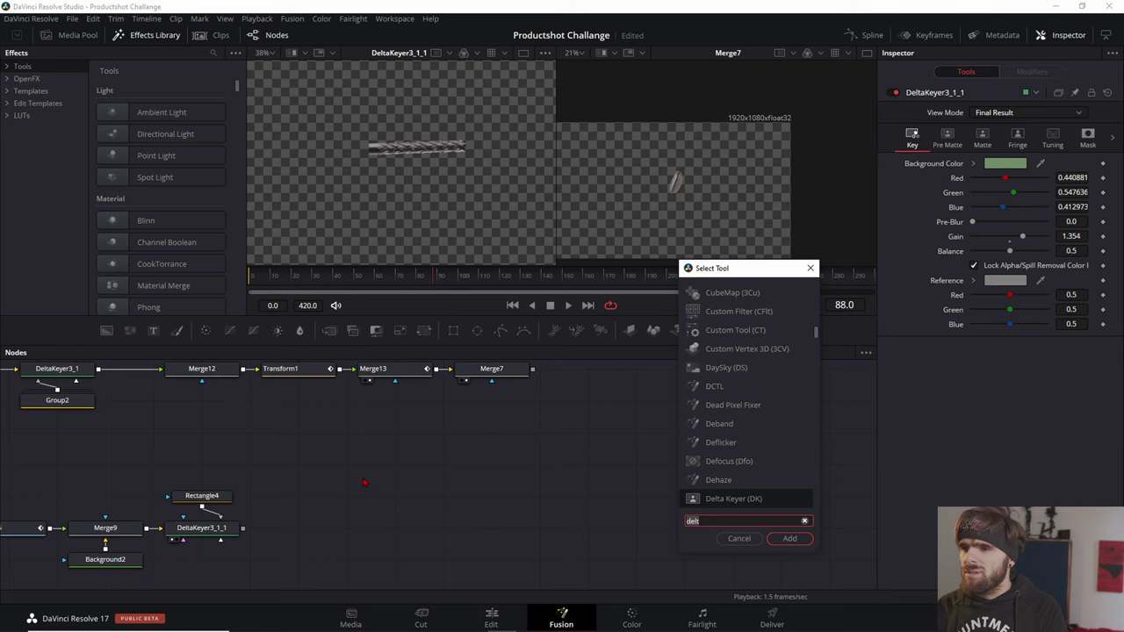
key("Return")
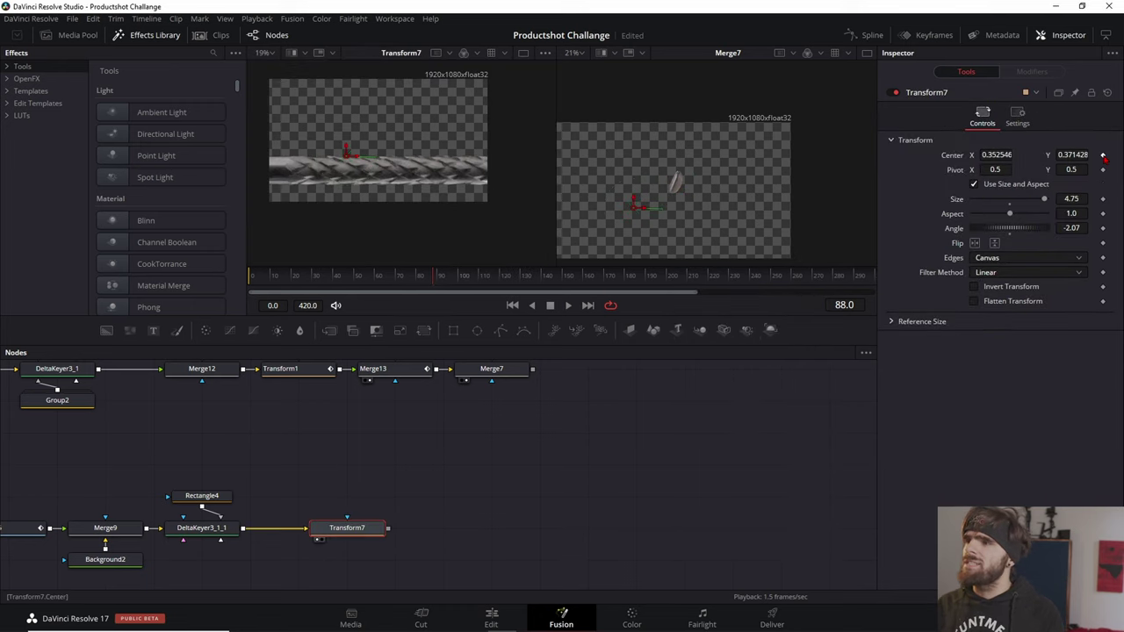
Keyframe Transform7's Center to slide the drill bit up, then merge it onto Merge7 as Merge14.
left_click(1103, 155)
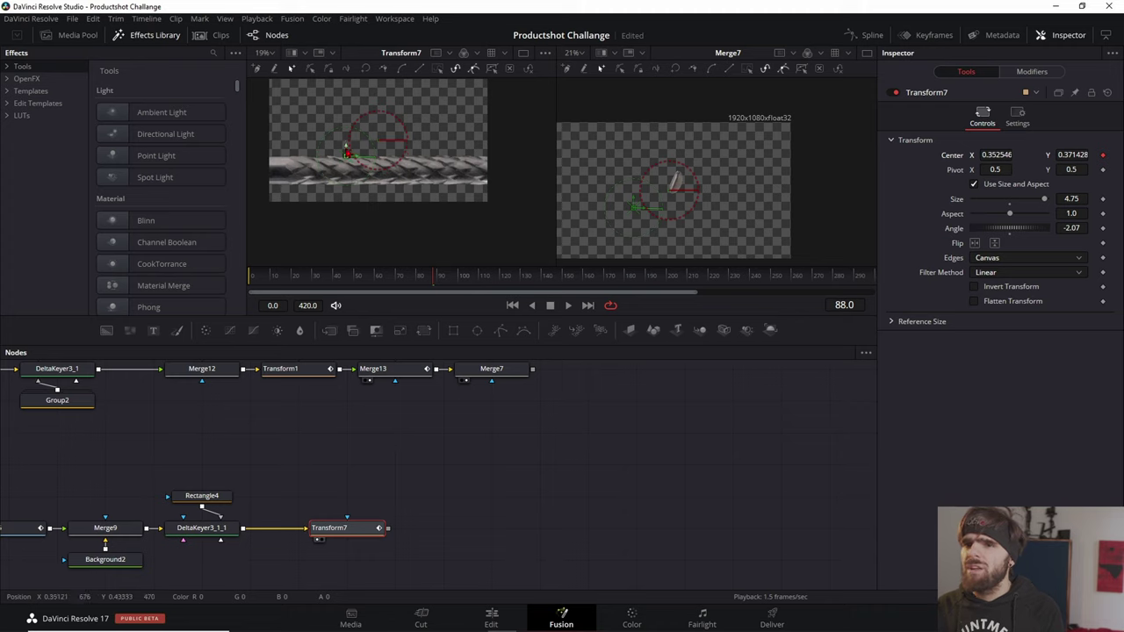
left_click_drag(346, 155, 346, 207)
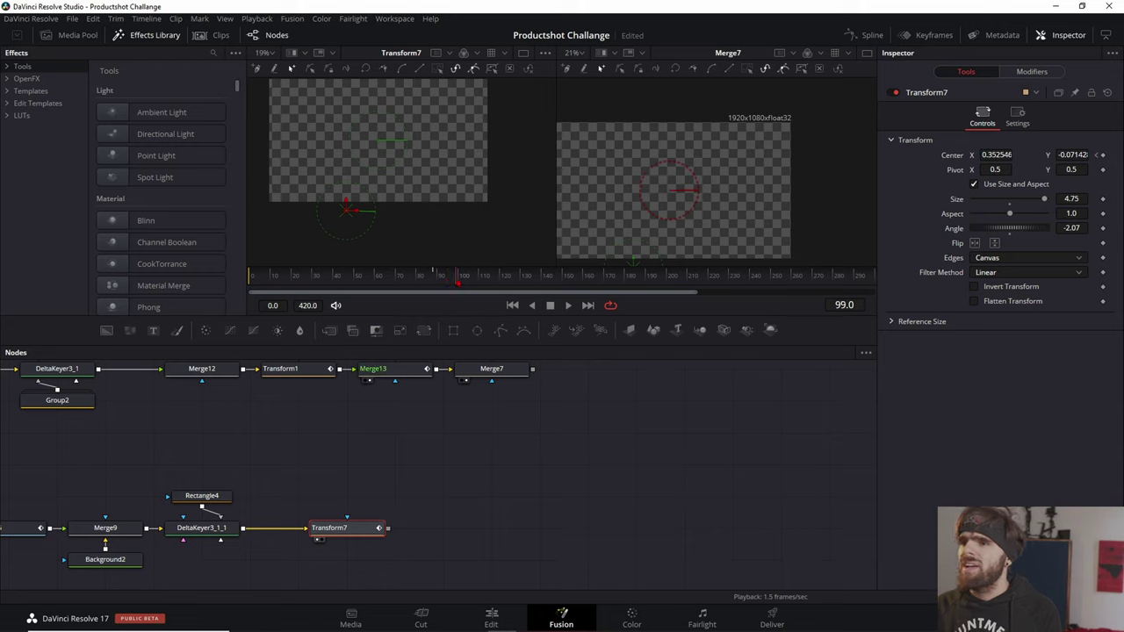
left_click_drag(346, 209, 345, 83)
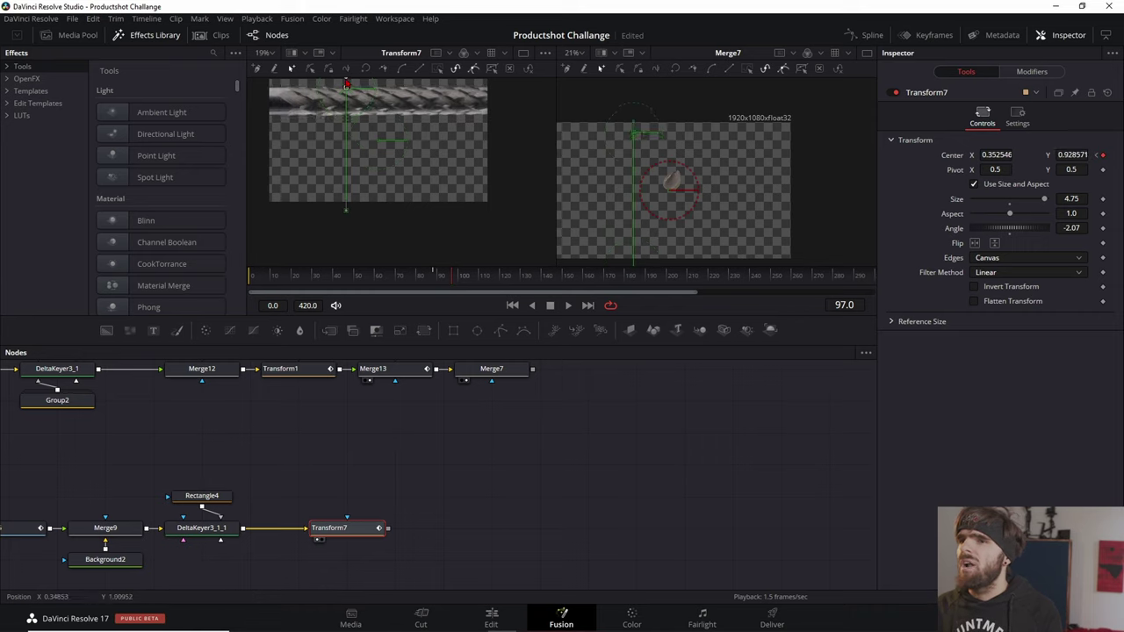
left_click_drag(387, 527, 532, 369)
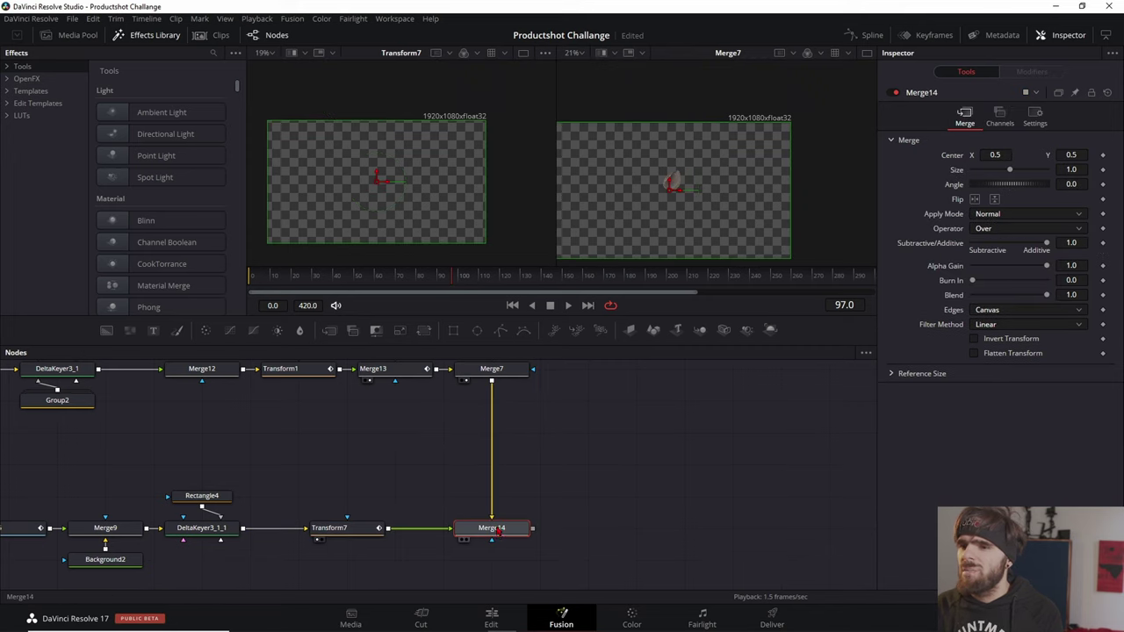
Preview the drill animation and step through frames 92–94 with Merge14 in view.
scroll(549, 474, "up", 2)
key("space")
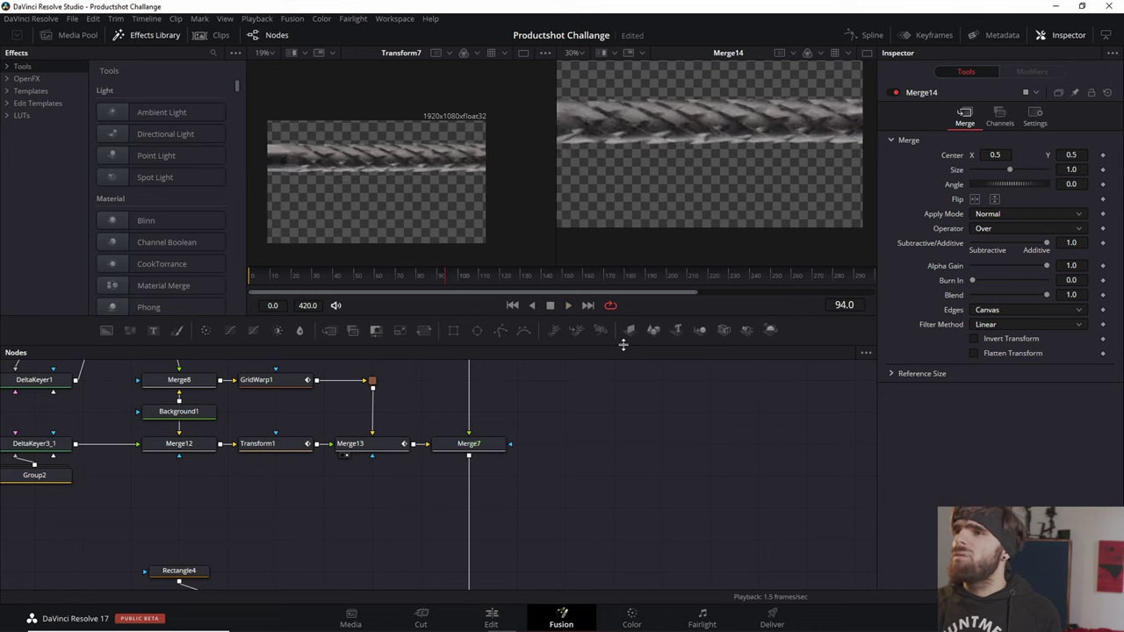
key("space")
key("Left")
key("Left")
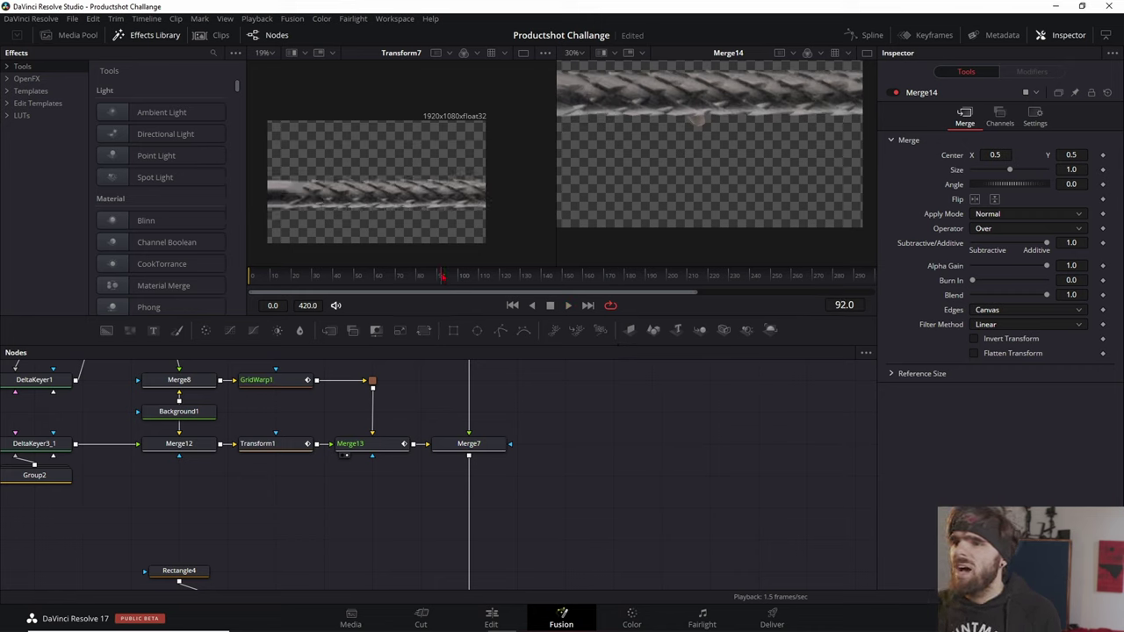
scroll(704, 146, "down", 2)
scroll(705, 146, "up", 2)
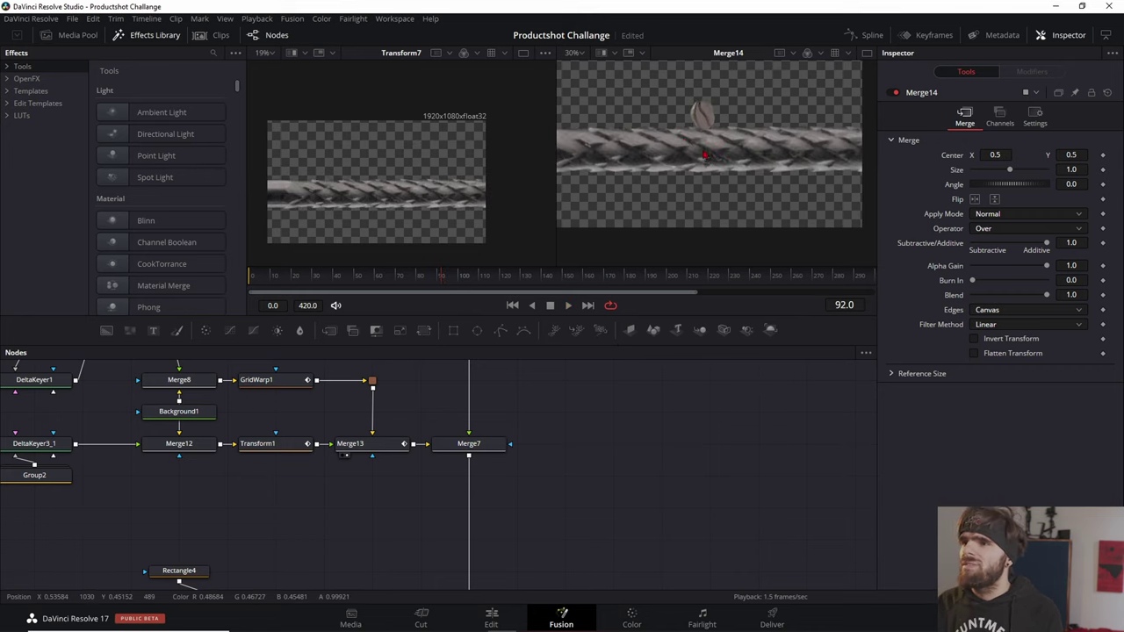
left_click_drag(540, 464, 618, 405)
key("Right")
key("Right")
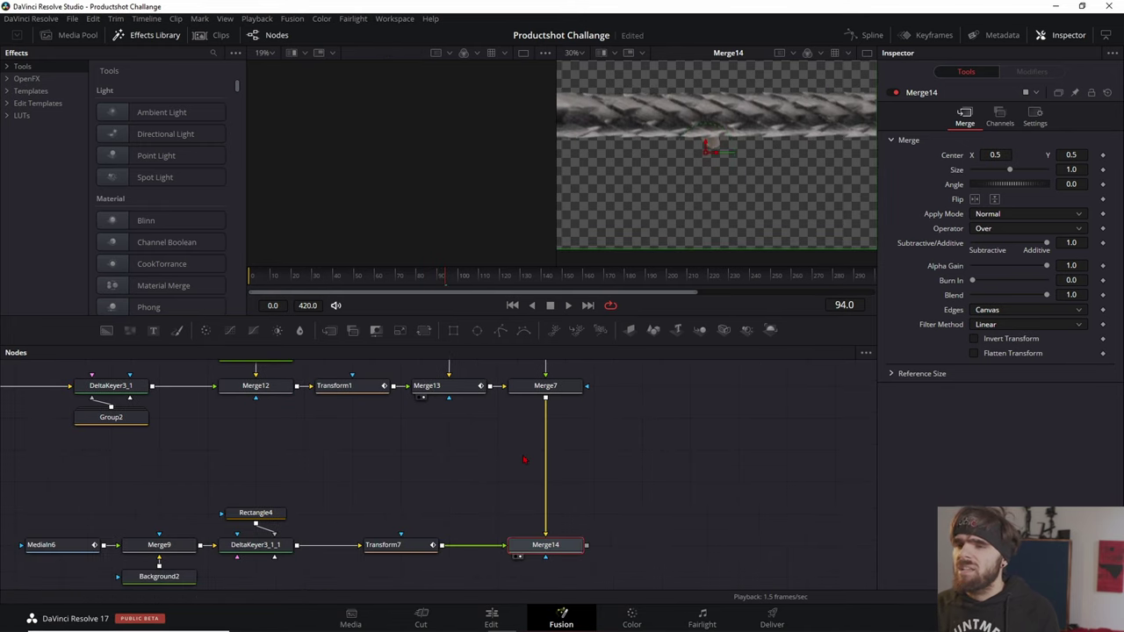
Insert Transform8 between Merge7 and Merge14 and keyframe its Size at frame 93.
key("shift+space")
type("xf")
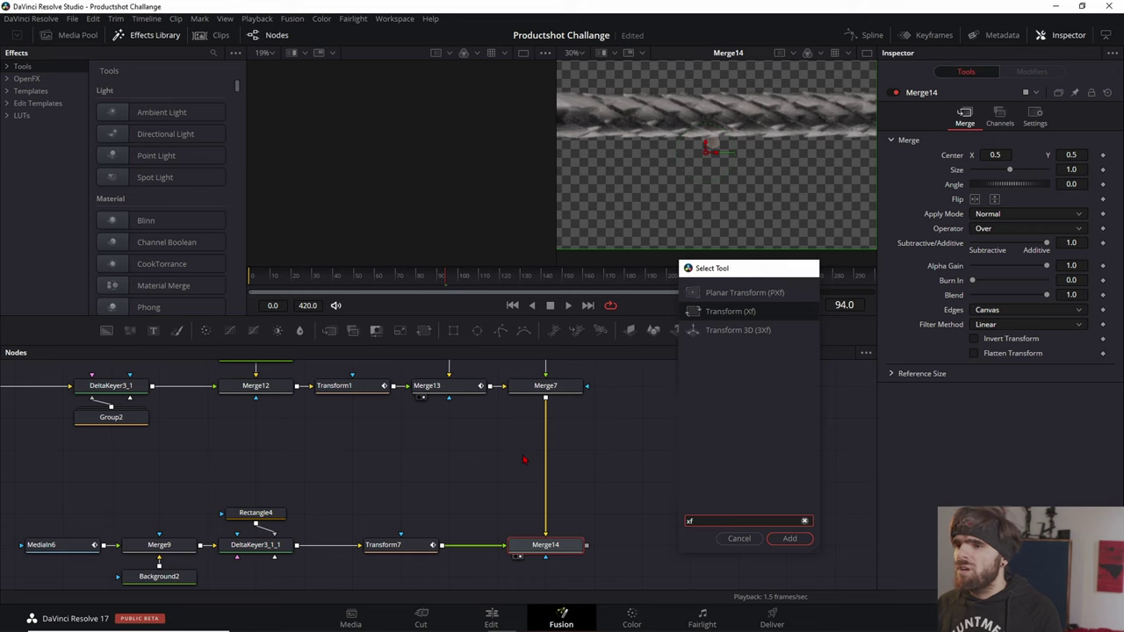
key("Return")
left_click_drag(648, 553, 560, 463)
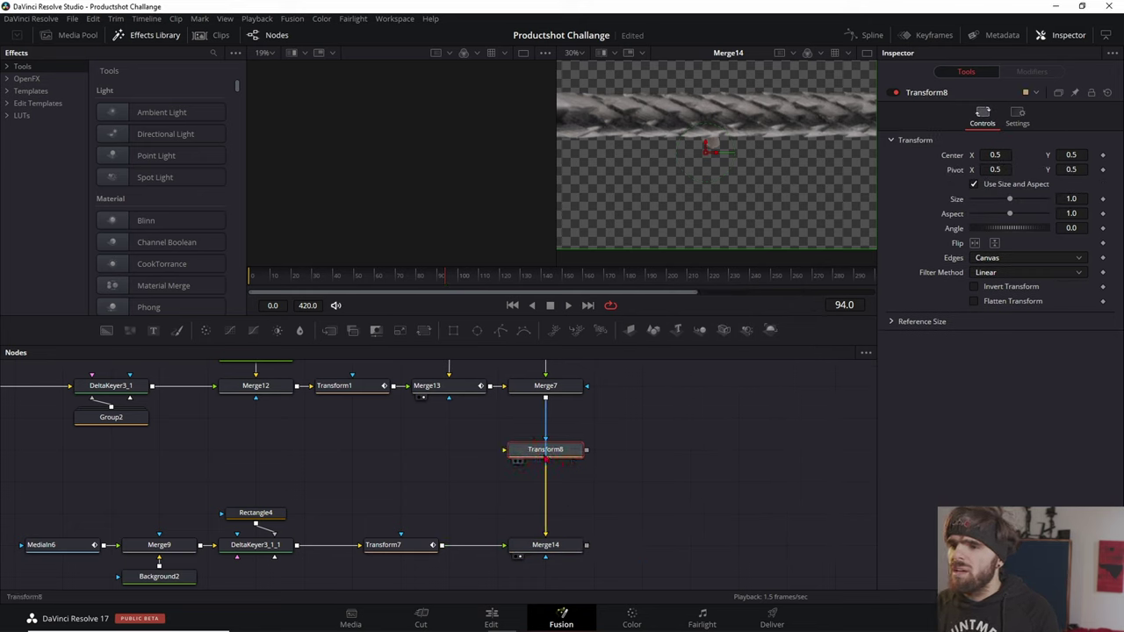
key("Left")
left_click(1103, 199)
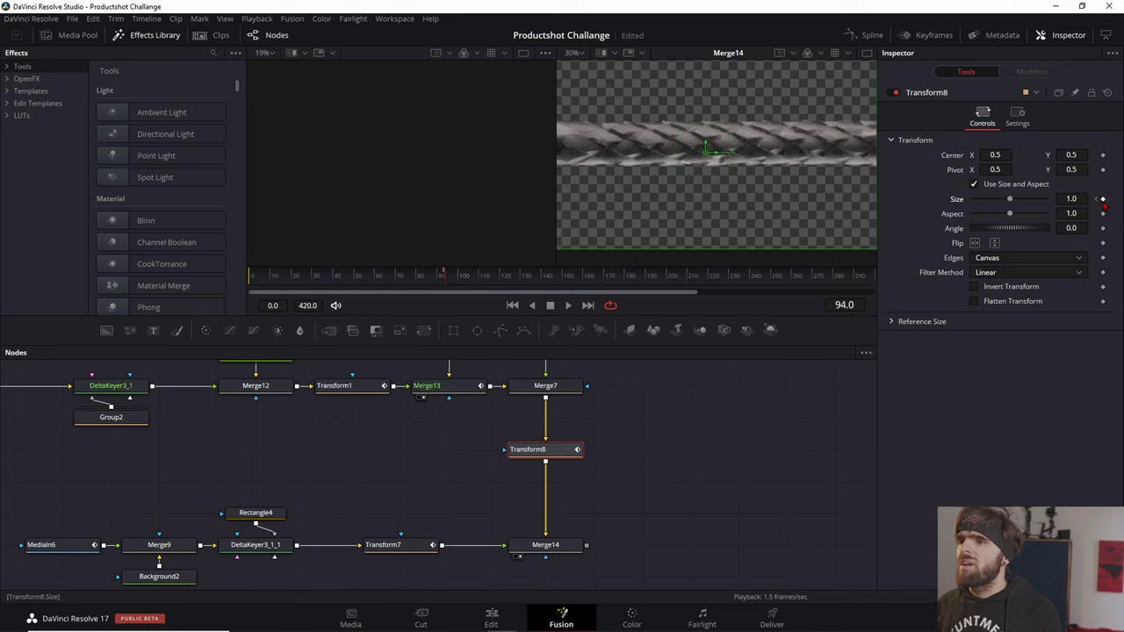
scroll(712, 150, "up", 3)
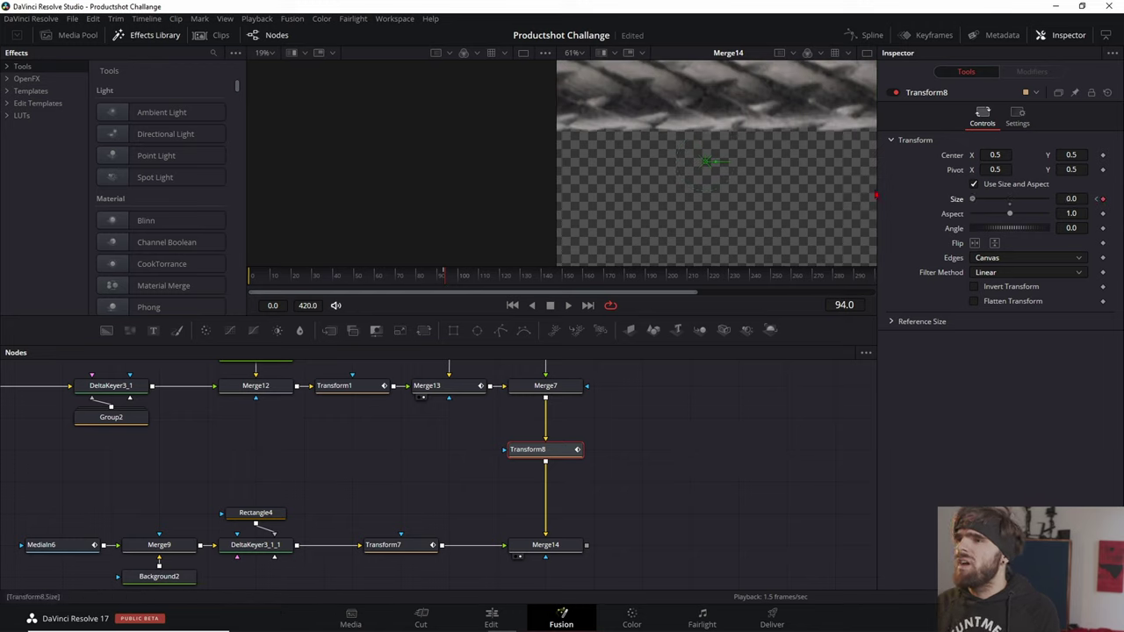
scroll(712, 140, "down", 3)
key("Left")
Step forward frames to confirm the bean shrinks to zero size, then stop playback.
key("Right")
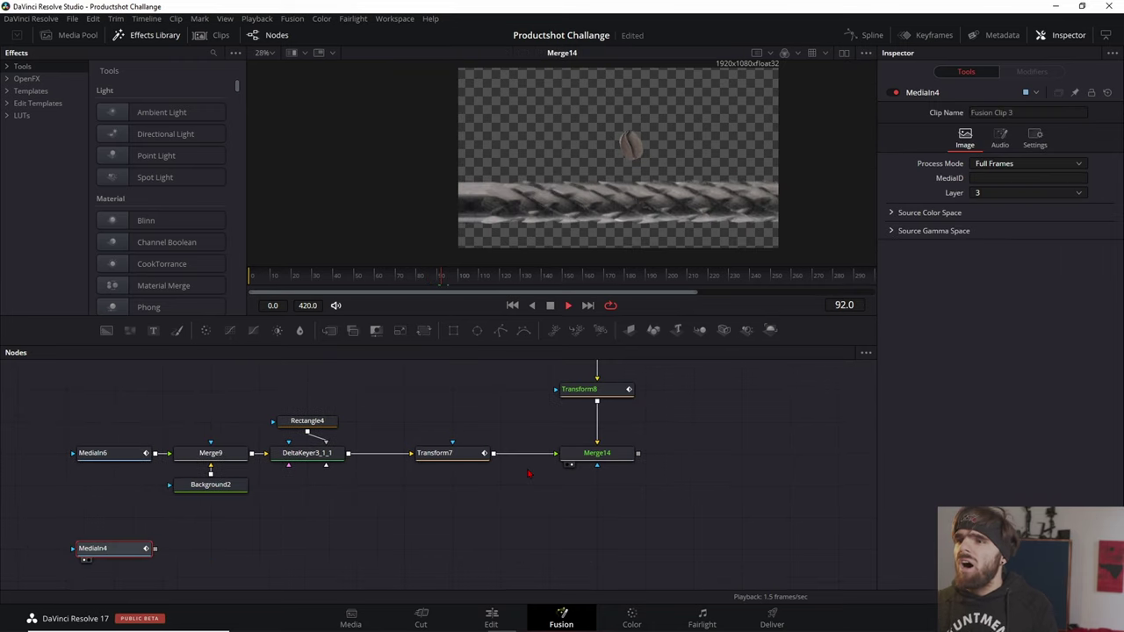
key("Right")
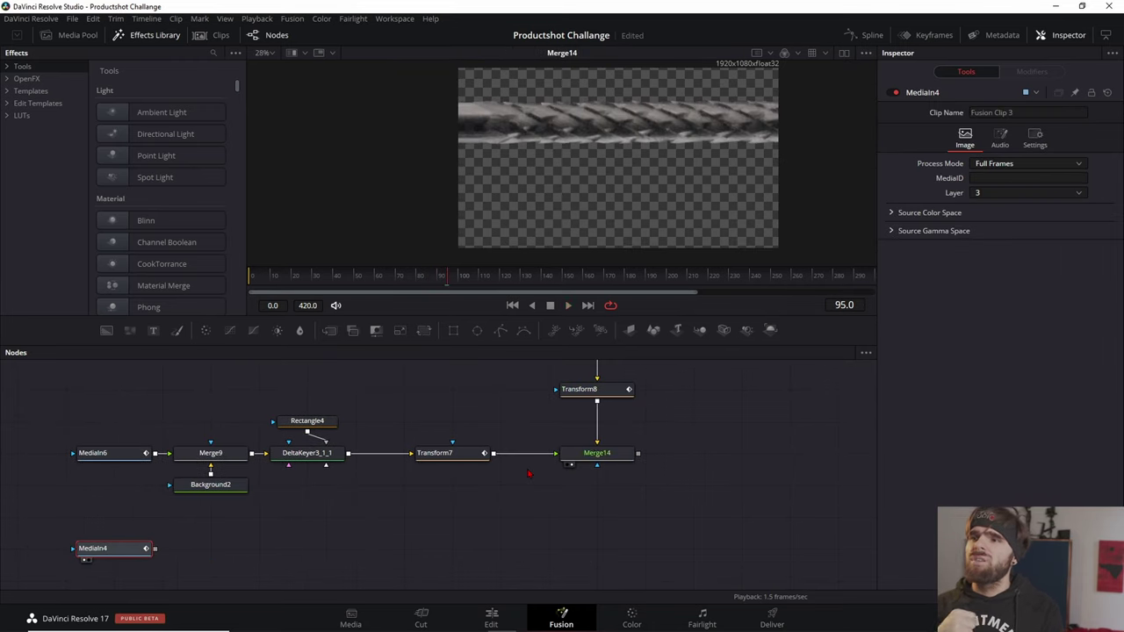
key("space")
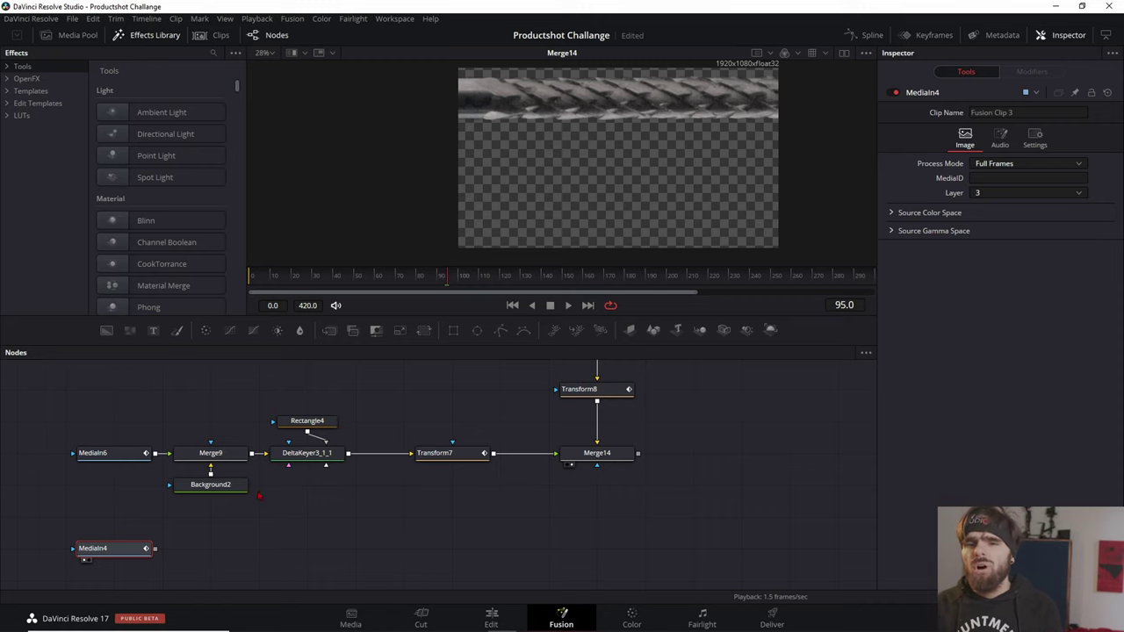
Paste the copied Delta Keyer with its Rectangle5 mask and feed MediaIn4 into it.
left_click(844, 52)
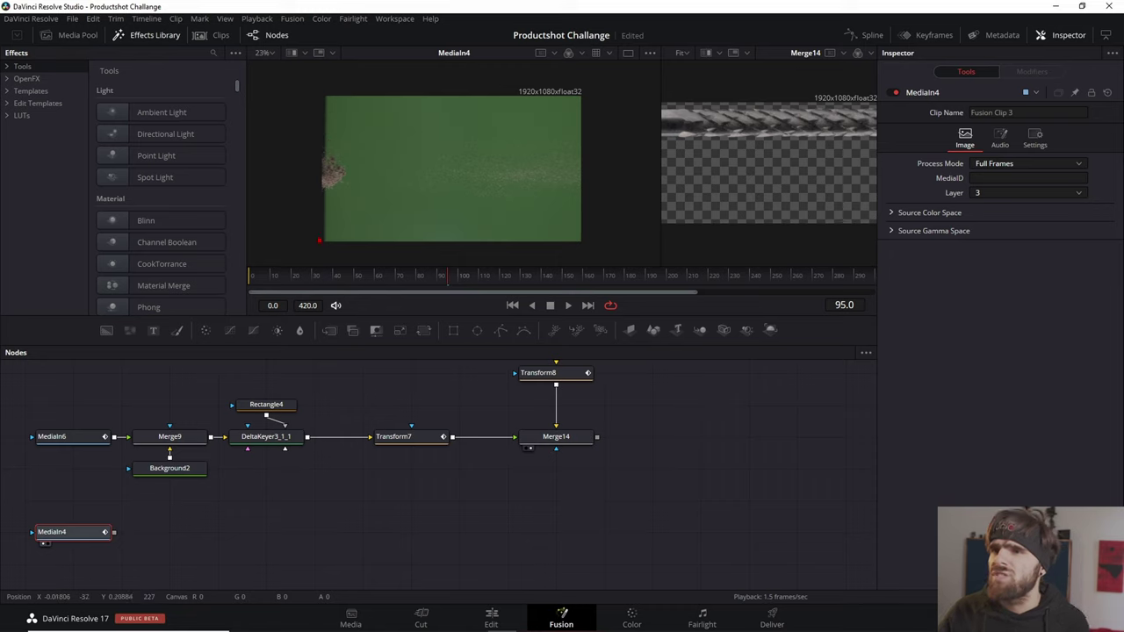
left_click_drag(209, 555, 377, 515)
key("ctrl+v")
mouse_move(103, 493)
left_mouse_down()
mouse_move(451, 493)
mouse_move(394, 493)
left_mouse_up()
left_click_drag(448, 467, 436, 509)
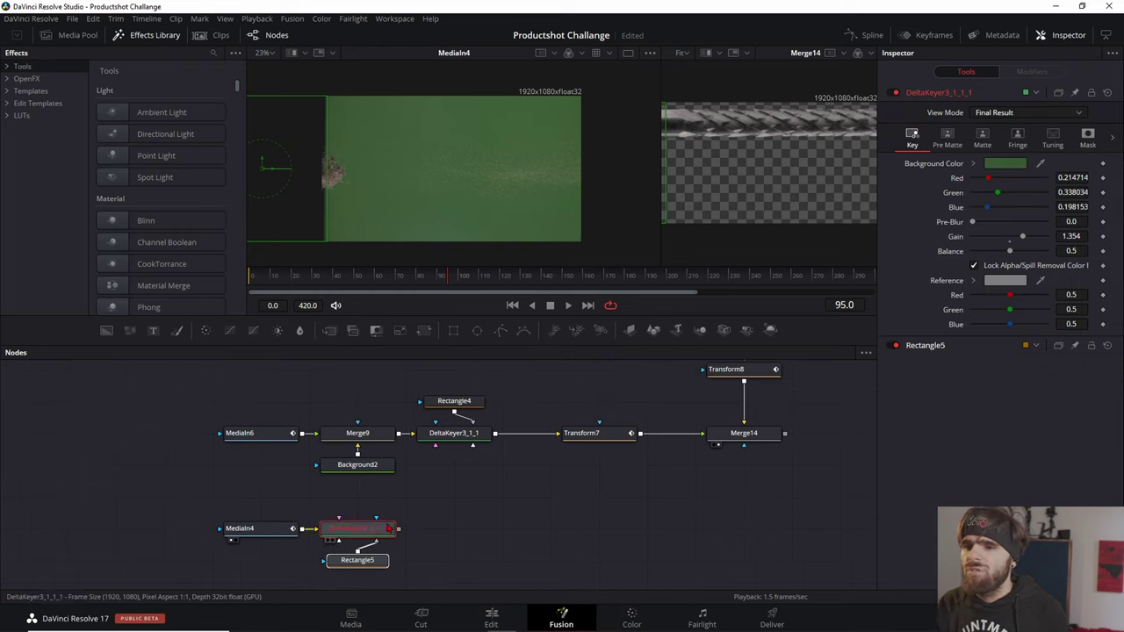
key("2")
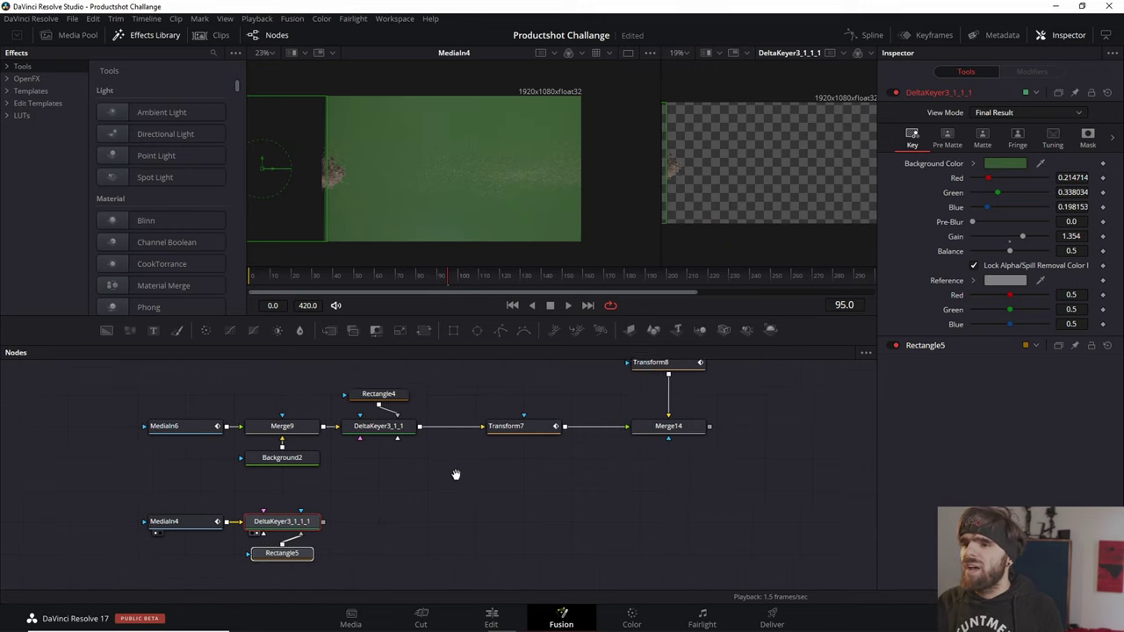
left_click_drag(547, 481, 425, 467)
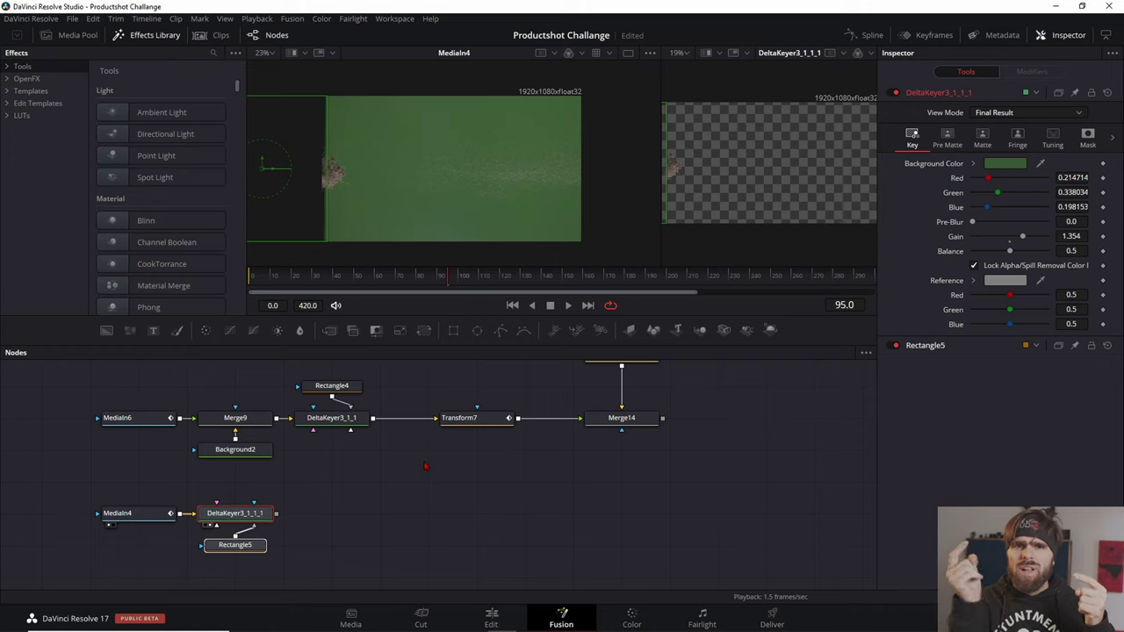
Route DeltaKeyer3_1_1_1 through Transform4 (rotated -90°) and merge it over Merge14 as Merge3.
mouse_move(459, 417)
left_mouse_down()
mouse_move(435, 529)
mouse_move(372, 445)
left_mouse_up()
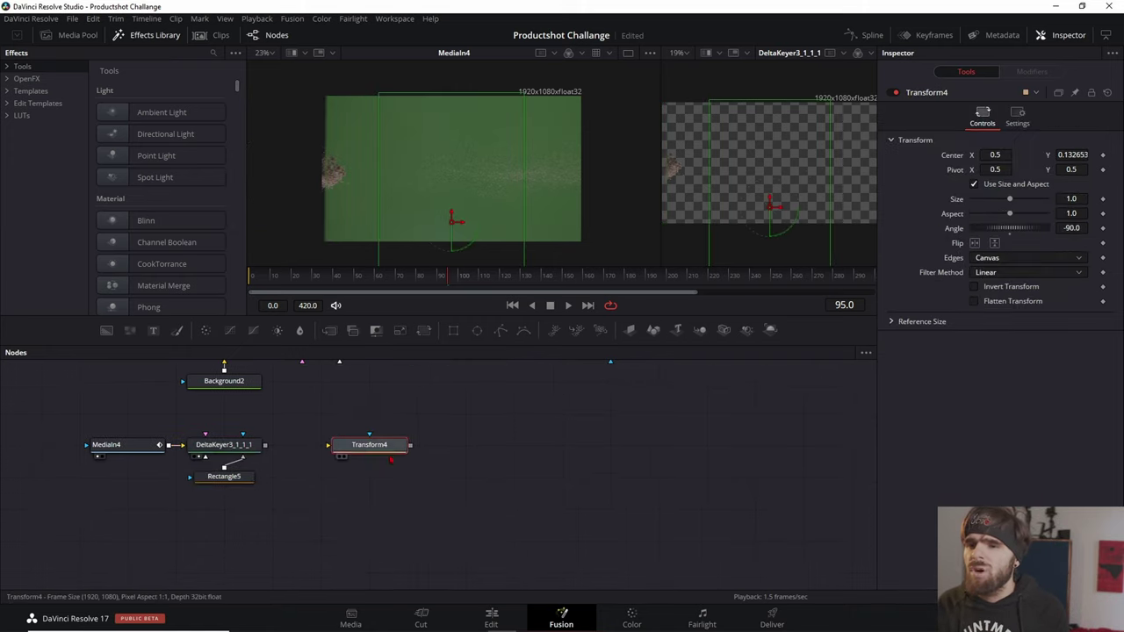
scroll(372, 445, "up", 3)
left_click_drag(233, 524, 338, 521)
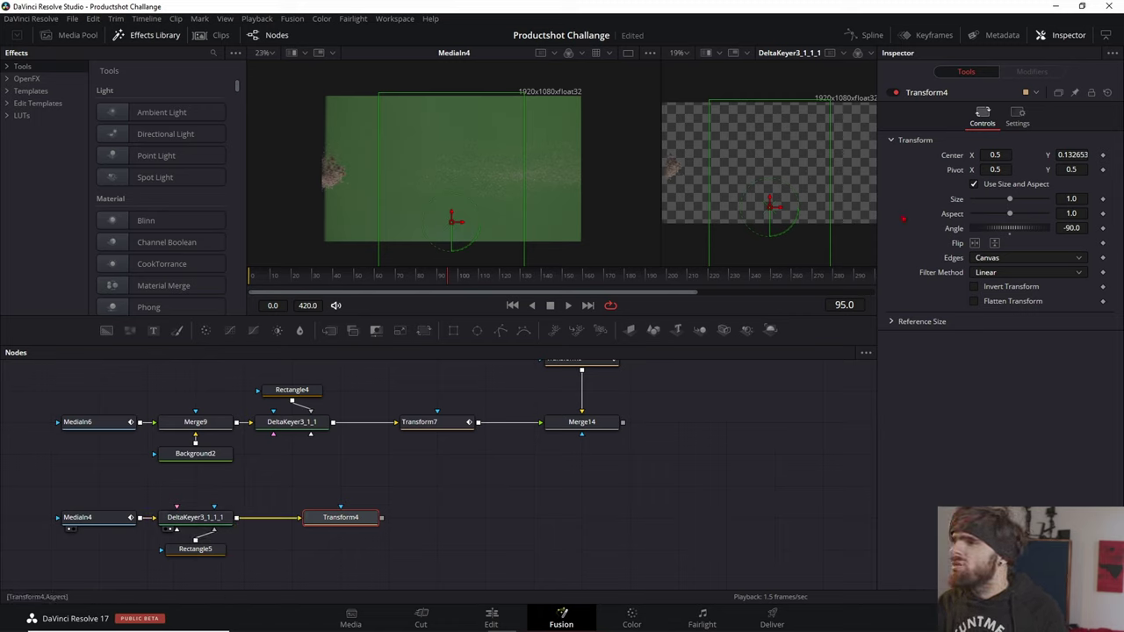
key("2")
scroll(615, 522, "right", 3)
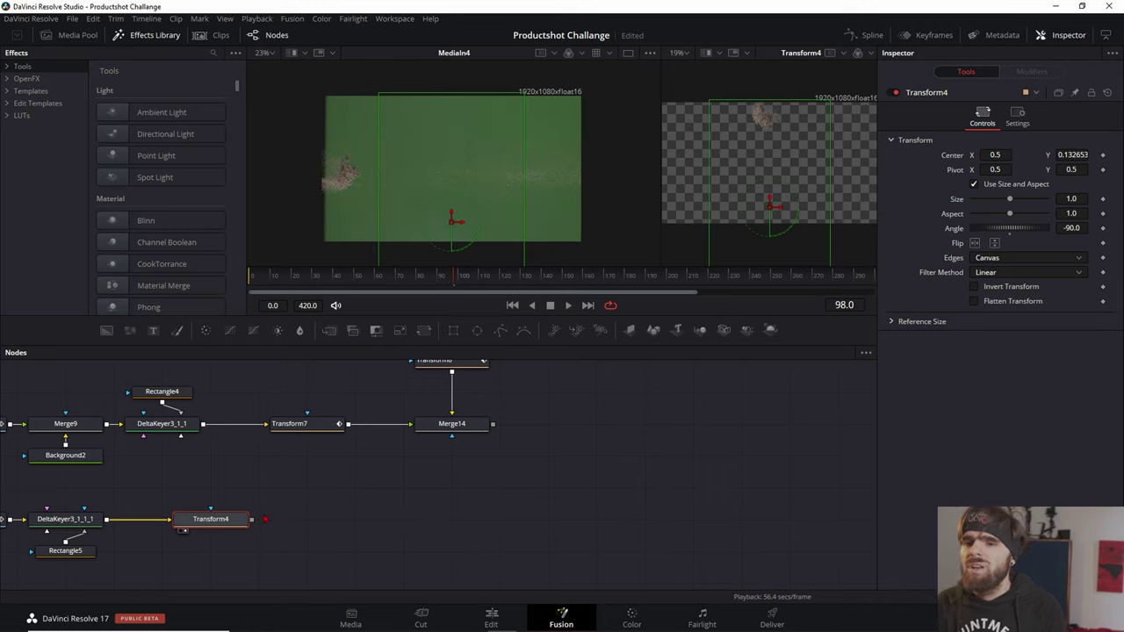
left_click_drag(251, 519, 494, 428)
key("2")
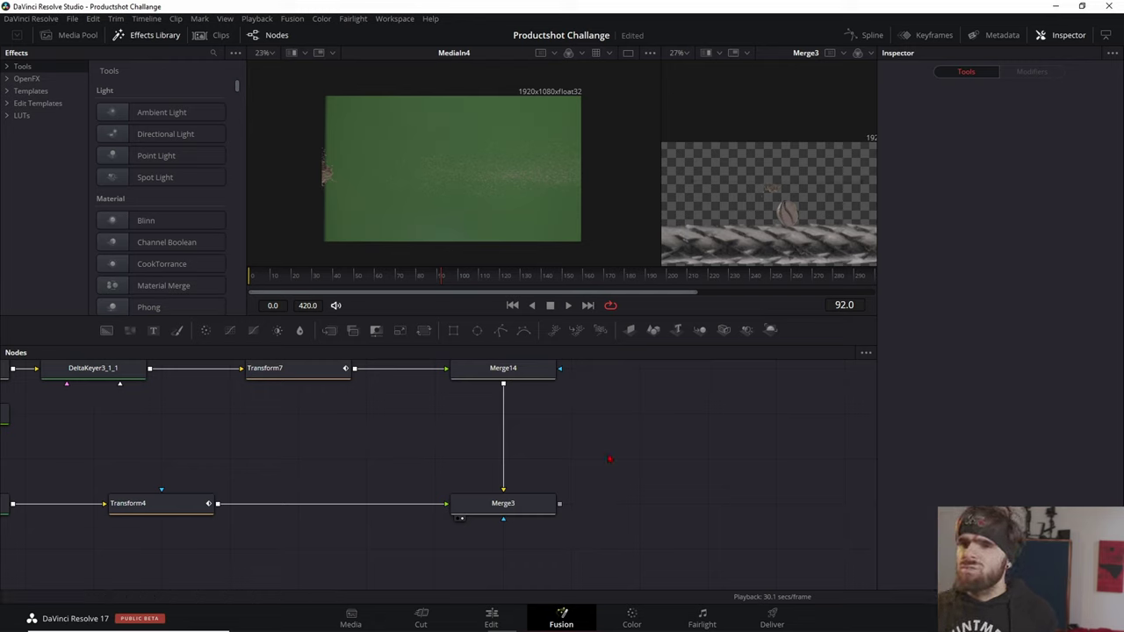
Add a Rectangle7 mask and connect it to Merge3's mask input.
key("shift+space")
type("rec")
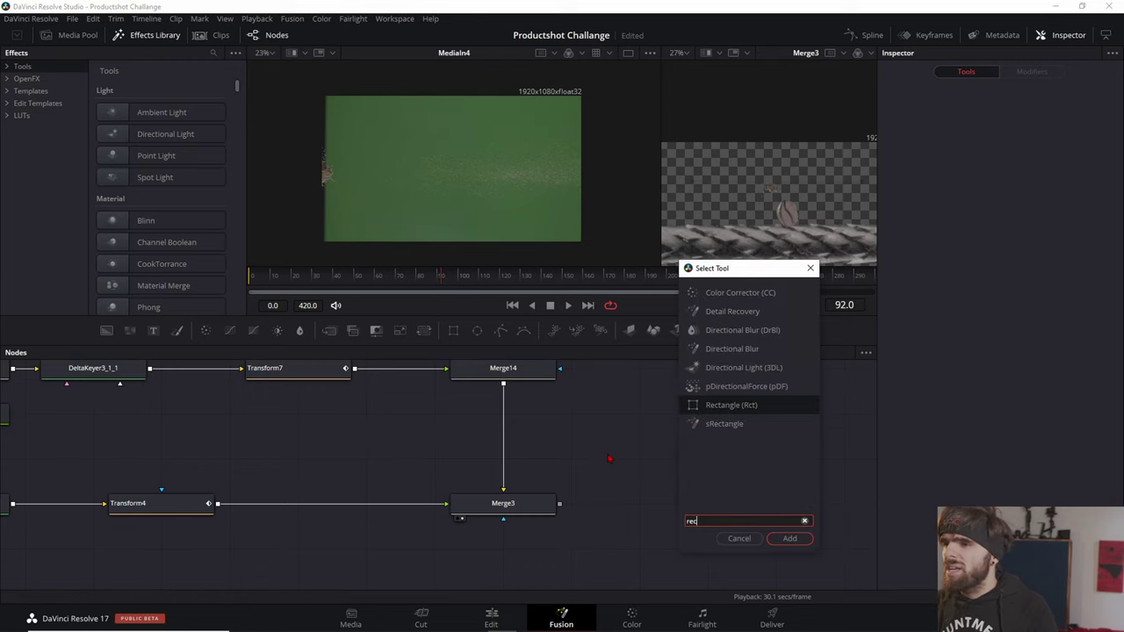
key("Return")
left_click_drag(609, 457, 678, 503)
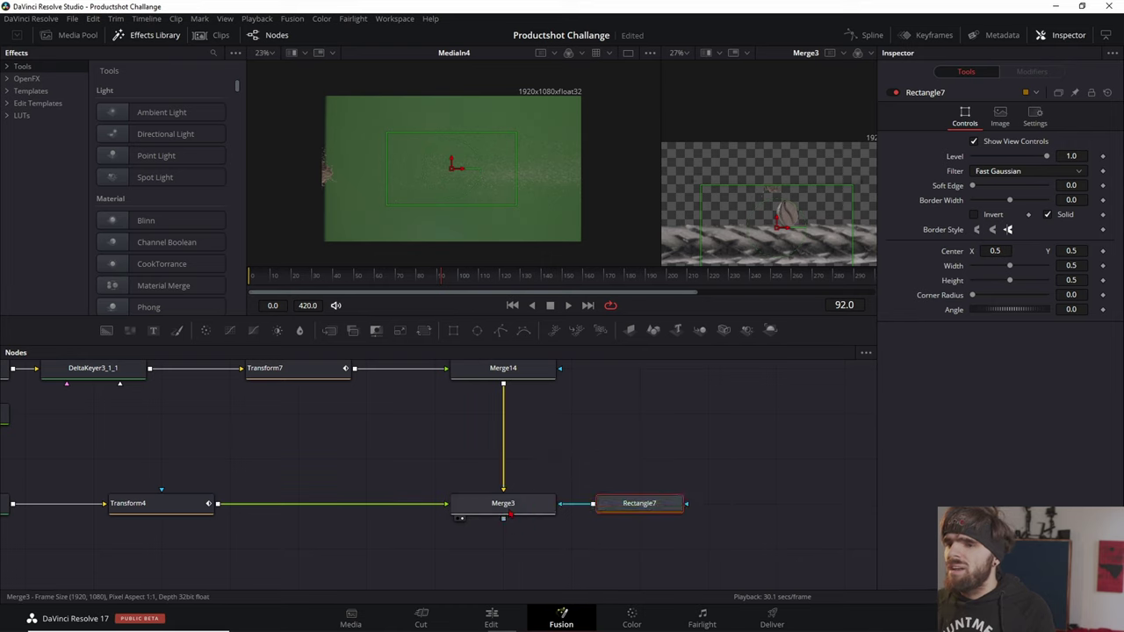
left_click(502, 503)
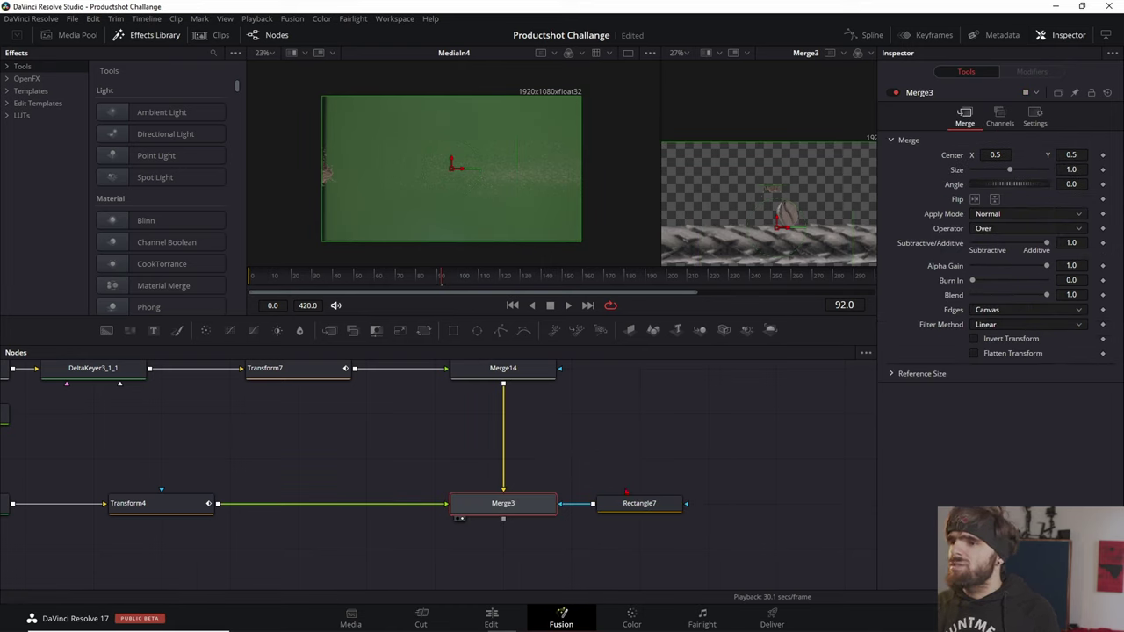
left_click(629, 504)
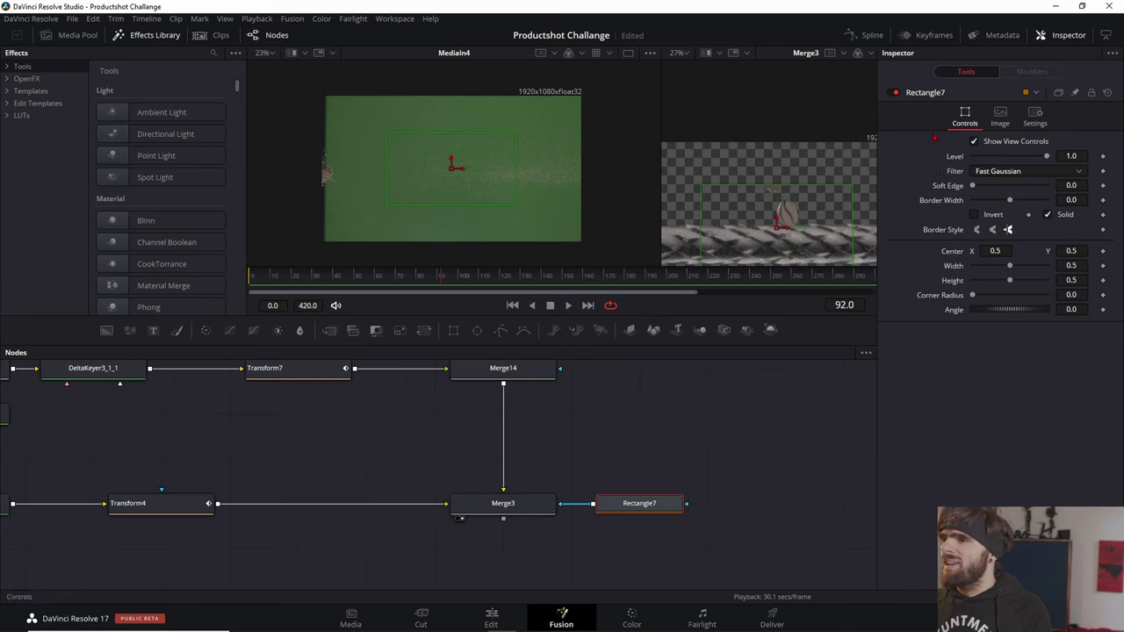
left_click(522, 507)
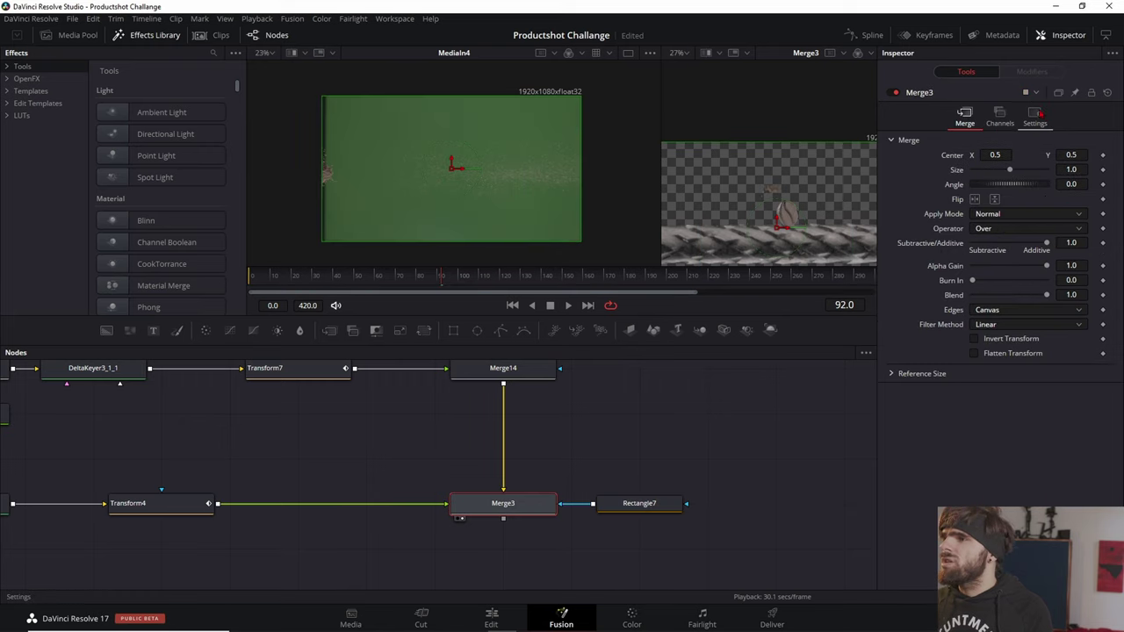
left_click(1036, 114)
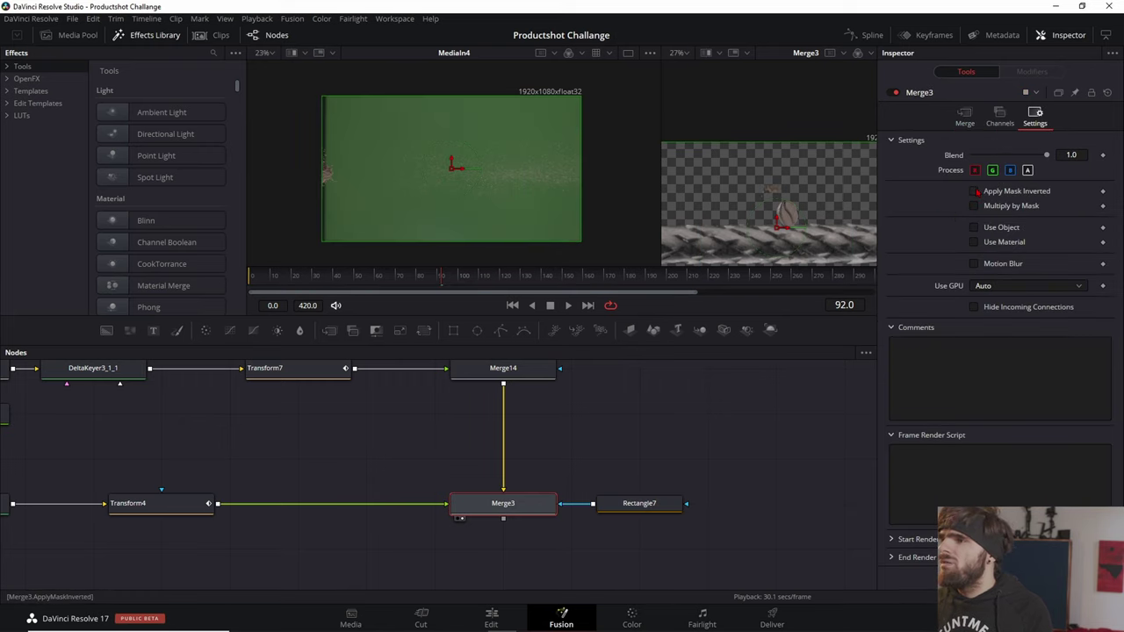
left_click(640, 503)
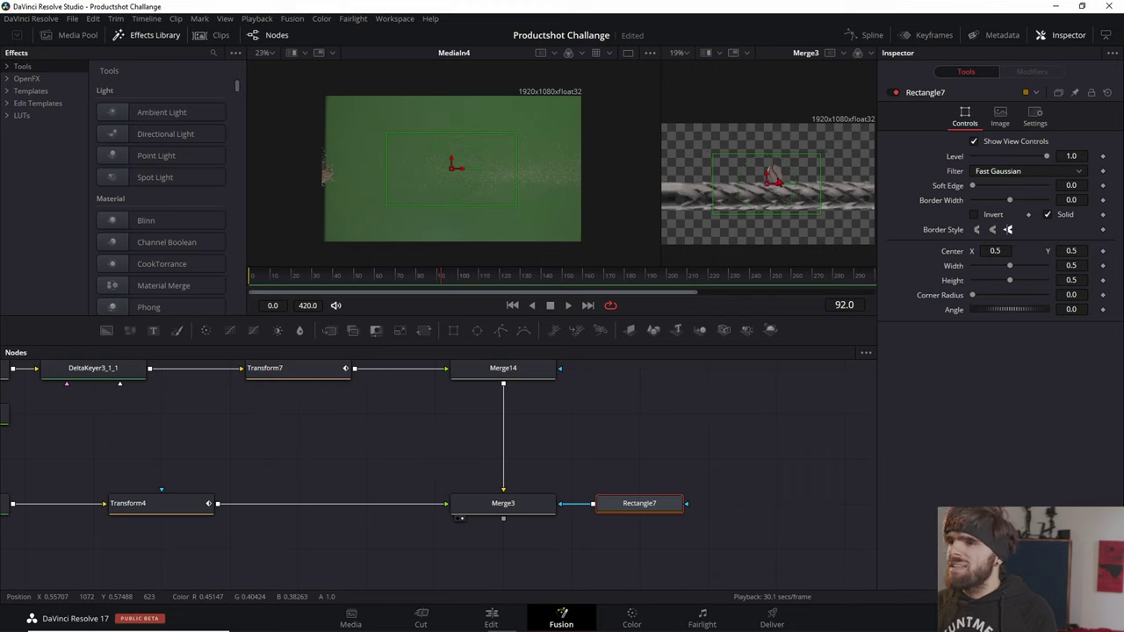
Keyframe Rectangle7's Center at Y 0.669 on frame 92 and raise it near the top by frame 95.
left_click_drag(769, 174, 767, 165)
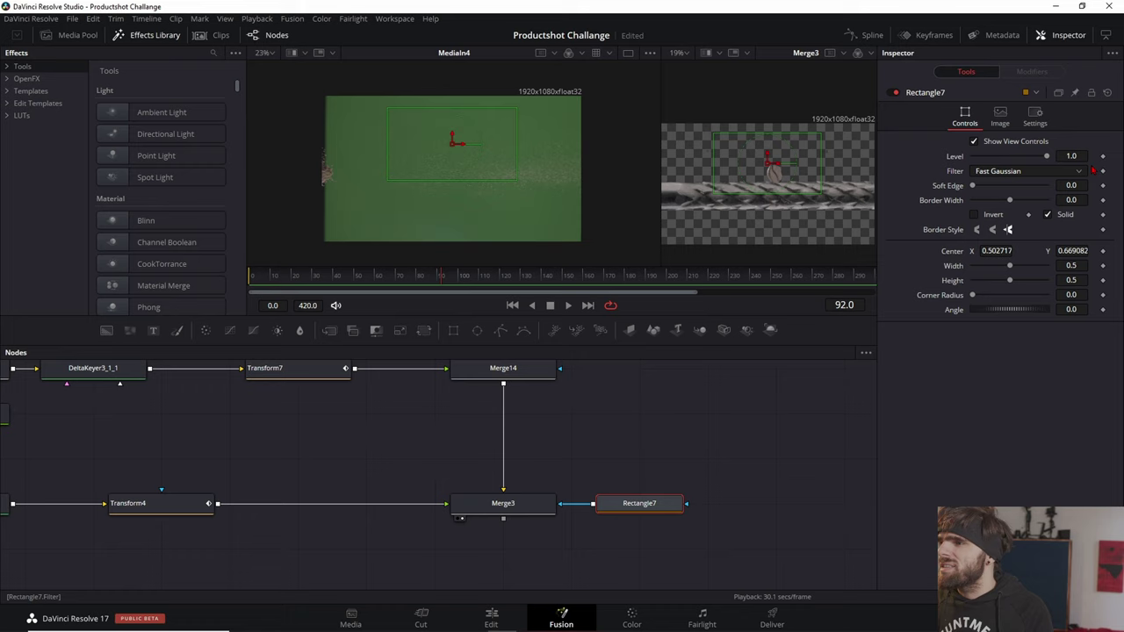
left_click(1102, 250)
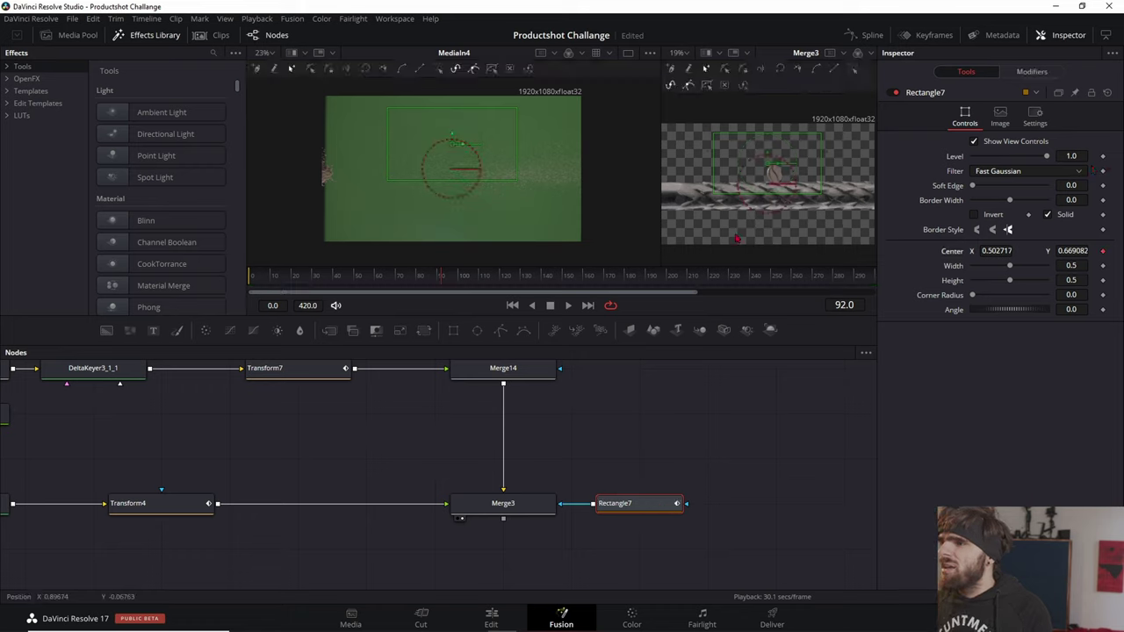
key("Right")
key("Right")
key("Right")
left_click_drag(769, 163, 763, 134)
scroll(725, 150, "up", 2)
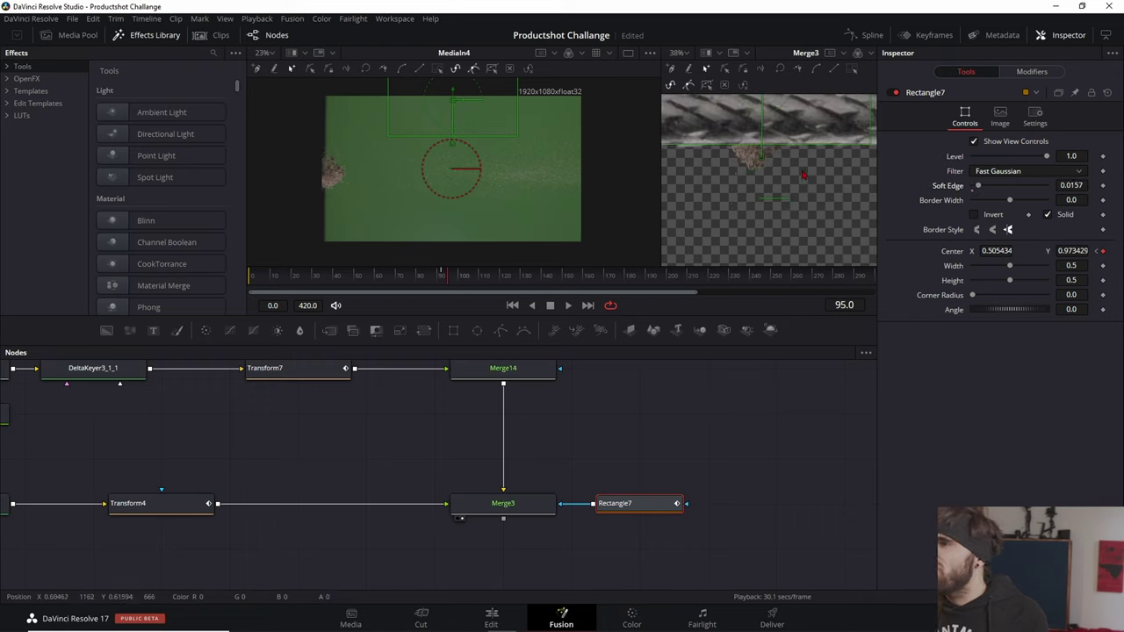
scroll(804, 176, "down", 2)
left_click(445, 278)
key("Left")
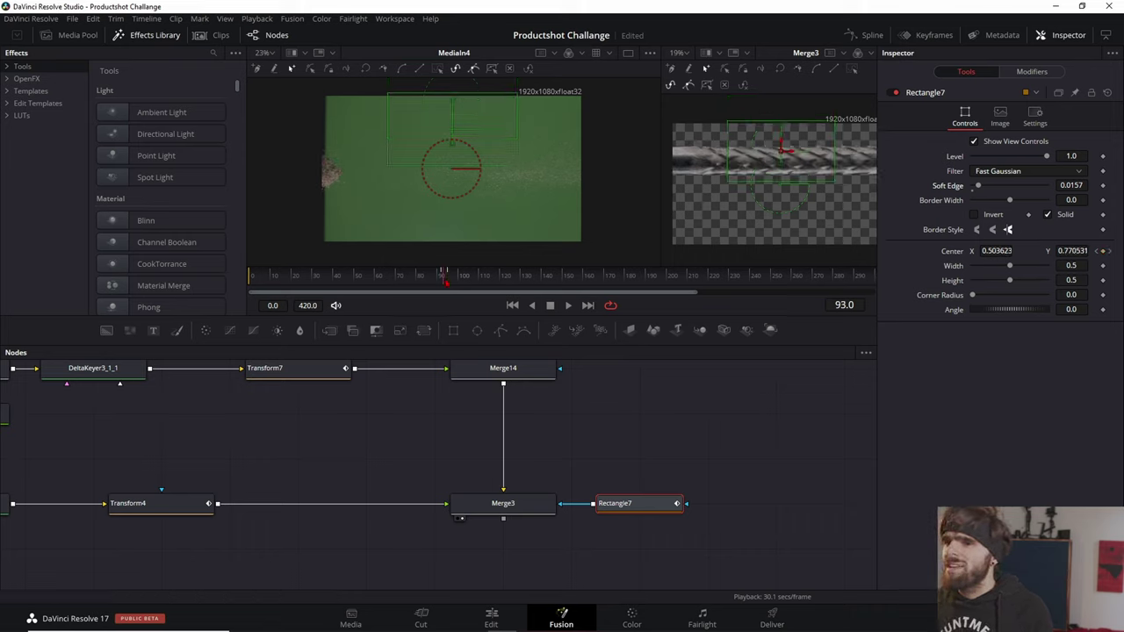
key("Right")
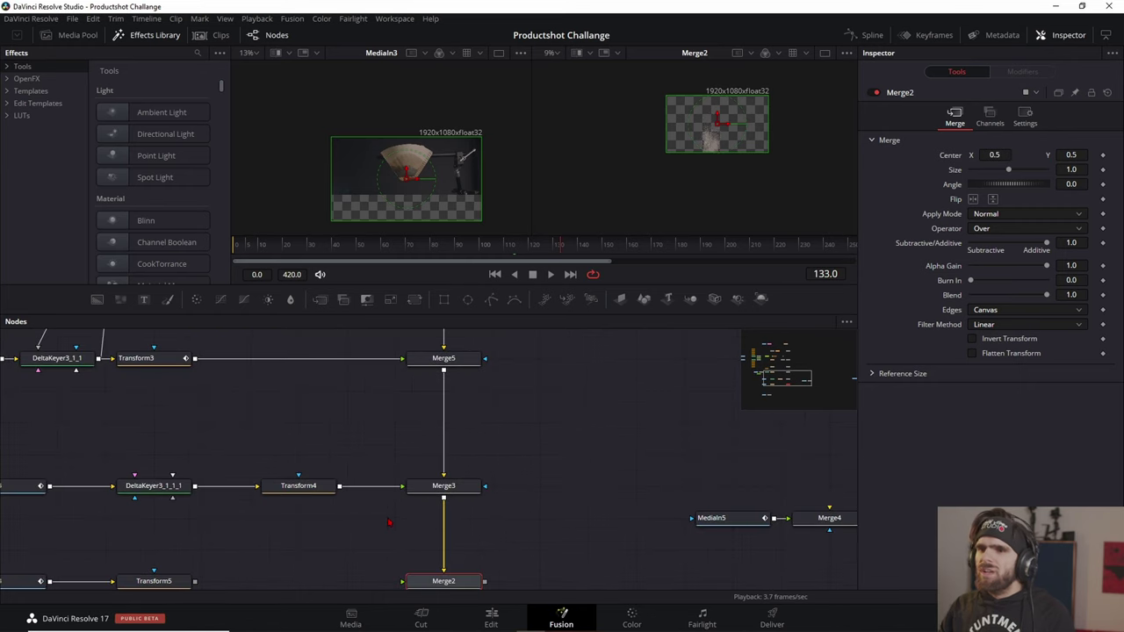
Connect Transform5's output into Merge2 and frame the composite to show the whole filter.
left_click_drag(144, 485, 207, 488)
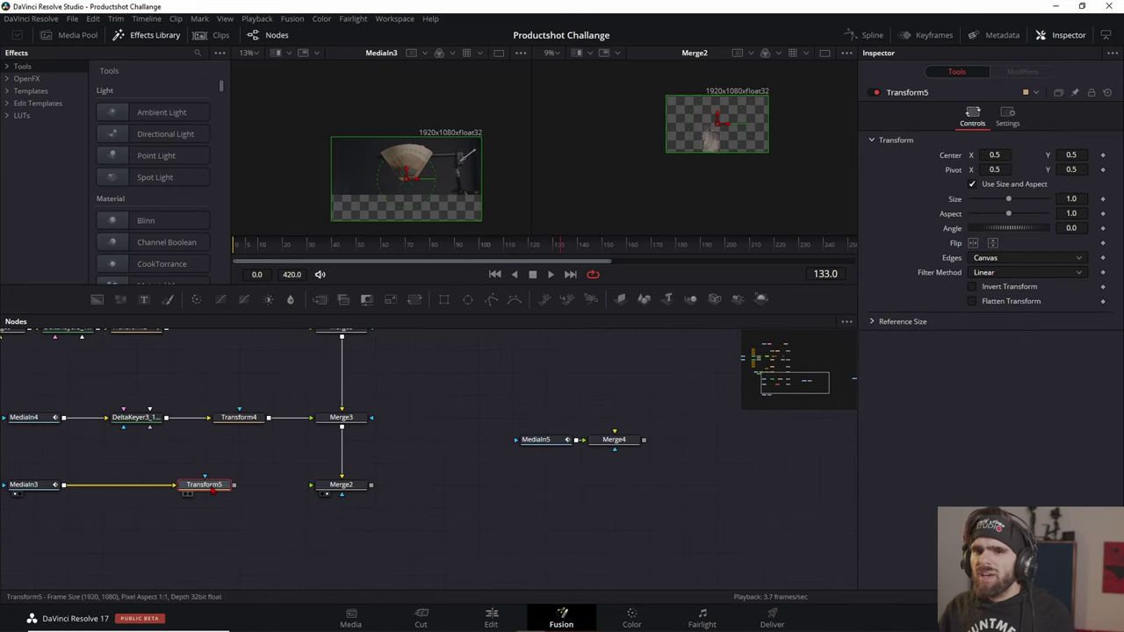
key("2")
left_click_drag(234, 485, 349, 491)
key("2")
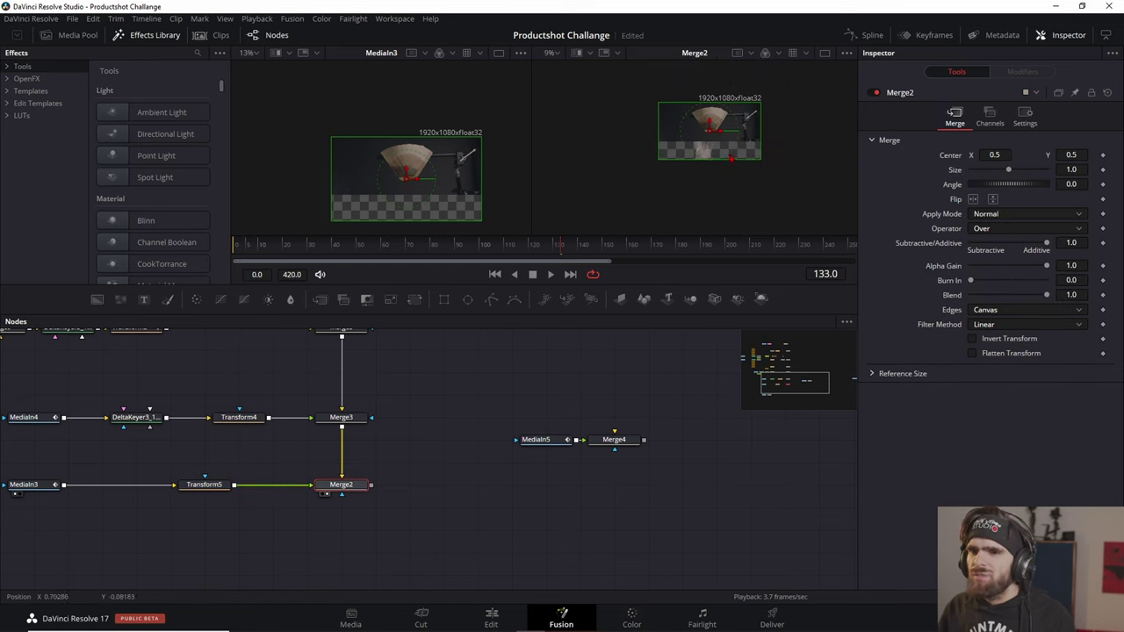
scroll(701, 118, "up", 2)
scroll(702, 115, "up", 2)
scroll(702, 114, "up", 2)
left_click_drag(701, 115, 674, 163)
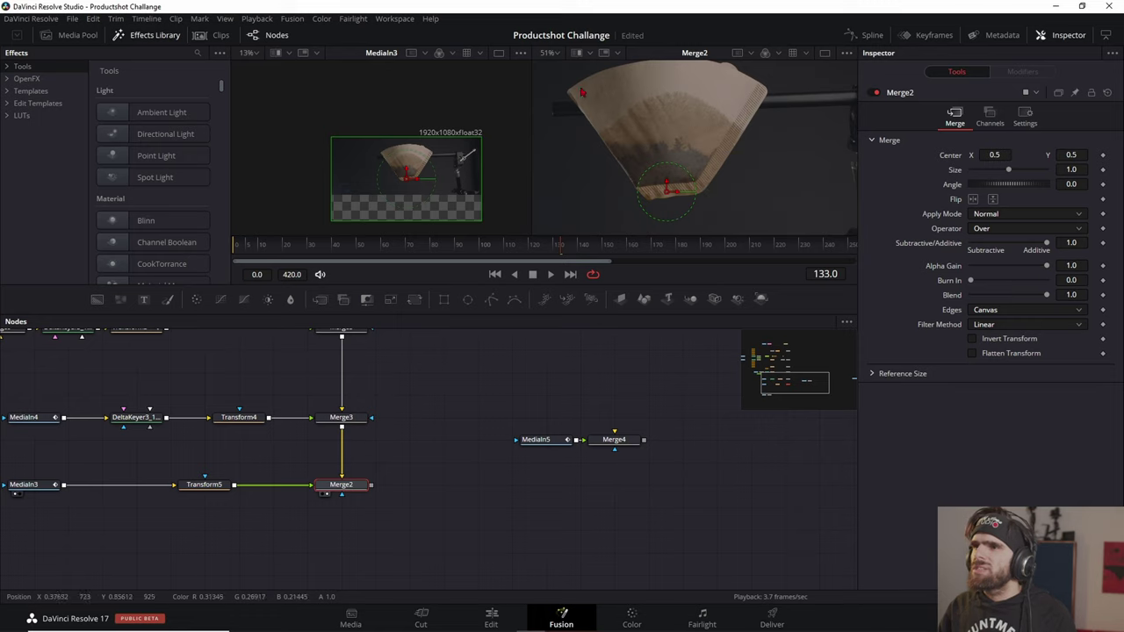
scroll(381, 371, "down", 3)
scroll(220, 477, "up", 5)
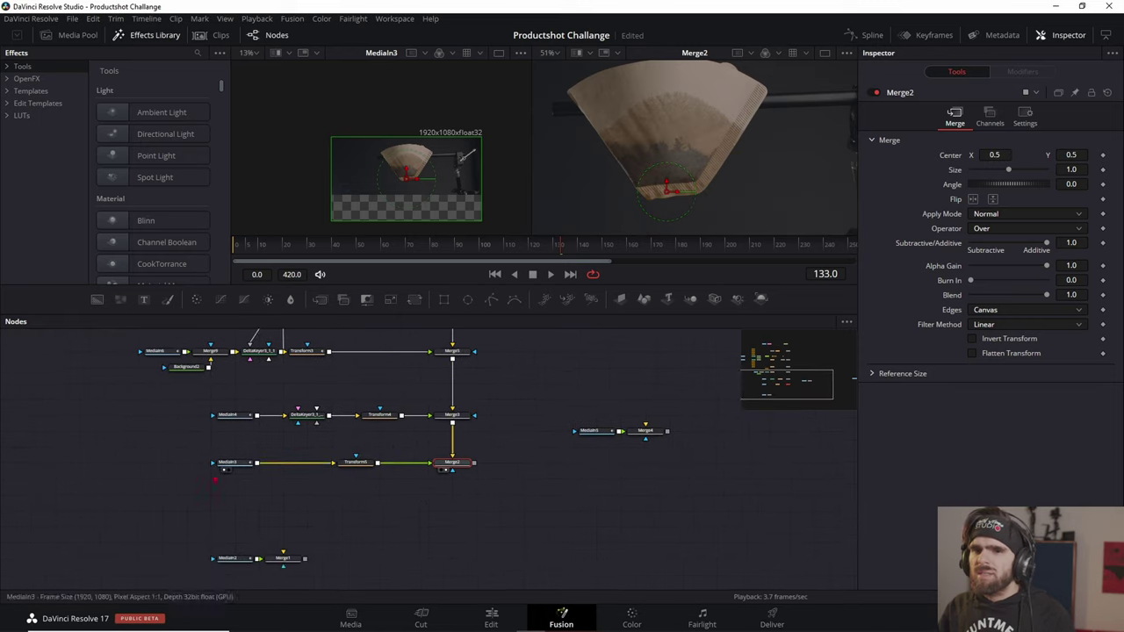
Add a Polygon1 mask to cut the coffee filter out of MediaIn3.
mouse_move(498, 305)
left_mouse_down()
mouse_move(126, 486)
mouse_move(125, 463)
left_mouse_up()
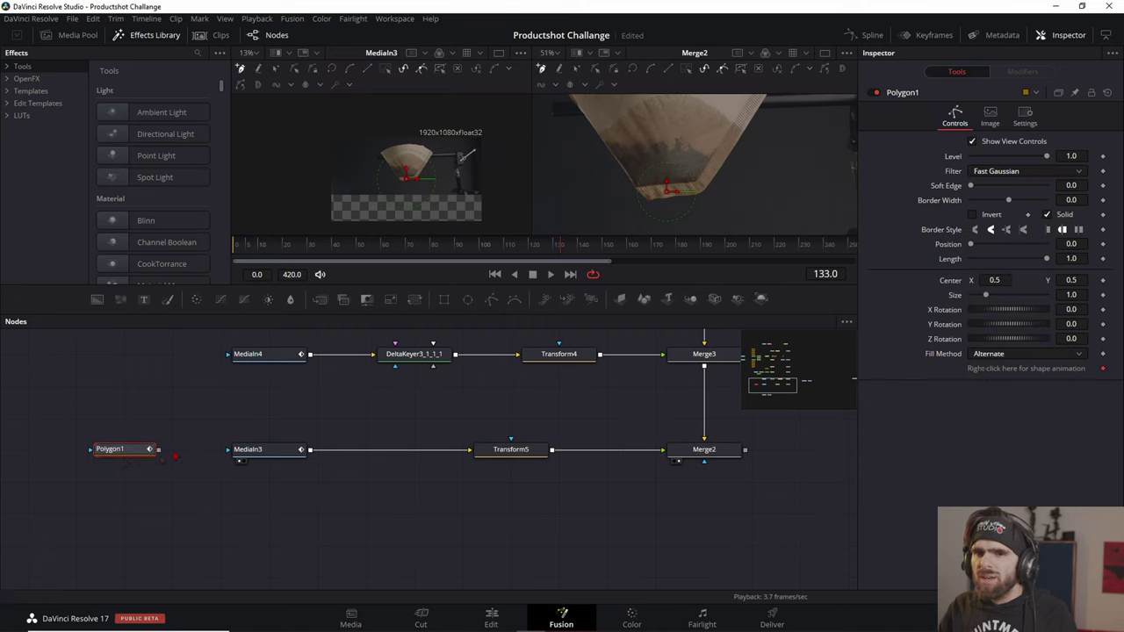
scroll(668, 191, "up", 5)
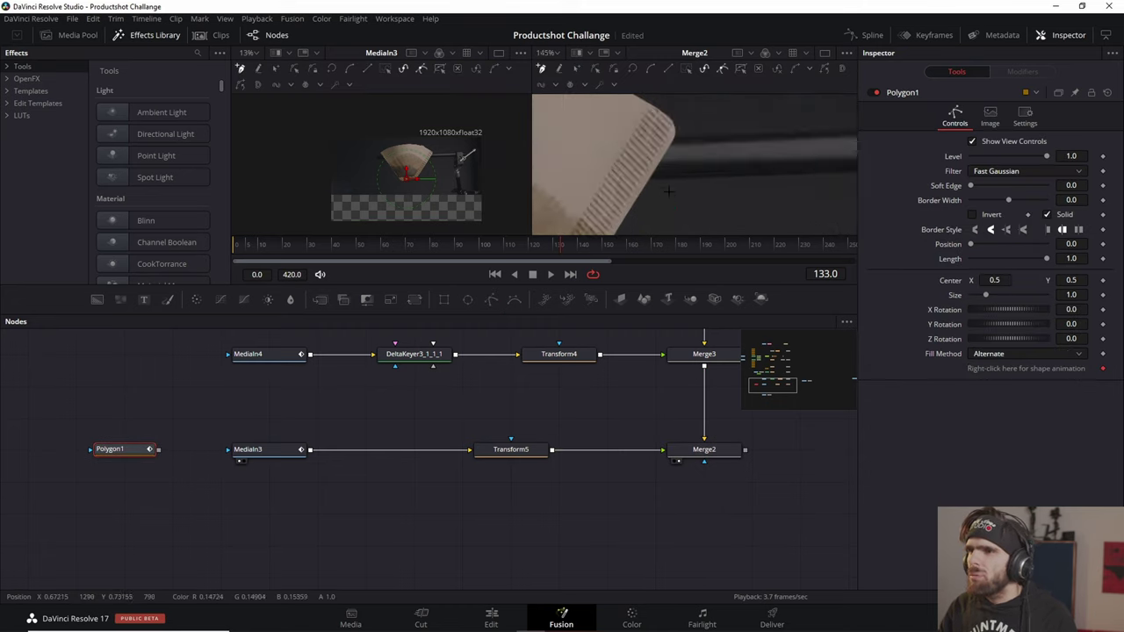
scroll(659, 167, "down", 4)
scroll(647, 133, "down", 3)
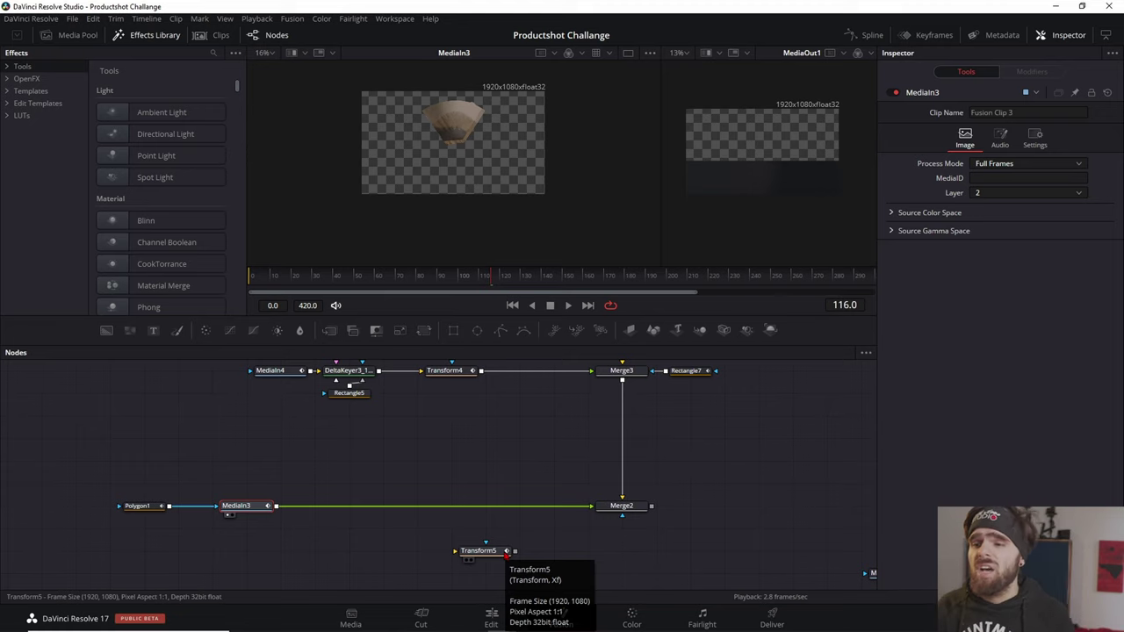
Insert Transform5 on the MediaIn3–Merge2 link, its Center Y -0.04059 lowering the filter.
left_click_drag(484, 553, 457, 515)
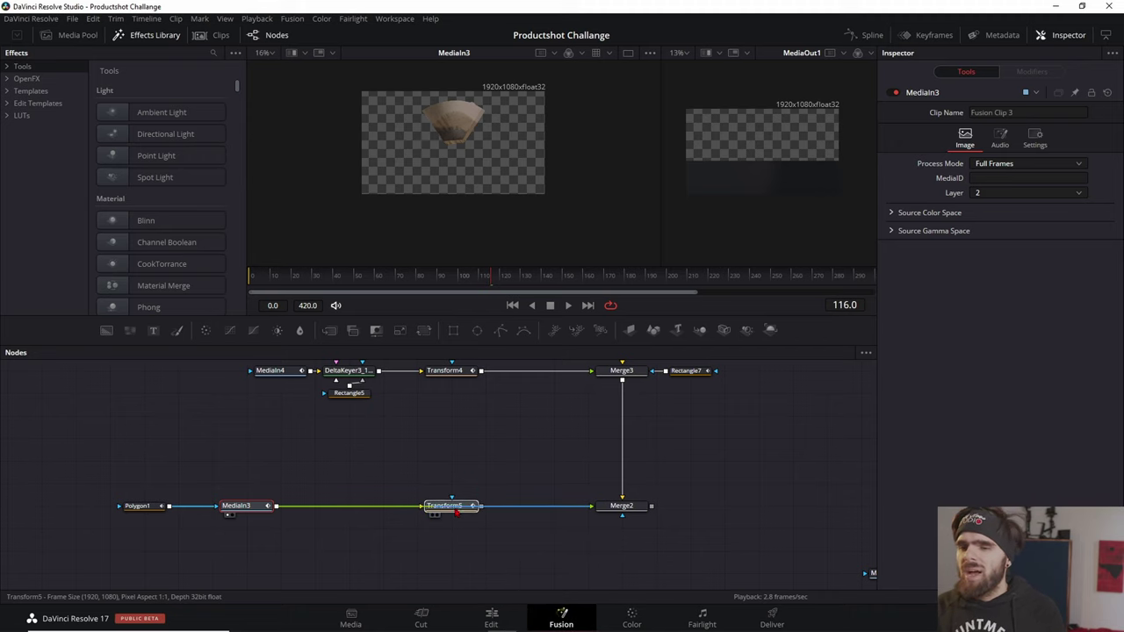
left_click(455, 516)
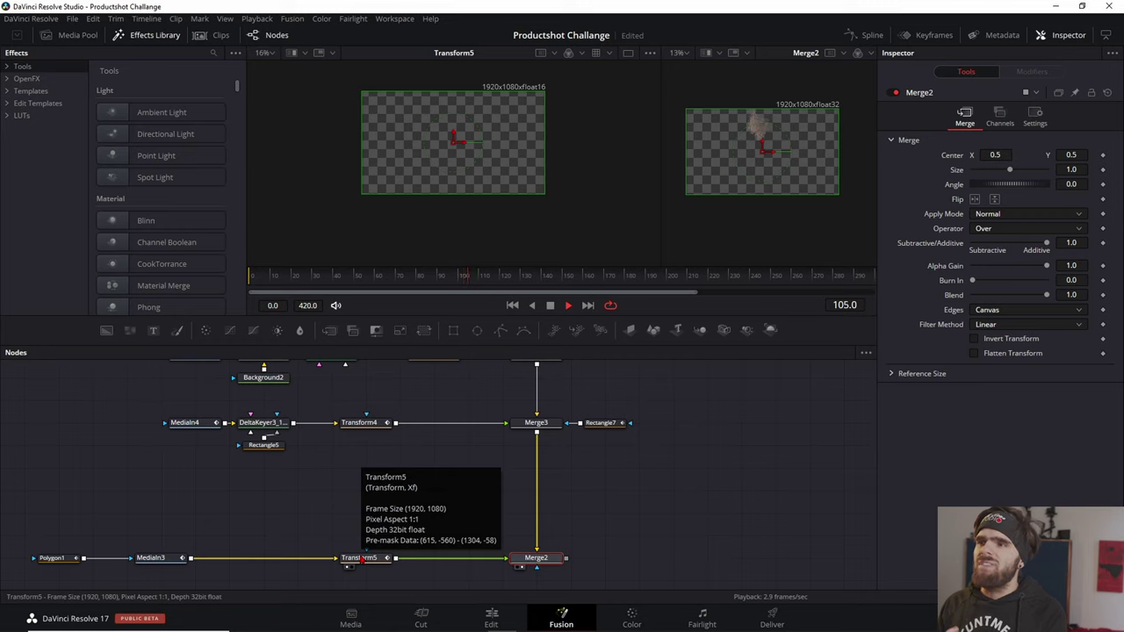
left_click(657, 527)
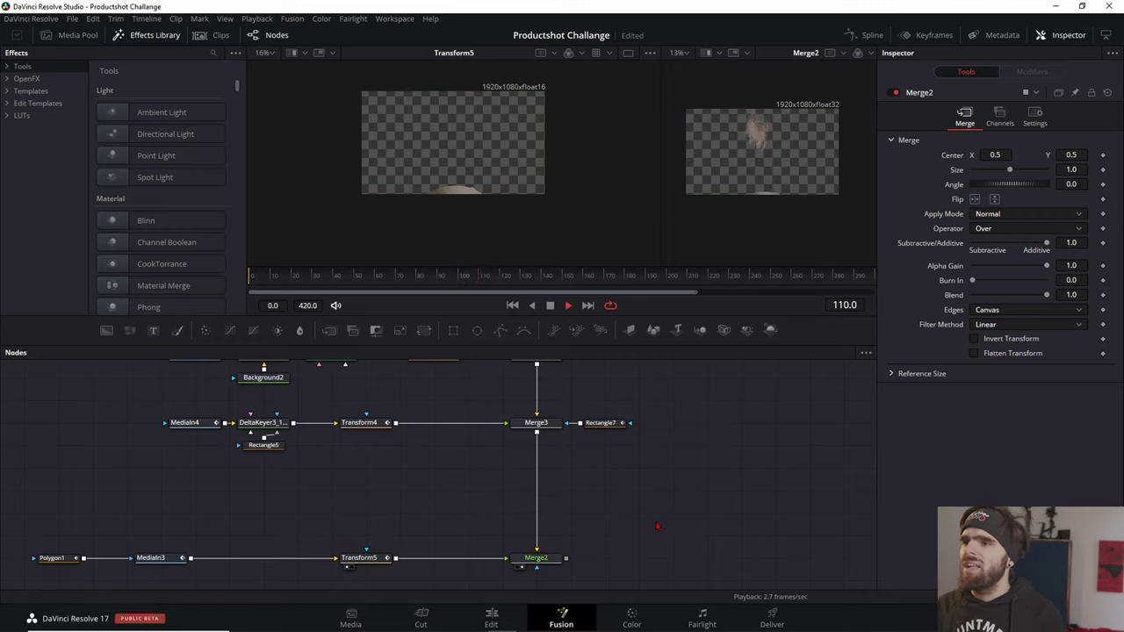
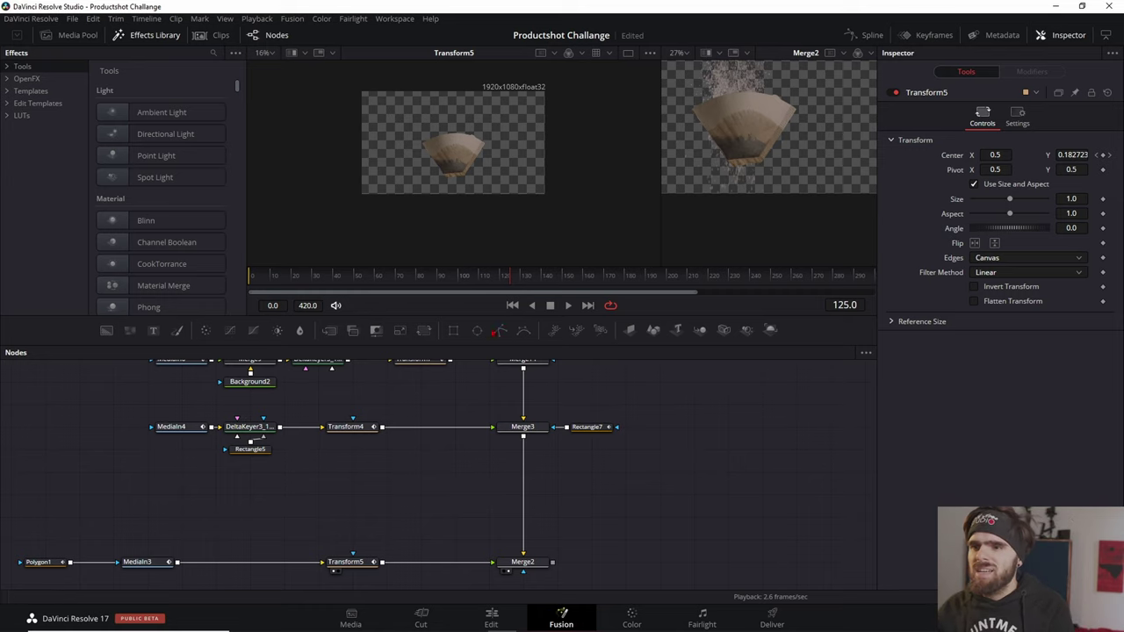
Add a Polygon mask under Rectangle5 and trace a closed shape around the filter in Merge2.
mouse_move(499, 330)
left_mouse_down()
mouse_move(242, 476)
mouse_move(238, 456)
left_mouse_up()
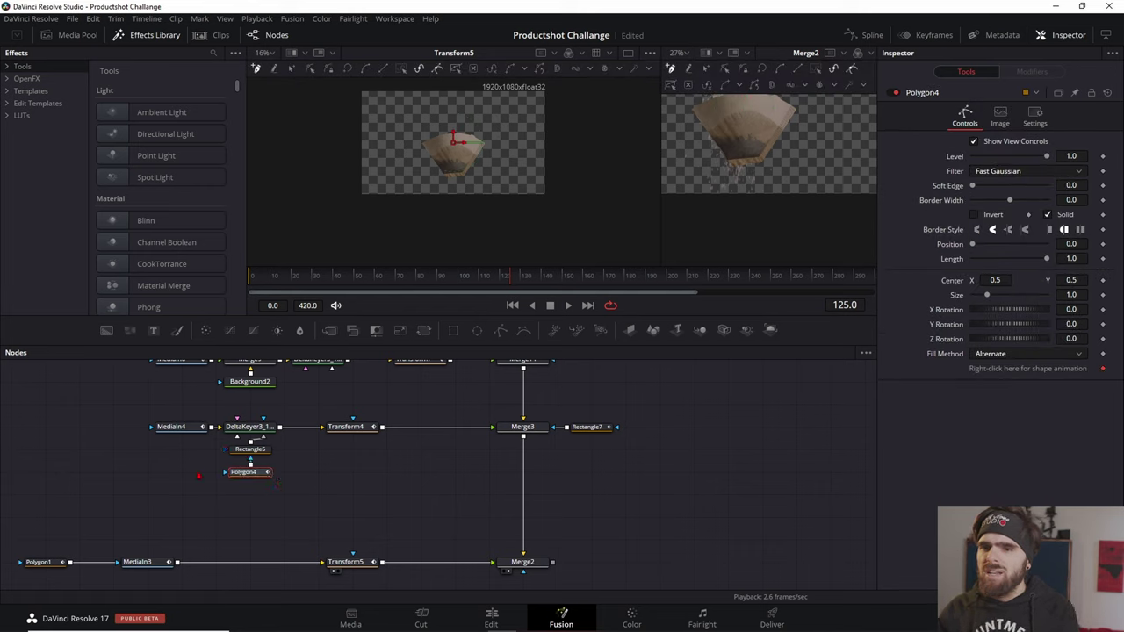
left_click(523, 561)
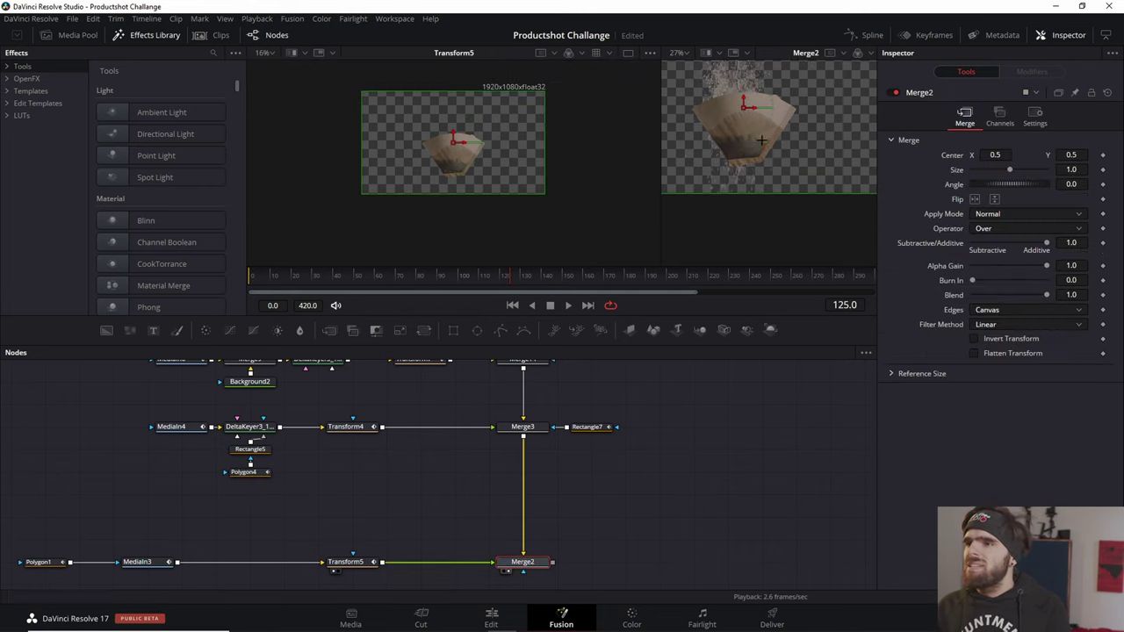
left_click_drag(659, 145, 544, 145)
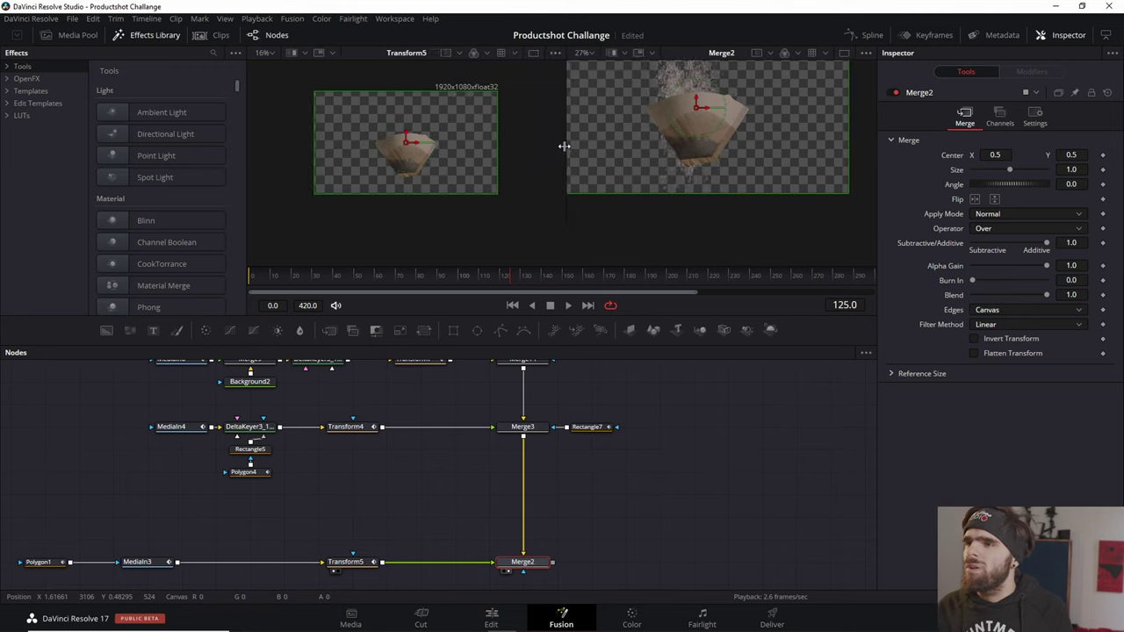
left_click(732, 215)
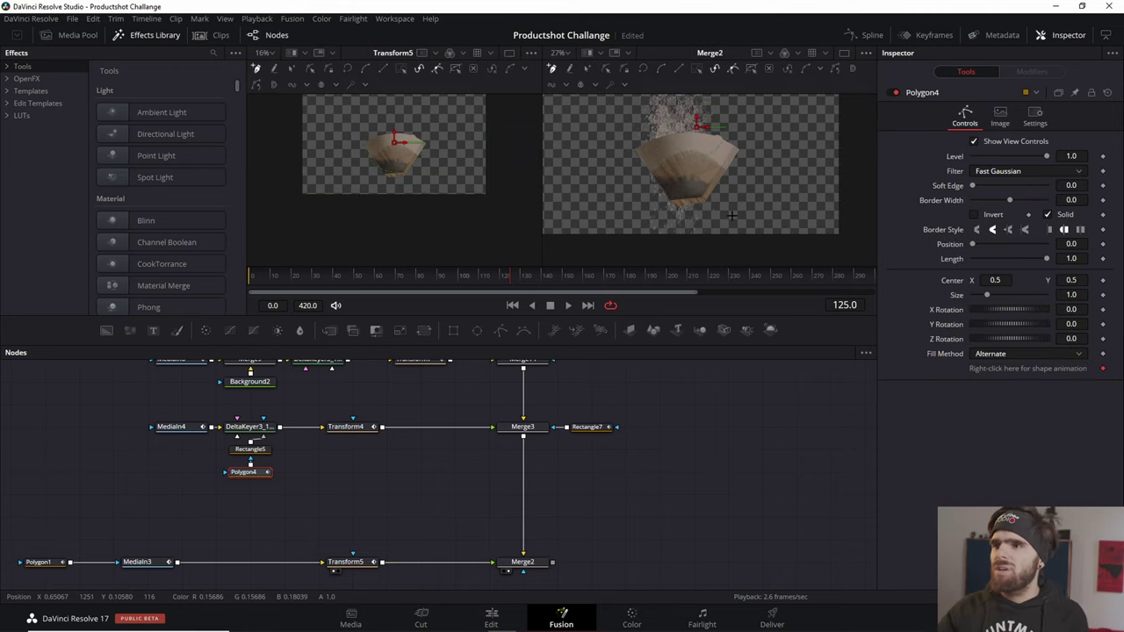
left_click(634, 117)
left_click(634, 150)
left_click(634, 180)
left_click(707, 203)
left_click(736, 150)
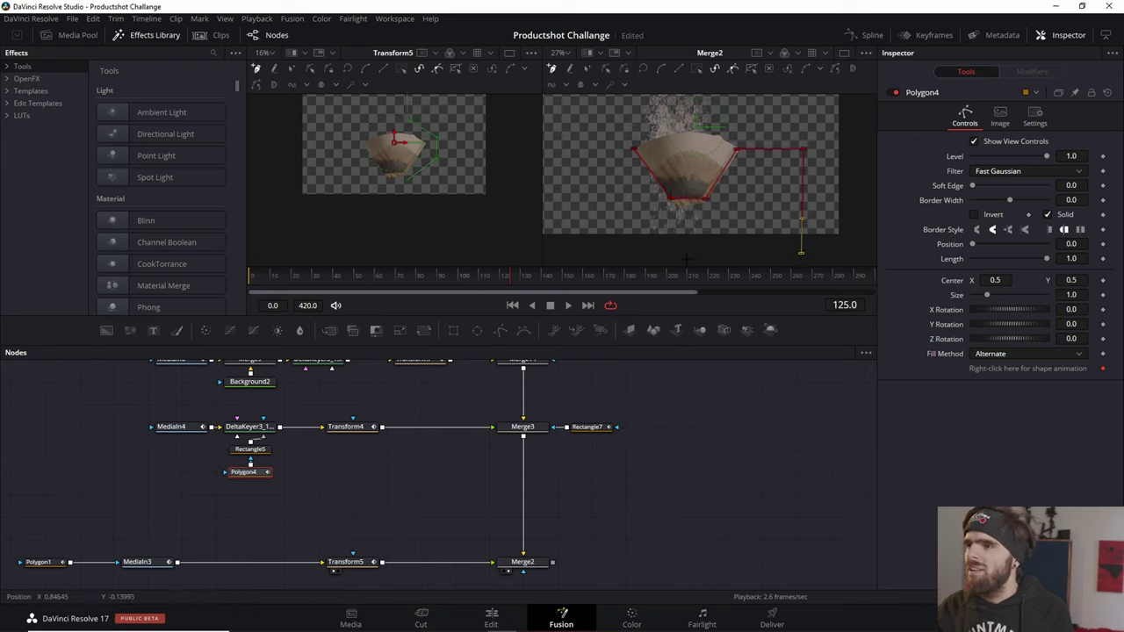
left_click(599, 141)
Check the DeltaKeyer3_1_1 result and Transform4 settings, then play the comp to review the mask.
scroll(696, 204, "up", 3)
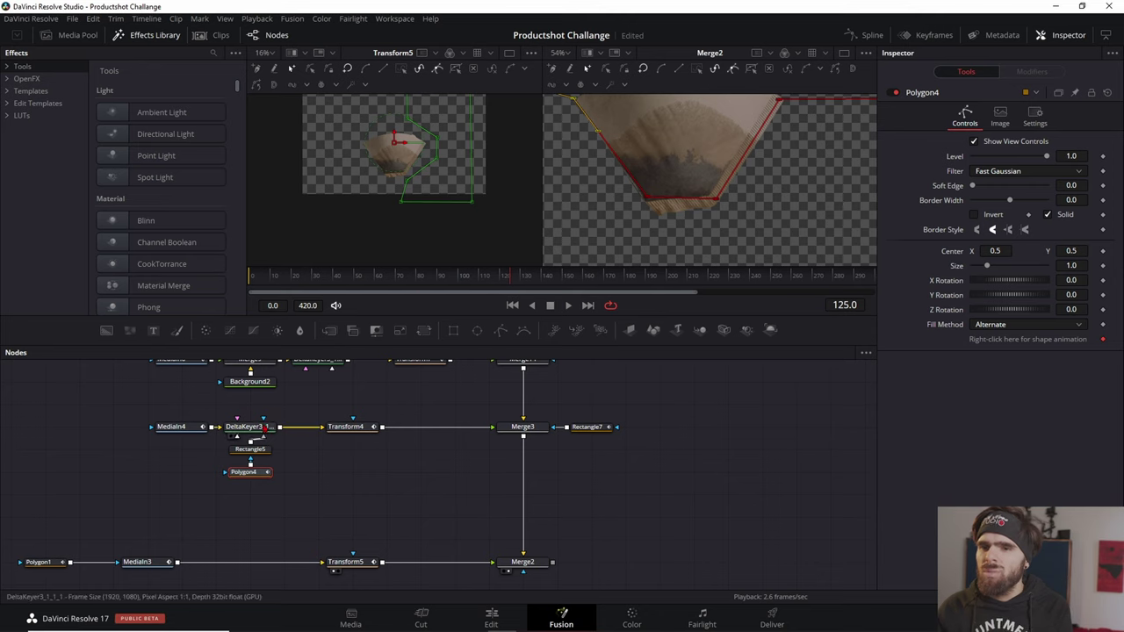
left_click(250, 427)
left_click(246, 471)
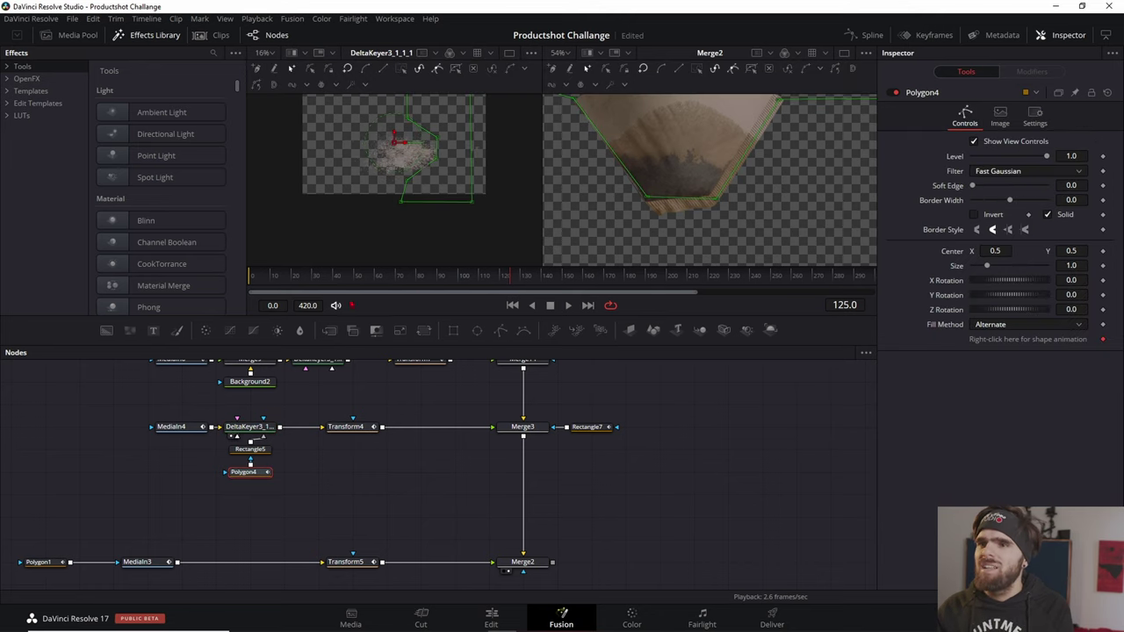
scroll(429, 158, "down", 2)
left_click(345, 426)
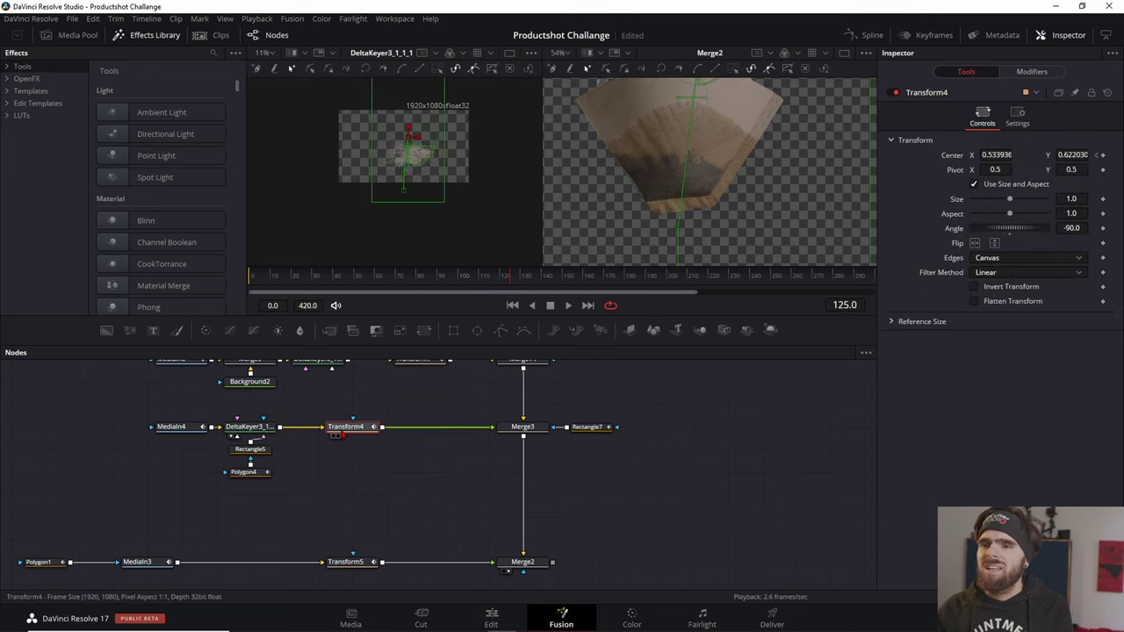
left_click(277, 483)
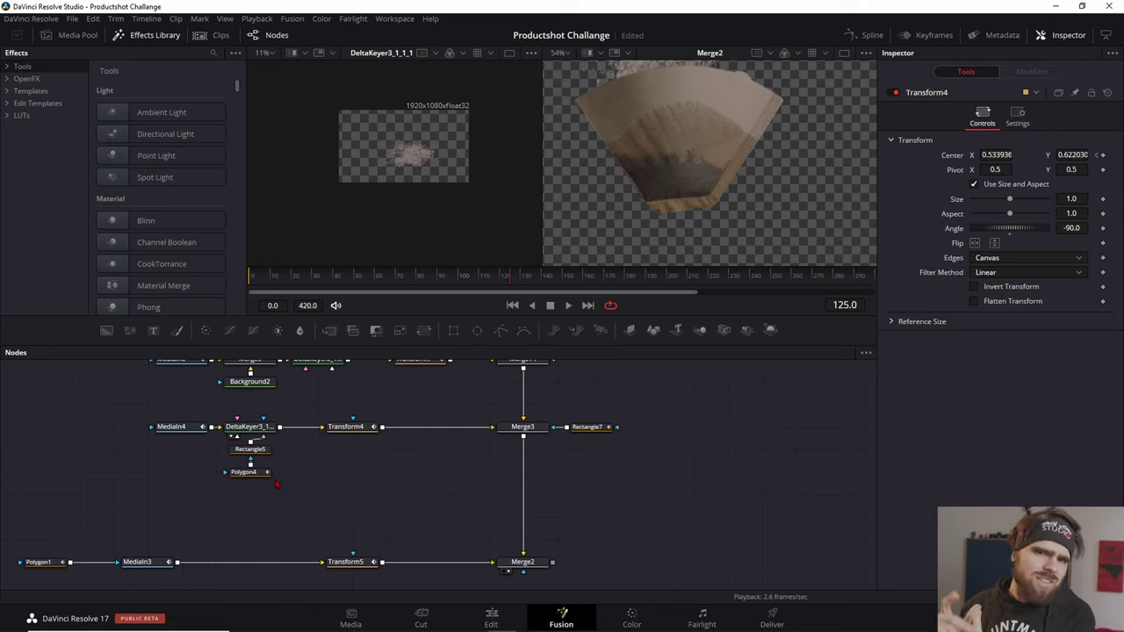
left_click(243, 472)
key("space")
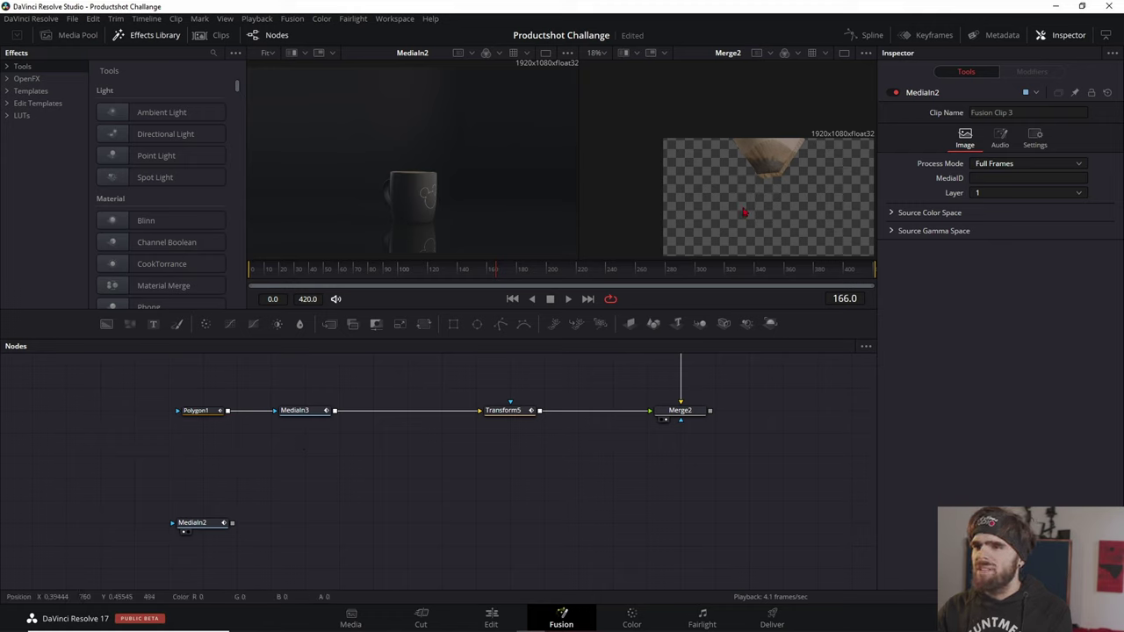
Merge MediaIn2's mug footage with Merge2 into Merge5, swapping inputs so the filter sits on top.
left_click_drag(777, 208, 755, 178)
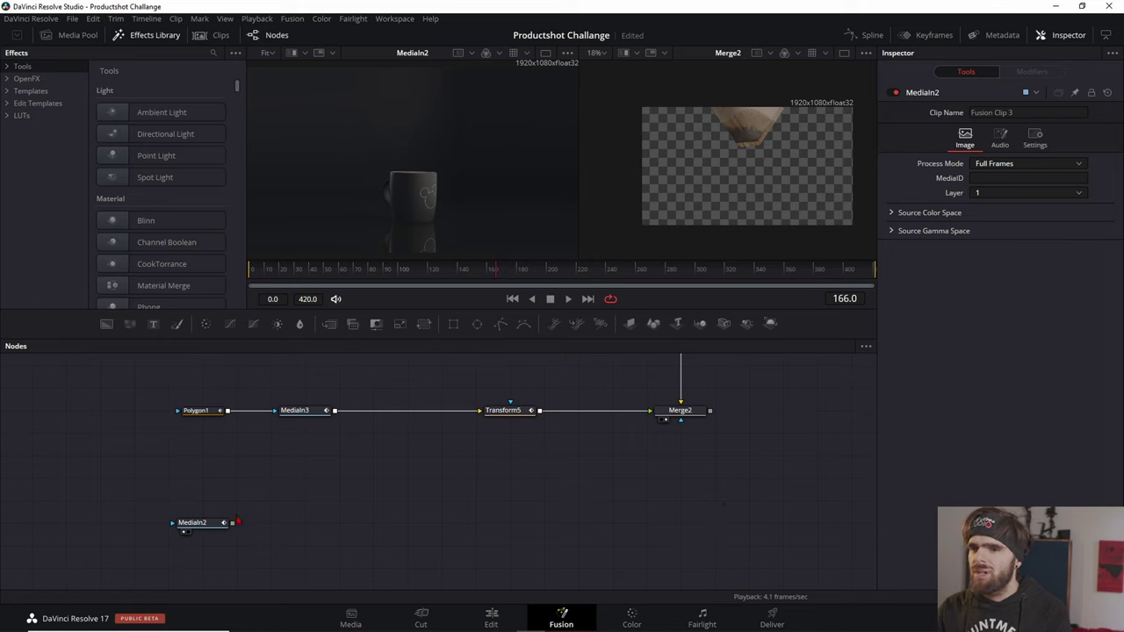
left_click_drag(233, 523, 686, 418)
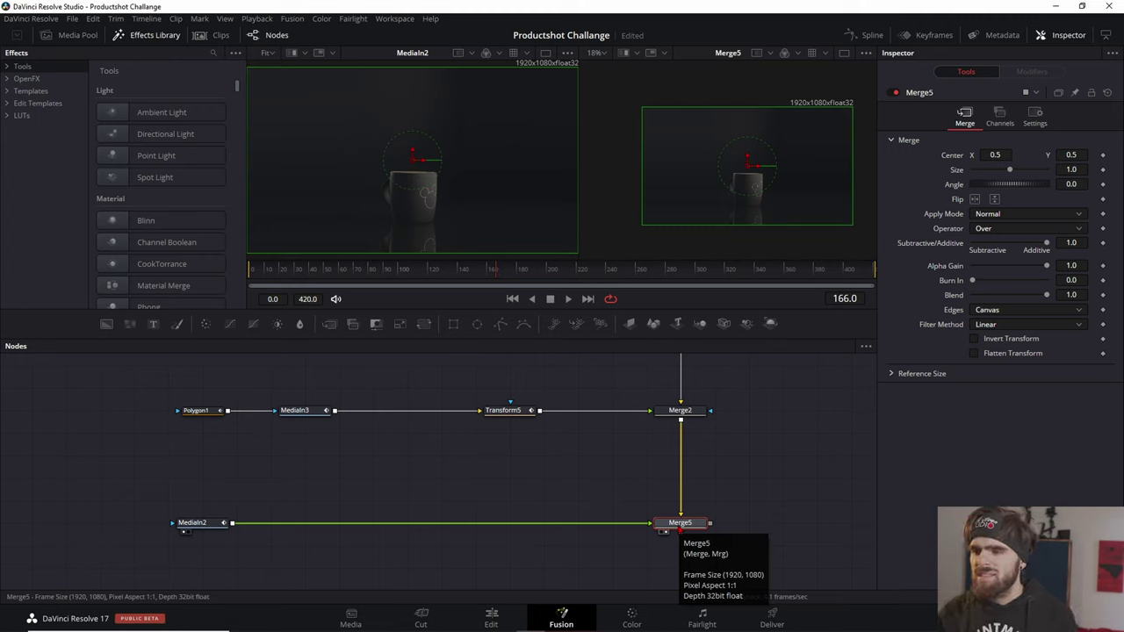
key("ctrl+t")
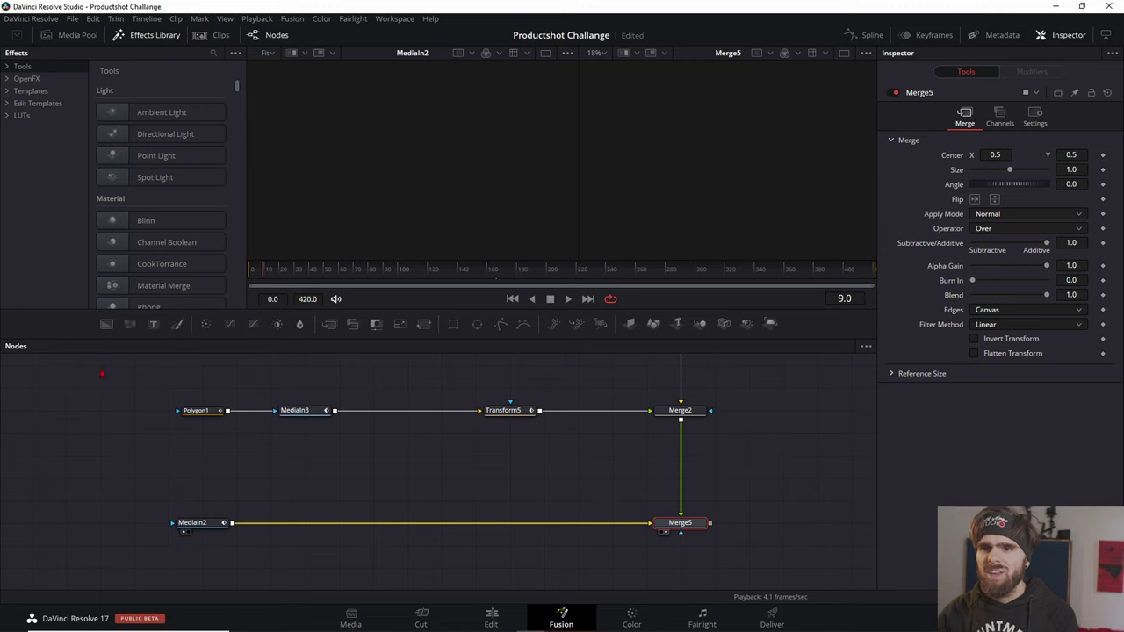
Add a Background node and merge it with the MediaIn2 mug footage via Merge10.
left_click_drag(106, 325, 272, 566)
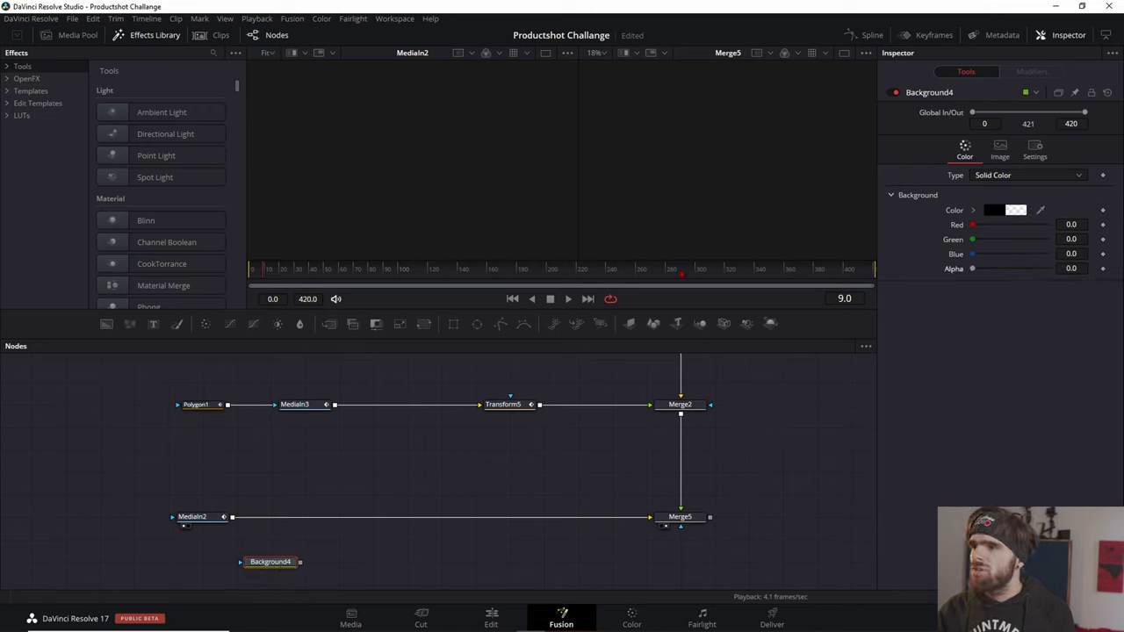
left_click_drag(301, 561, 233, 517)
left_click_drag(339, 562, 270, 516)
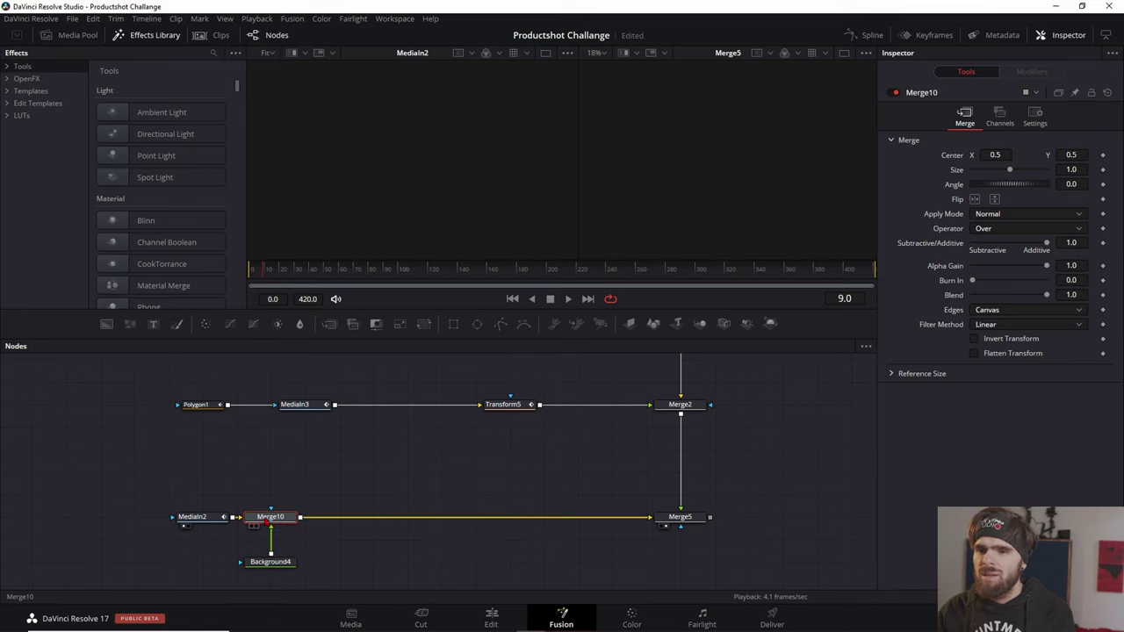
View Merge5, scrub to around frame 178, inspect Transform5 and play the animation.
left_click(676, 518)
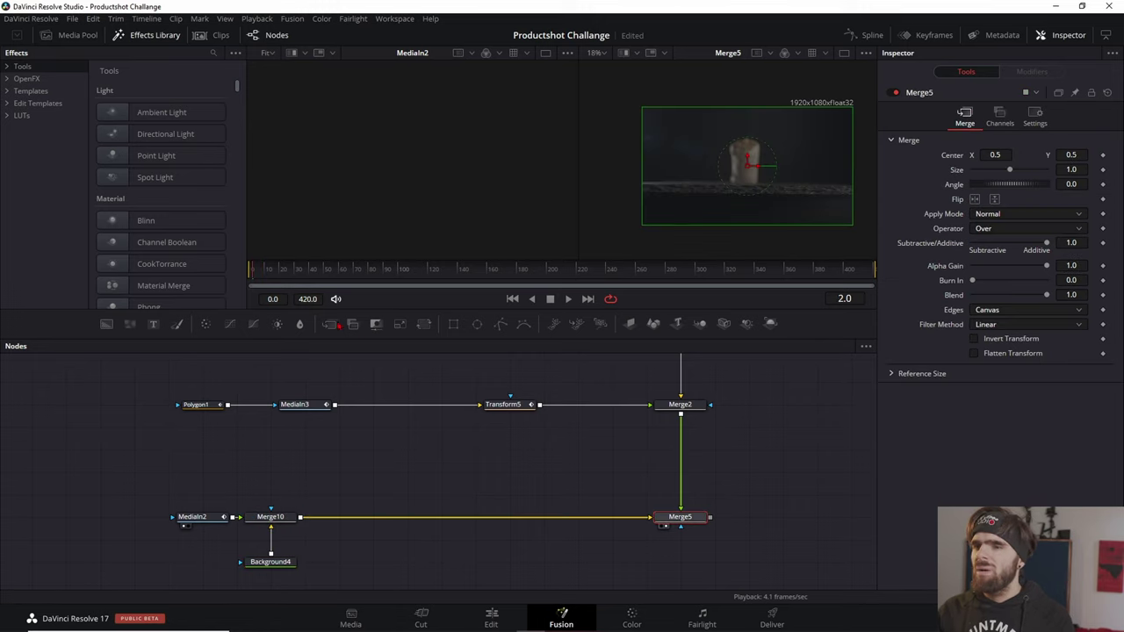
left_click(709, 268)
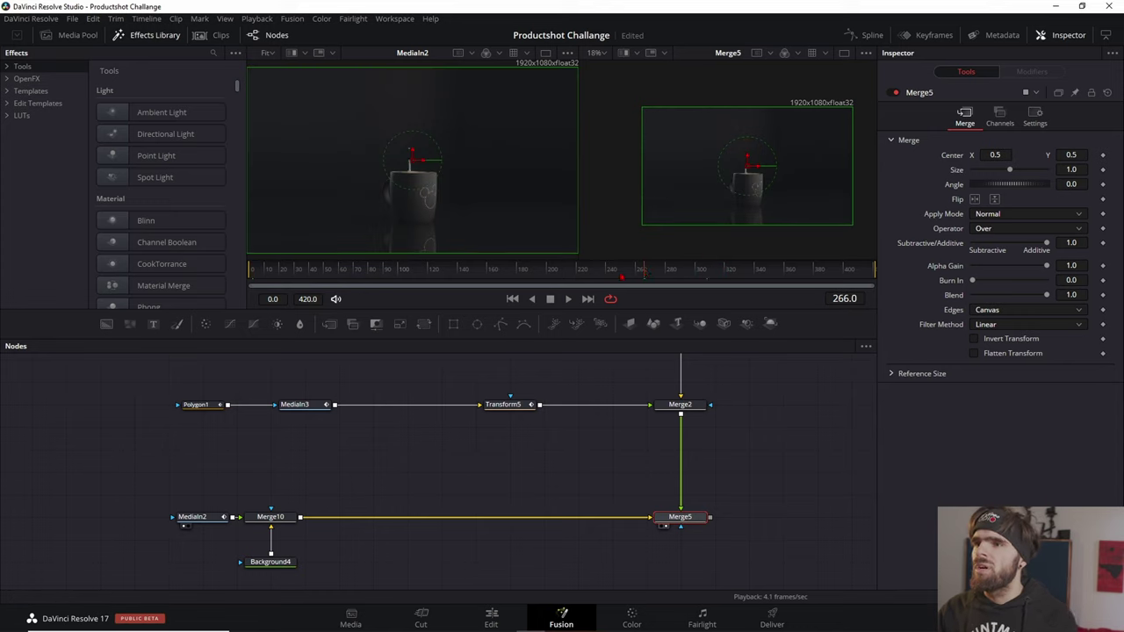
left_click_drag(643, 269, 520, 269)
left_click(504, 404)
key("space")
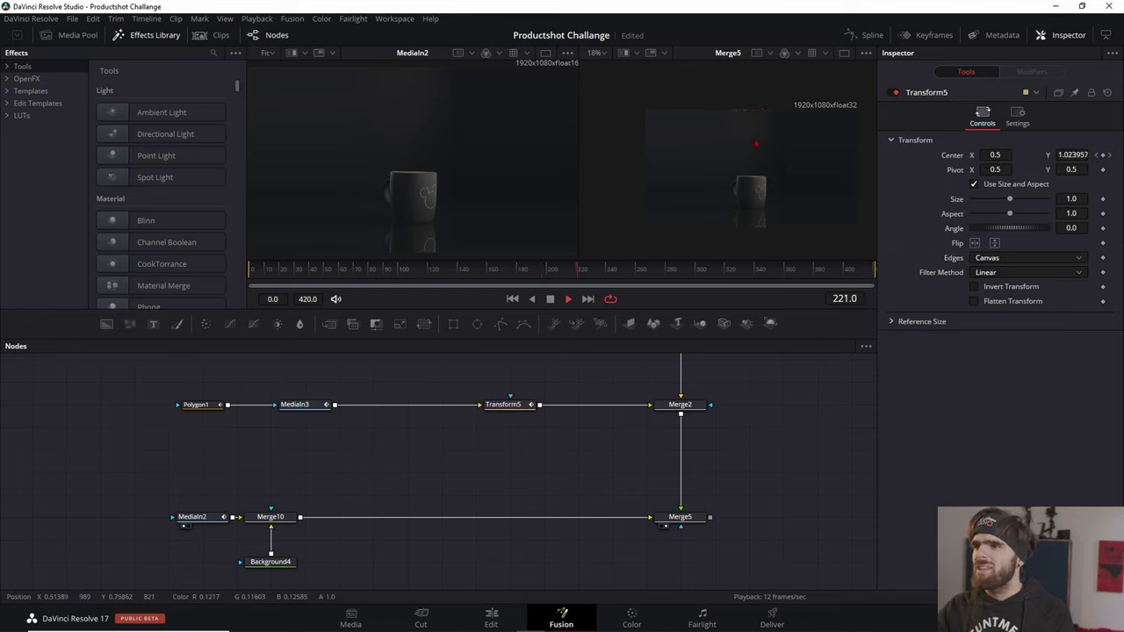
scroll(761, 146, "up", 2)
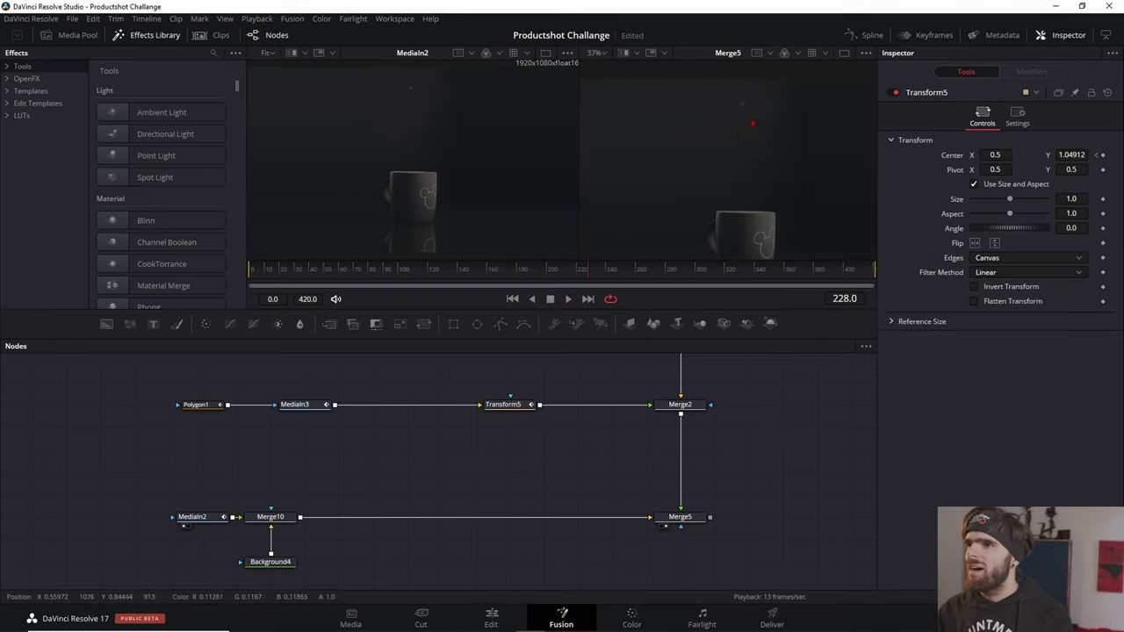
scroll(745, 445, "down", 3)
scroll(708, 95, "down", 3)
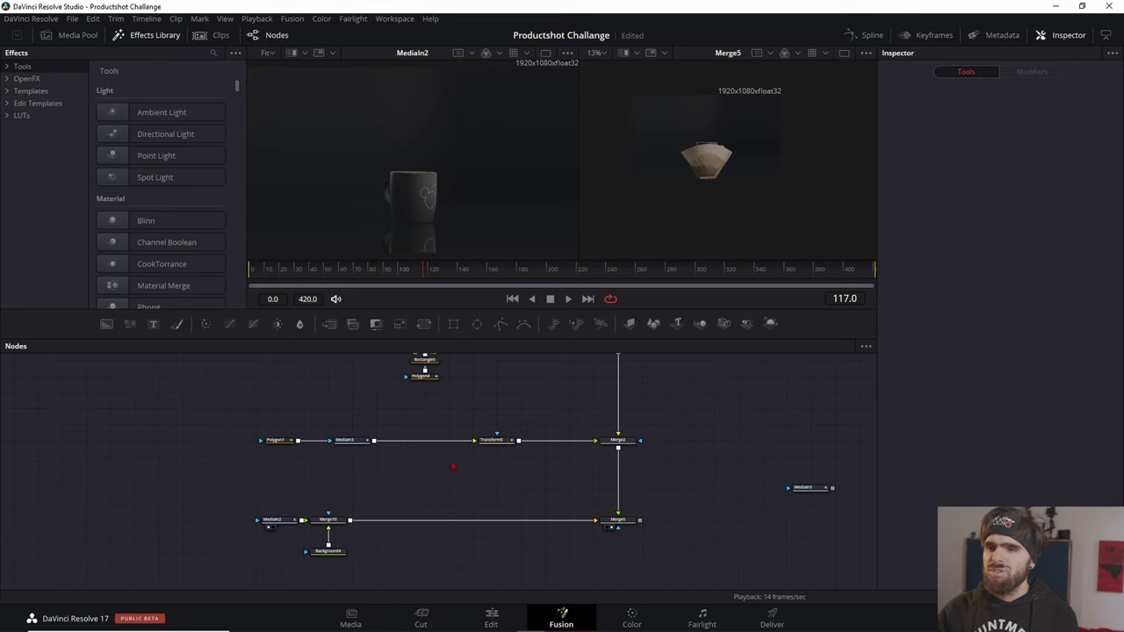
Insert Transform3 between Merge10 and Merge5, keyframe its Center with Y at 1.5, and preview playback.
left_click_drag(501, 323, 501, 484)
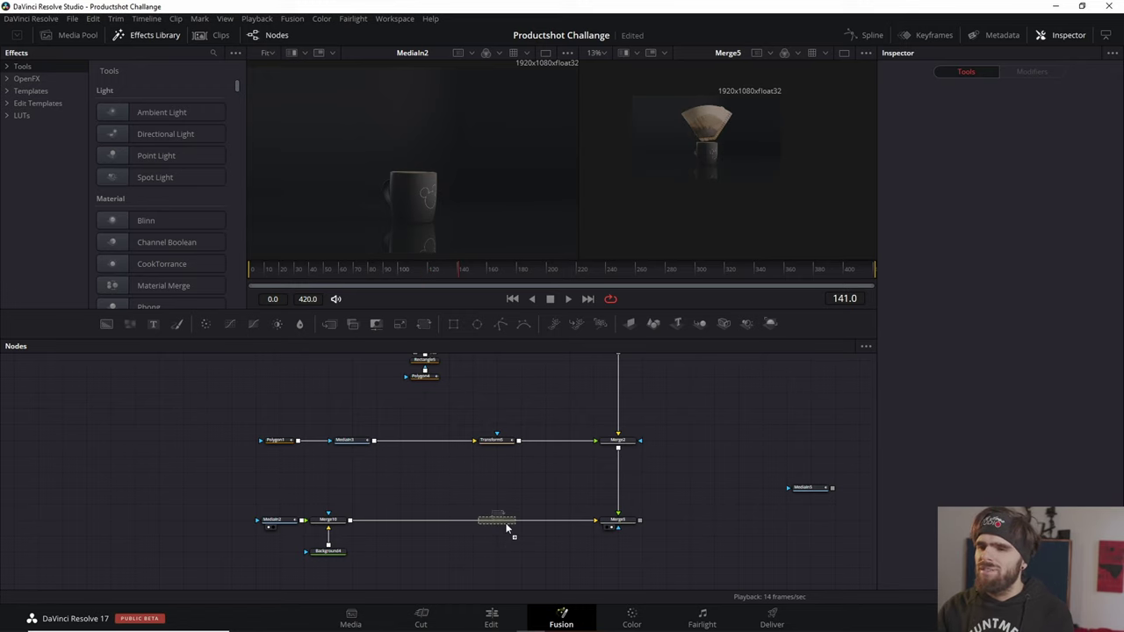
left_click_drag(507, 527, 507, 525)
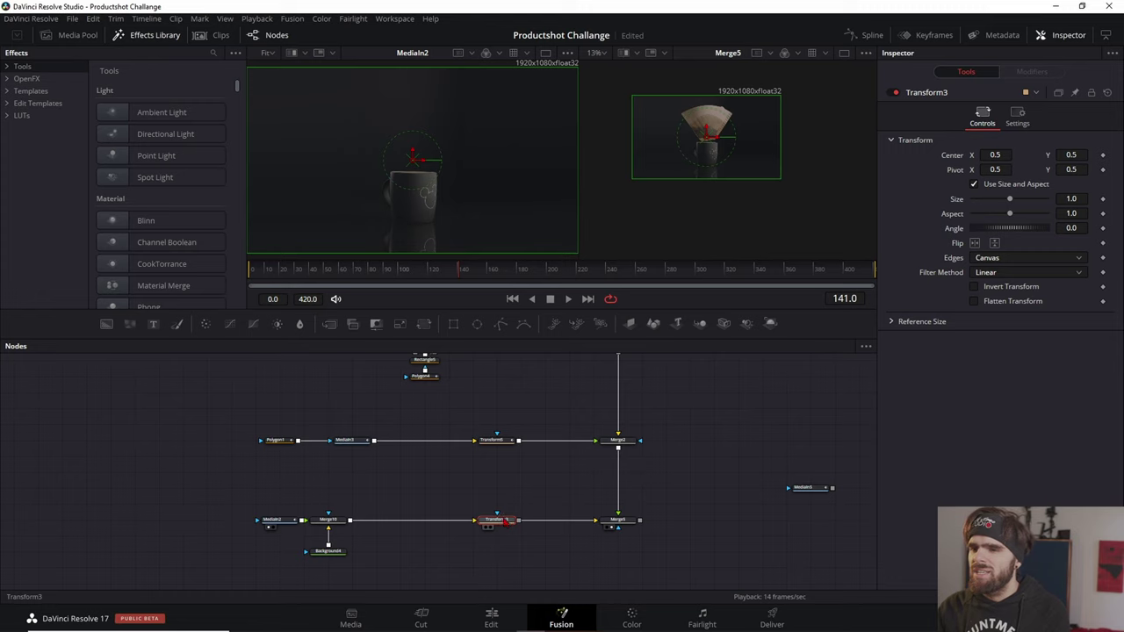
left_click(1103, 154)
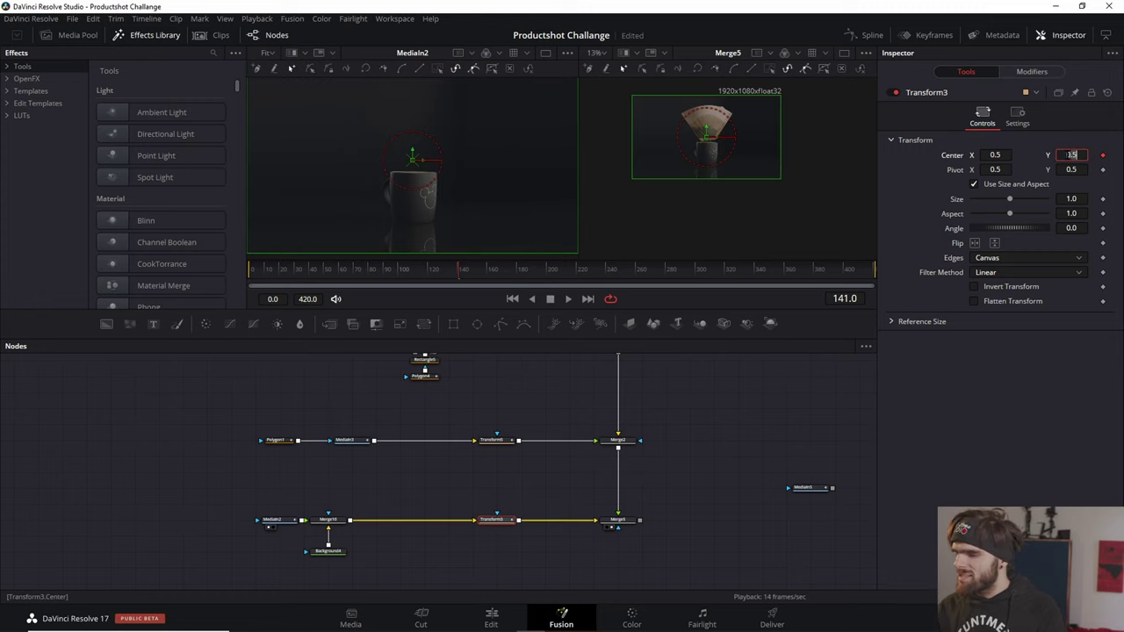
key("Tab")
key("space")
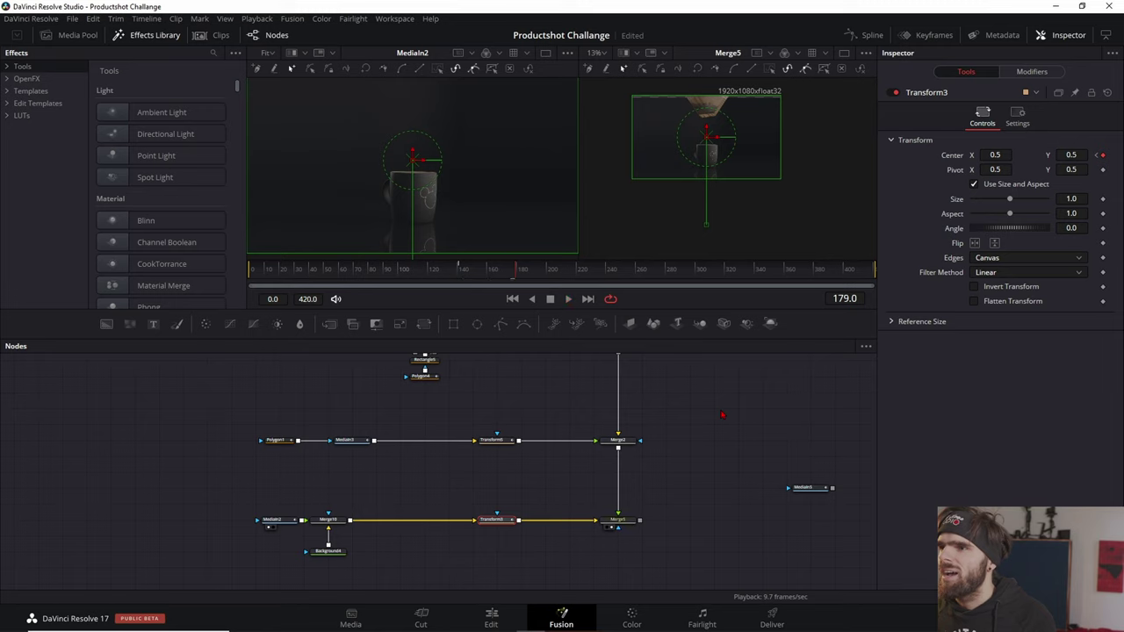
left_click(721, 414)
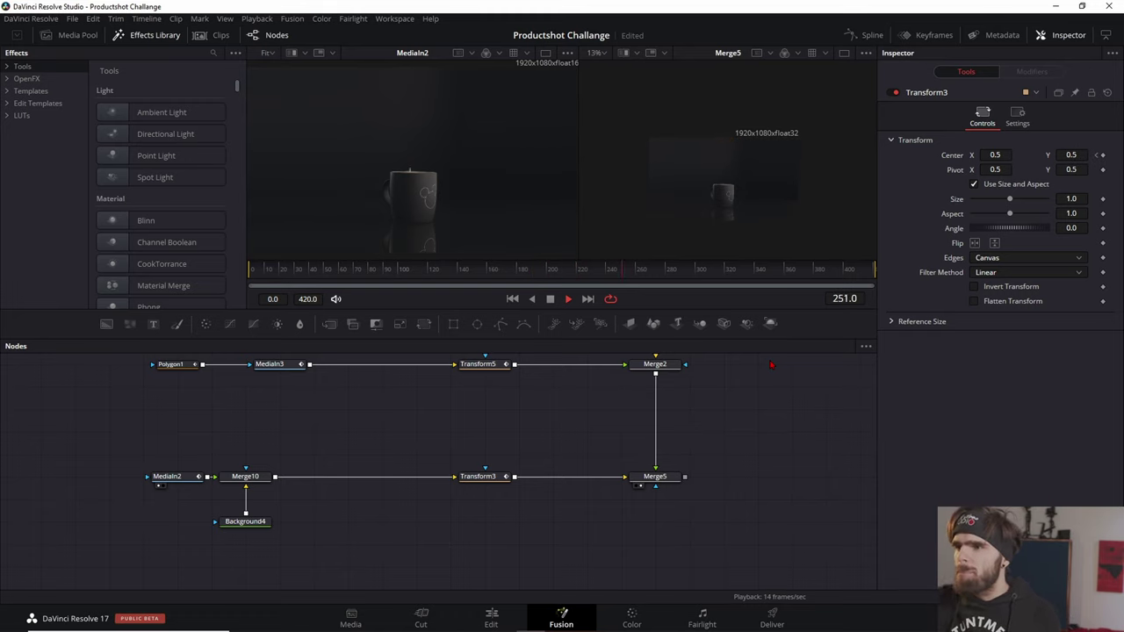
scroll(702, 182, "up", 5)
key("space")
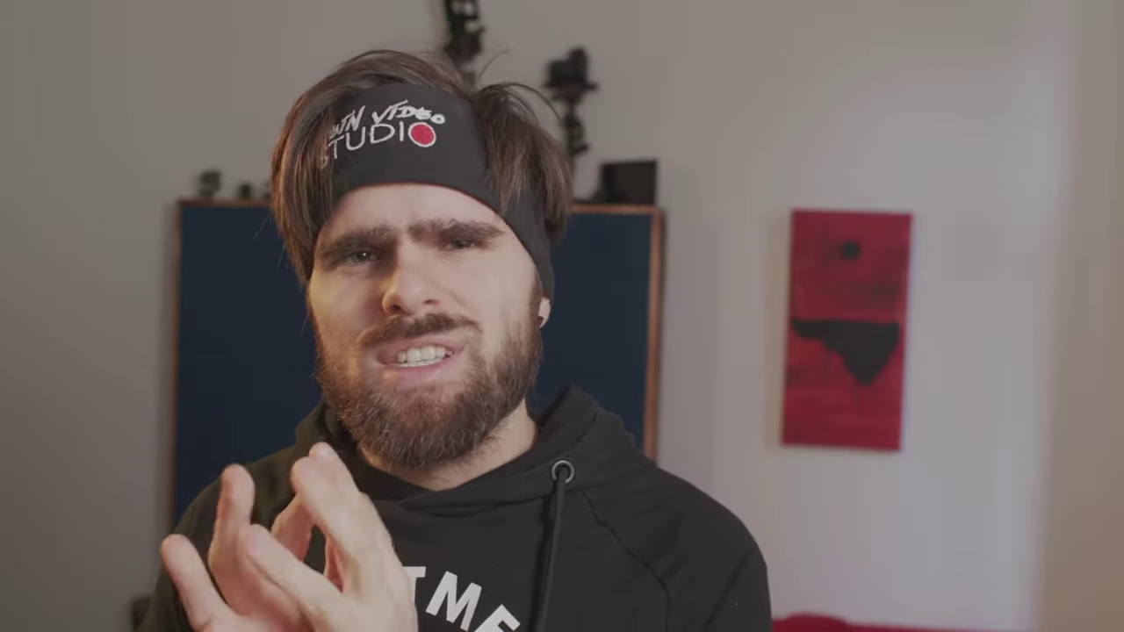
Add a Text+ node and merge its output over Transform3.
key("shift+space")
type("TEX")
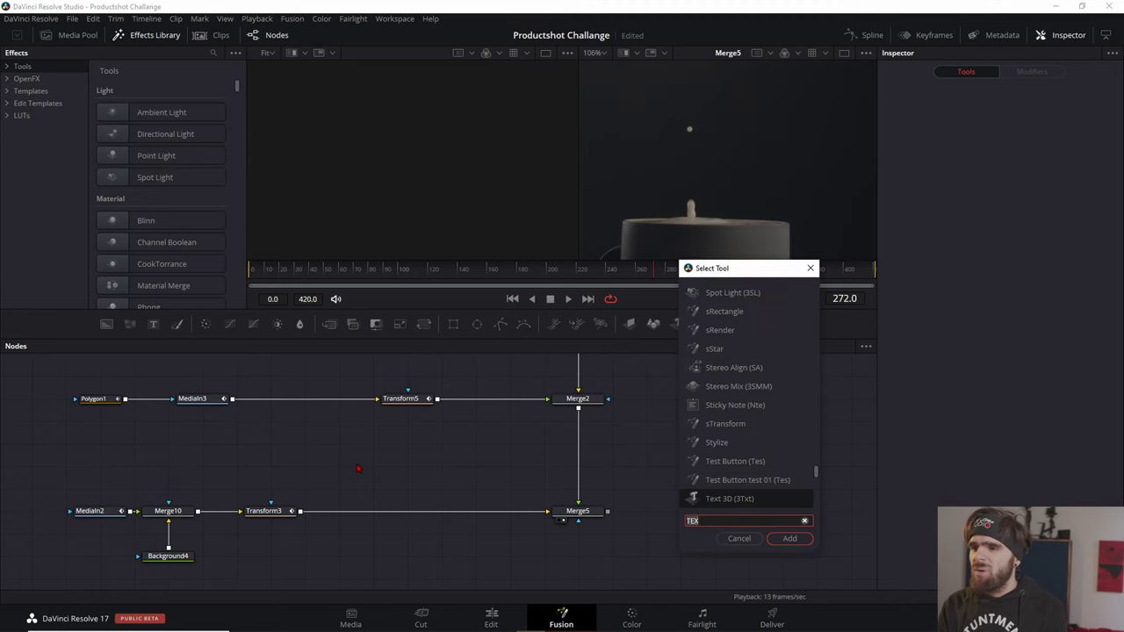
key("Down")
key("Return")
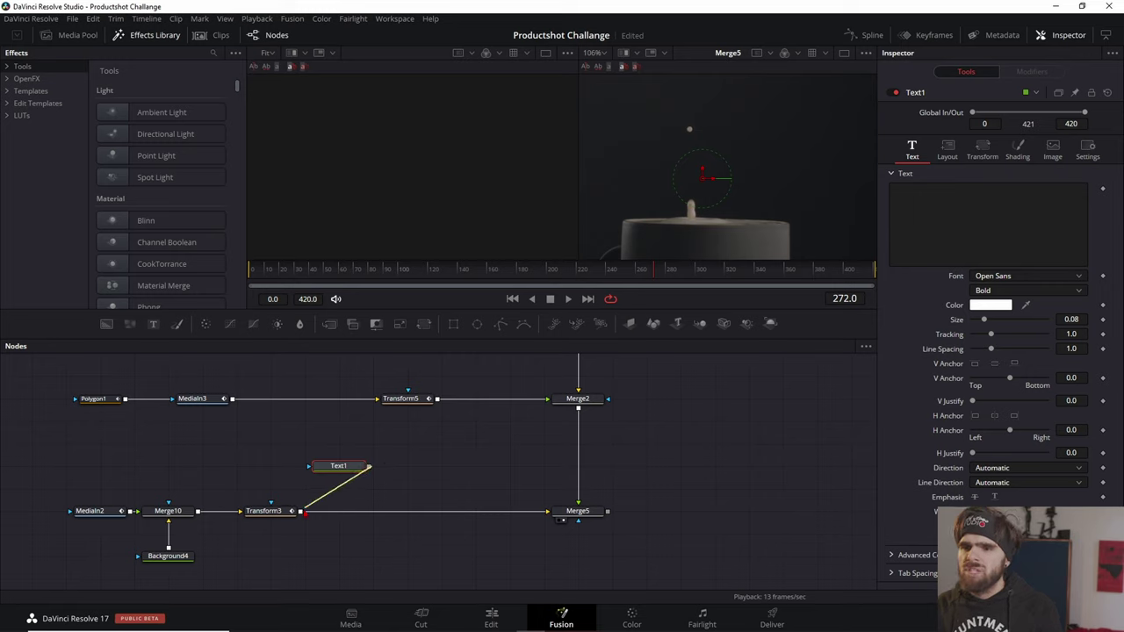
left_click_drag(304, 513, 305, 512)
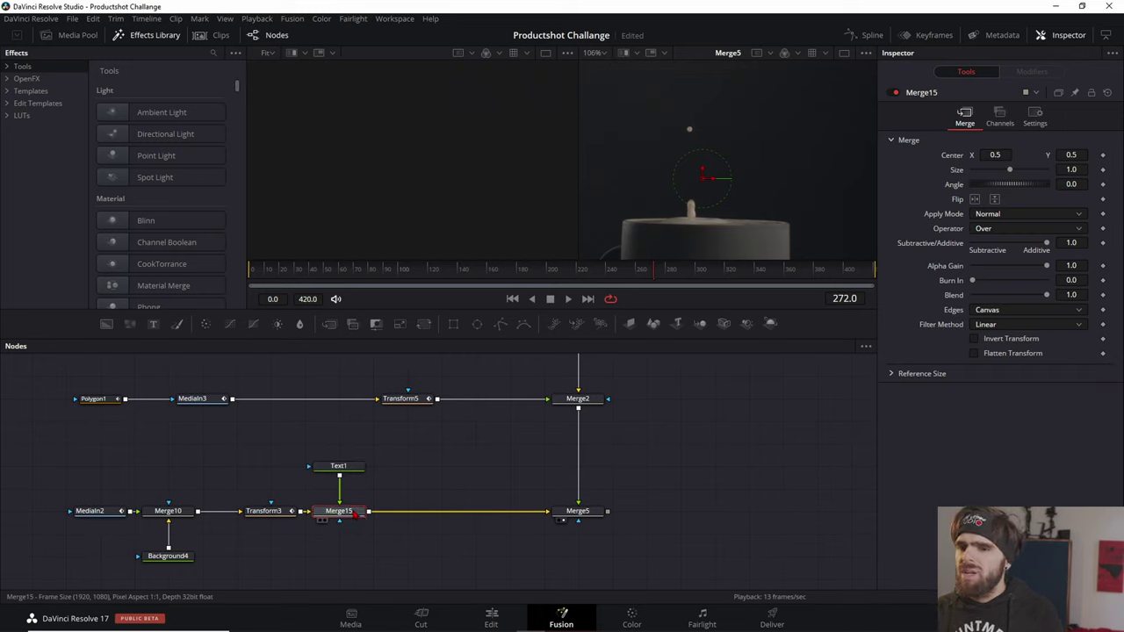
Set the text to 'Love' in the iHeart it script font at size 0.1457.
left_click(339, 466)
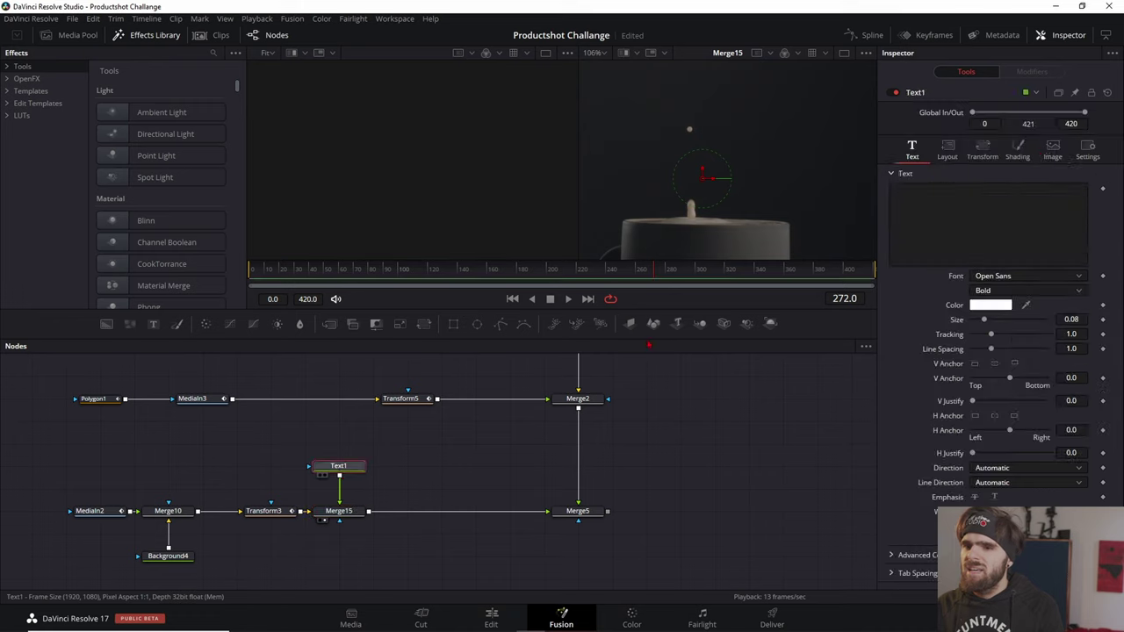
left_click(915, 220)
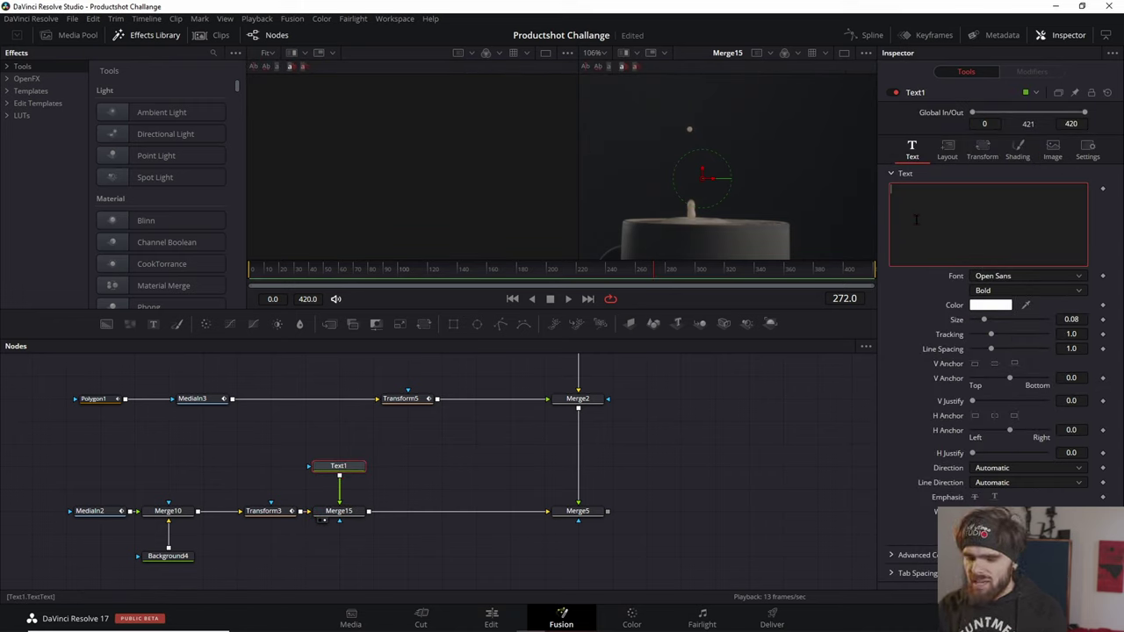
type("Love")
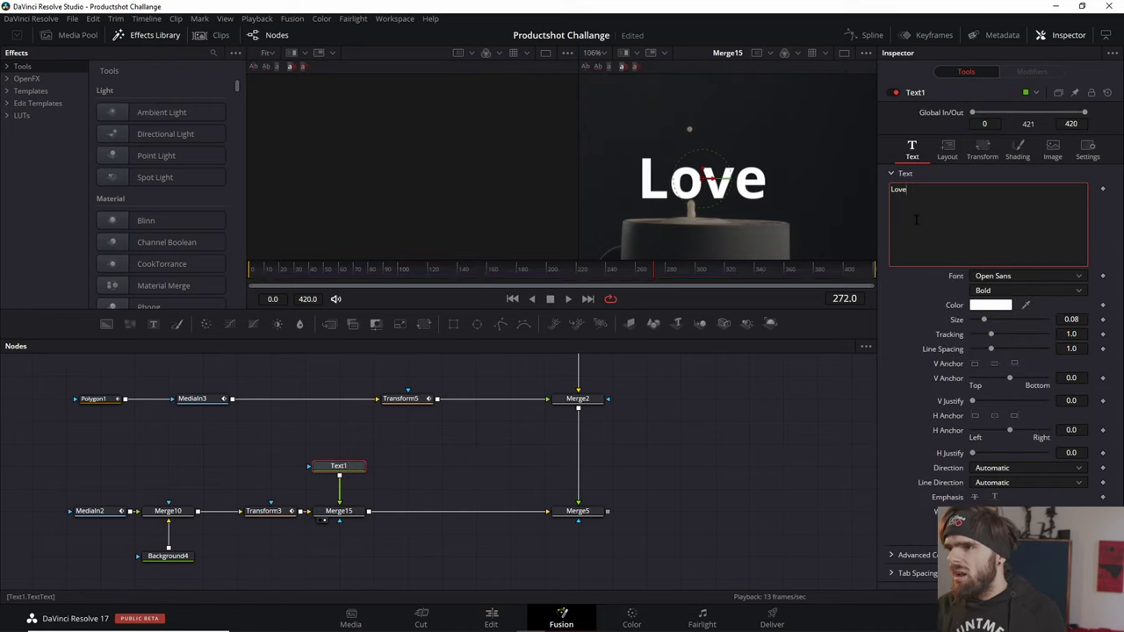
left_click(999, 278)
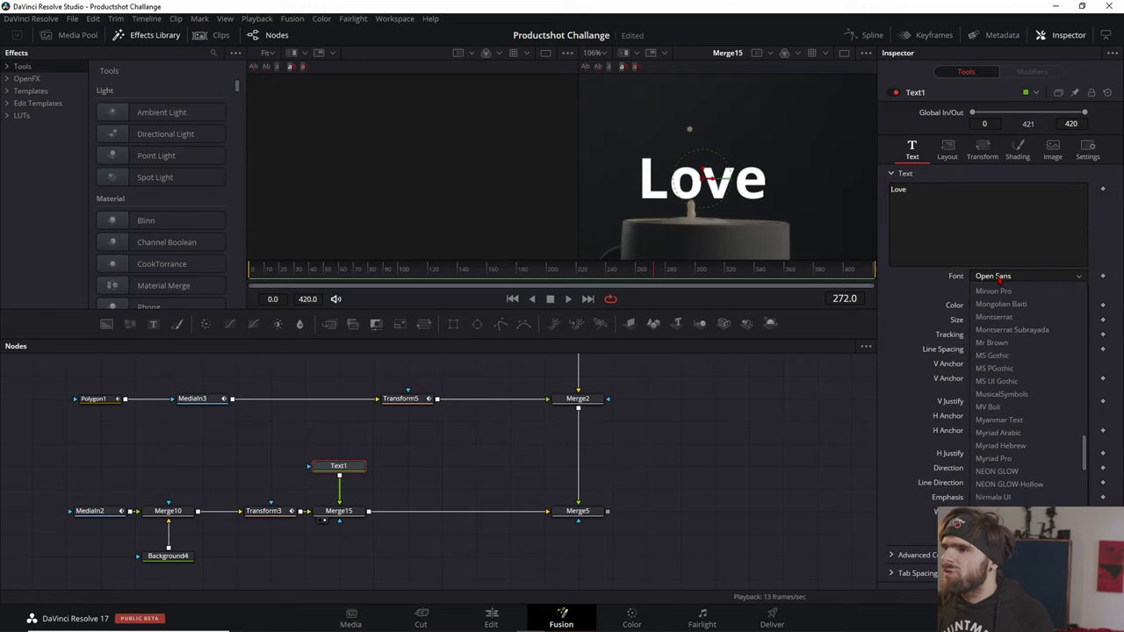
type("s")
key("Return")
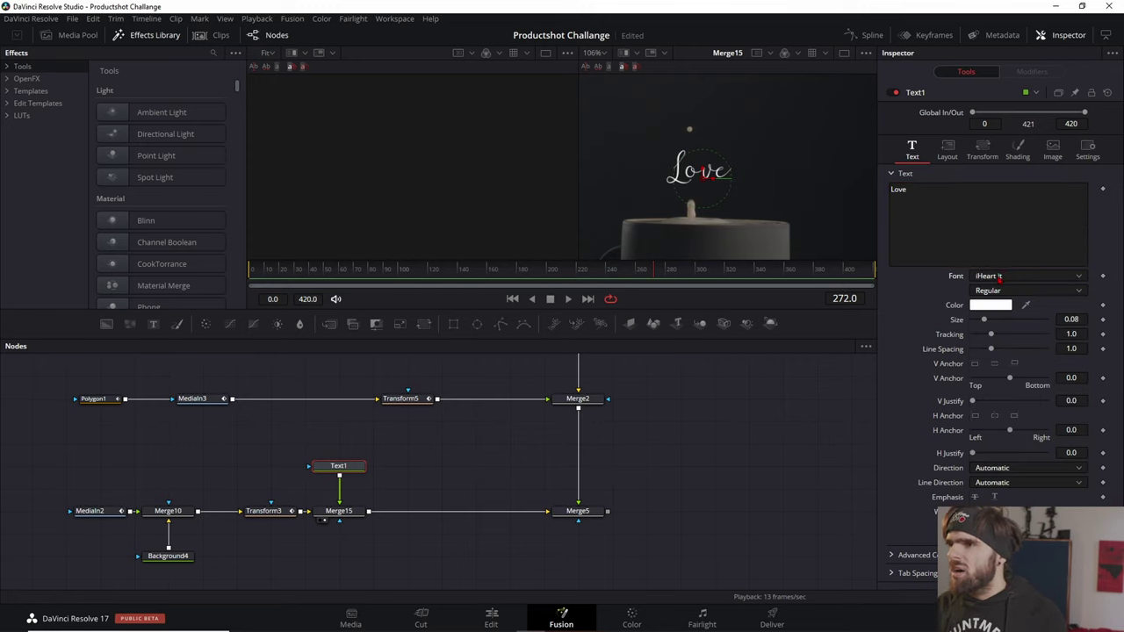
left_click_drag(984, 319, 993, 319)
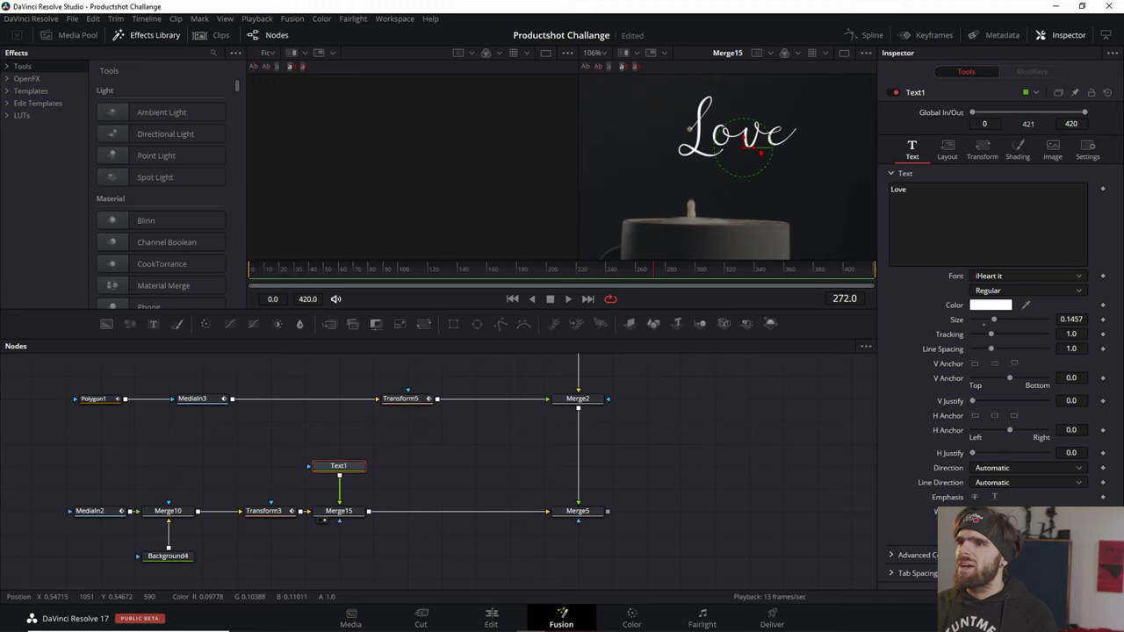
scroll(747, 163, "up", 2)
scroll(747, 162, "down", 2)
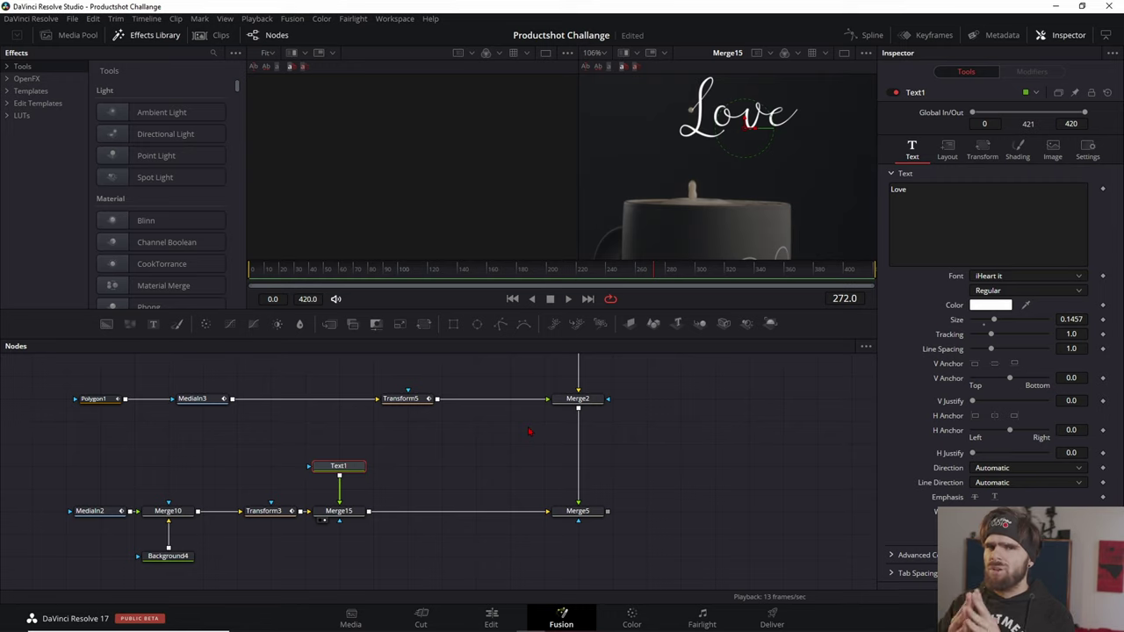
Add a Mask Paint tool and a Background node coloured with a sampled beige.
left_click(409, 464)
key("shift+space")
type("TEX")
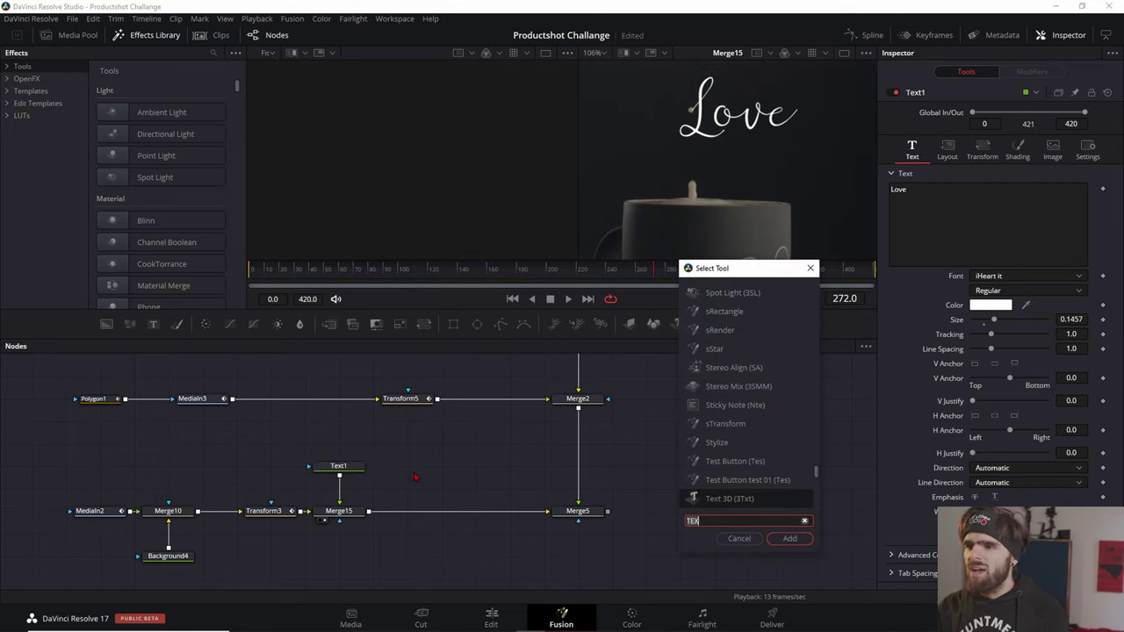
key("BackSpace")
key("BackSpace")
key("BackSpace")
type("mask")
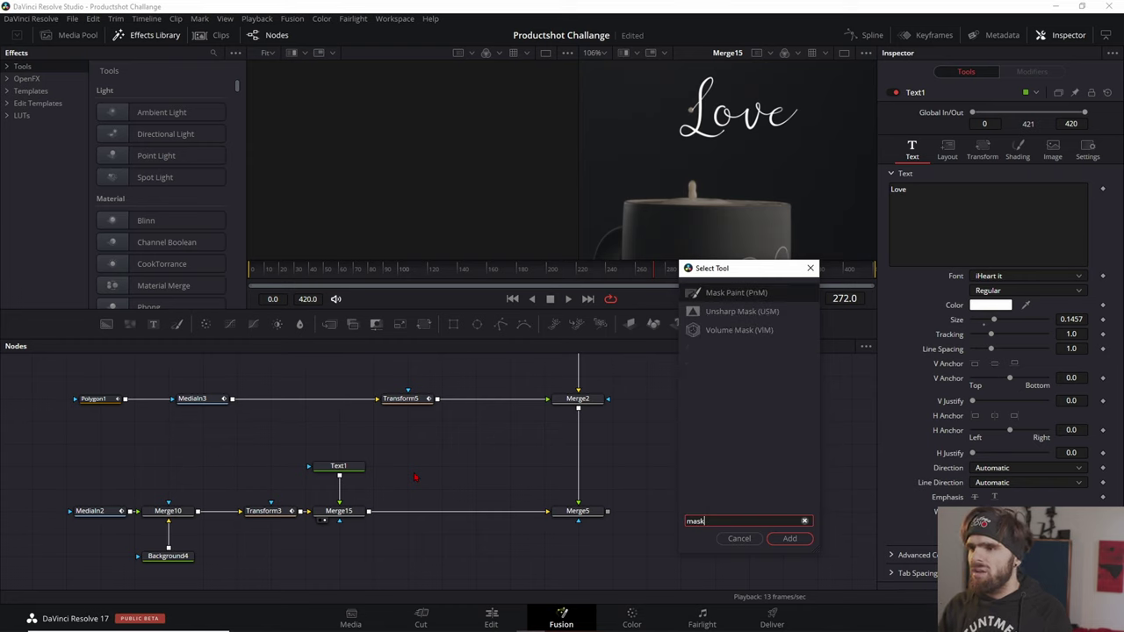
key("Return")
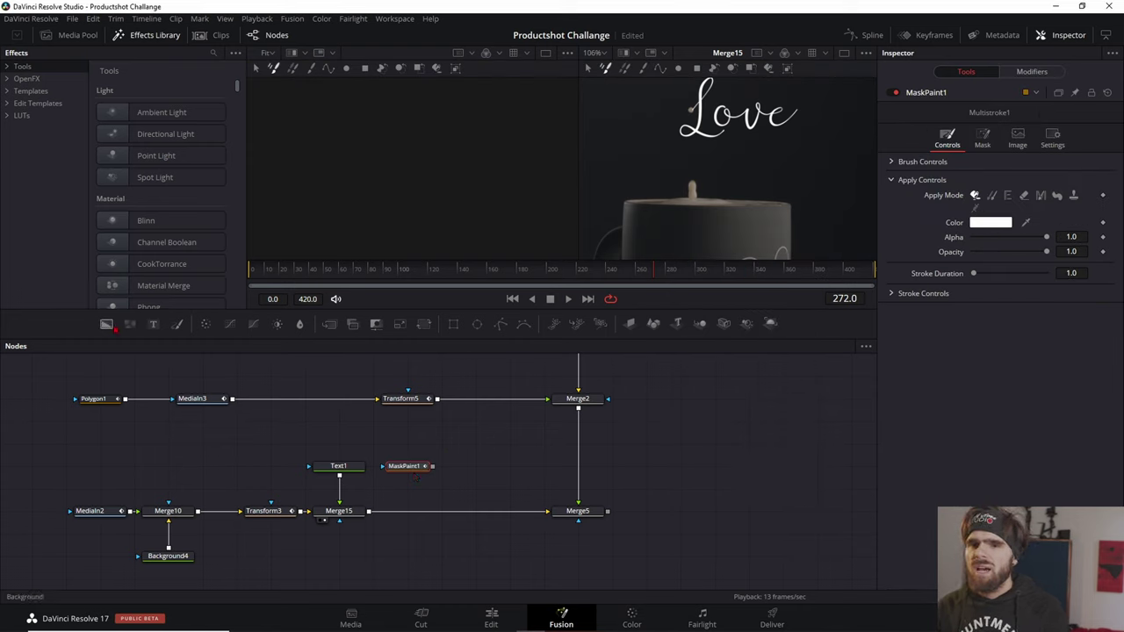
left_click_drag(107, 324, 407, 489)
left_click_drag(1040, 210, 694, 105)
Trace a polyline paint stroke along the Love letters and wire MaskPaint1 into Background5's mask.
left_click(411, 466)
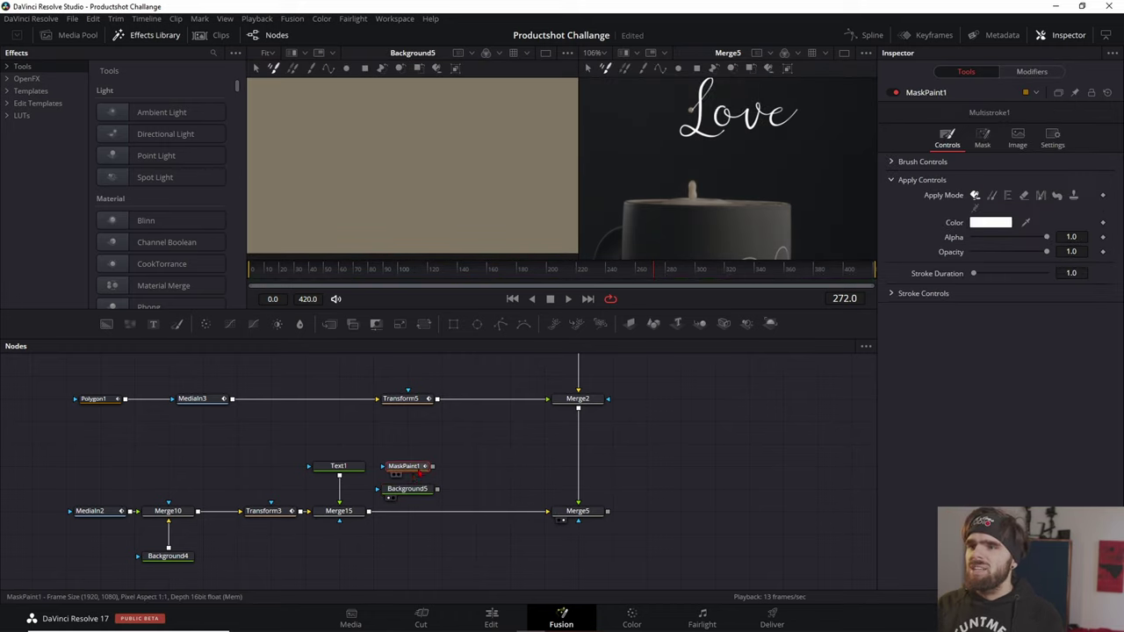
key("1")
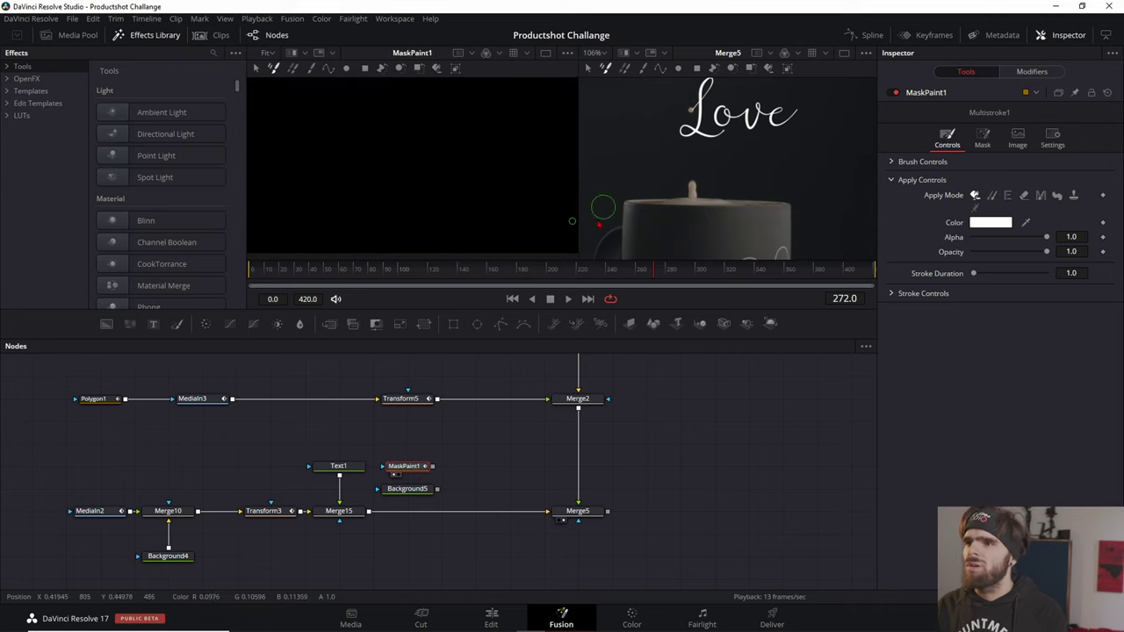
left_click(707, 153)
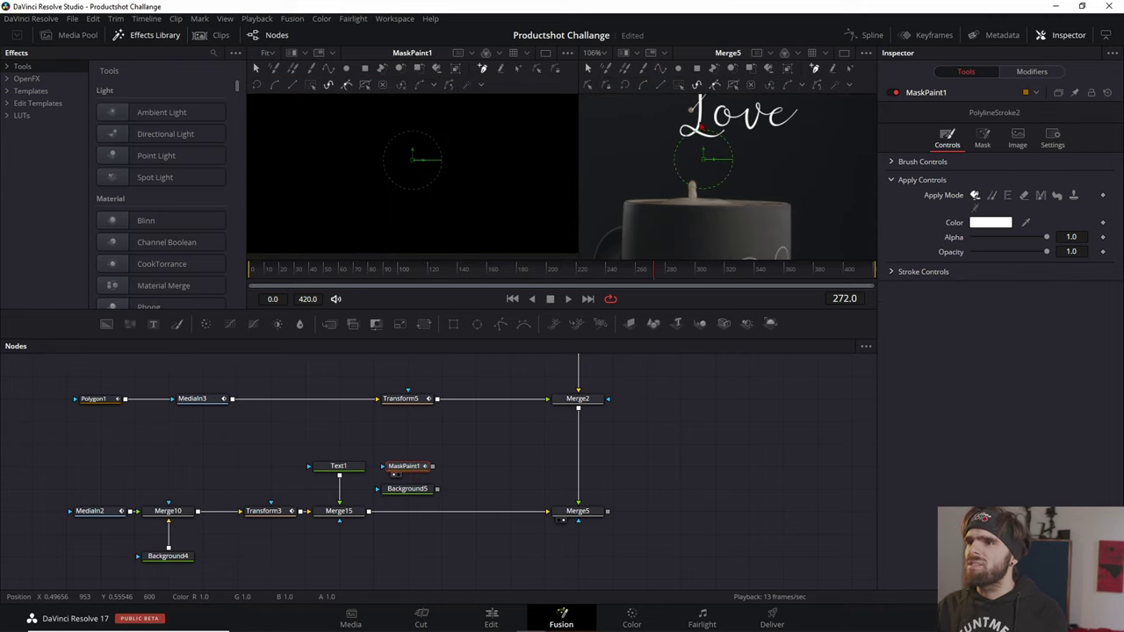
scroll(702, 114, "up", 2)
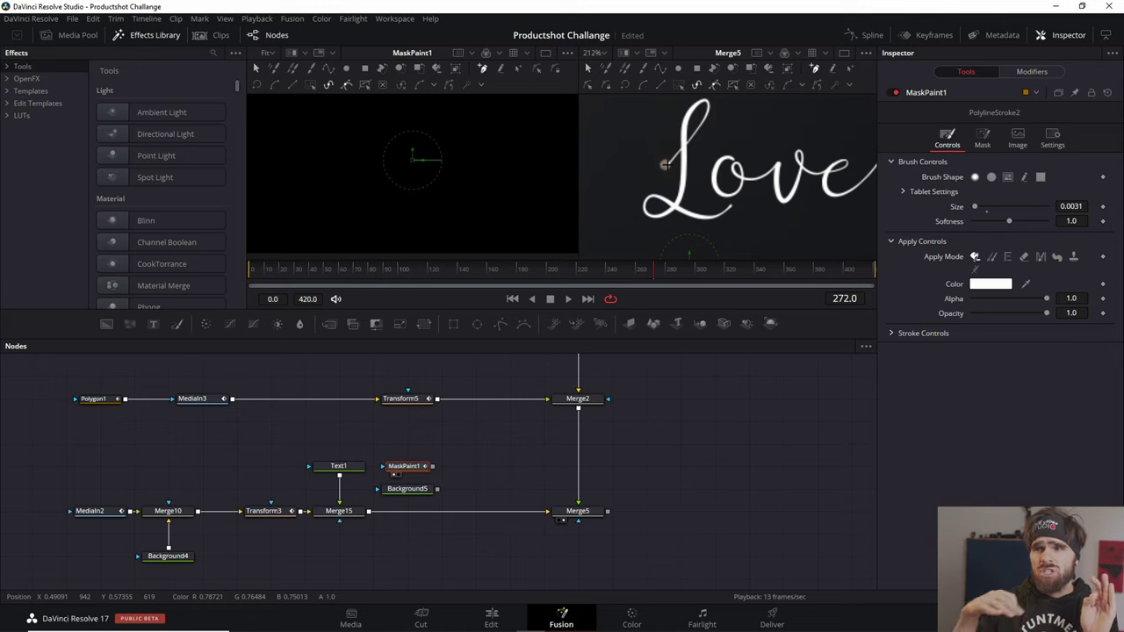
left_click(666, 164)
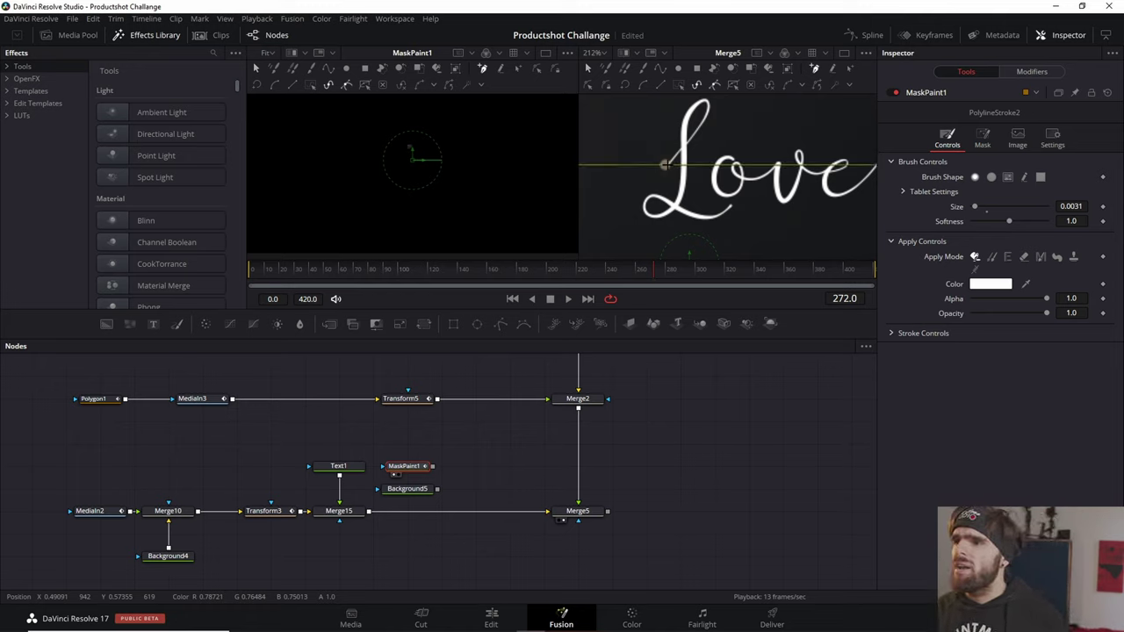
mouse_move(665, 164)
left_mouse_down()
mouse_move(668, 211)
mouse_move(825, 176)
left_mouse_up()
left_click_drag(432, 466, 416, 492)
Insert the masked Background5 into the main chain through a new Merge16 and view it.
left_click(413, 492)
key("2")
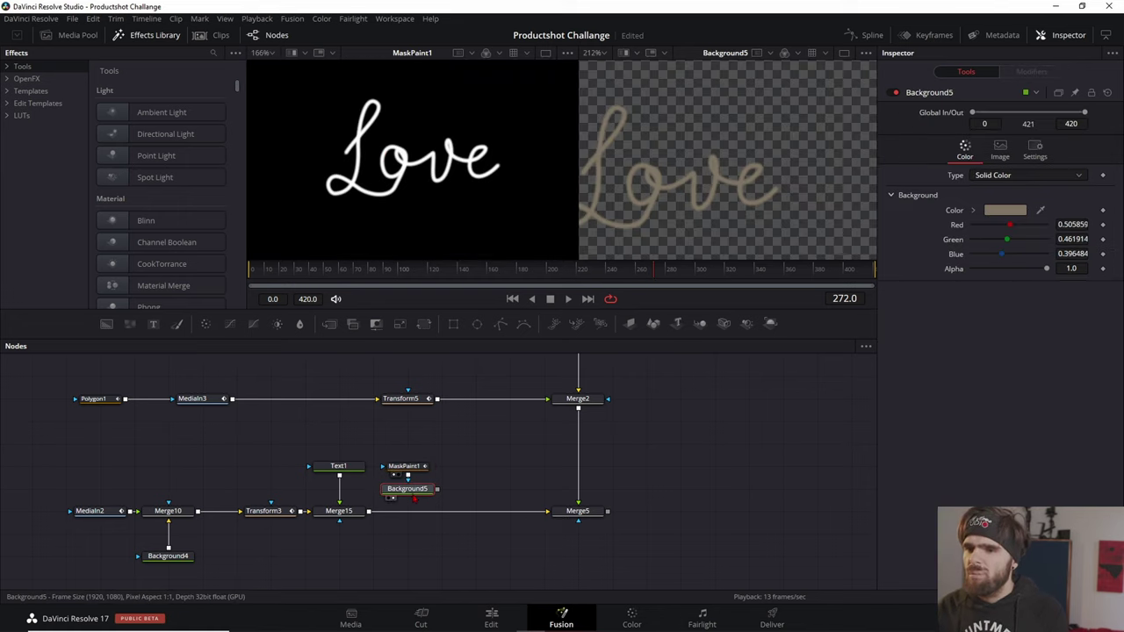
left_click_drag(438, 489, 403, 514)
key("2")
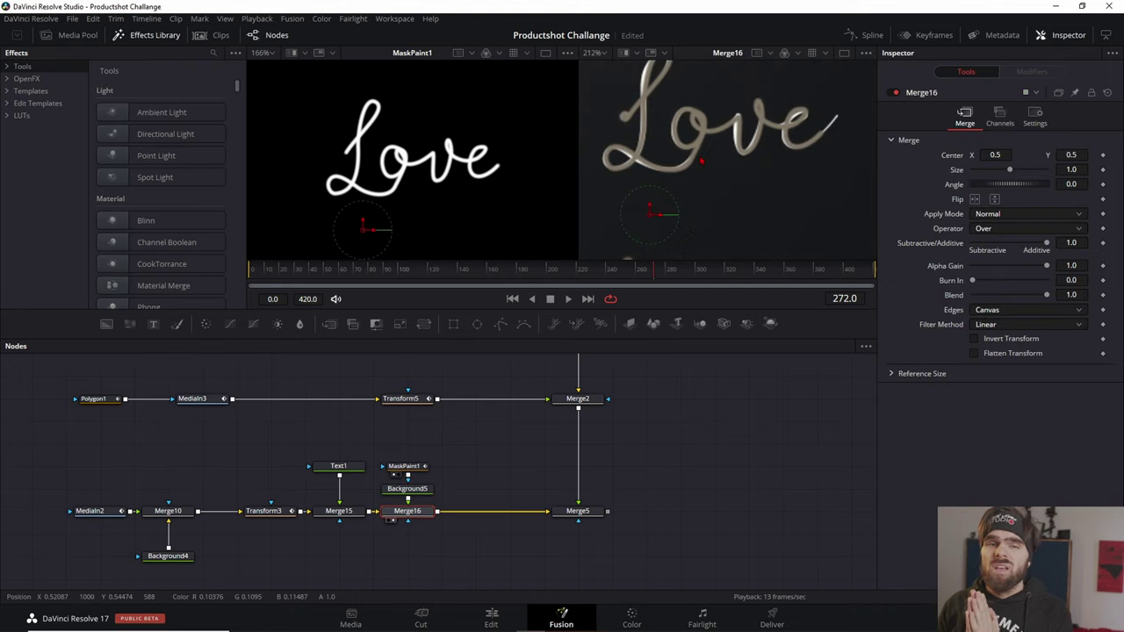
Delete the old Text1 and Merge15 nodes and expand MaskPaint1's Stroke Controls.
left_click_drag(331, 444, 351, 571)
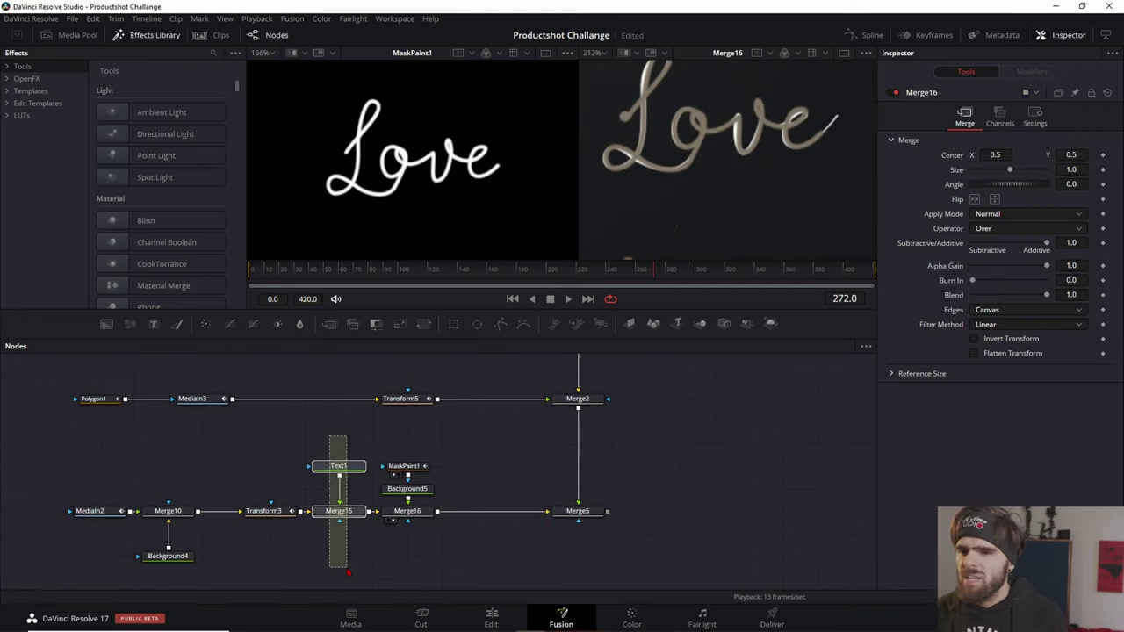
key("Delete")
scroll(695, 167, "down", 3)
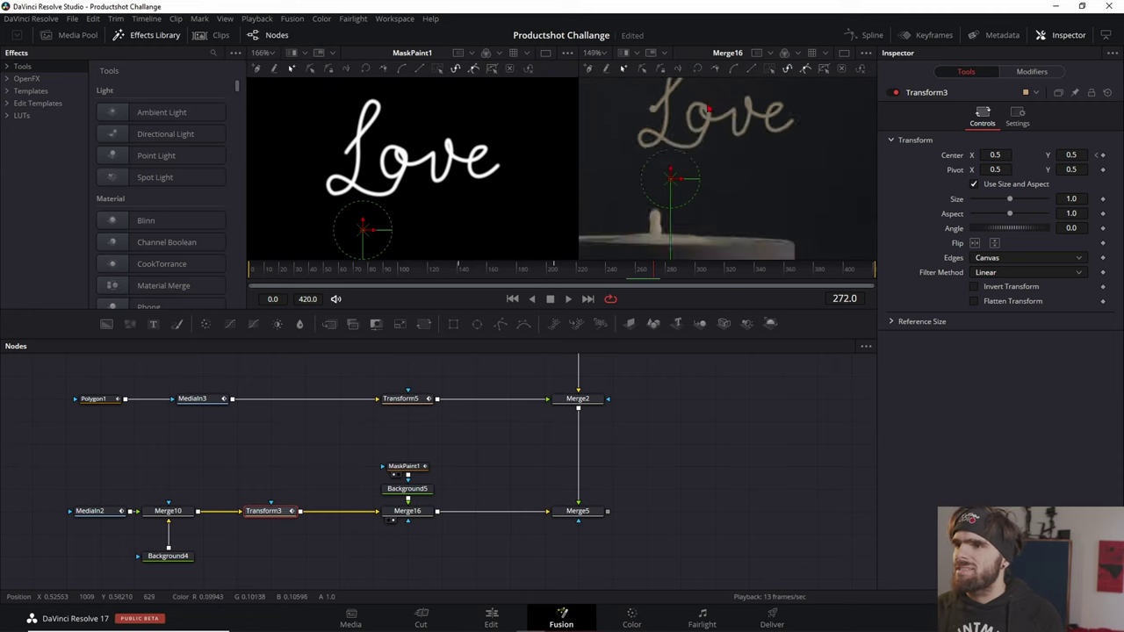
left_click(404, 466)
left_click(892, 334)
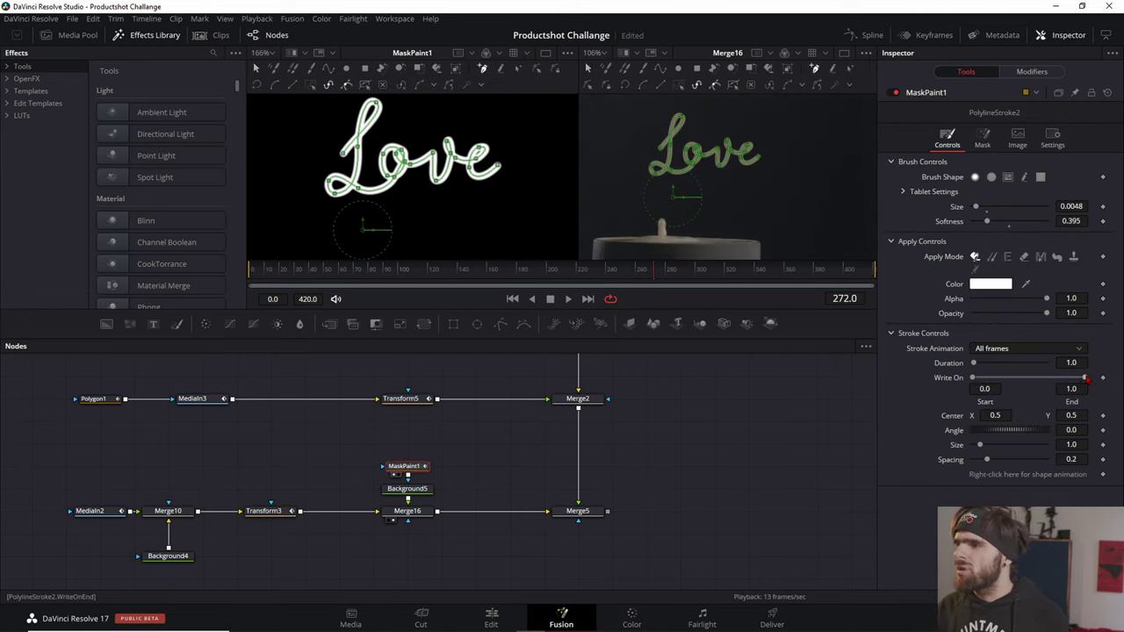
Keyframe MaskPaint1's Write On End from 0 to 1 and check the curve in the Spline editor.
left_click_drag(1085, 377, 973, 377)
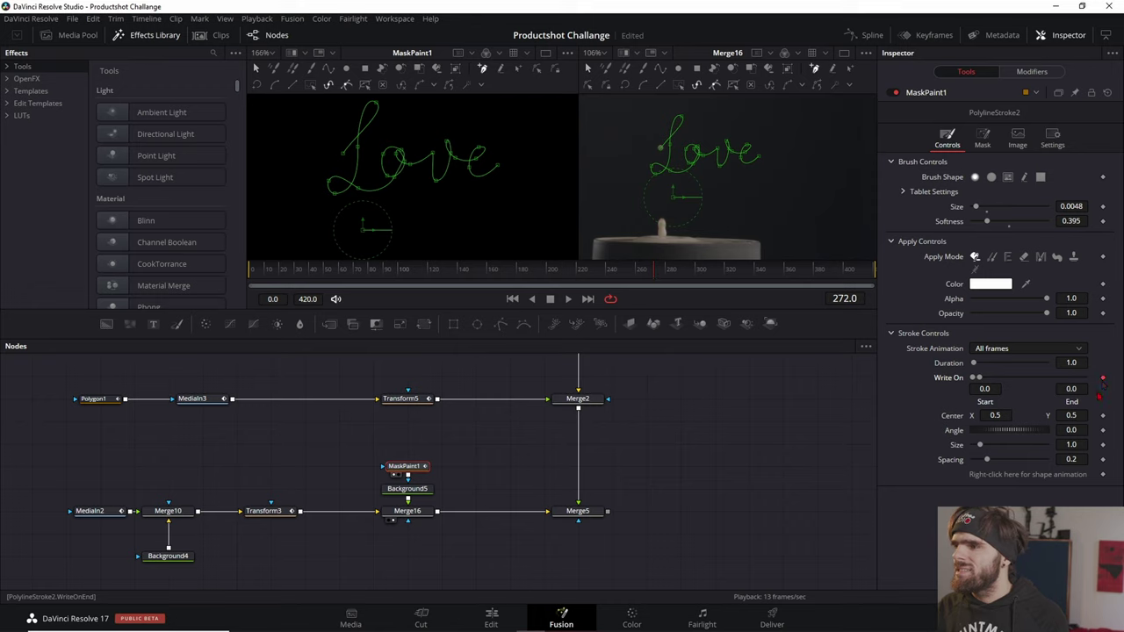
scroll(659, 134, "up", 4)
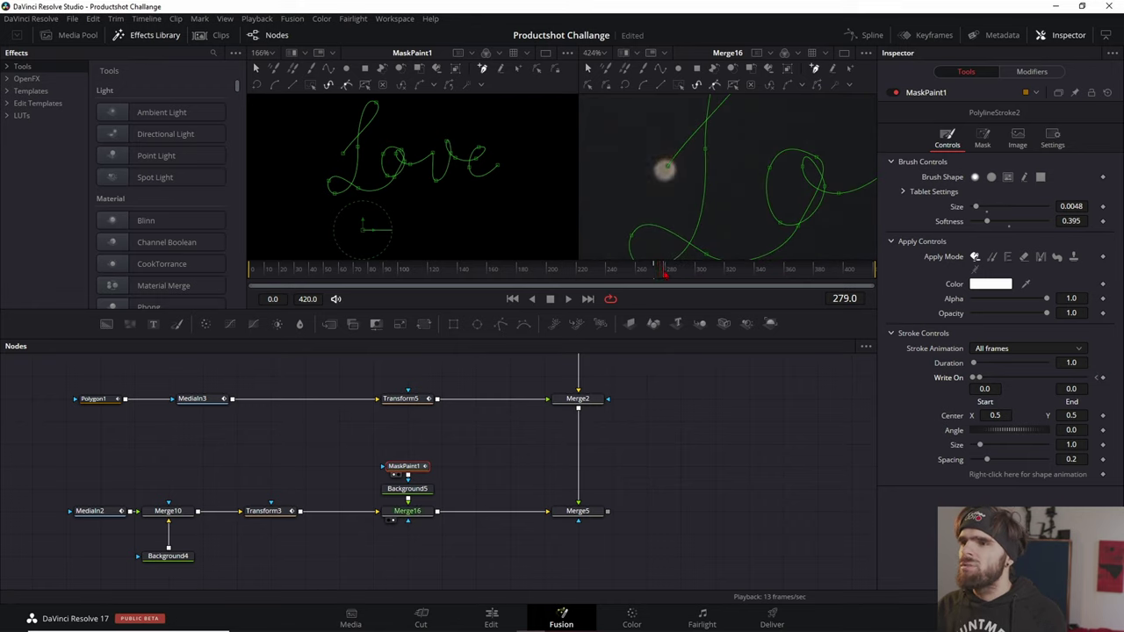
scroll(659, 123, "down", 4)
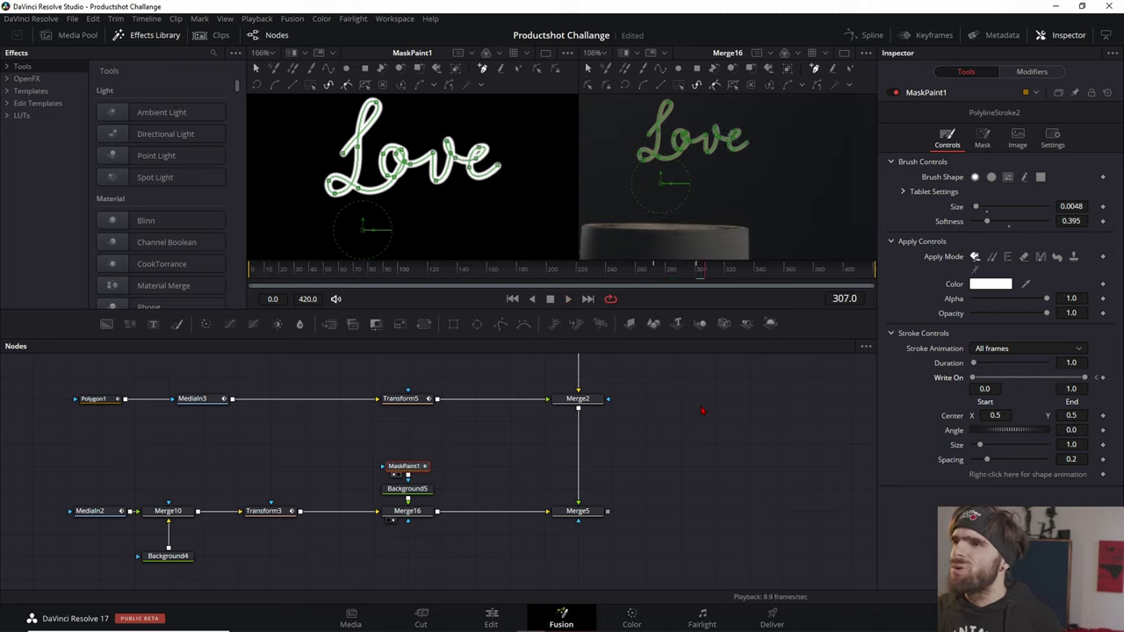
key("F8")
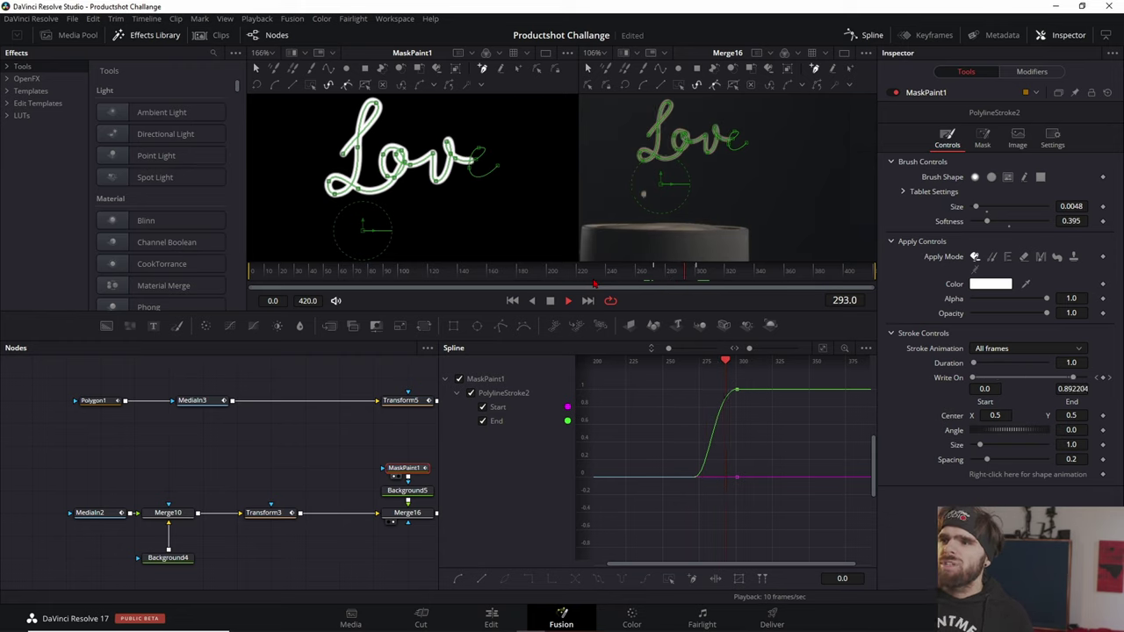
left_click(865, 37)
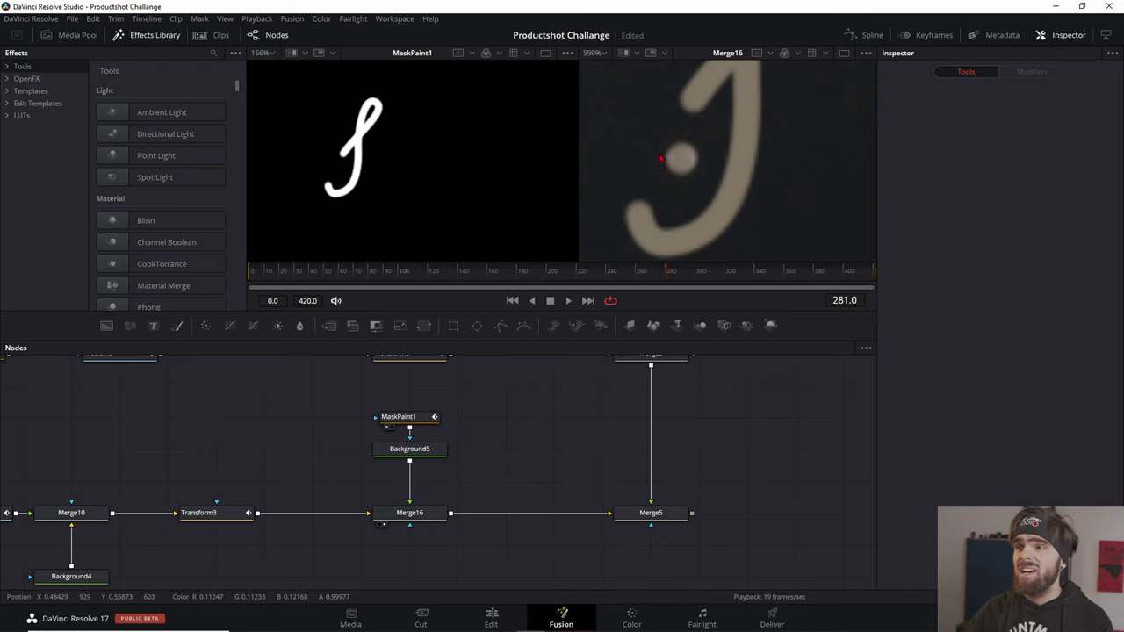
Add an Edge Detect node after the painted stroke and view it.
key("shift+space")
type("trans")
key("BackSpace")
key("BackSpace")
key("BackSpace")
type("ed")
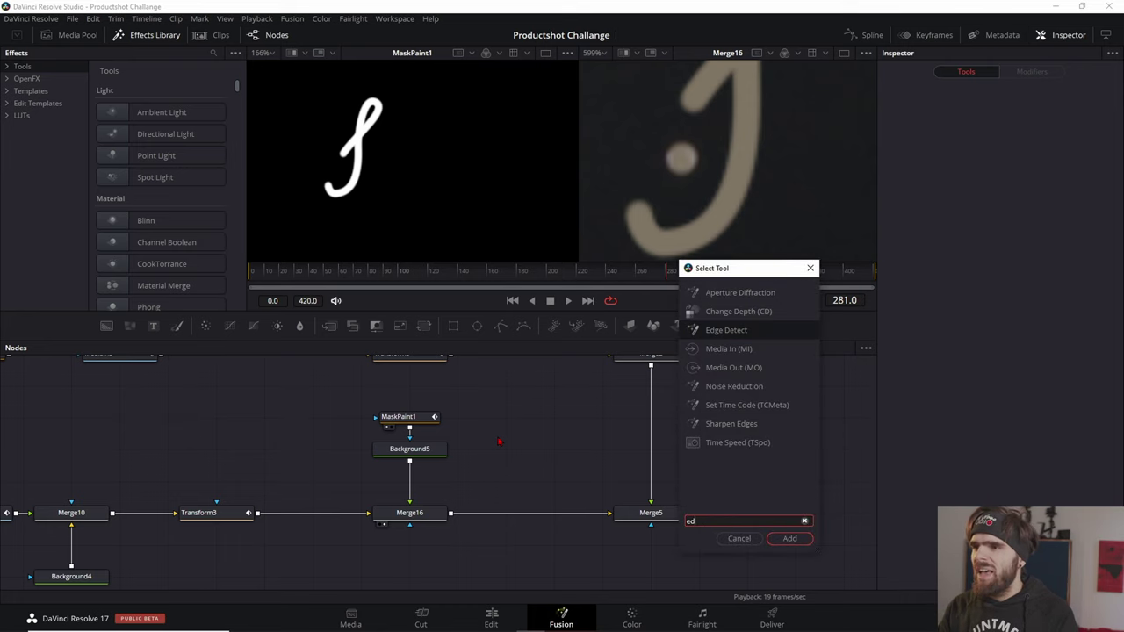
key("Return")
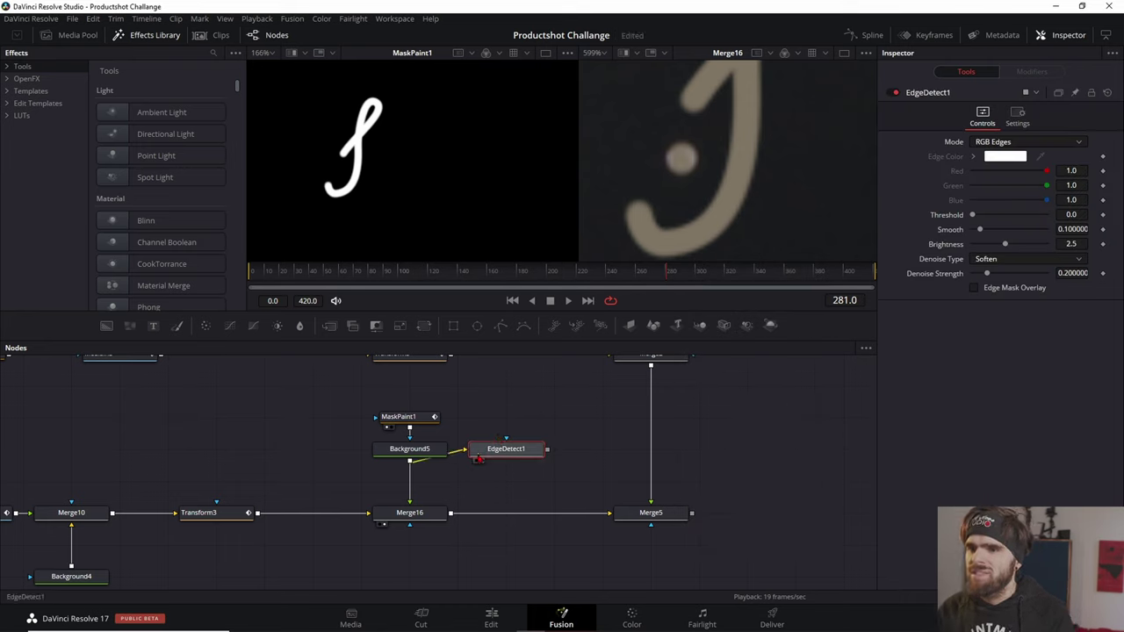
key("1")
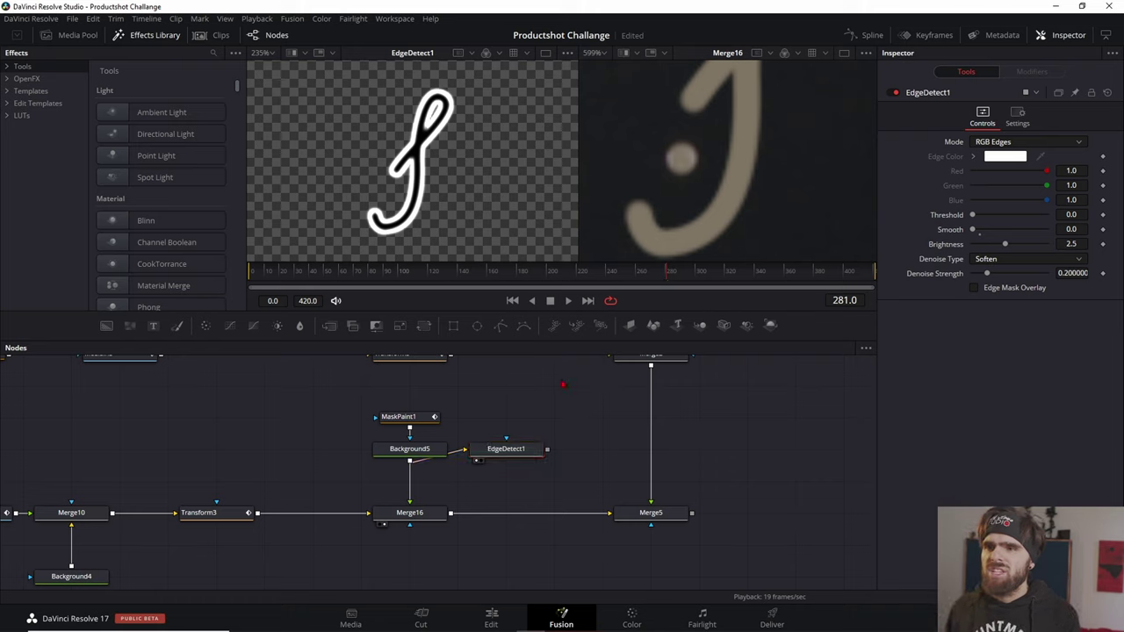
Add a Luma Keyer after EdgeDetect1 and show it in the right viewer.
key("shift+space")
type("ed")
key("BackSpace")
key("BackSpace")
type("lu")
key("Return")
key("2")
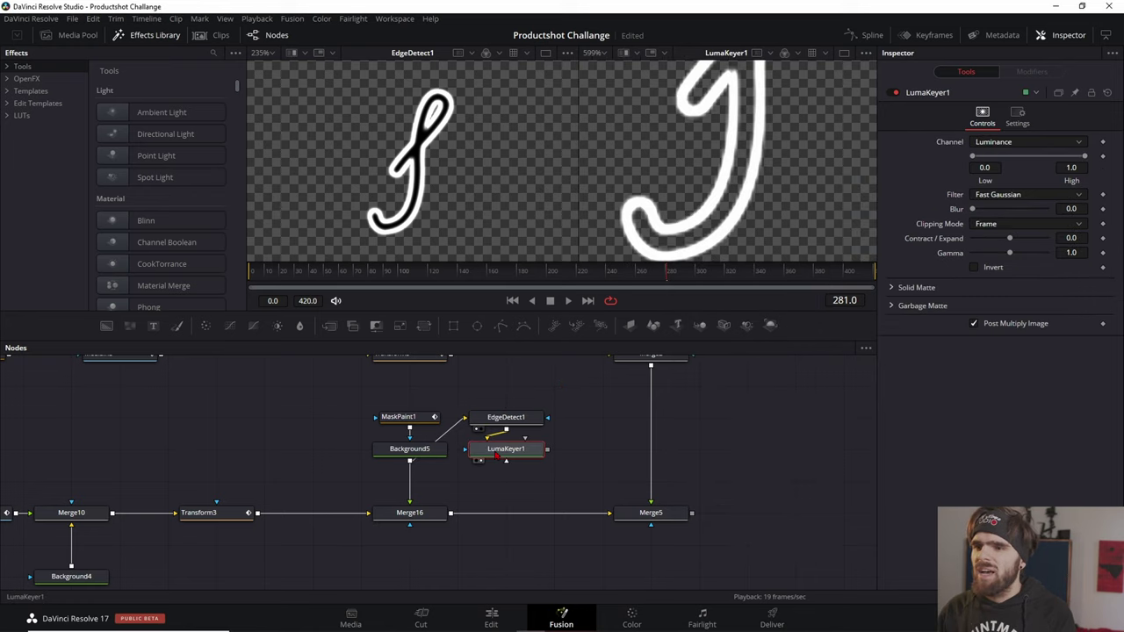
scroll(782, 124, "down", 4)
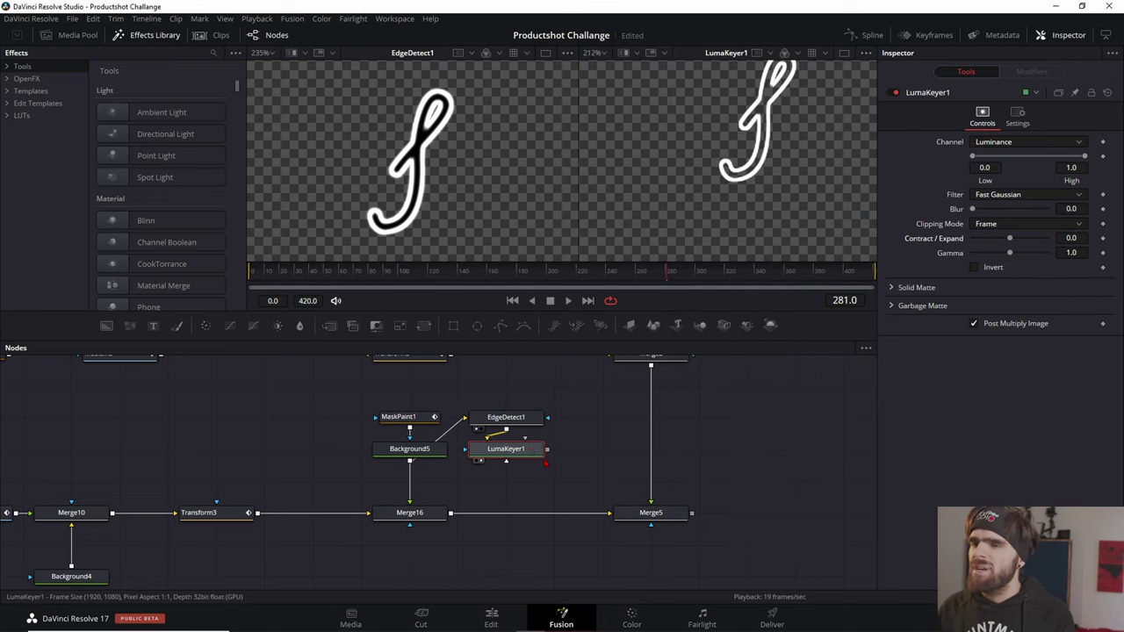
Add an Erode/Dilate node under LumaKeyer1 with Amount -0.0006.
key("shift+space")
type("l")
key("BackSpace")
key("BackSpace")
type("ero")
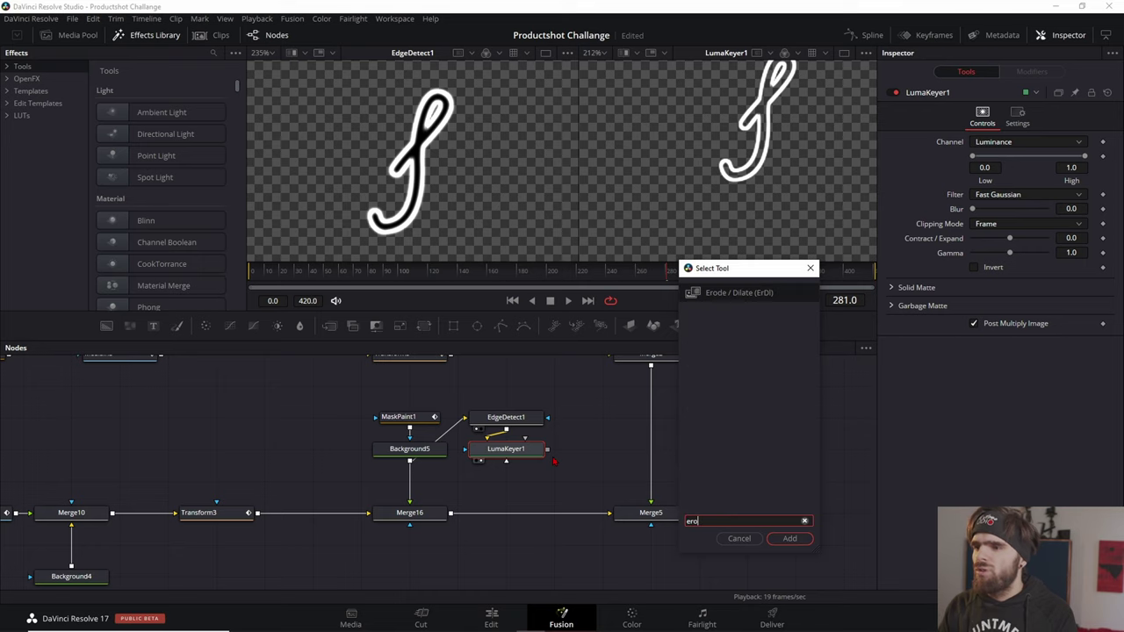
key("Return")
left_click_drag(1006, 187, 1007, 187)
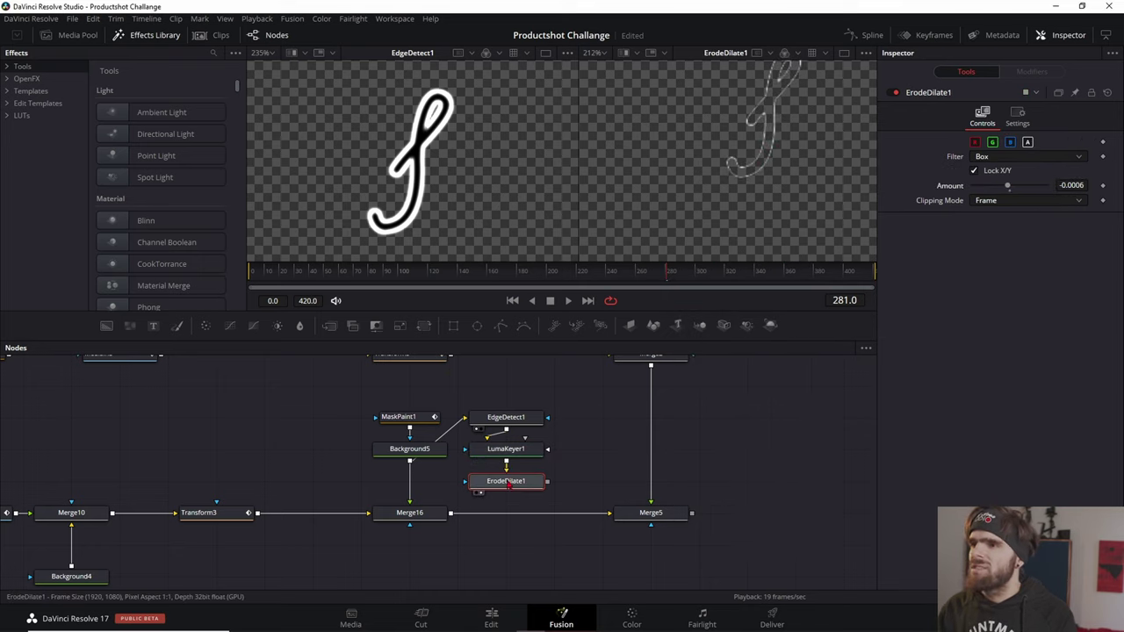
Merge the eroded outline with the painted stroke in Merge15 and view the full comp from Merge5.
left_click_drag(542, 488, 431, 484)
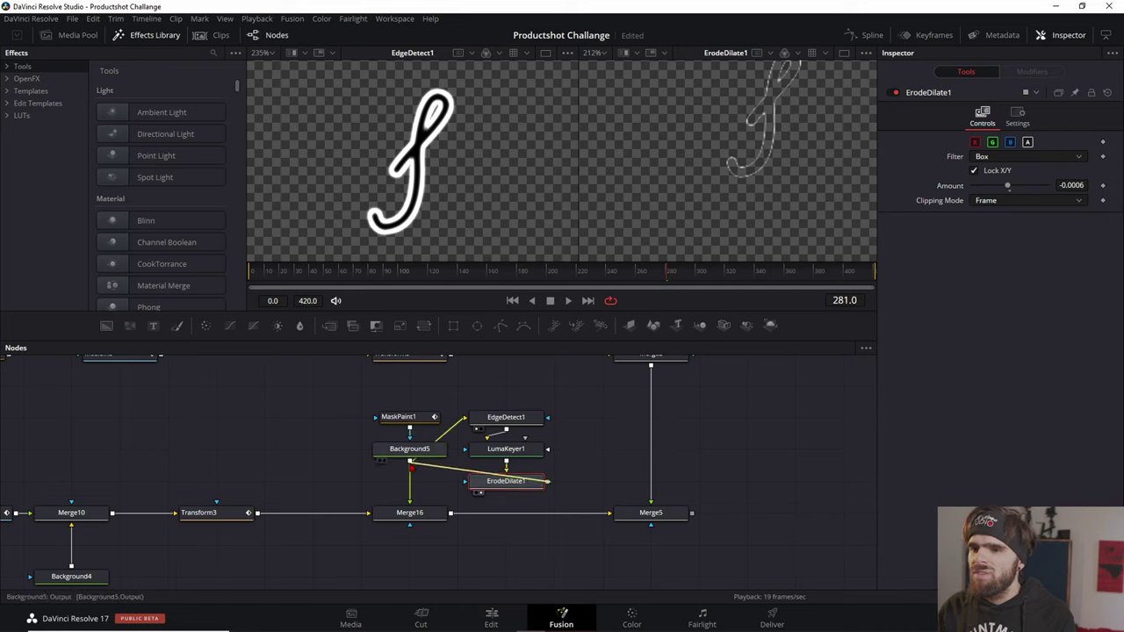
mouse_move(602, 480)
left_mouse_down()
mouse_move(409, 481)
mouse_move(800, 130)
left_mouse_up()
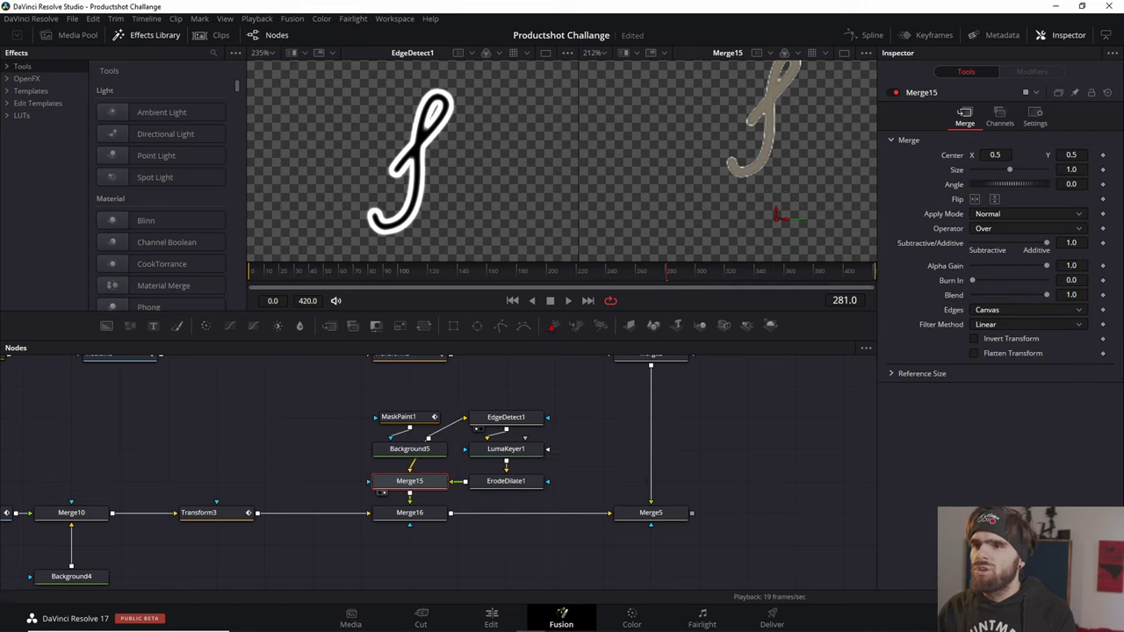
scroll(797, 132, "up", 2)
scroll(786, 136, "up", 2)
scroll(772, 140, "up", 2)
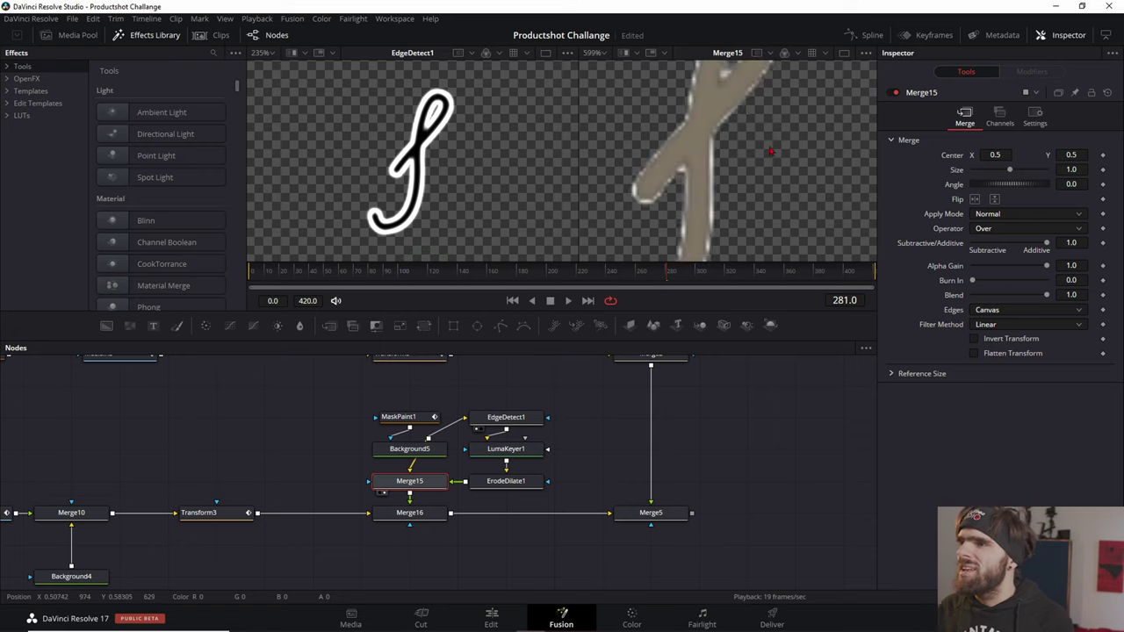
scroll(764, 144, "up", 2)
left_click(410, 512)
scroll(727, 416, "down", 3)
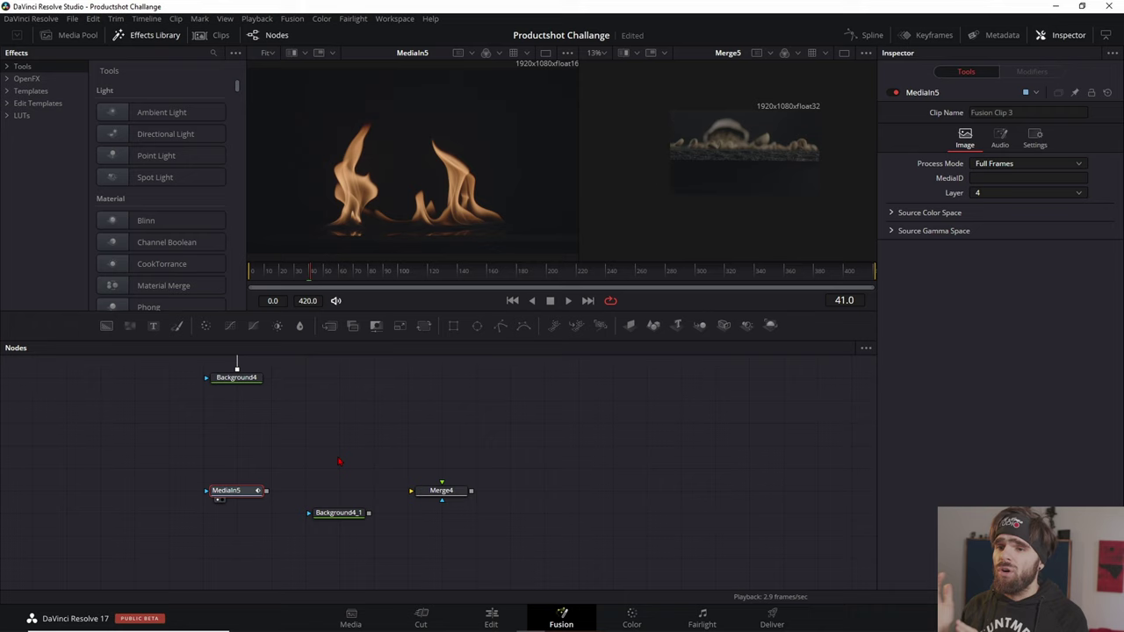
Place Background4_1 and Merge4 beside the fire clip, connect Background4_1 into Merge4 and view the flames.
left_click_drag(320, 525, 286, 525)
left_click_drag(424, 497, 322, 497)
left_click(303, 513)
left_click(287, 522)
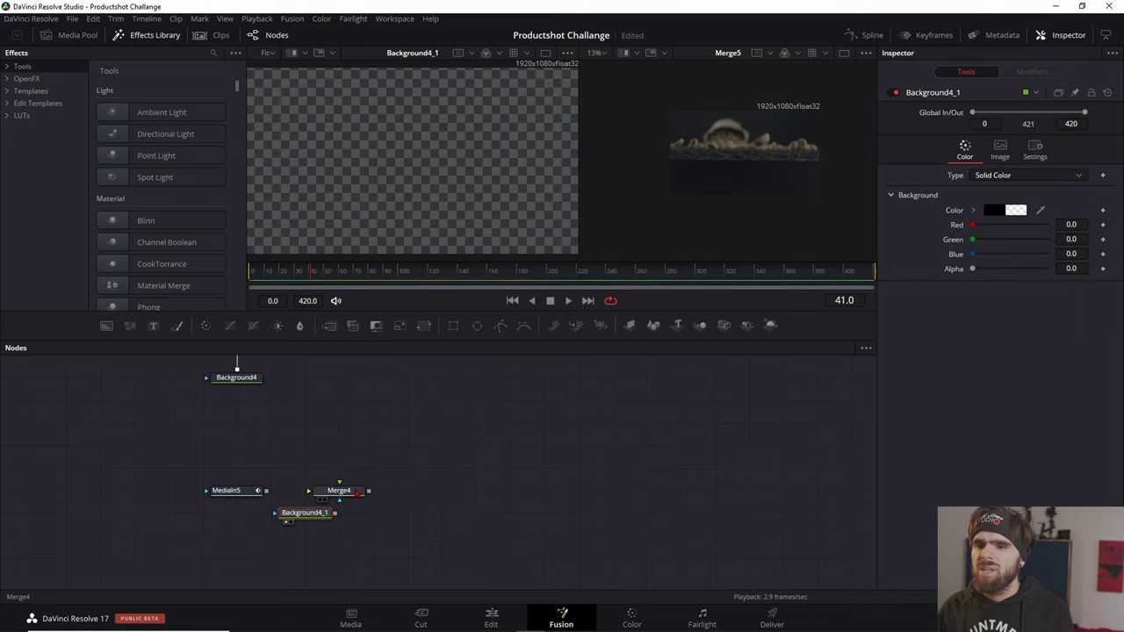
left_click_drag(337, 520, 304, 492)
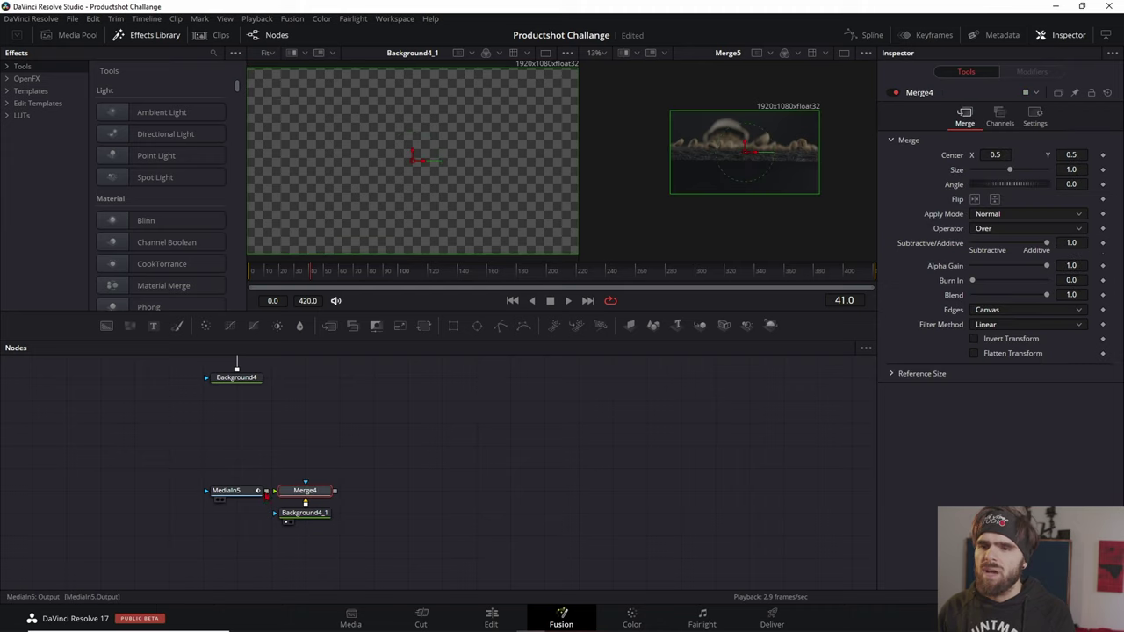
key("2")
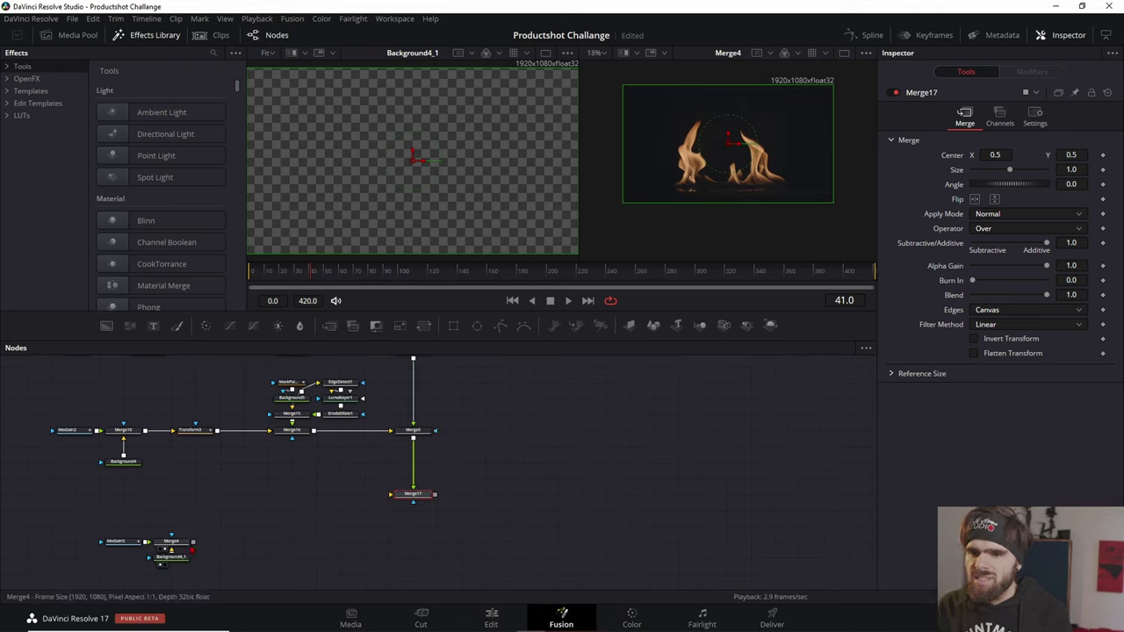
Connect Merge4's fire output into Merge17, view Merge17 in the right viewer, and align the nodes.
left_click_drag(200, 542, 397, 498)
scroll(404, 499, "up", 3)
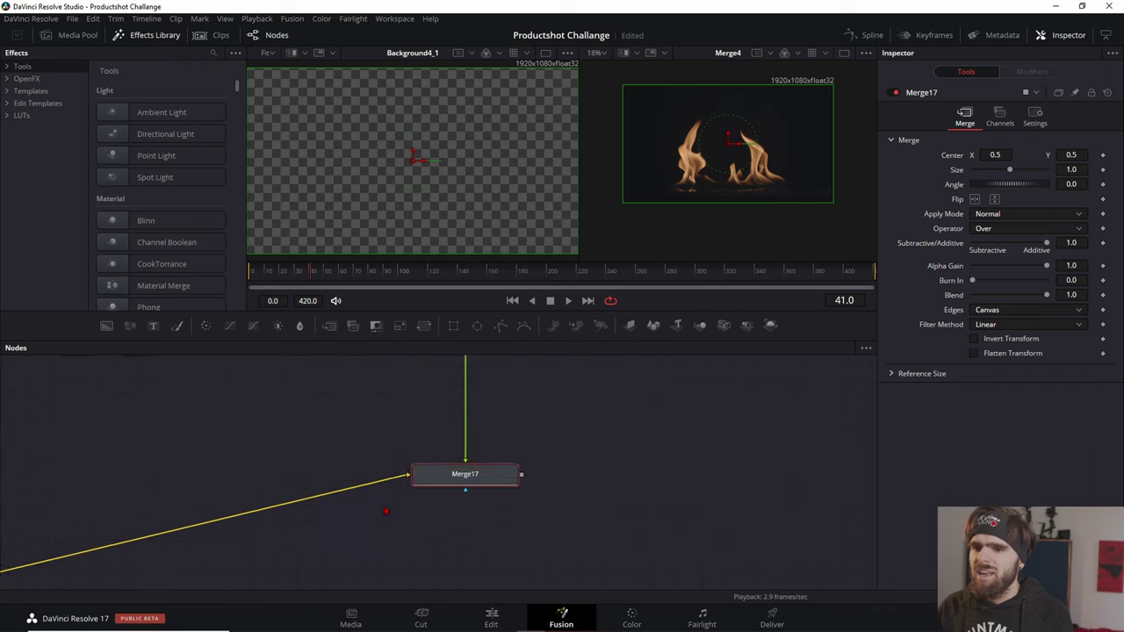
key("2")
scroll(443, 482, "down", 5)
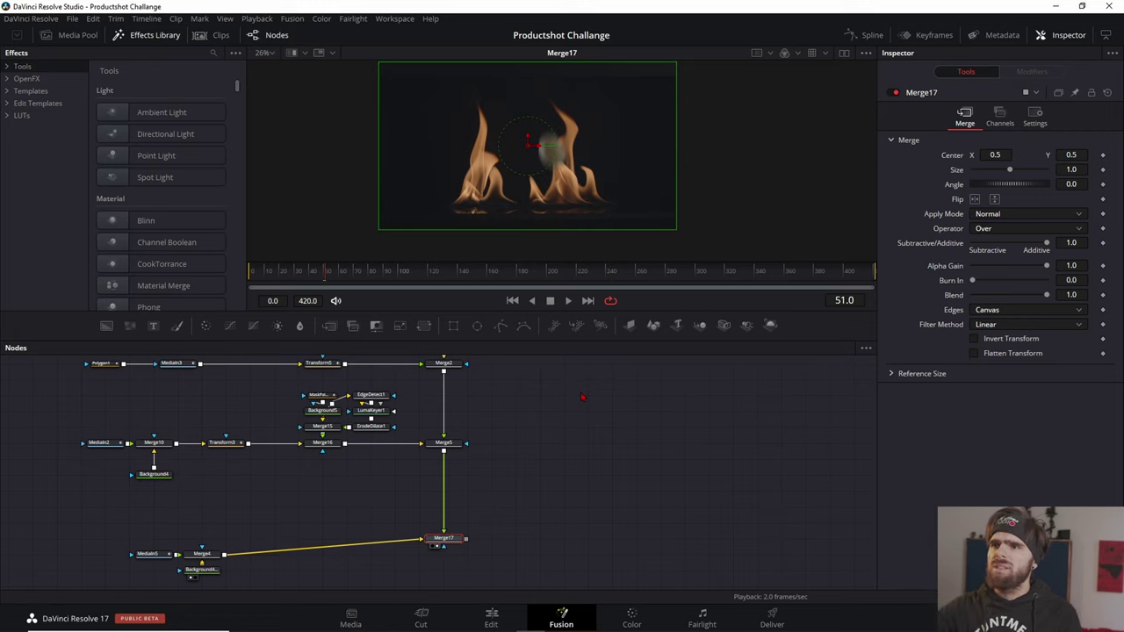
left_click_drag(221, 525, 326, 454)
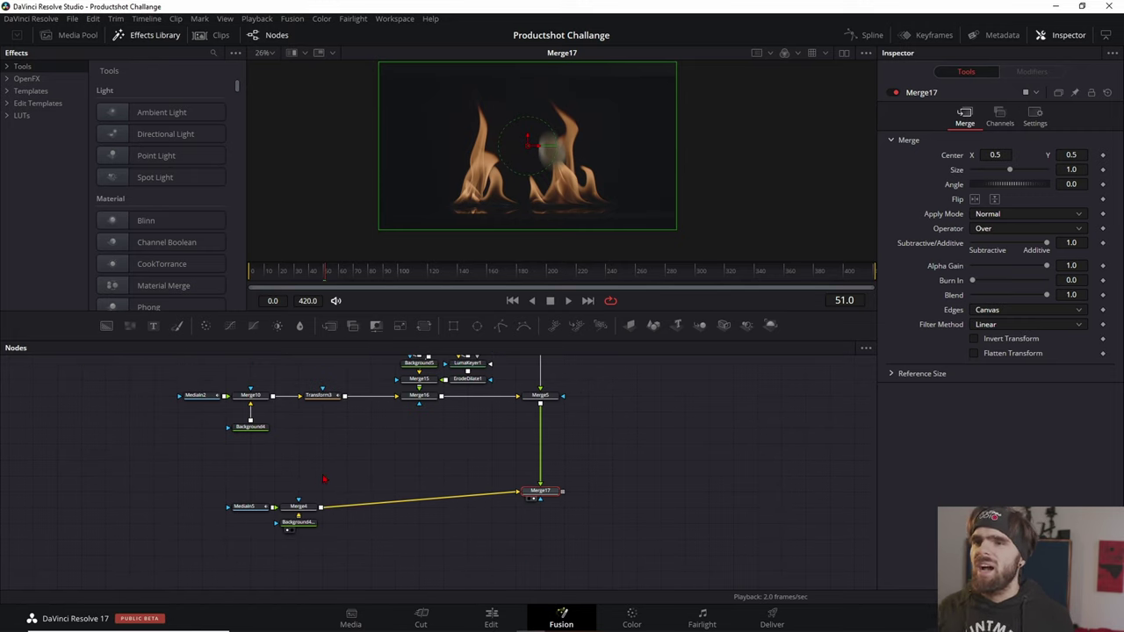
left_click_drag(540, 490, 540, 506)
left_click(369, 475)
Add a Background node (Background6) and set its Type to Gradient.
key("shift+space")
type("ero")
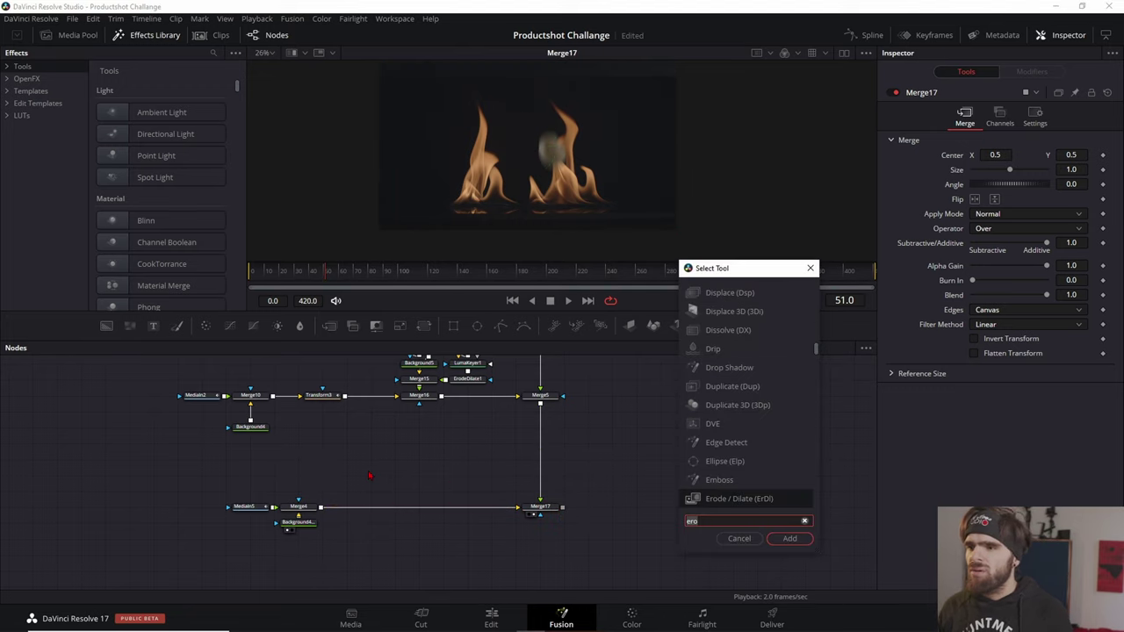
key("BackSpace")
key("BackSpace")
key("BackSpace")
type("bg")
key("Return")
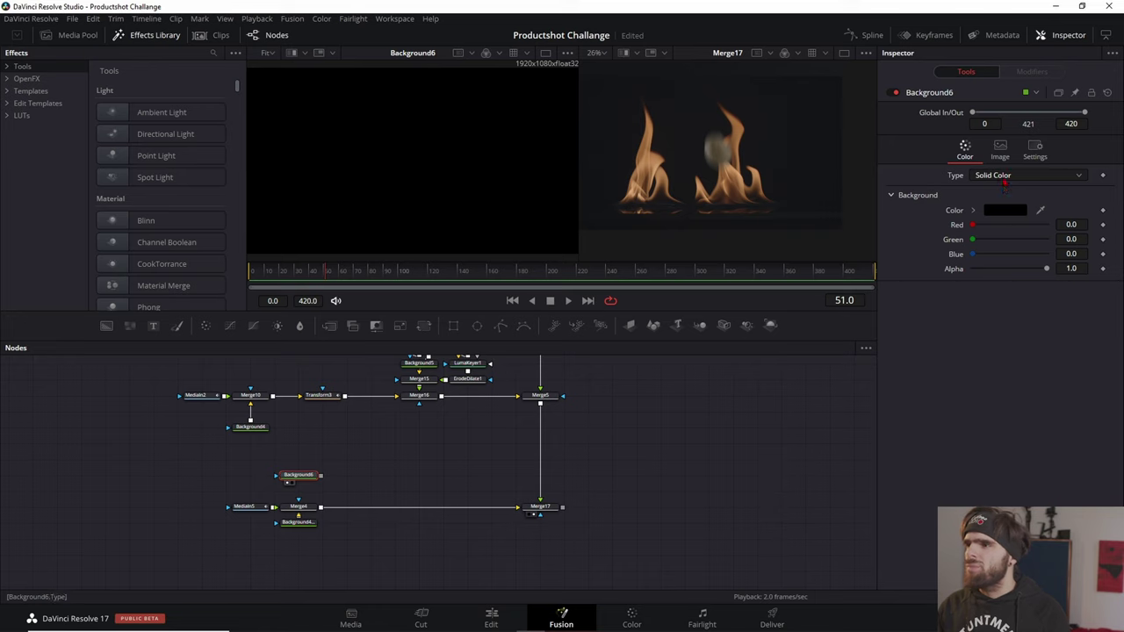
left_click(1003, 176)
left_click(992, 241)
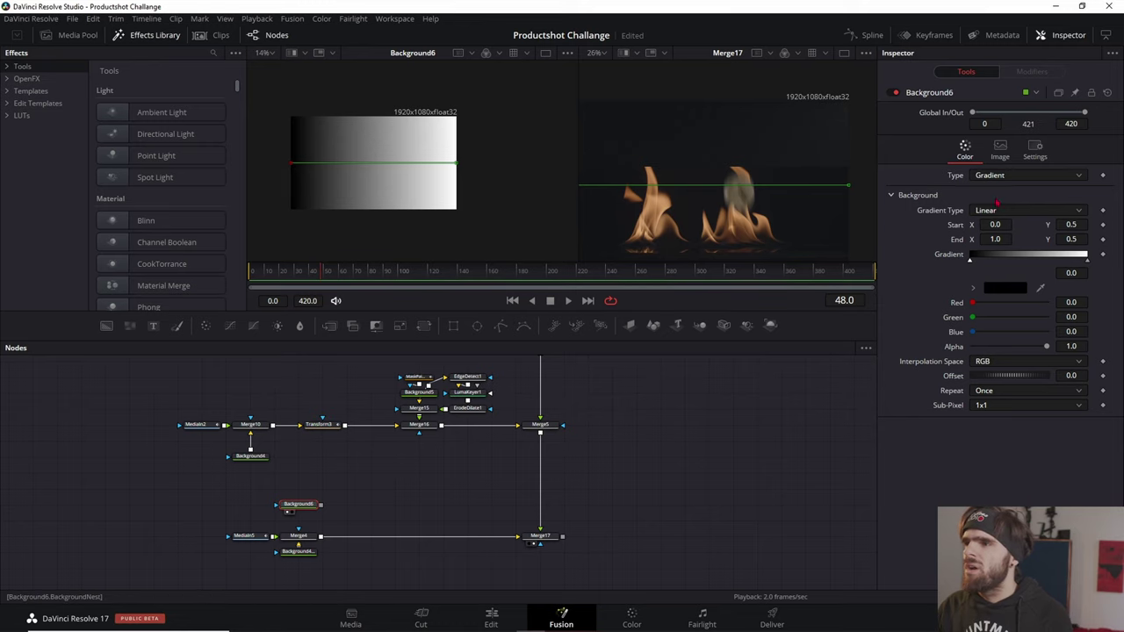
Sample dark viewer tones into both gradient stops, then insert Merge18 after Merge5, fed by Background6.
left_click_drag(1041, 290, 589, 155)
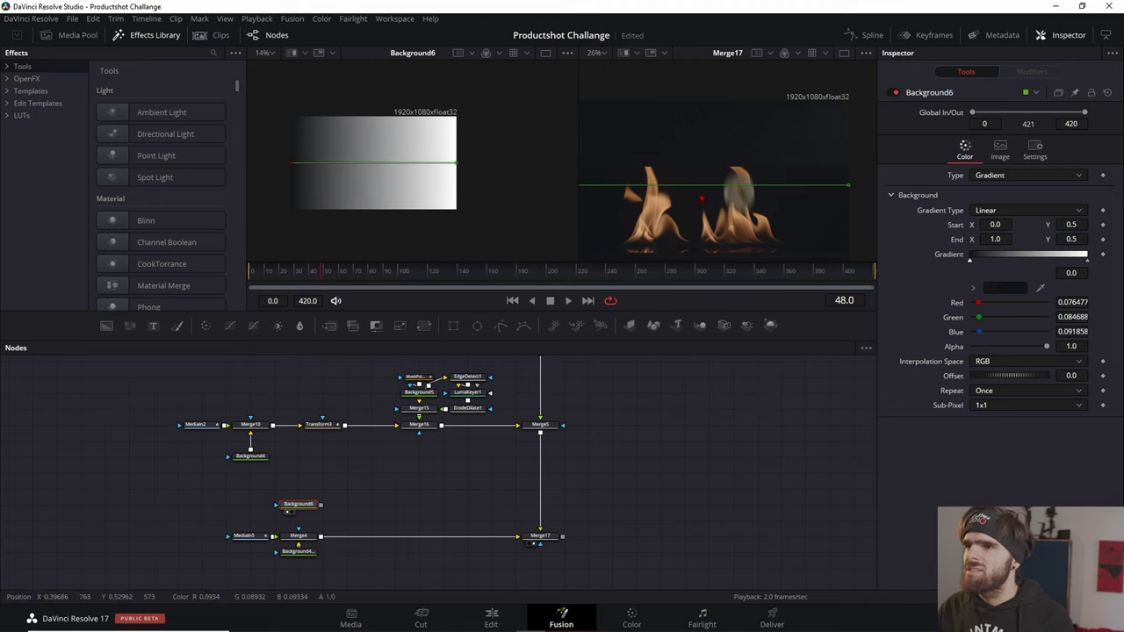
left_click(1087, 260)
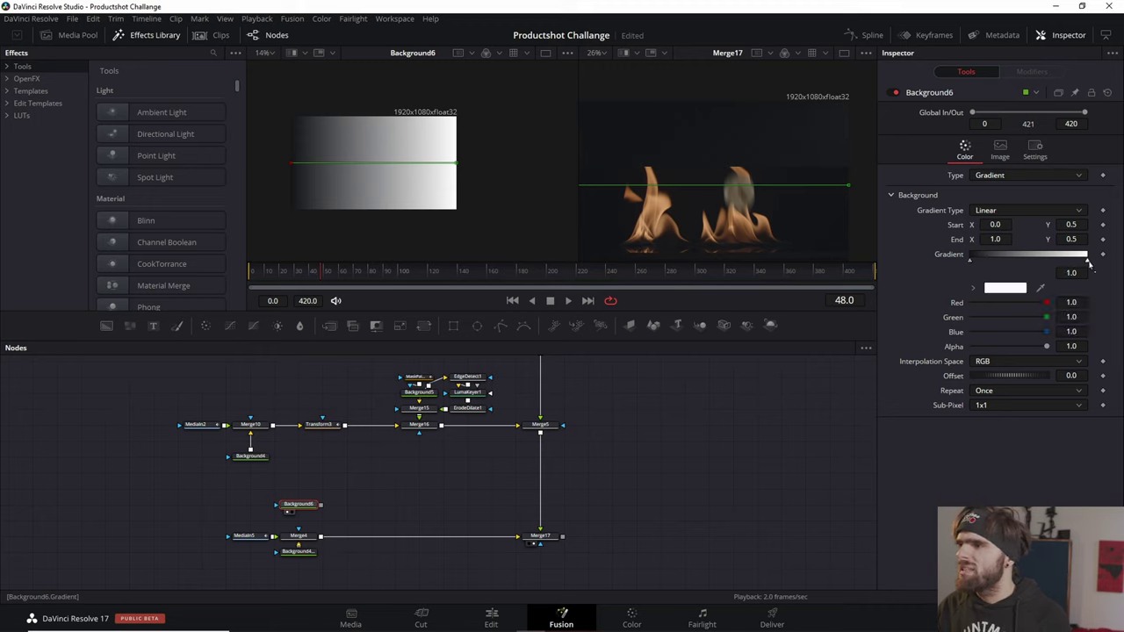
left_click_drag(1040, 288, 840, 153)
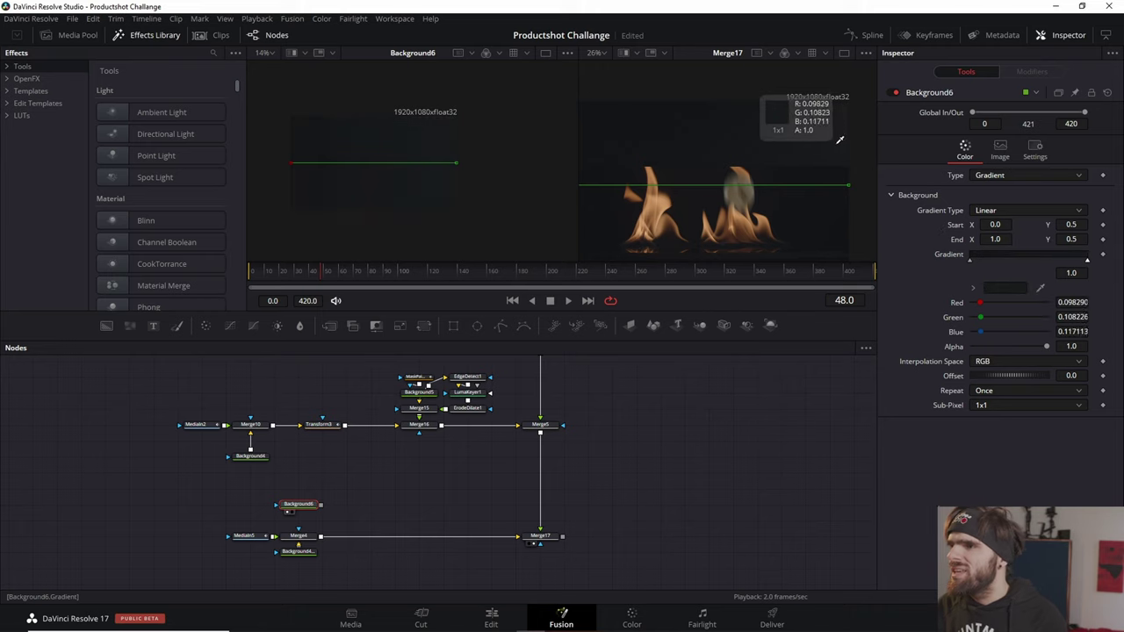
left_click_drag(700, 324, 539, 506)
left_click_drag(322, 505, 531, 507)
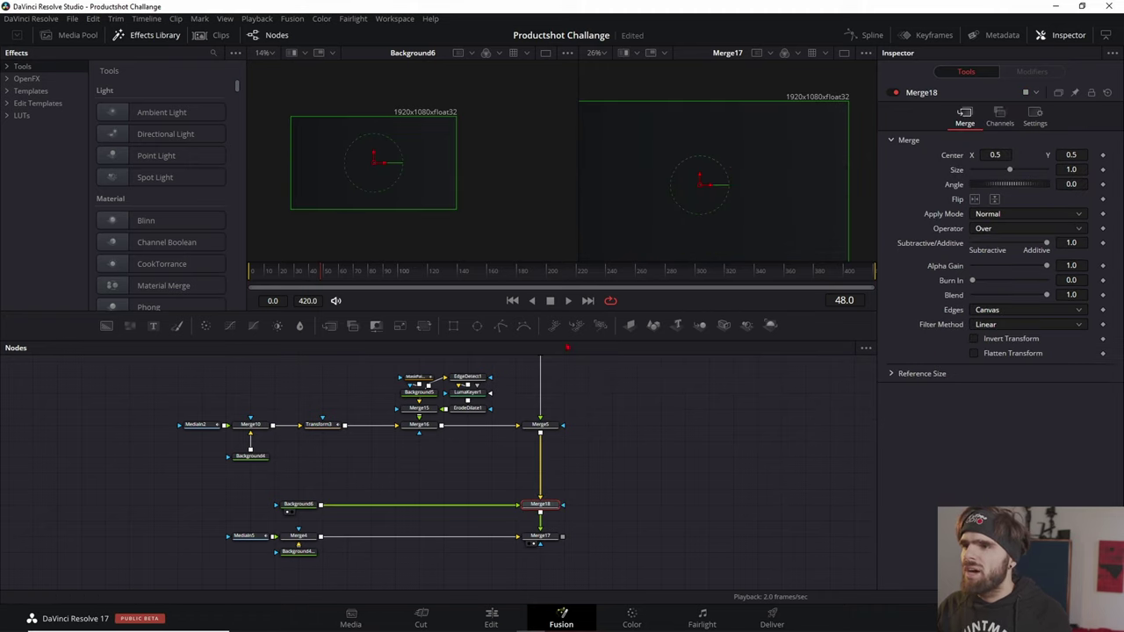
Play the comp to preview the backdrop, selecting Background6 for gradient editing.
left_click(717, 376)
key("space")
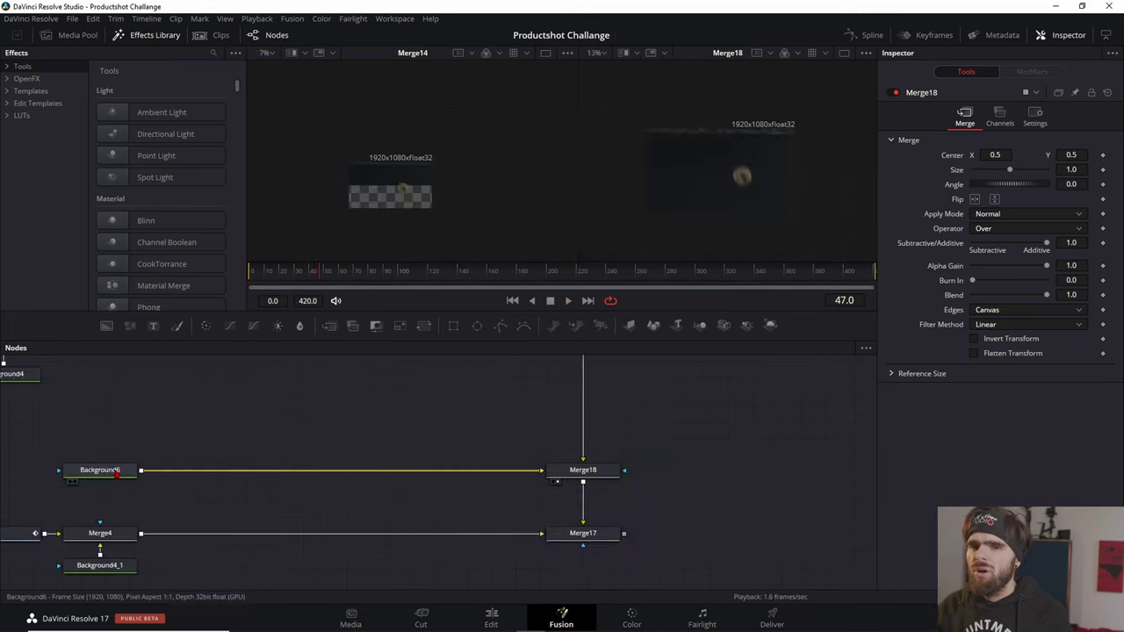
left_click(117, 472)
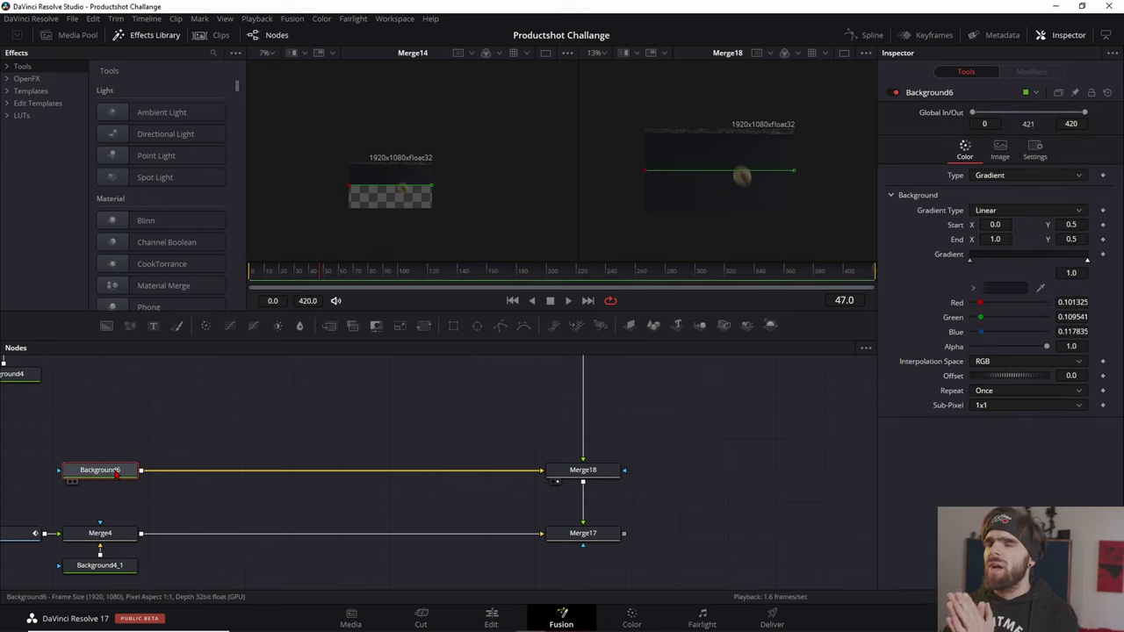
scroll(400, 183, "up", 2)
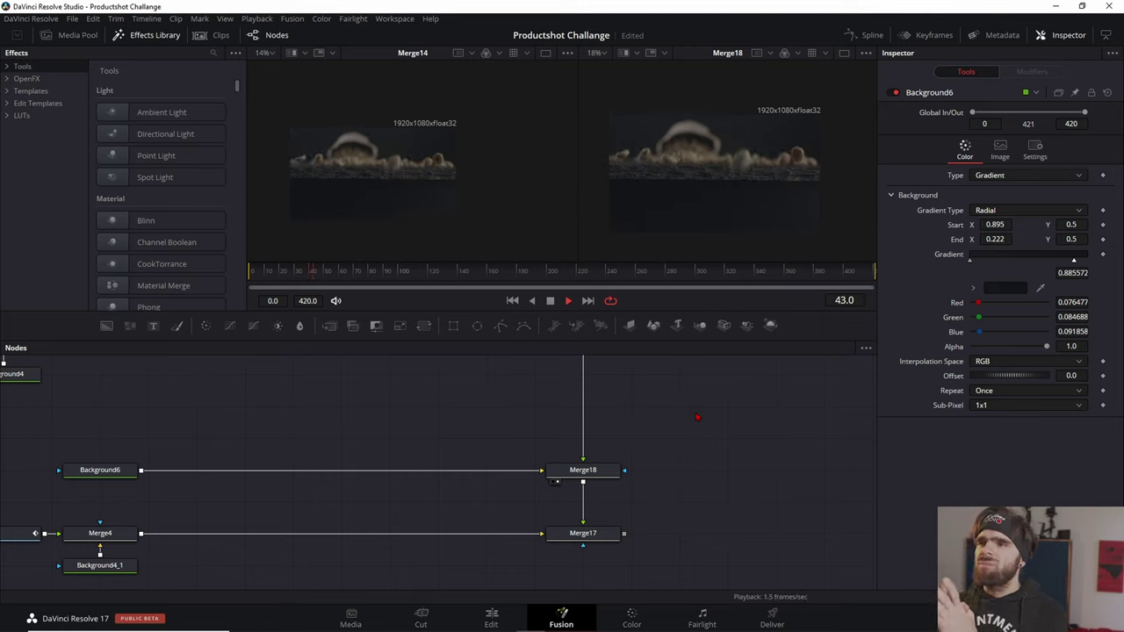
key("space")
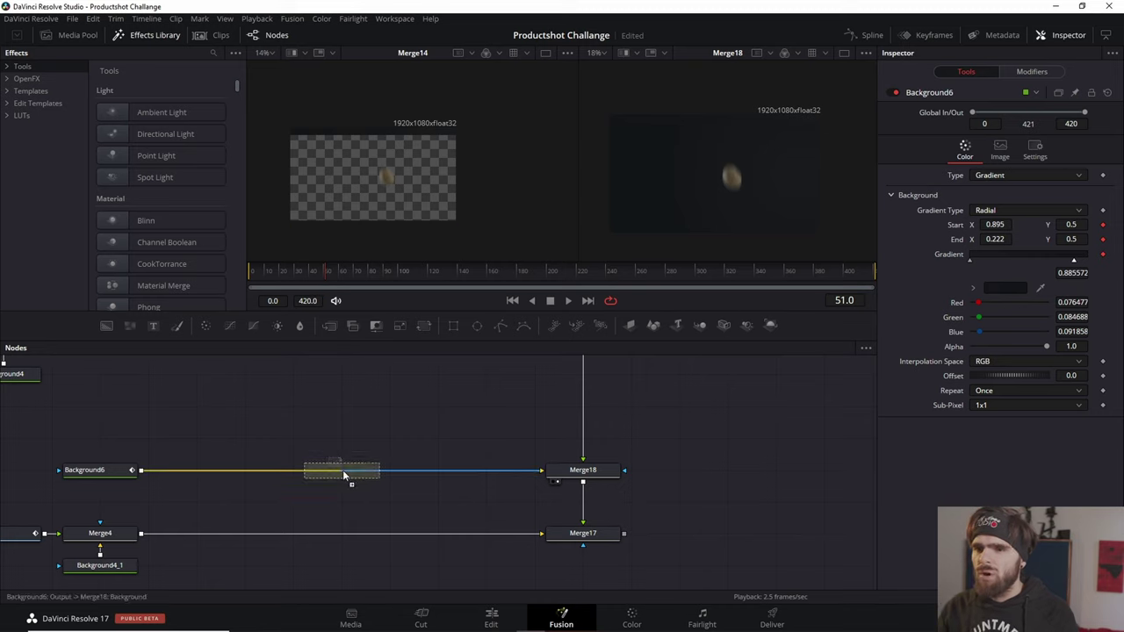
Insert Transform9 after Background6 and keyframe its centre at frame 70.
left_click_drag(340, 458, 342, 469)
left_click(100, 533)
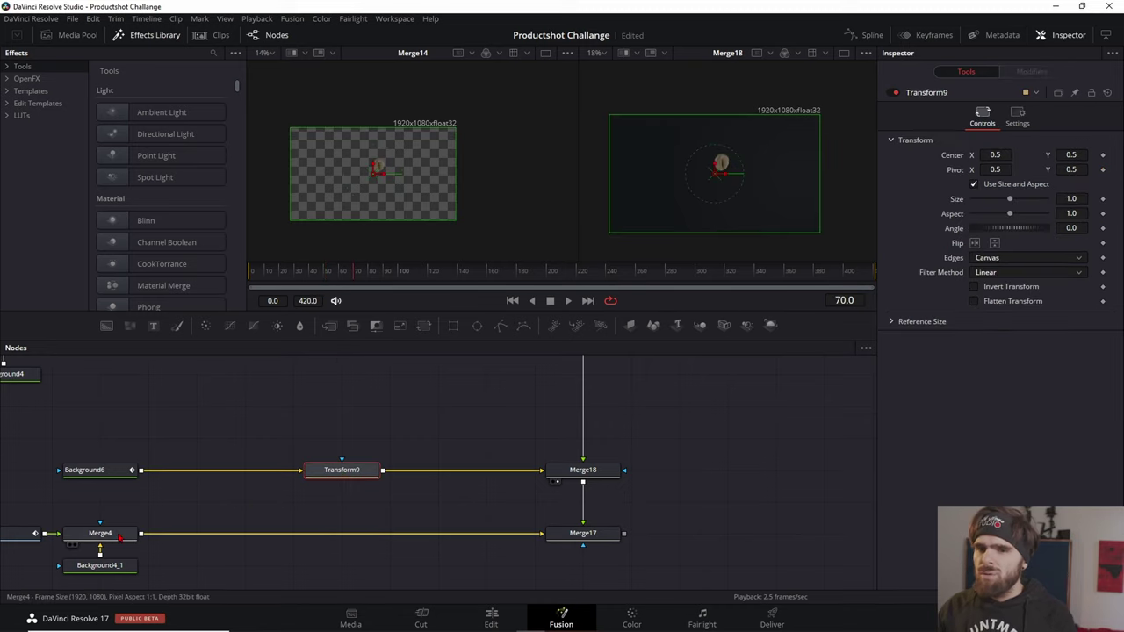
key("1")
left_click(358, 471)
key("2")
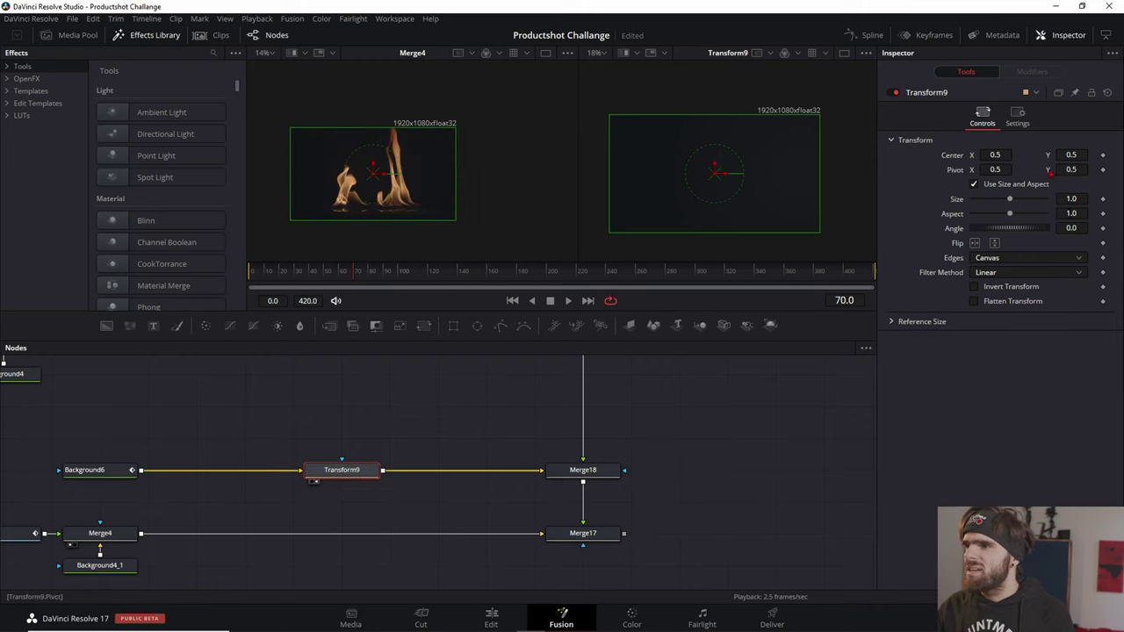
left_click(1103, 156)
key("j")
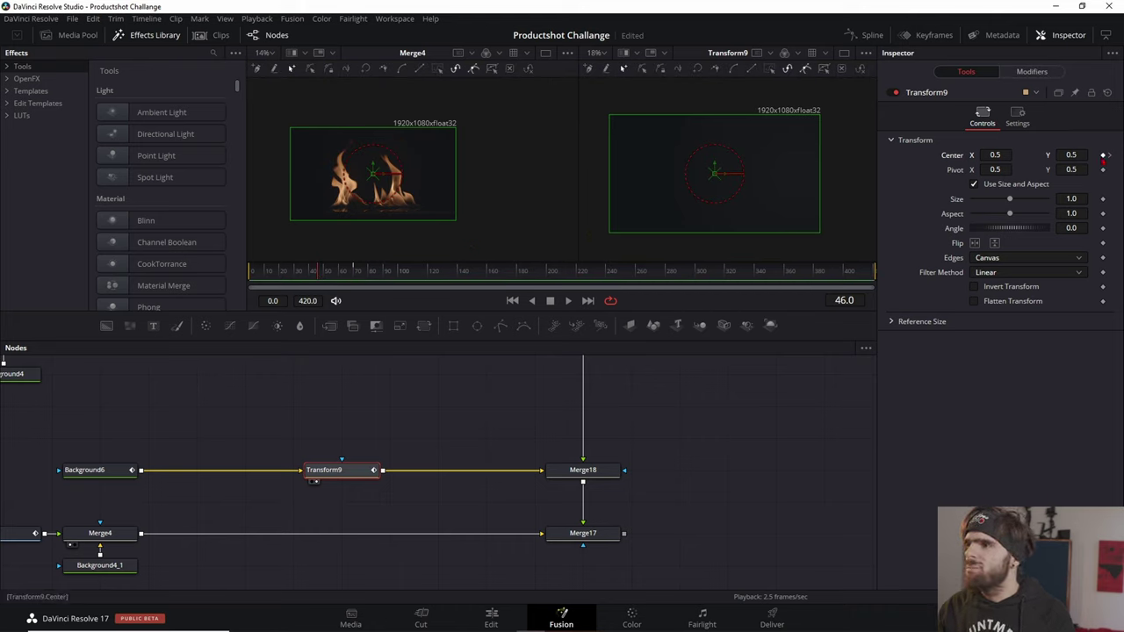
Insert Transform10 between Merge4 and Merge17 and animate the fire's Center Y up into frame.
left_click_drag(423, 325, 332, 465)
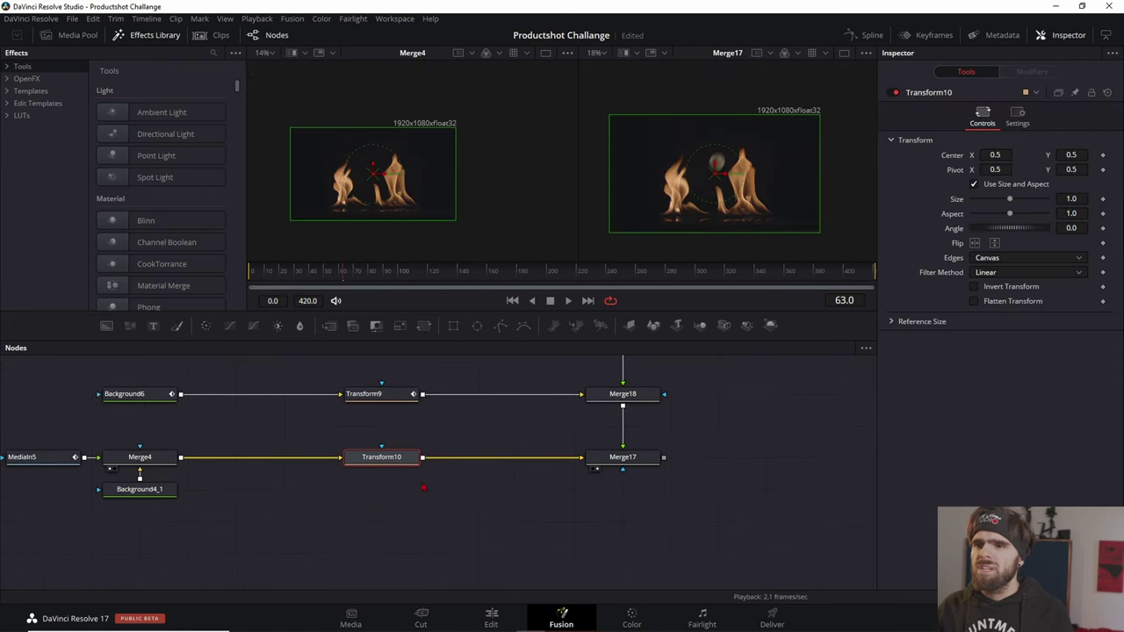
scroll(348, 496, "up", 2)
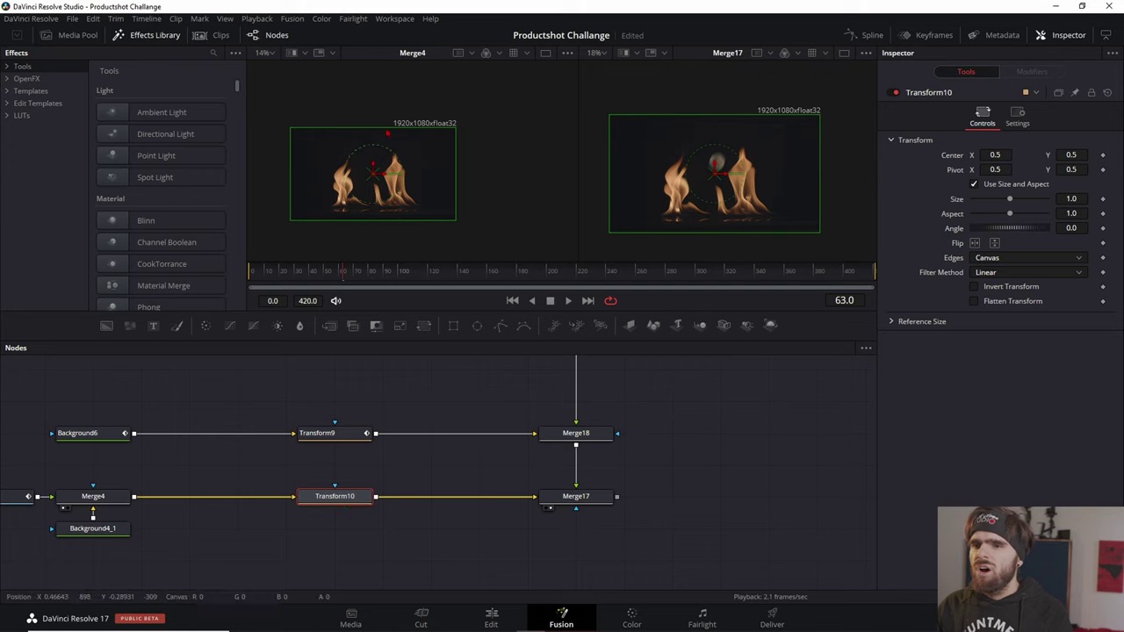
left_click_drag(373, 169, 372, 256)
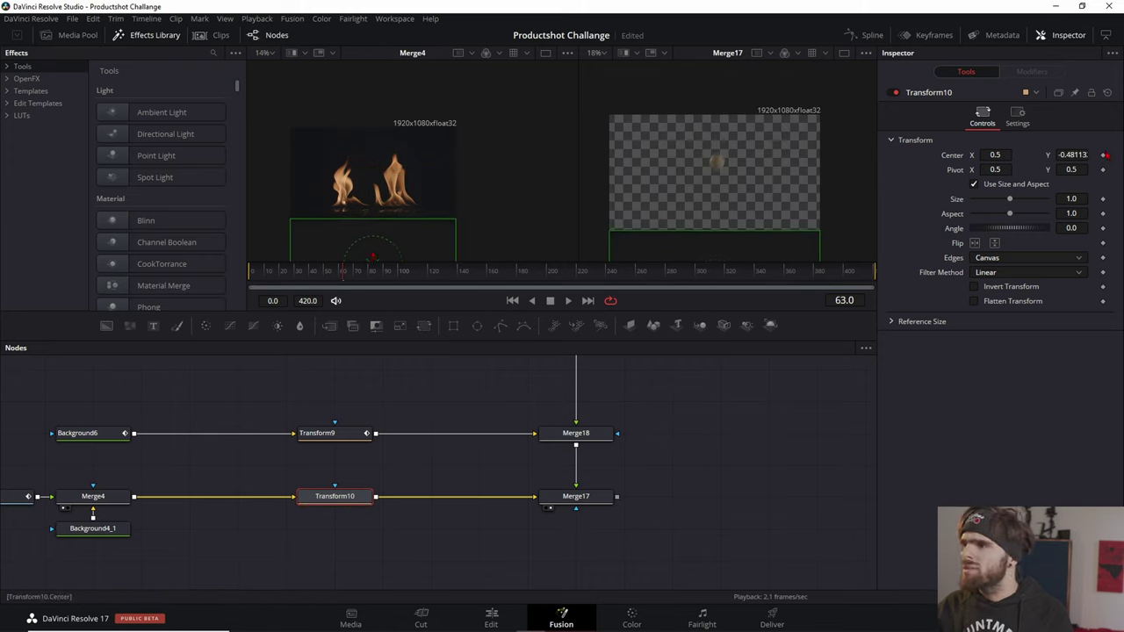
left_click_drag(373, 262, 373, 166)
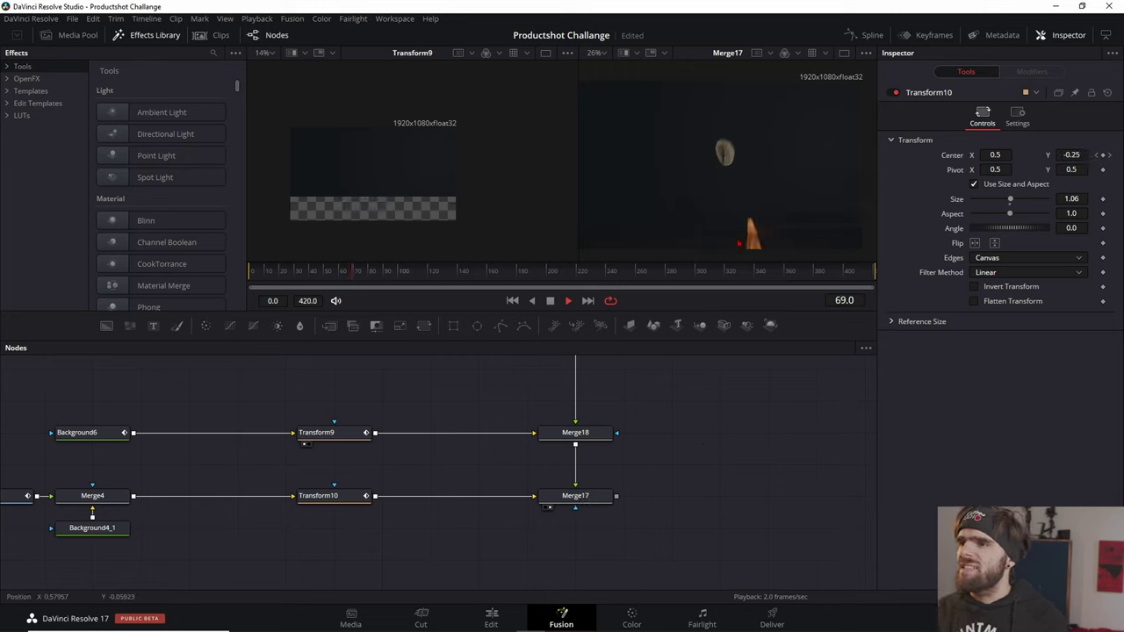
key("space")
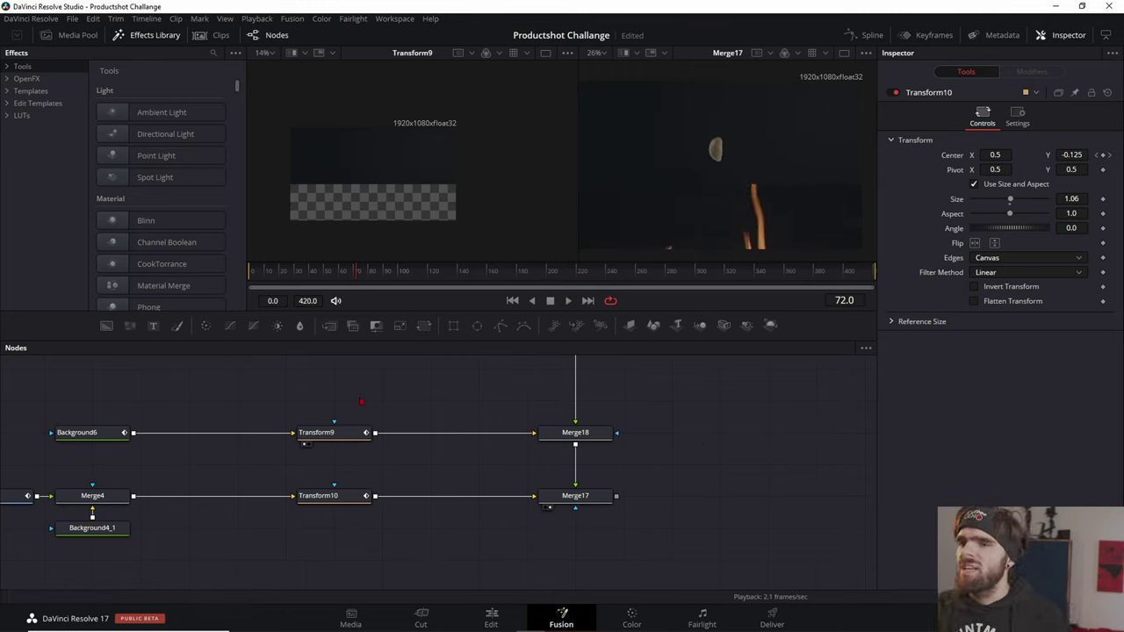
left_click(279, 458)
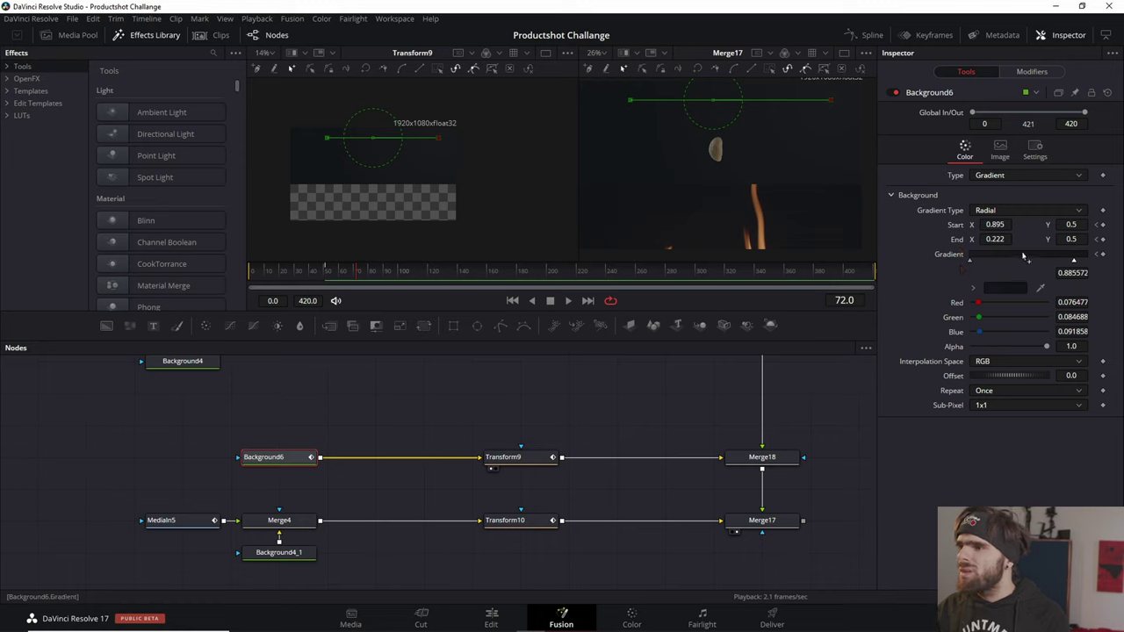
Keyframe Background6's gradient Start and End, move both points near centre, and sample the dark backdrop colour.
left_click(1103, 224)
left_click(1103, 239)
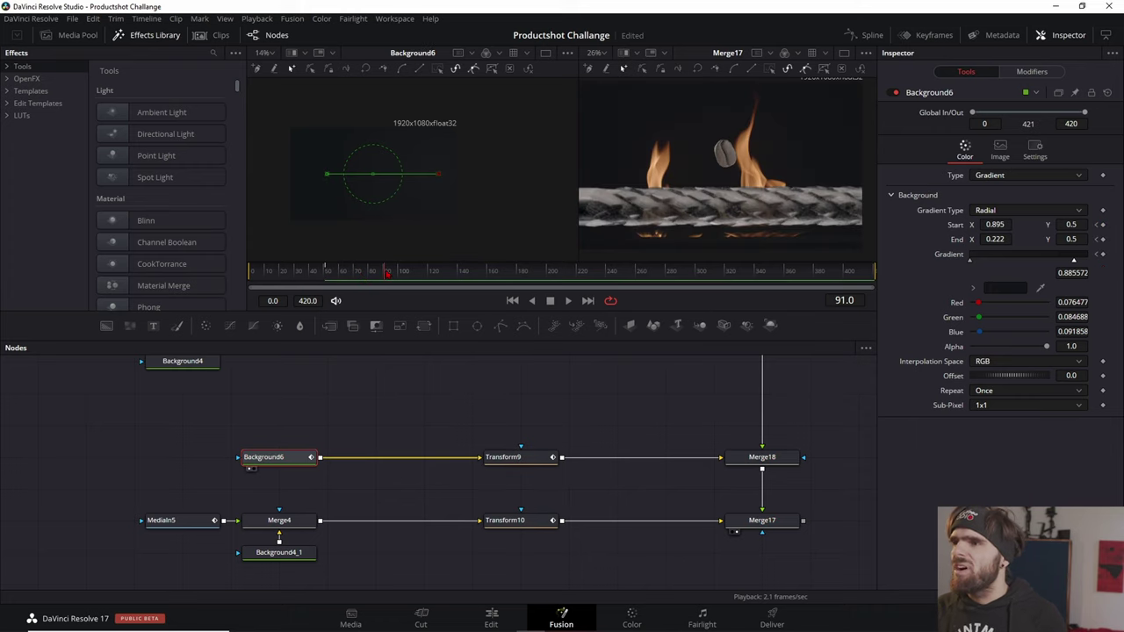
left_click_drag(685, 167, 755, 182)
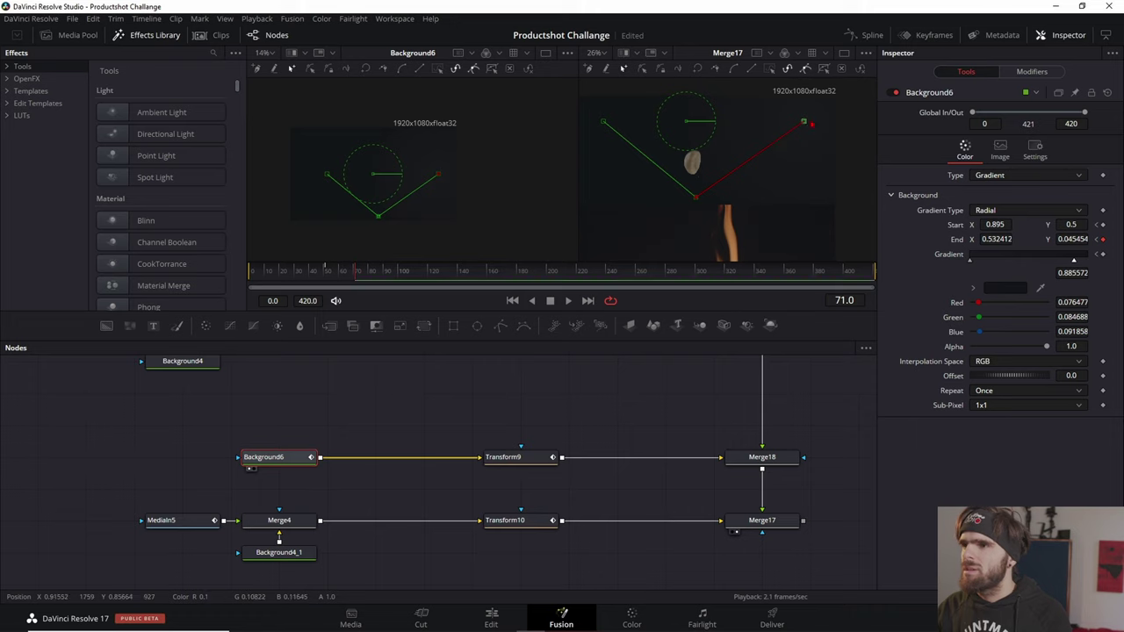
left_click_drag(802, 124, 693, 94)
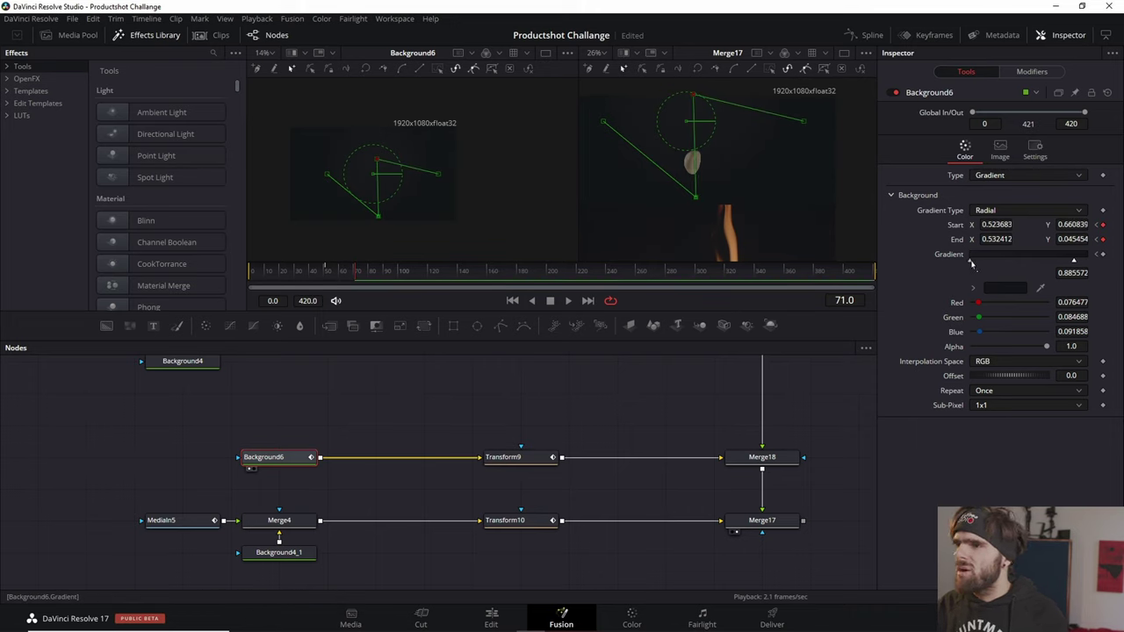
left_click_drag(1041, 289, 643, 217)
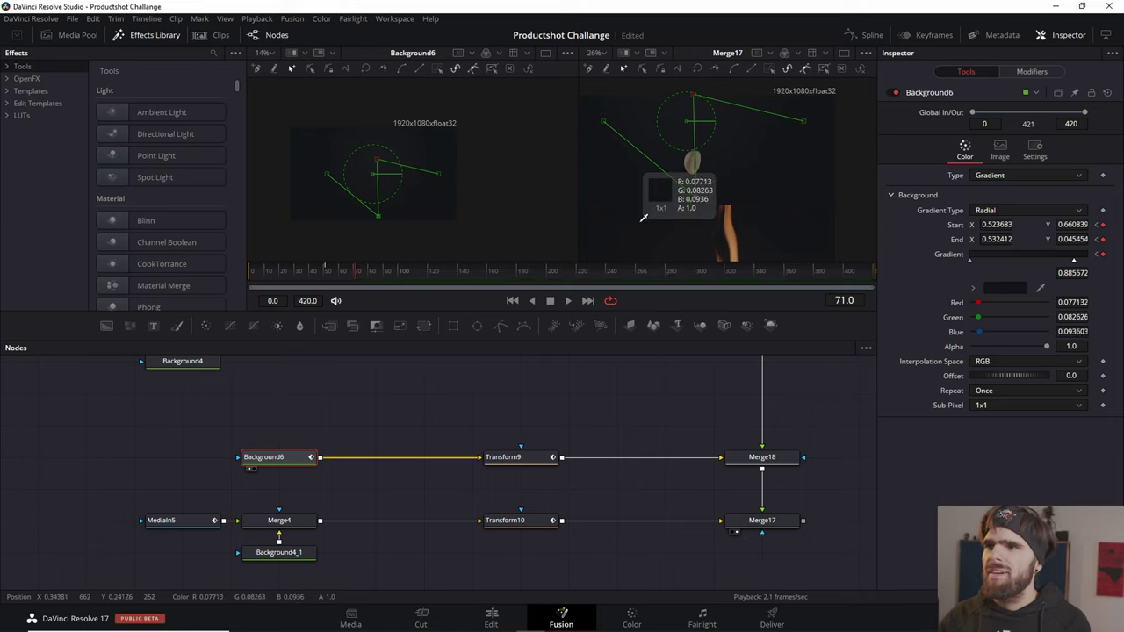
scroll(736, 238, "up", 3)
scroll(736, 238, "up", 3)
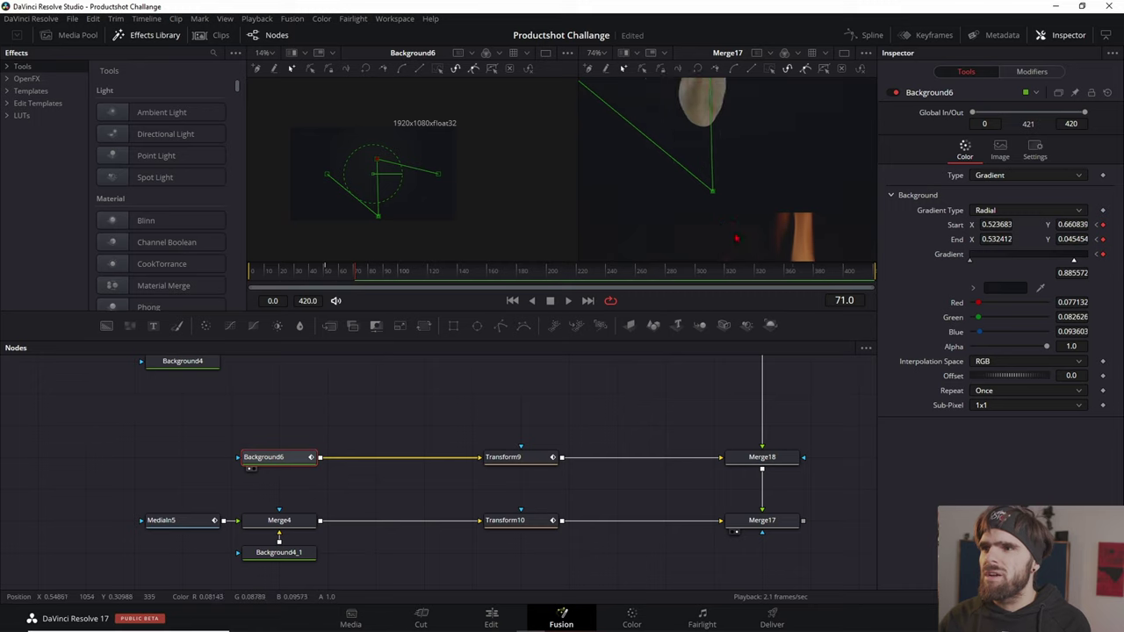
scroll(736, 238, "down", 5)
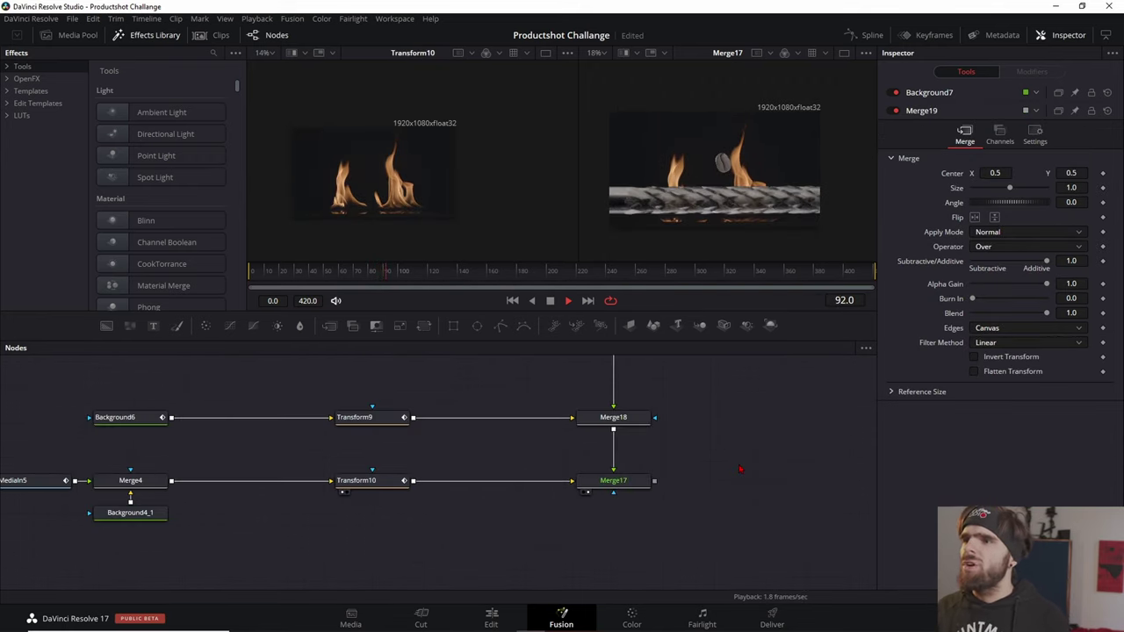
Stop playback at frame 93 and add a pipe router branching off the Merge10 link.
key("space")
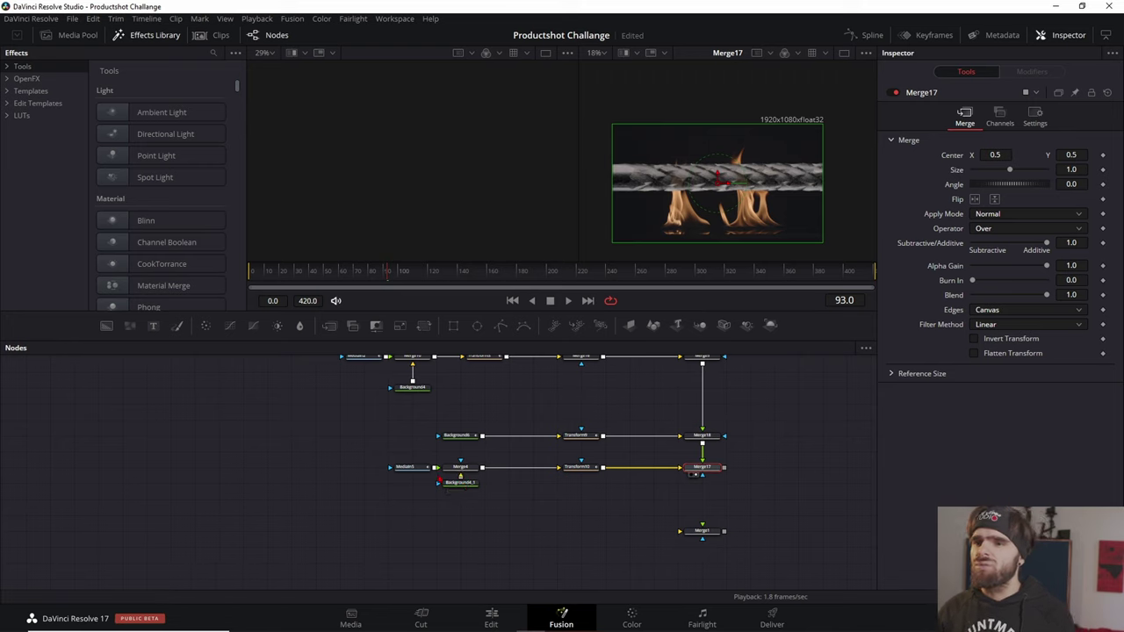
scroll(430, 494, "up", 2)
scroll(427, 494, "up", 2)
left_click(429, 436)
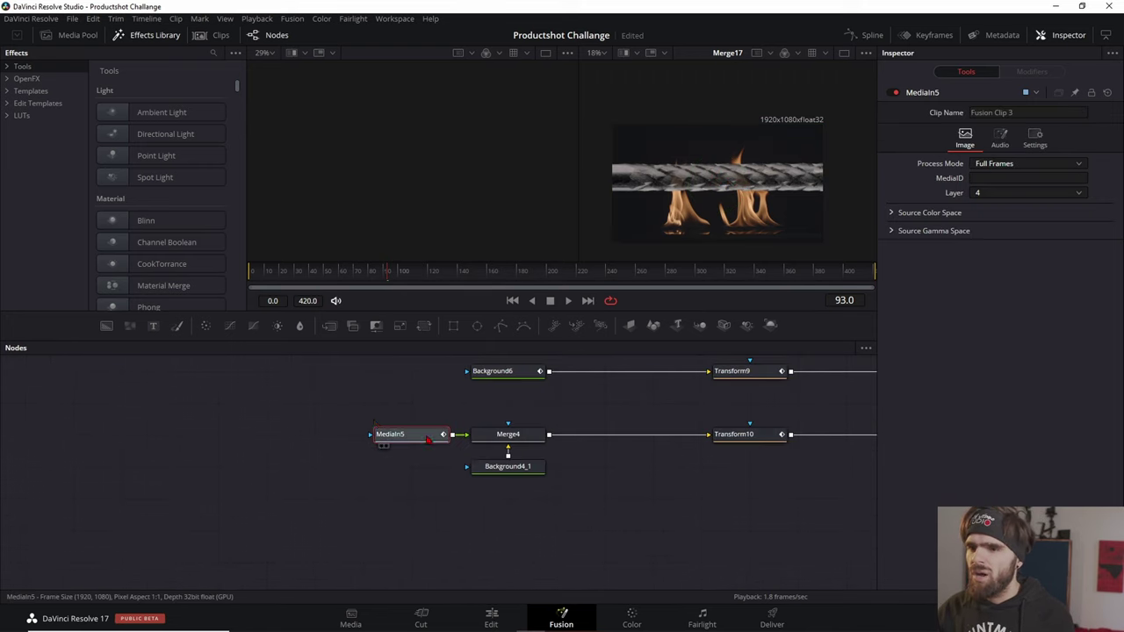
scroll(481, 413, "down", 2)
scroll(474, 421, "down", 1)
mouse_move(350, 373)
left_mouse_down()
mouse_move(451, 449)
mouse_move(451, 410)
left_mouse_up()
left_click(451, 433)
left_click(348, 390, "alt")
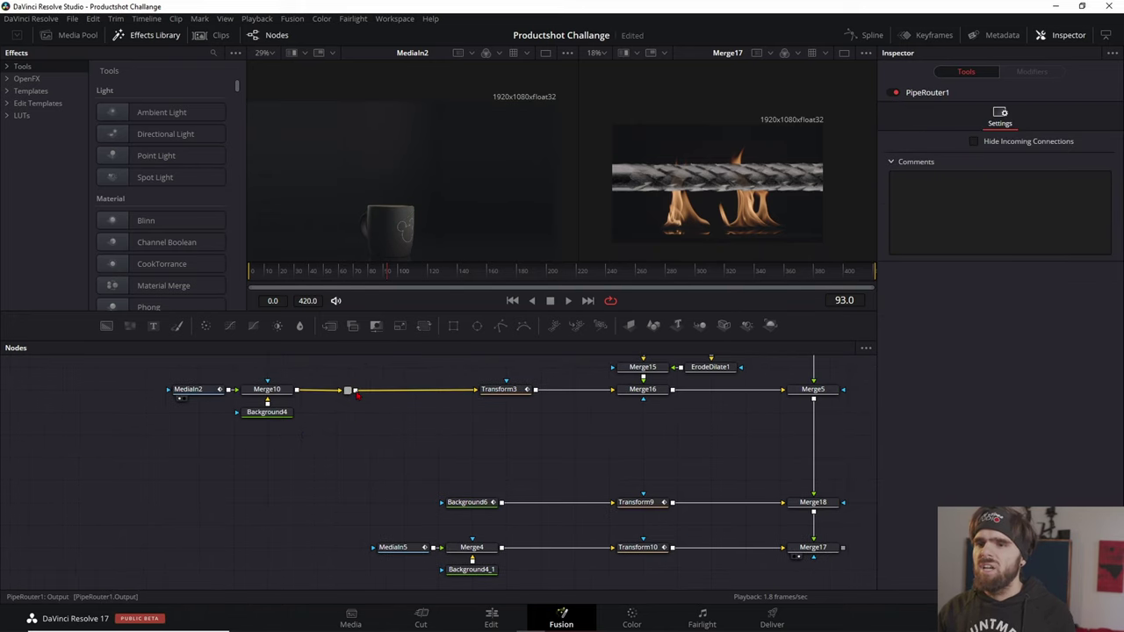
left_click_drag(356, 396, 316, 543)
scroll(290, 526, "down", 3)
Add Duplicate1 fed by the pipe router and raise its Copies to about 7.95.
key("shift+space")
type("dup")
key("Return")
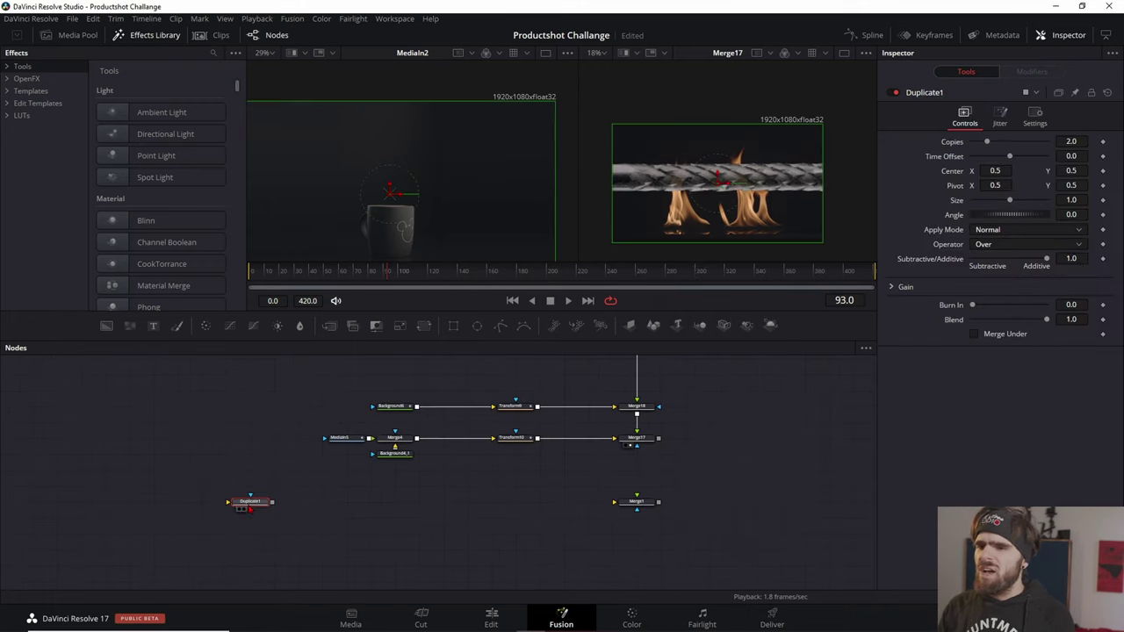
scroll(259, 496, "down", 2)
mouse_move(294, 407)
left_mouse_down()
mouse_move(260, 491)
mouse_move(297, 499)
left_mouse_up()
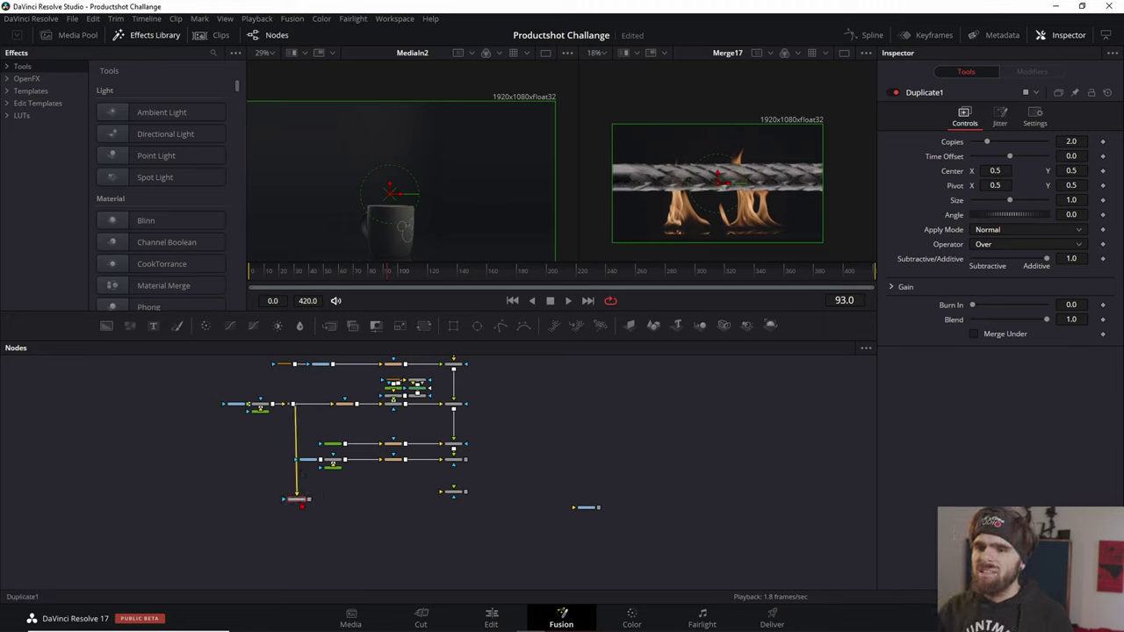
key("2")
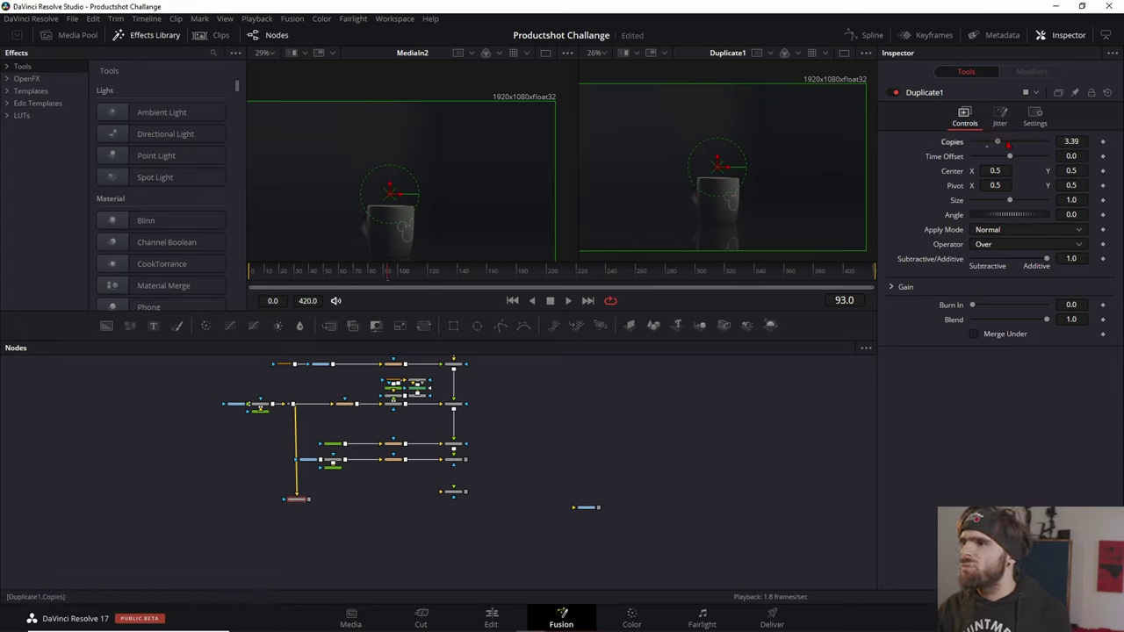
left_click_drag(1071, 170, 1036, 170)
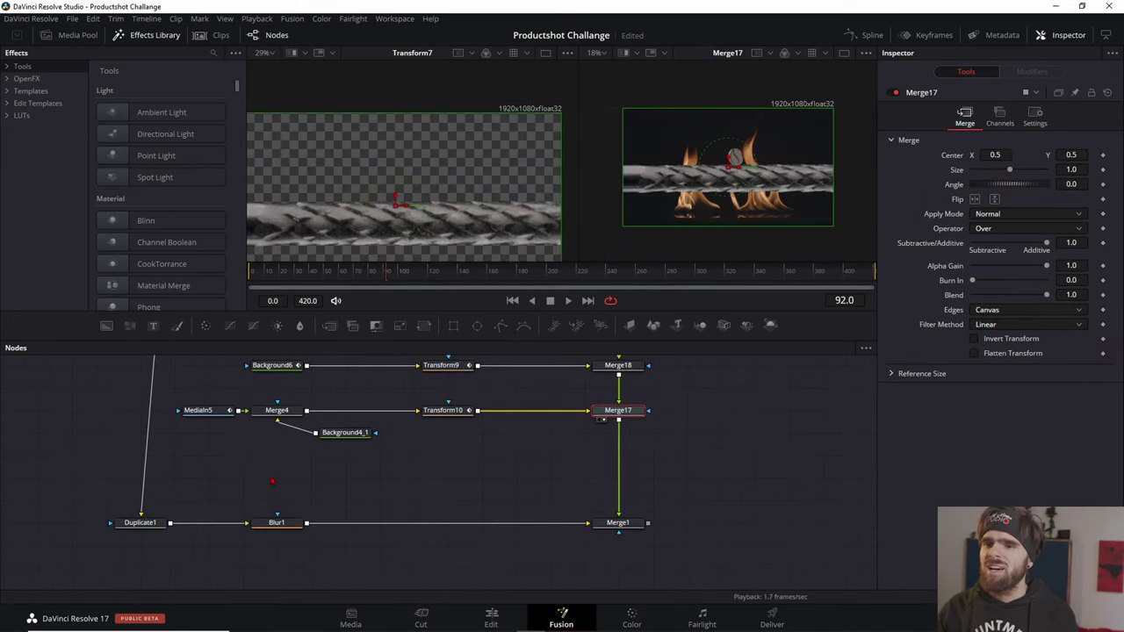
Mask Merge4 with Rectangle8 at 1.0 width and height, moving its Center Y to 1.024.
left_click(454, 328)
left_click(277, 410)
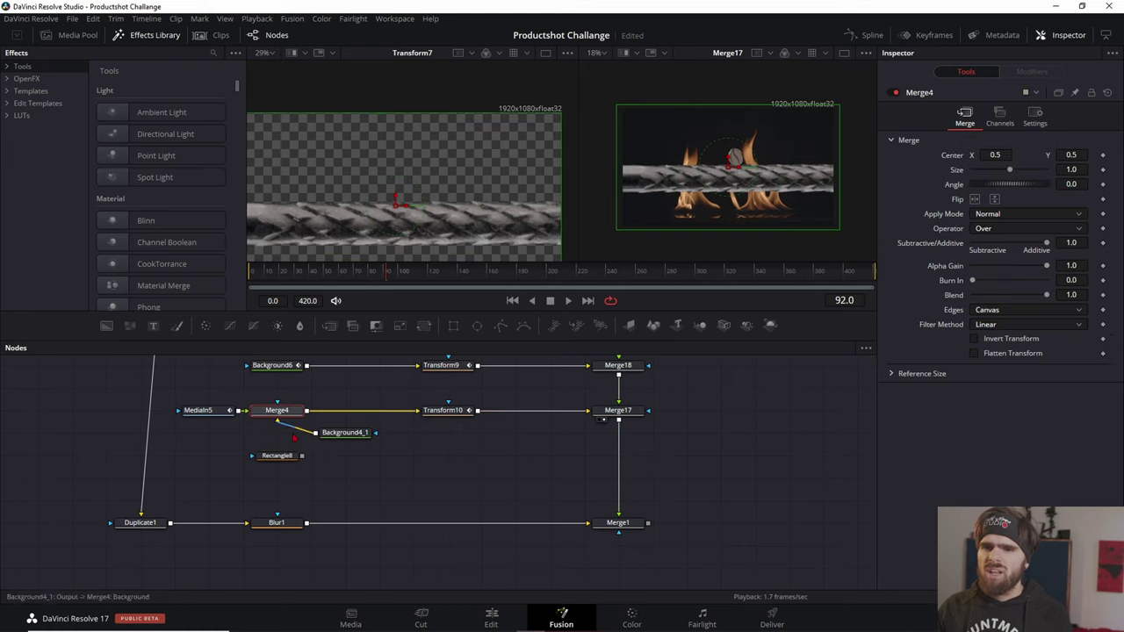
left_click_drag(302, 456, 277, 420)
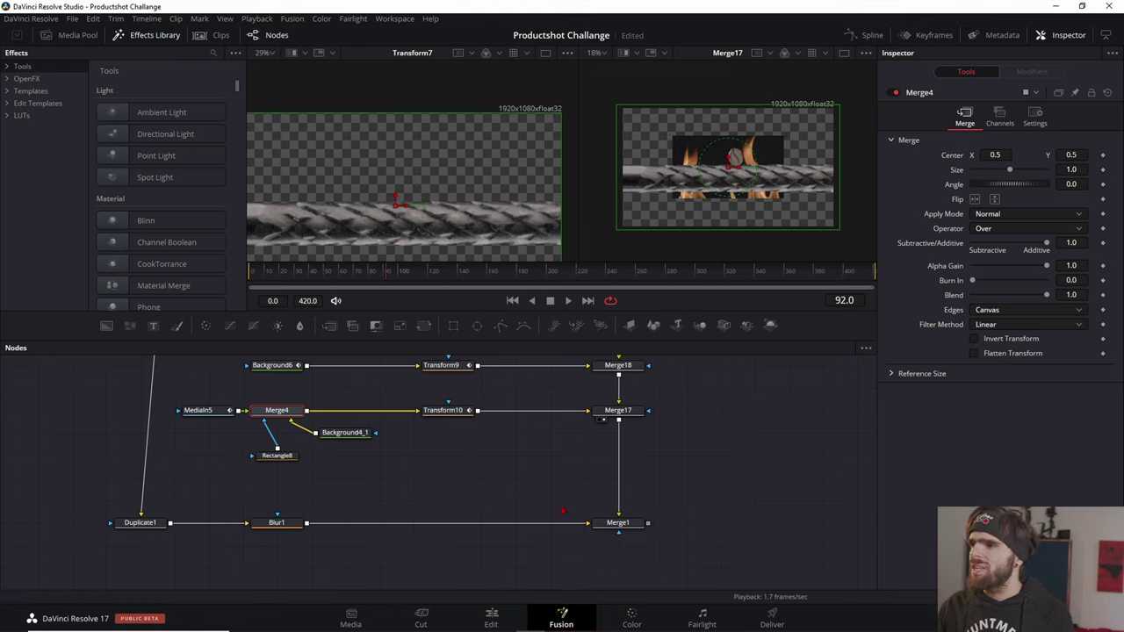
left_click(281, 458)
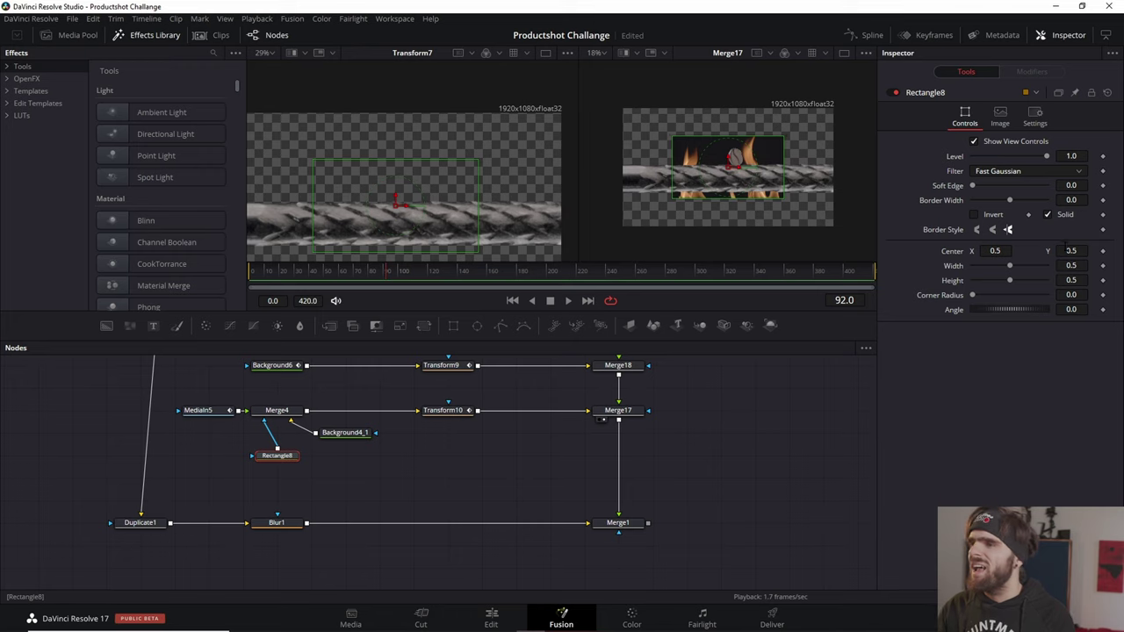
left_click_drag(1010, 266, 1106, 280)
left_click_drag(1011, 280, 1047, 281)
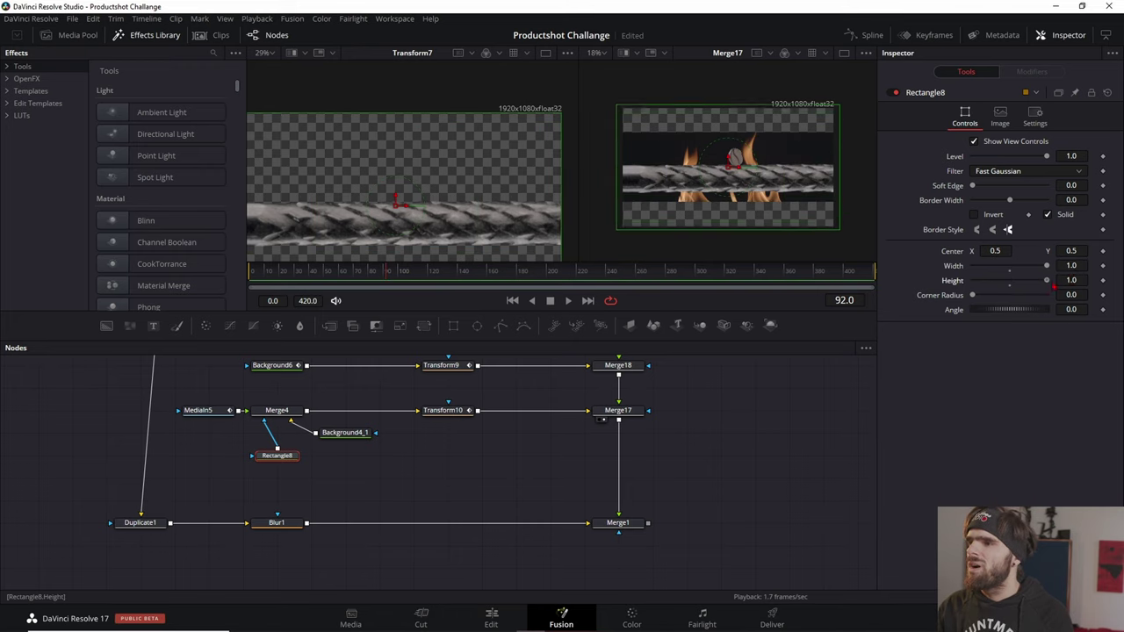
left_click_drag(734, 156, 720, 43)
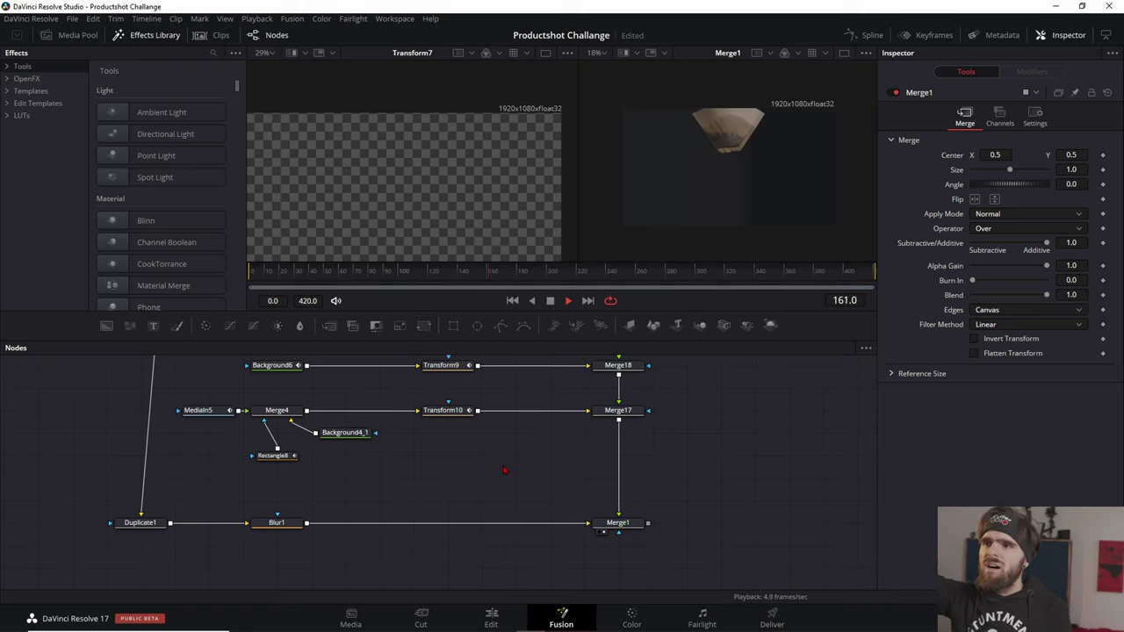
scroll(621, 466, "right", 3)
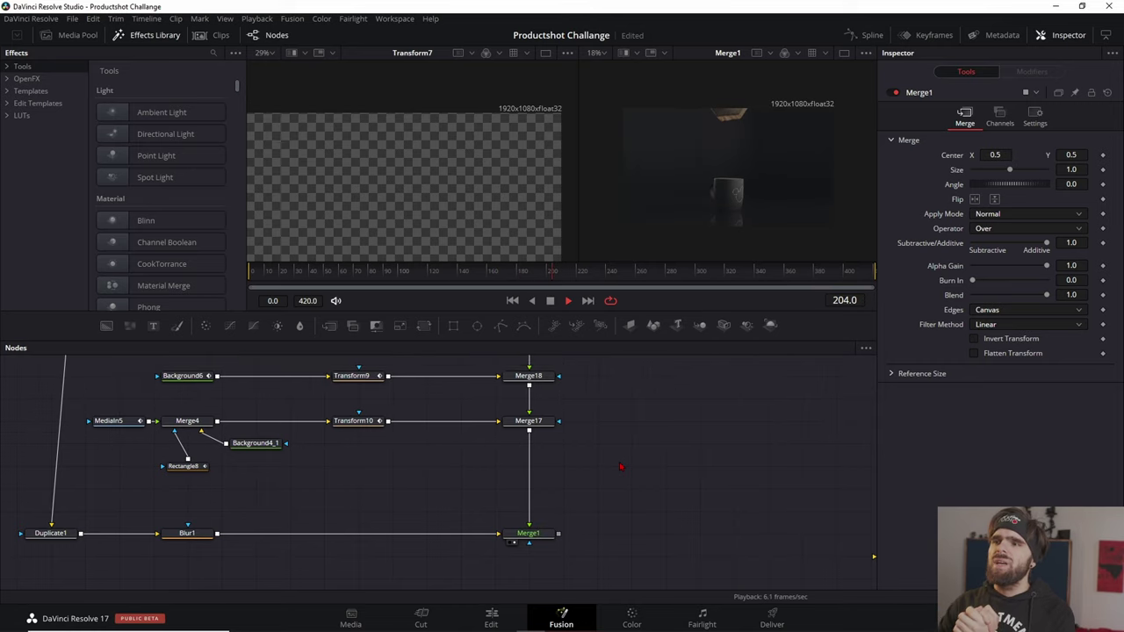